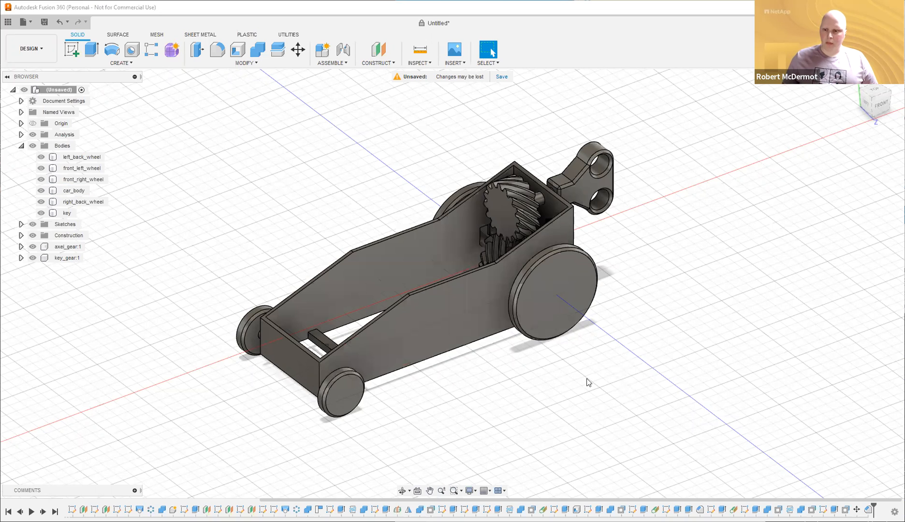
# Orbit the car assembly slightly, then start a new blank design, Untitled(1).
pyautogui.keyDown('shift'); pyautogui.moveTo(564, 385); pyautogui.dragTo(505, 387, button='middle'); pyautogui.keyUp('shift')
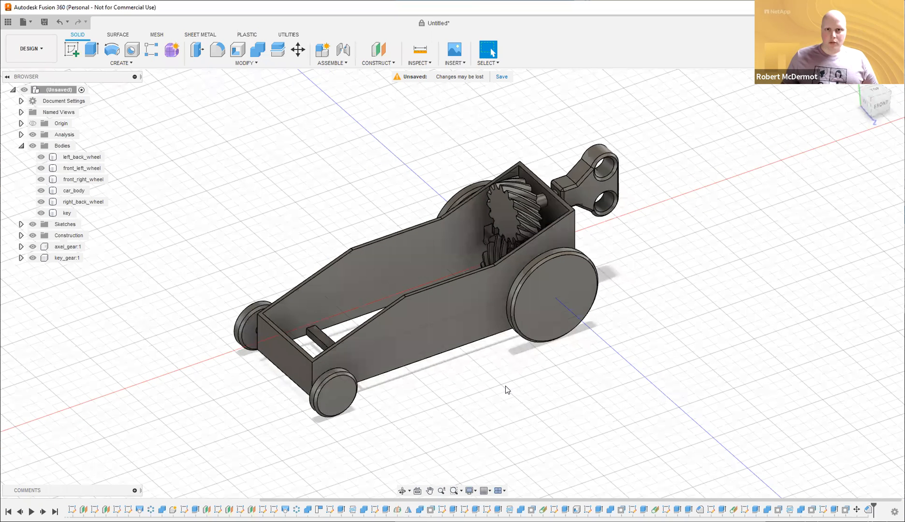
pyautogui.keyDown('shift'); pyautogui.moveTo(509, 399); pyautogui.dragTo(515, 403, button='middle'); pyautogui.keyUp('shift')
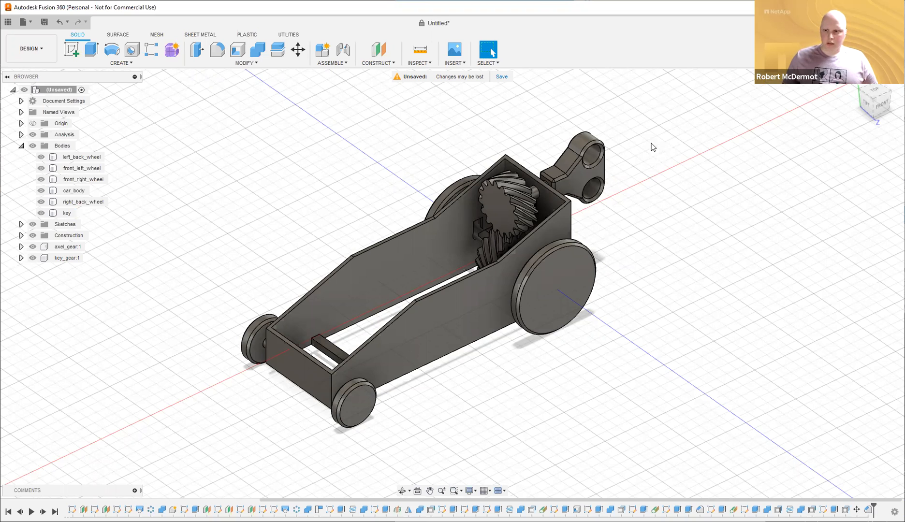
pyautogui.hotkey('ctrl', 'n')
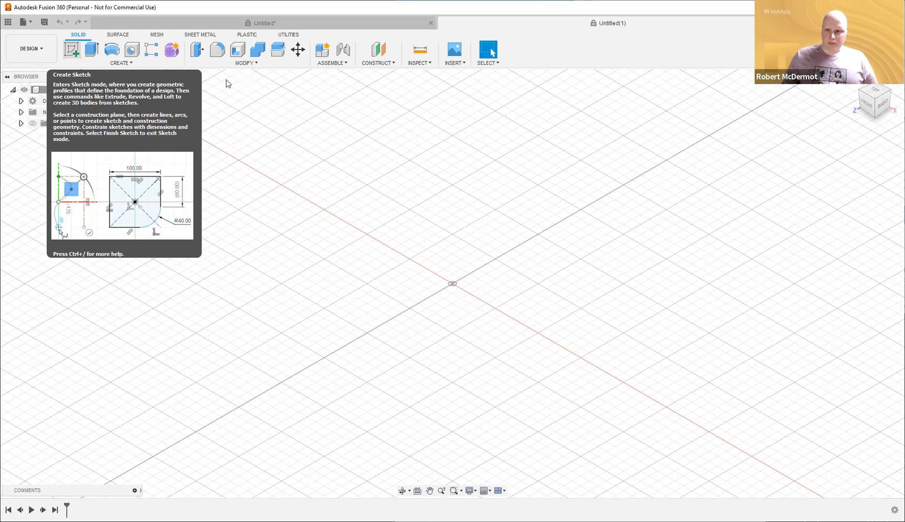
# Turn the car assembly to an angled view, then open the Solid CREATE dropdown.
pyautogui.click(115, 63)
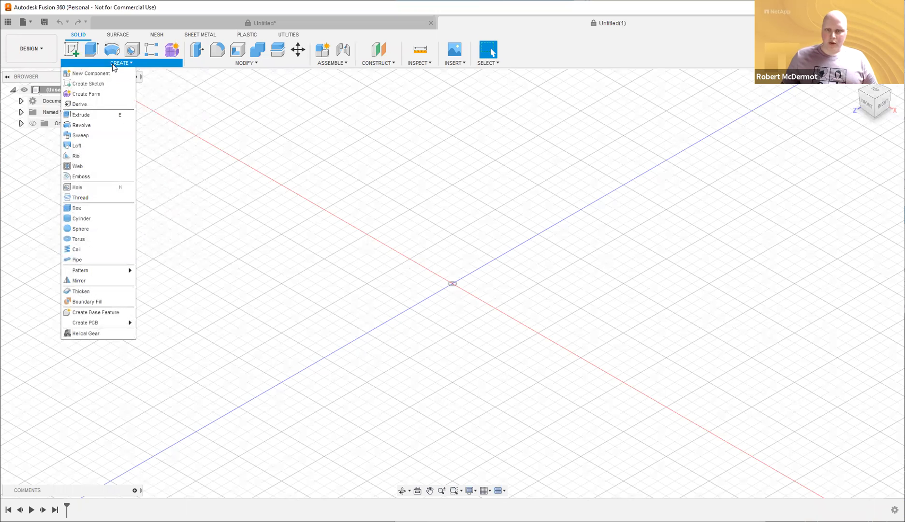
pyautogui.click(113, 64)
pyautogui.click(247, 24)
pyautogui.keyDown('shift'); pyautogui.moveTo(712, 300); pyautogui.dragTo(709, 299, button='middle'); pyautogui.keyUp('shift')
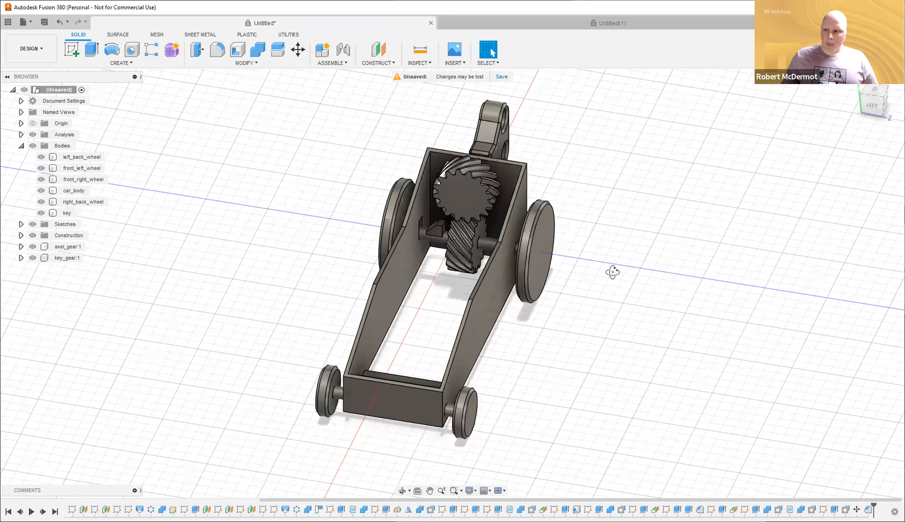
pyautogui.keyDown('shift'); pyautogui.moveTo(617, 276); pyautogui.dragTo(471, 170, button='middle'); pyautogui.keyUp('shift')
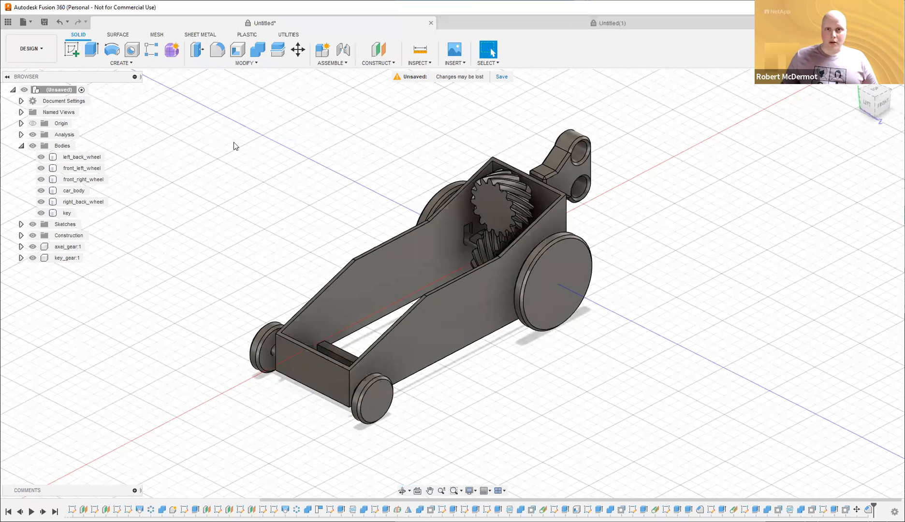
pyautogui.click(121, 63)
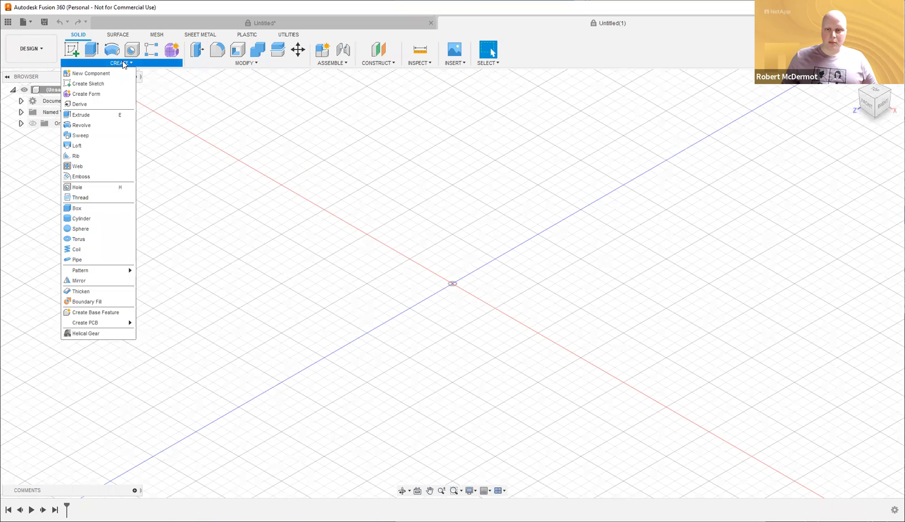
# Start a Helical Gear and preview the default 16-tooth, 30° helix, 3 mm module gear.
pyautogui.click(100, 336)
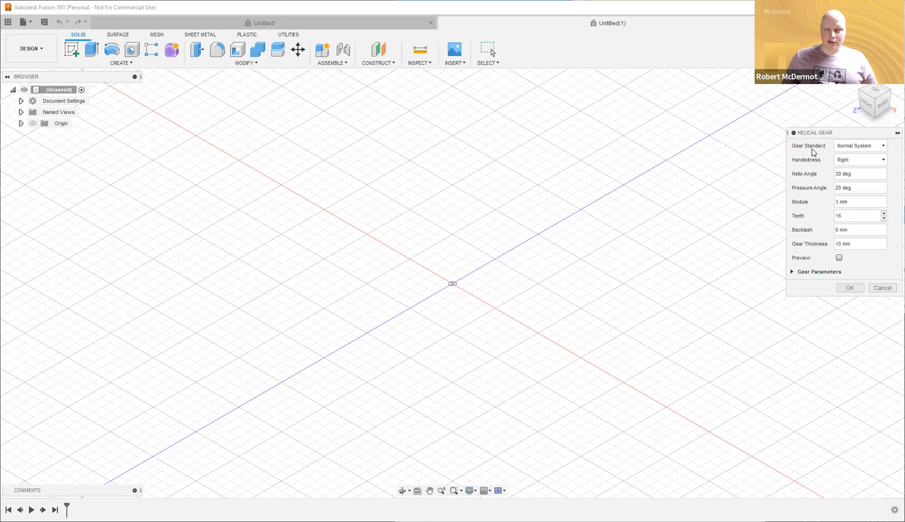
pyautogui.click(840, 258)
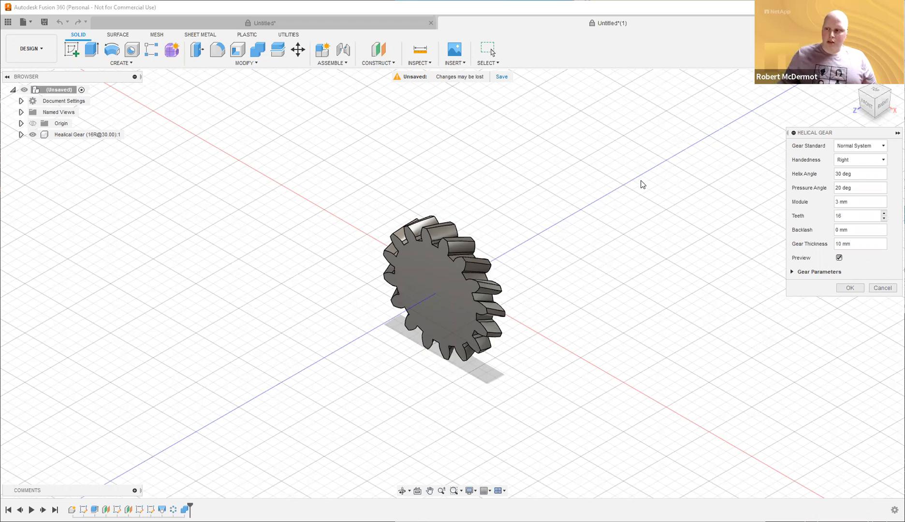
pyautogui.click(873, 172)
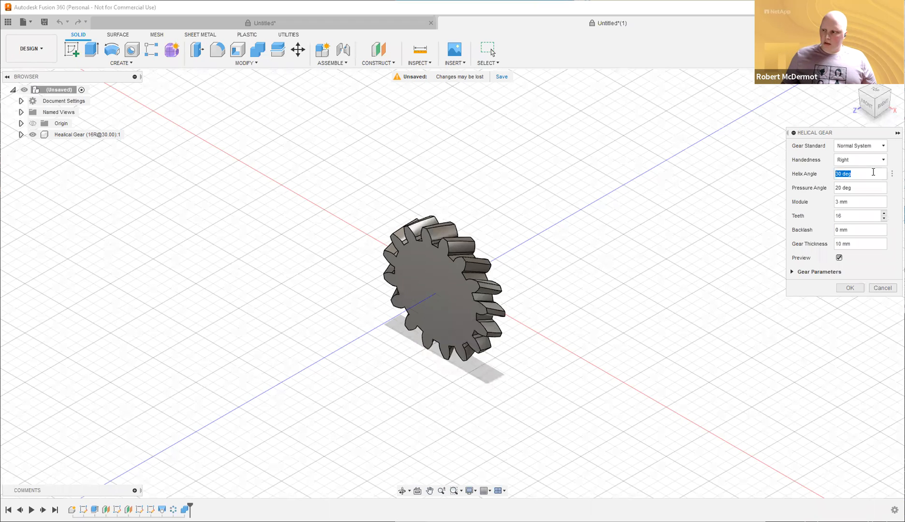
# Set helix angle to 45° and module to 1, then create the 16-tooth helical gear.
pyautogui.write('45')
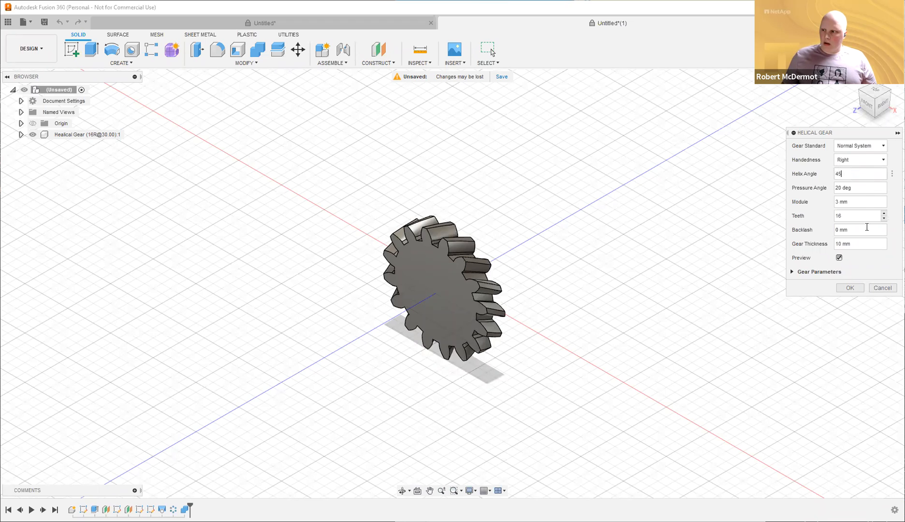
pyautogui.click(856, 205)
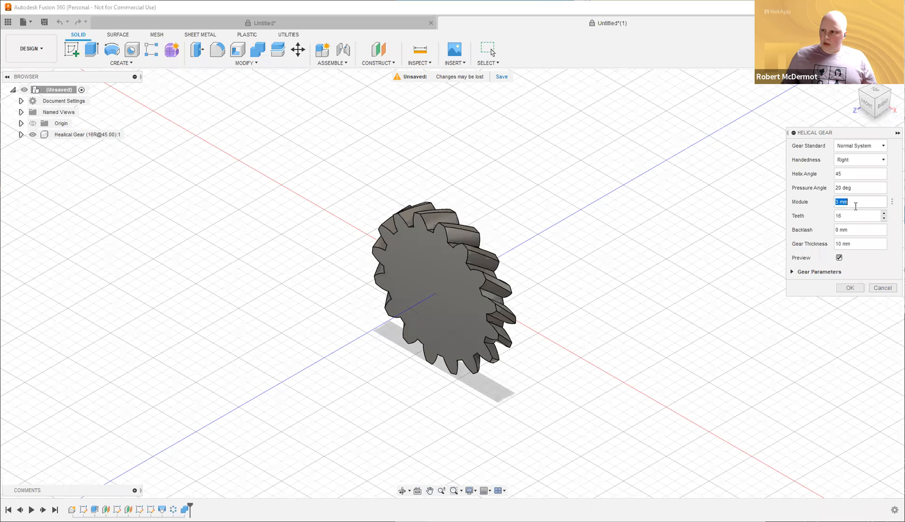
pyautogui.write('1')
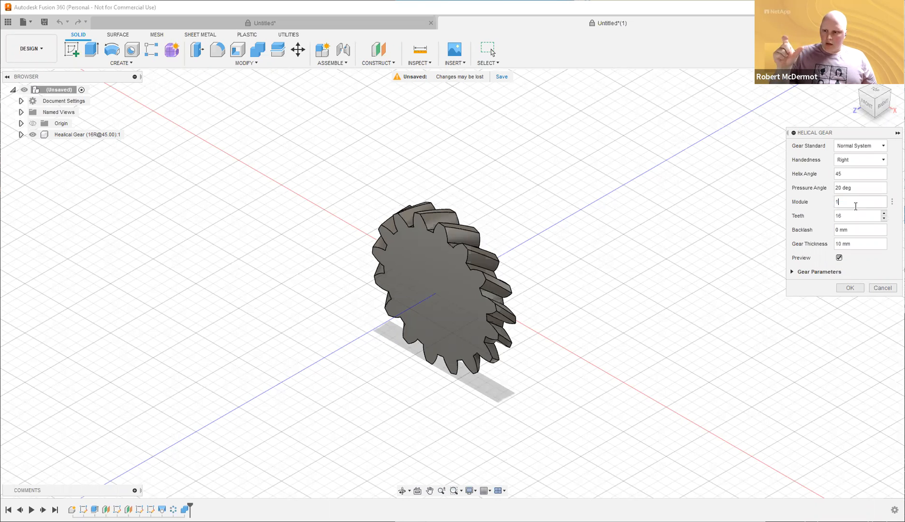
pyautogui.scroll(1, 471, 276)
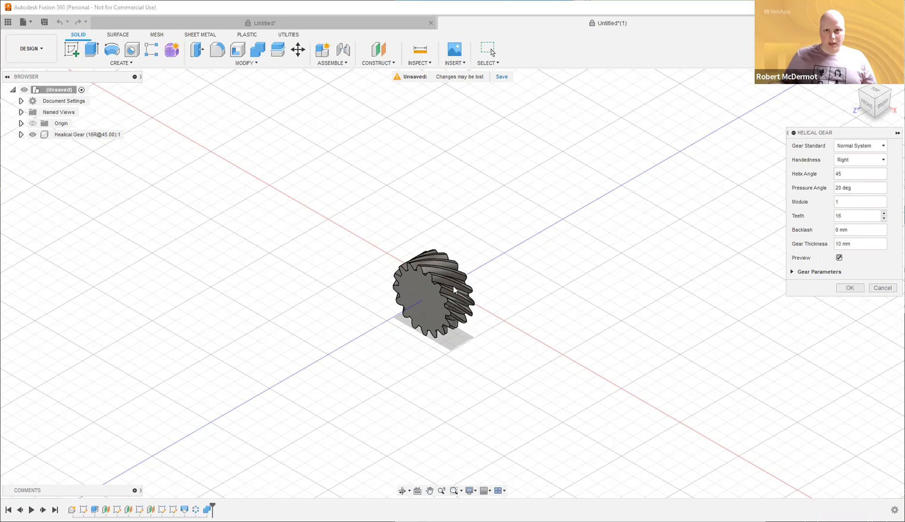
pyautogui.click(860, 292)
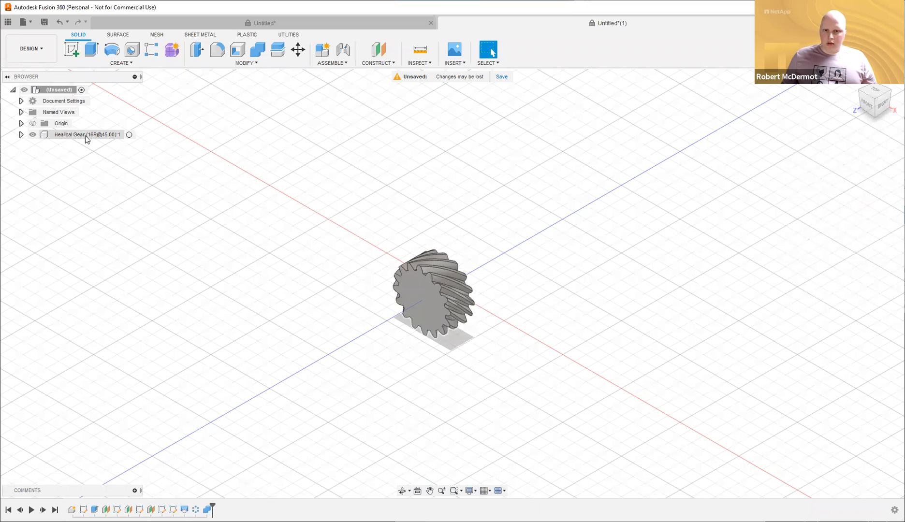
pyautogui.click(86, 138)
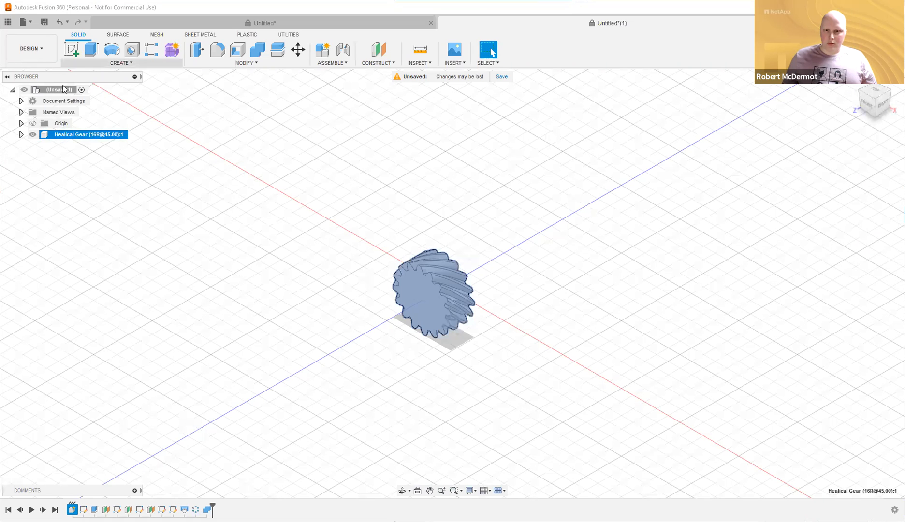
# Rename the Healical Gear component in the Browser to axel_gear, then switch to the car design.
pyautogui.doubleClick(70, 133)
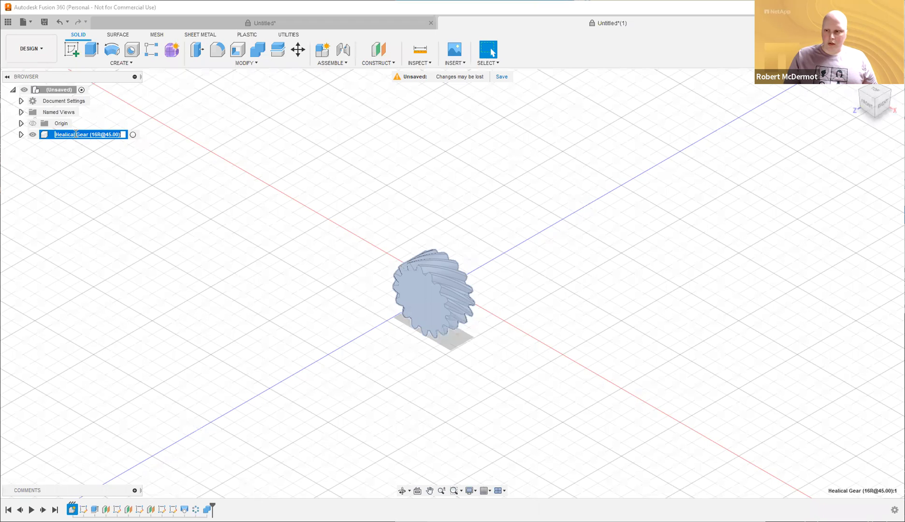
pyautogui.write('al')
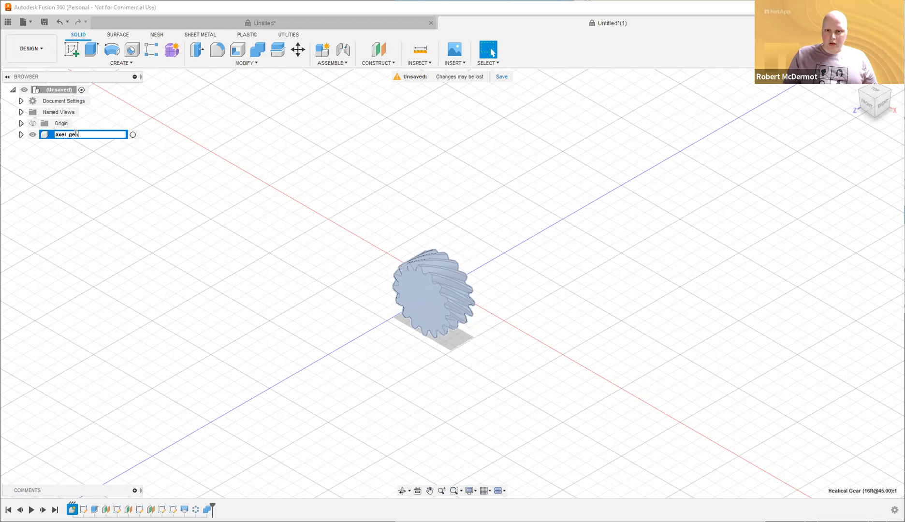
pyautogui.write('el_gear')
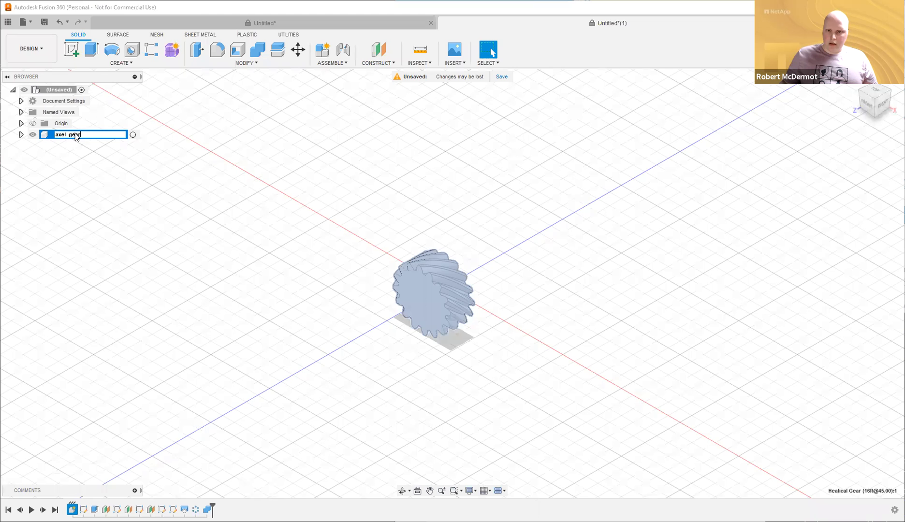
pyautogui.press('Return')
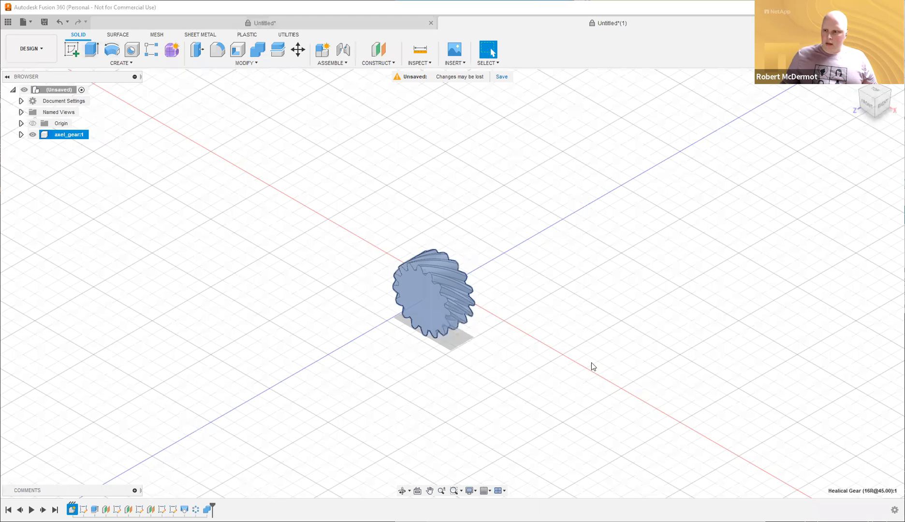
pyautogui.hotkey('ctrl', 'Tab')
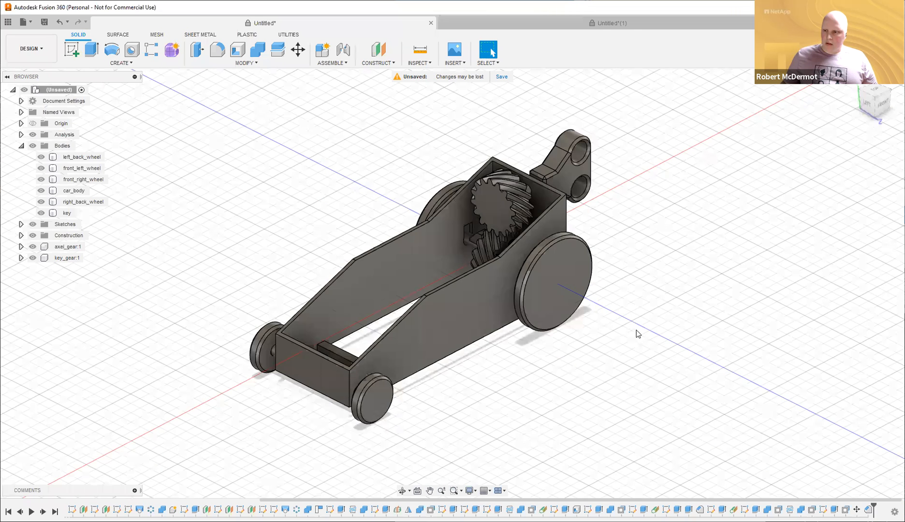
# Return to Untitled(1) and start a Move/Copy on the axel_gear:1 component.
pyautogui.keyDown('shift'); pyautogui.moveTo(638, 334); pyautogui.dragTo(617, 328, button='middle'); pyautogui.keyUp('shift')
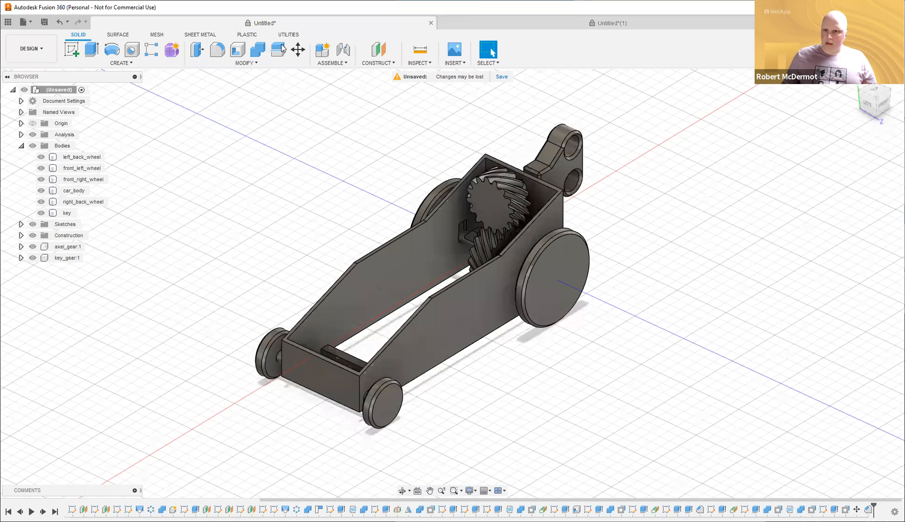
pyautogui.hotkey('ctrl', 'Tab')
pyautogui.click(296, 49)
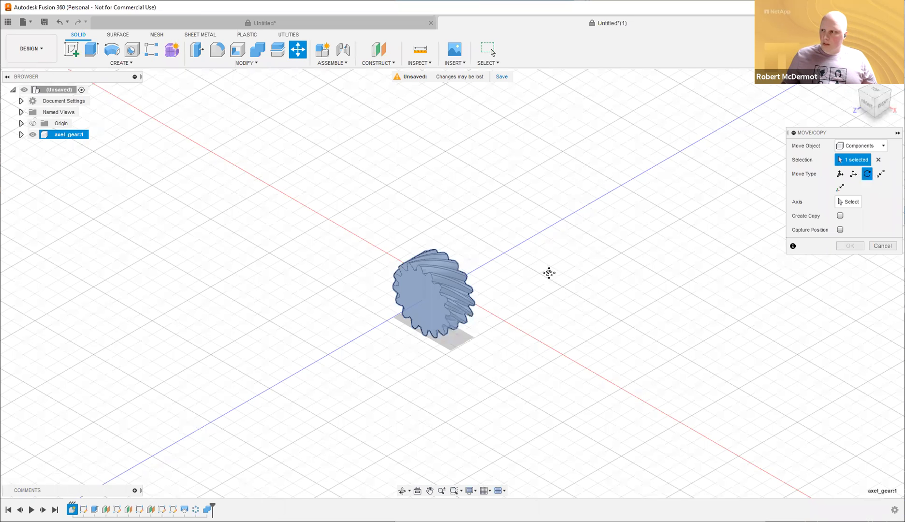
# Cancel the Move/Copy, retry it on the gear's Body1, then cancel again without moving anything.
pyautogui.scroll(-1, 550, 276)
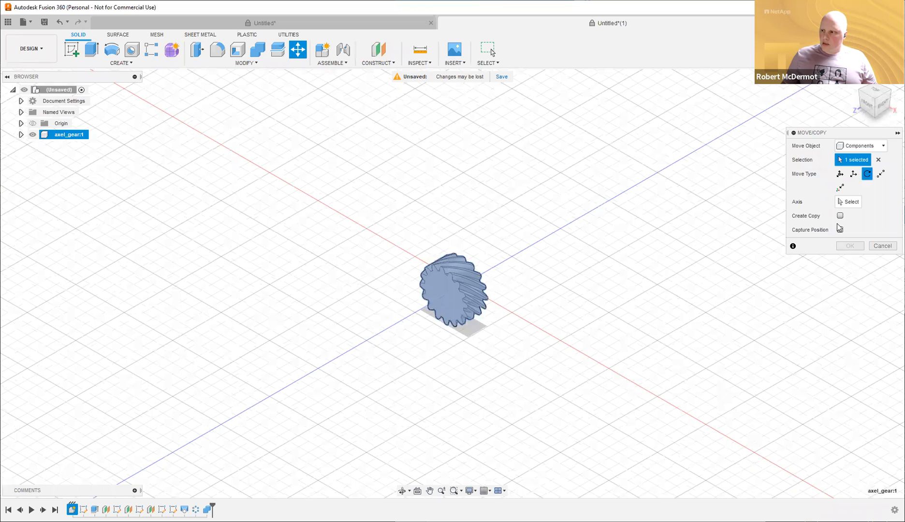
pyautogui.scroll(-1, 864, 147)
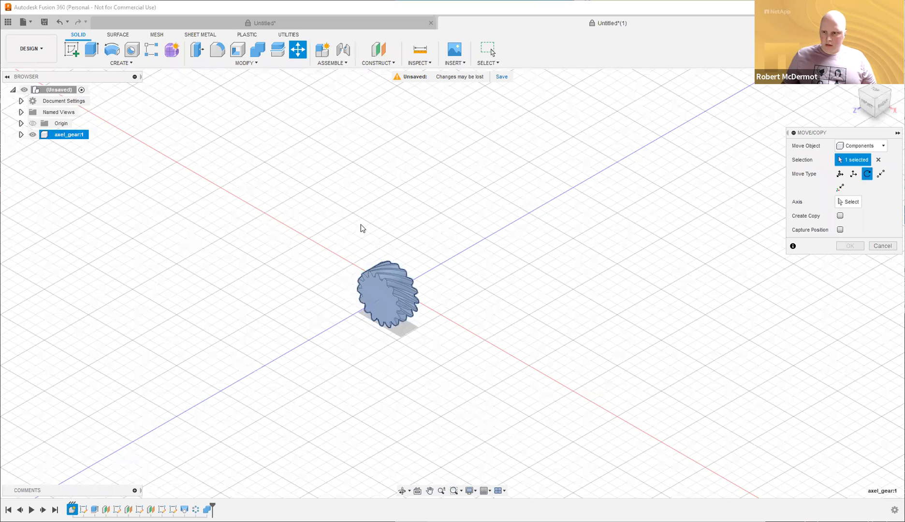
pyautogui.press('Escape')
pyautogui.press('Escape')
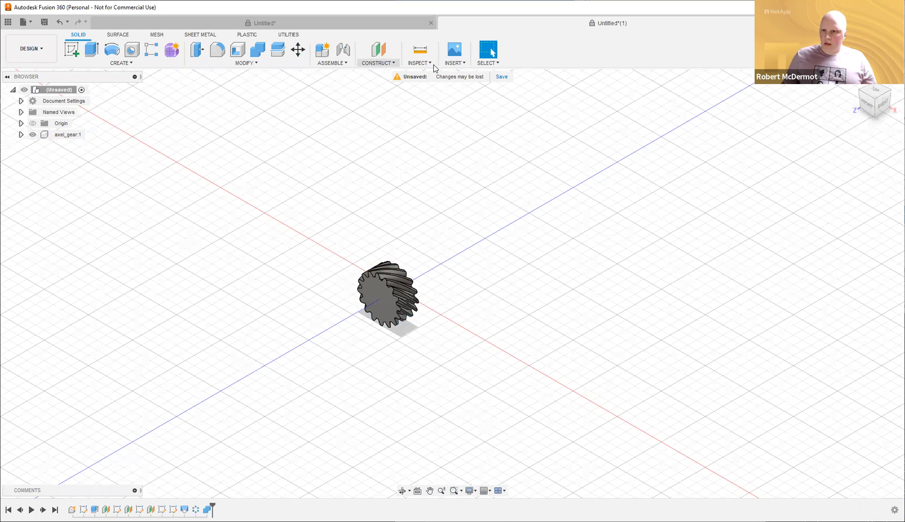
pyautogui.click(297, 49)
pyautogui.click(384, 301)
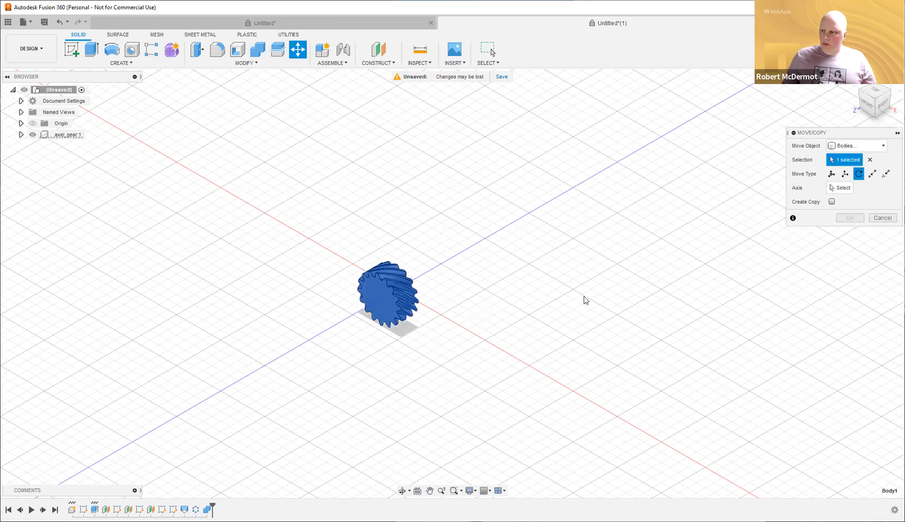
pyautogui.scroll(-2, 506, 281)
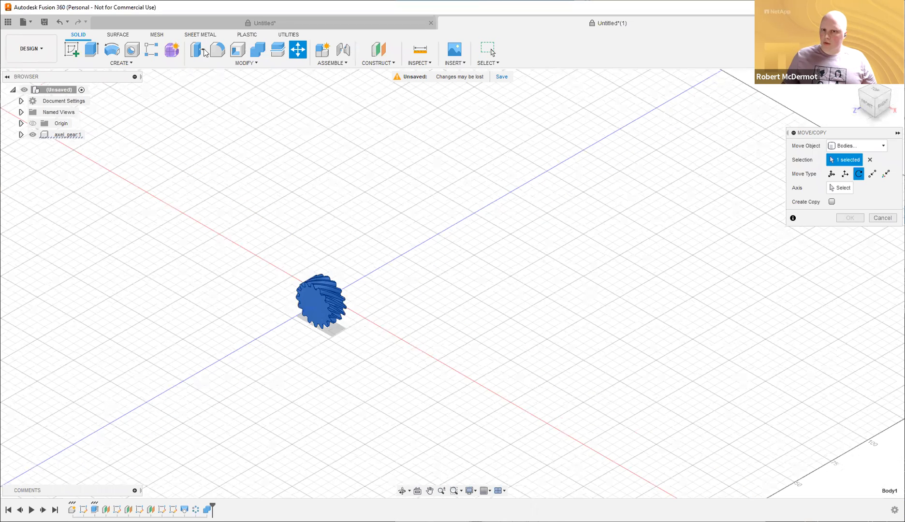
pyautogui.press('Escape')
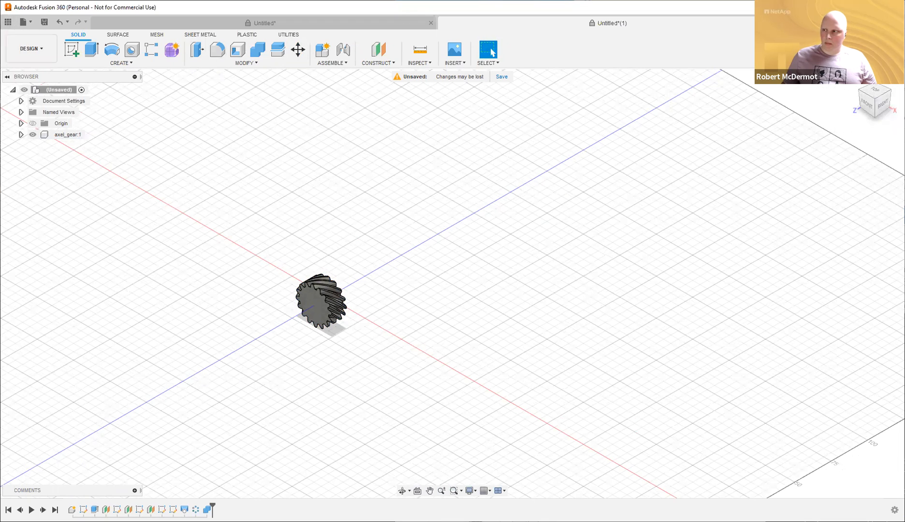
# Close the Untitled(1) gear design and discard its unsaved changes.
pyautogui.click(778, 23)
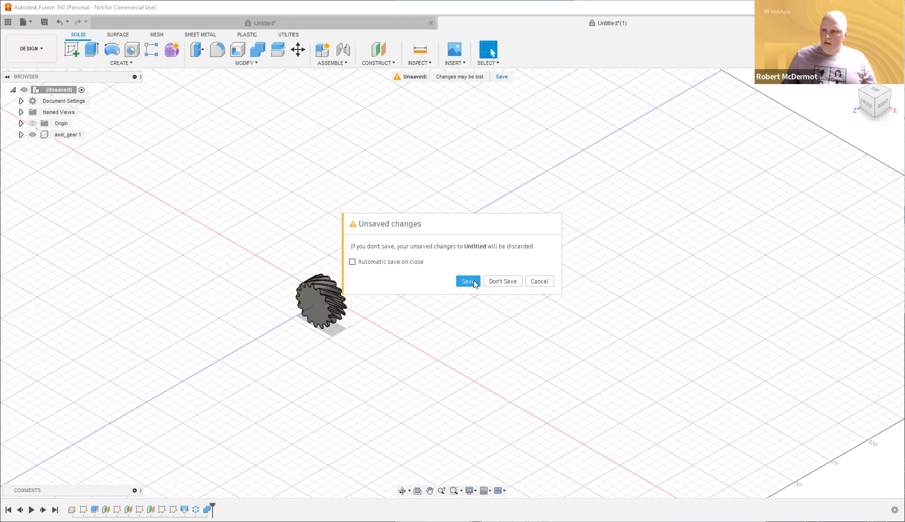
pyautogui.click(498, 281)
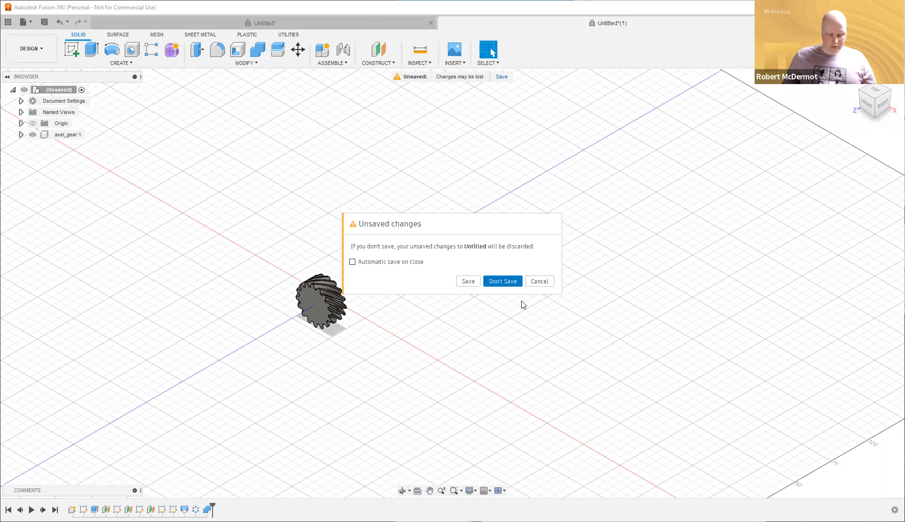
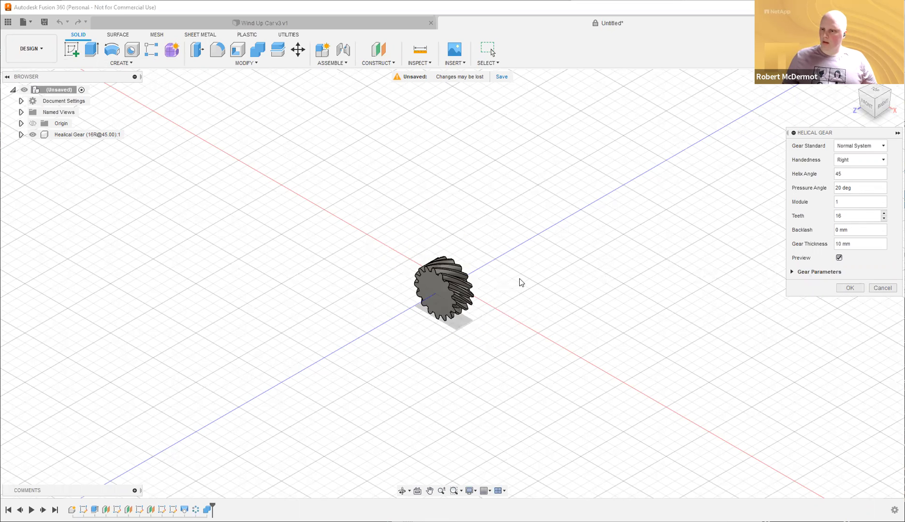
# Confirm the 16-tooth helical gear and rotate the gear component 90° about the Y axis.
pyautogui.scroll(2, 521, 281)
pyautogui.click(849, 288)
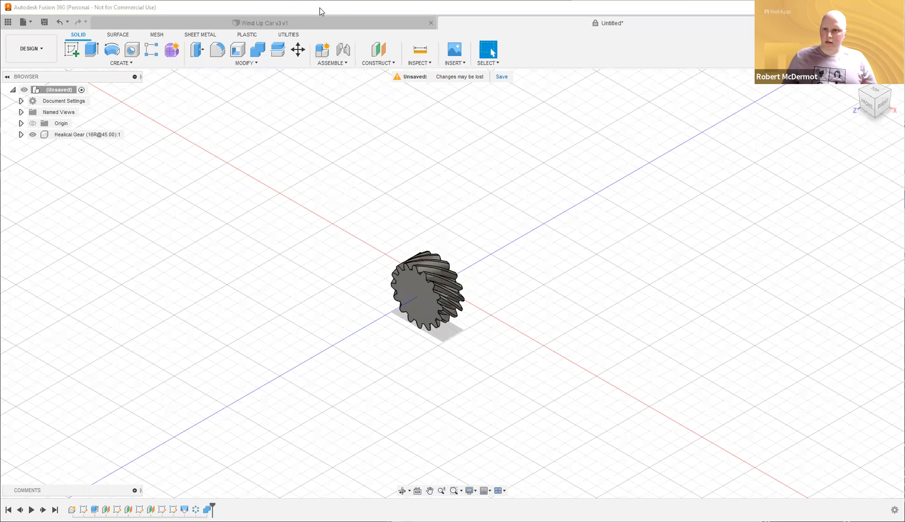
pyautogui.click(298, 50)
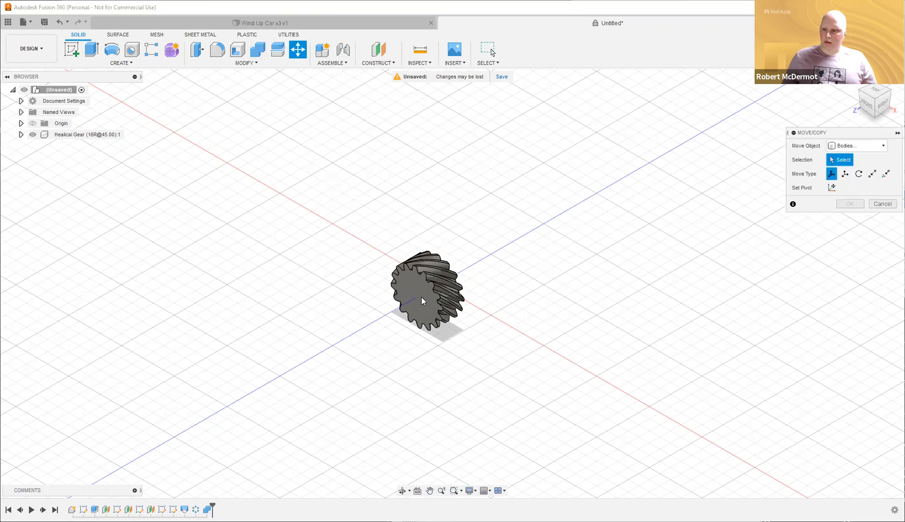
pyautogui.click(865, 146)
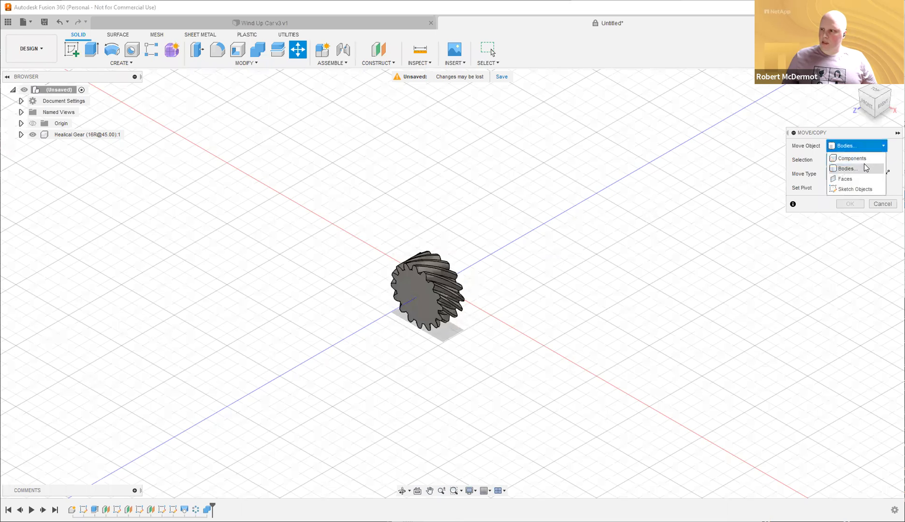
pyautogui.click(430, 302)
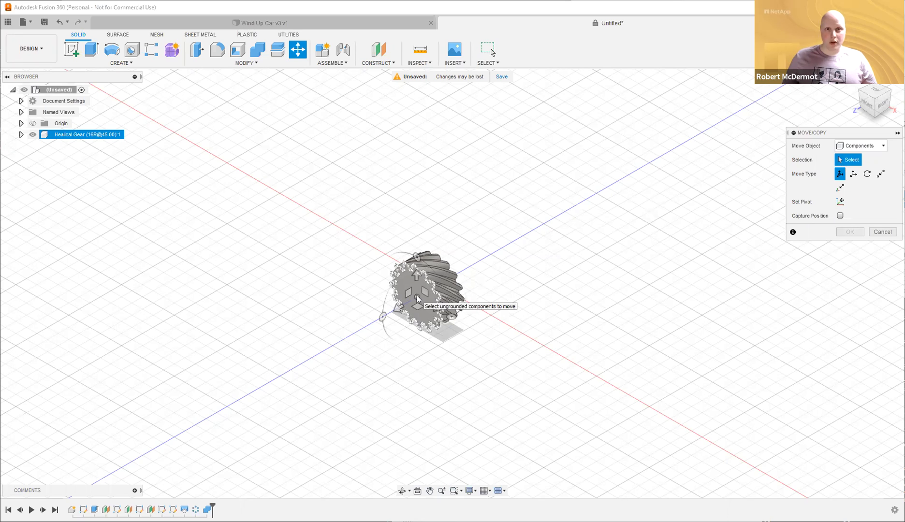
pyautogui.click(433, 287)
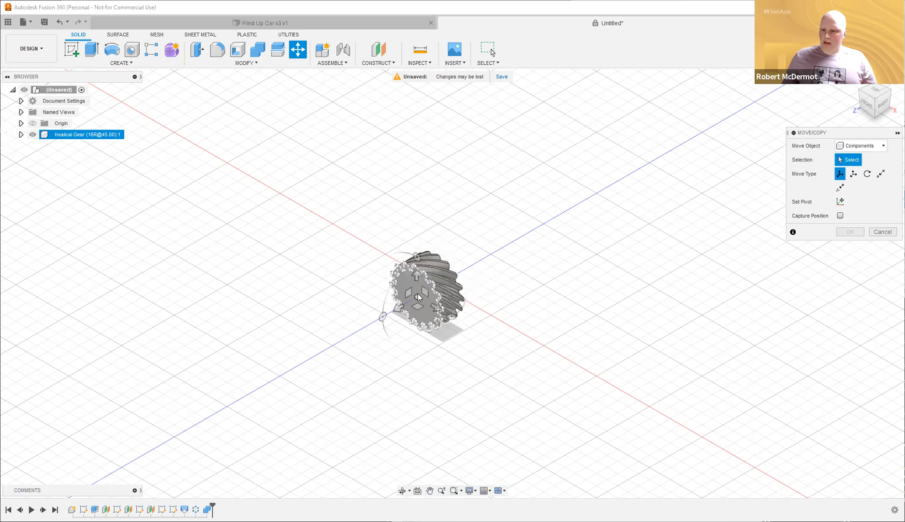
pyautogui.click(418, 294)
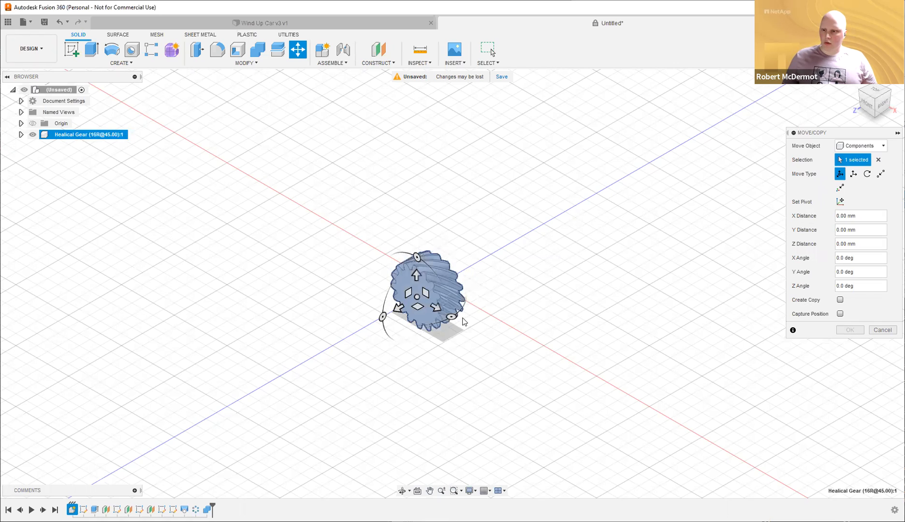
pyautogui.moveTo(452, 316); pyautogui.dragTo(476, 258)
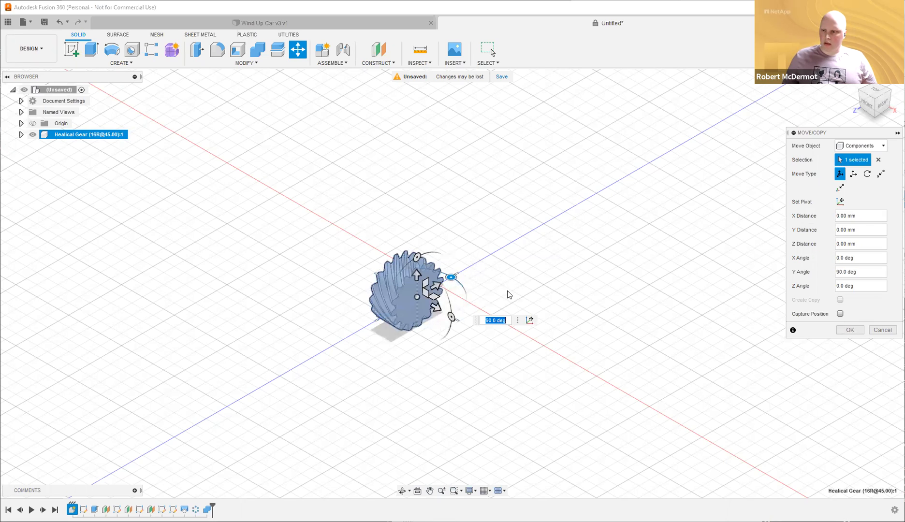
pyautogui.press('Return')
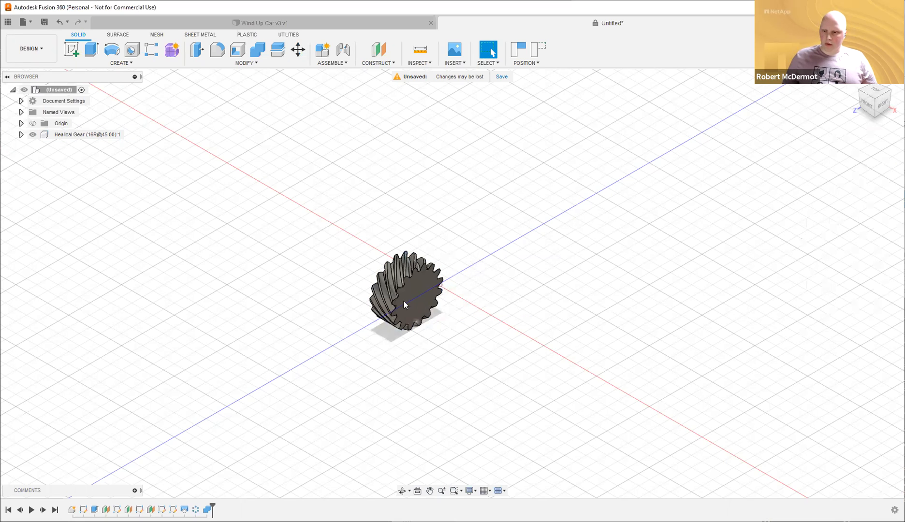
# Rename the gear component to axel_gear.
pyautogui.doubleClick(72, 135)
pyautogui.write('axel_gear')
pyautogui.press('Return')
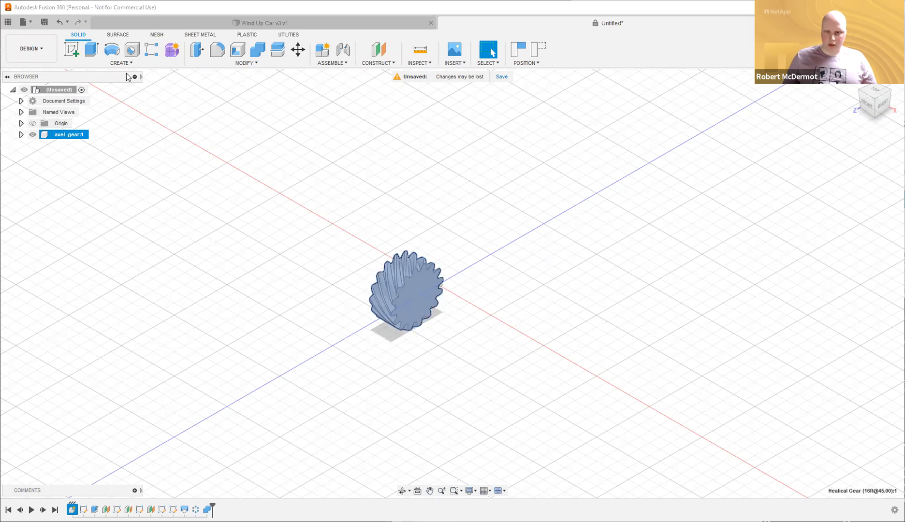
# Copy axel_gear and Paste New it into the design root.
pyautogui.rightClick(76, 134)
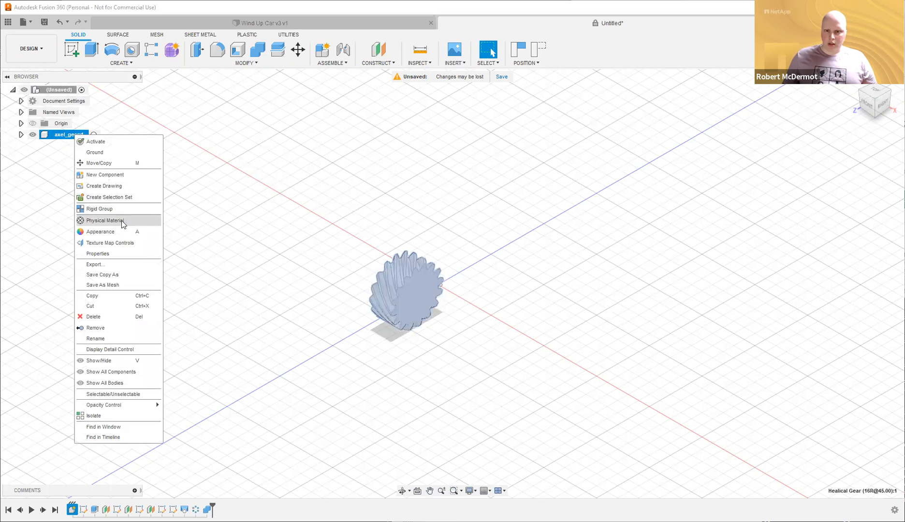
pyautogui.click(114, 299)
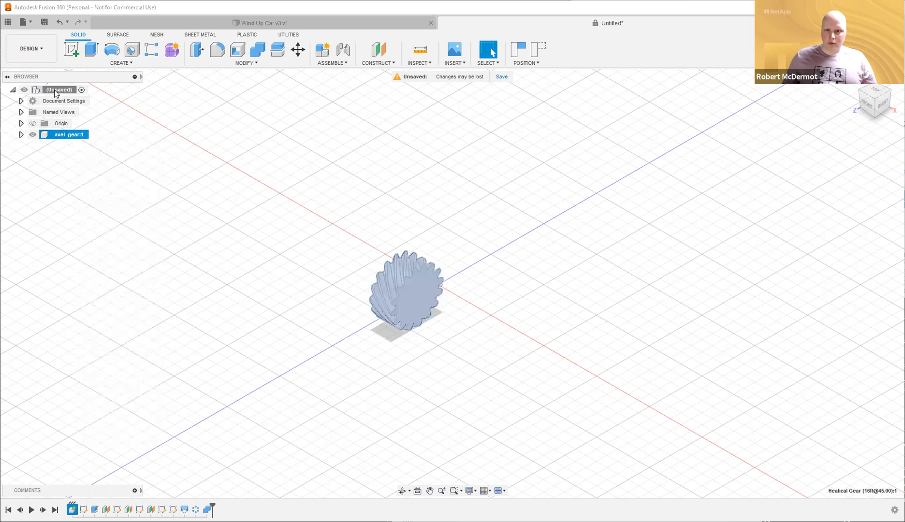
pyautogui.rightClick(54, 91)
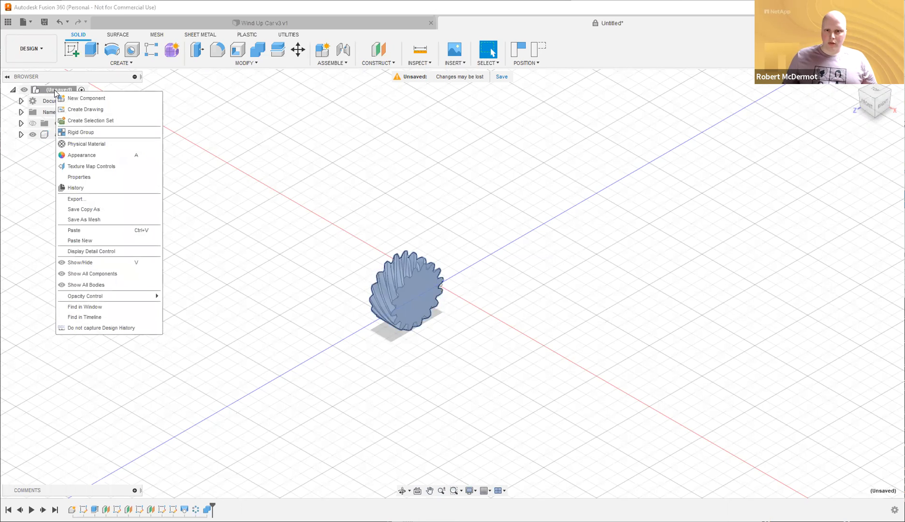
pyautogui.click(93, 241)
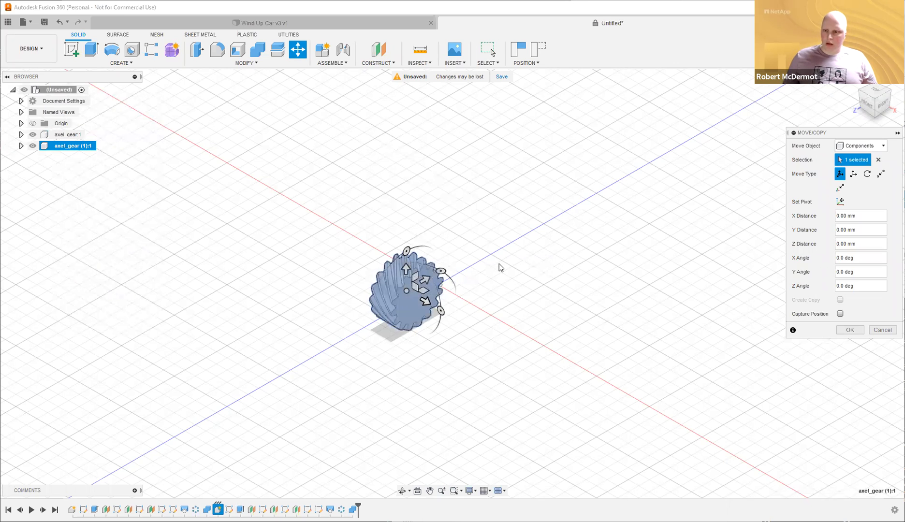
# Raise the pasted gear 24 mm and rotate it 90° about Y to mesh.
pyautogui.scroll(2, 500, 264)
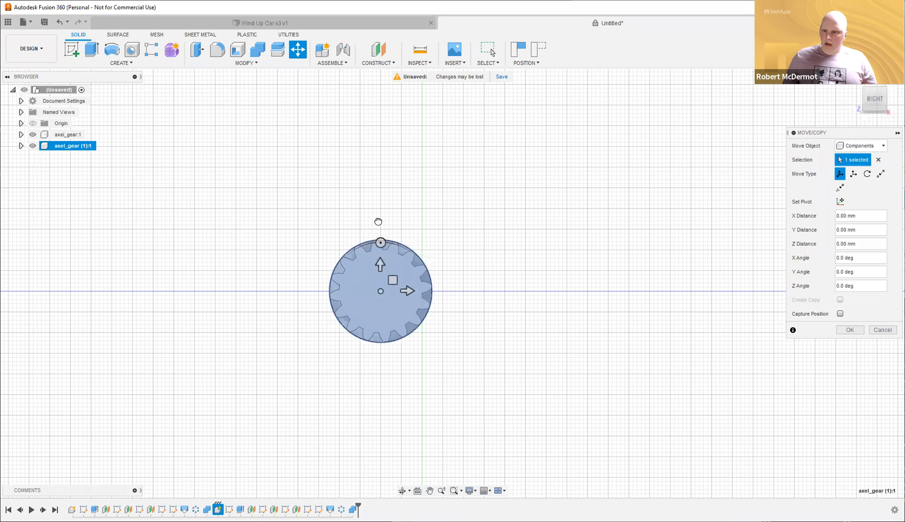
pyautogui.moveTo(380, 264); pyautogui.dragTo(379, 166)
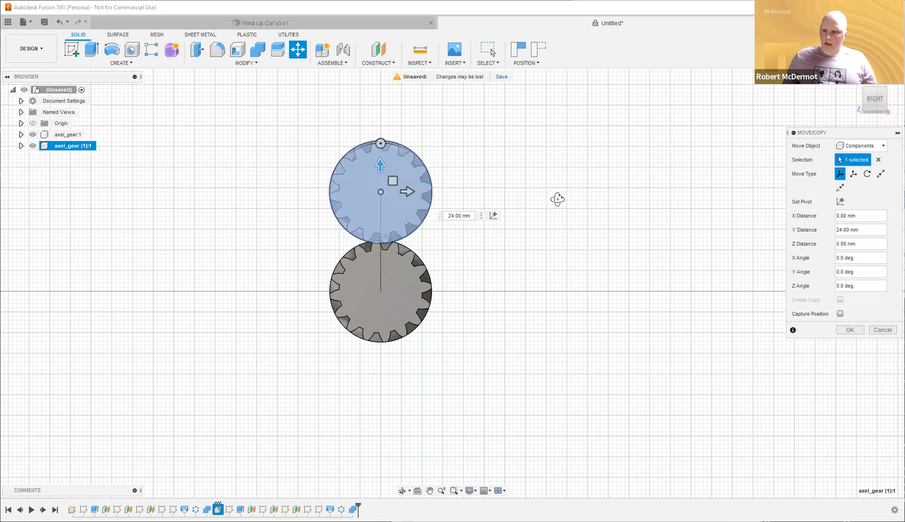
pyautogui.keyDown('shift'); pyautogui.moveTo(397, 169); pyautogui.dragTo(429, 187, button='middle'); pyautogui.keyUp('shift')
pyautogui.moveTo(418, 183); pyautogui.dragTo(348, 182)
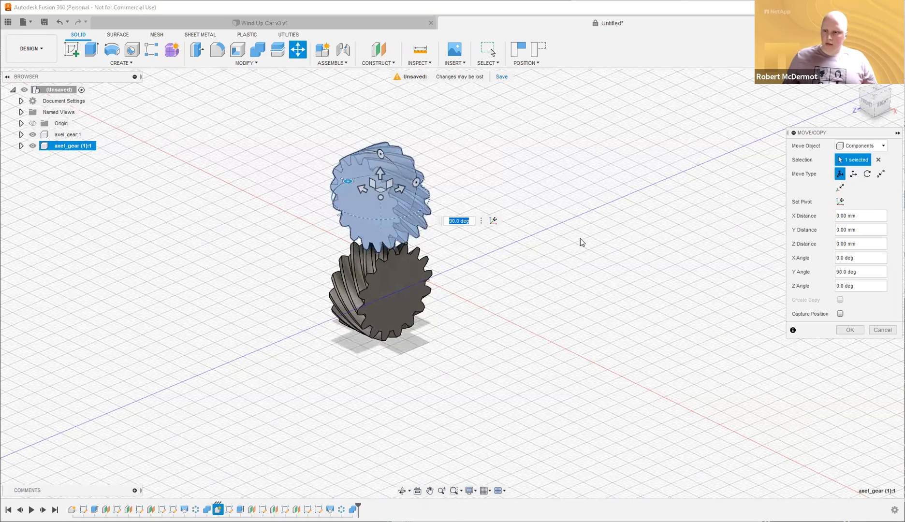
pyautogui.press('Return')
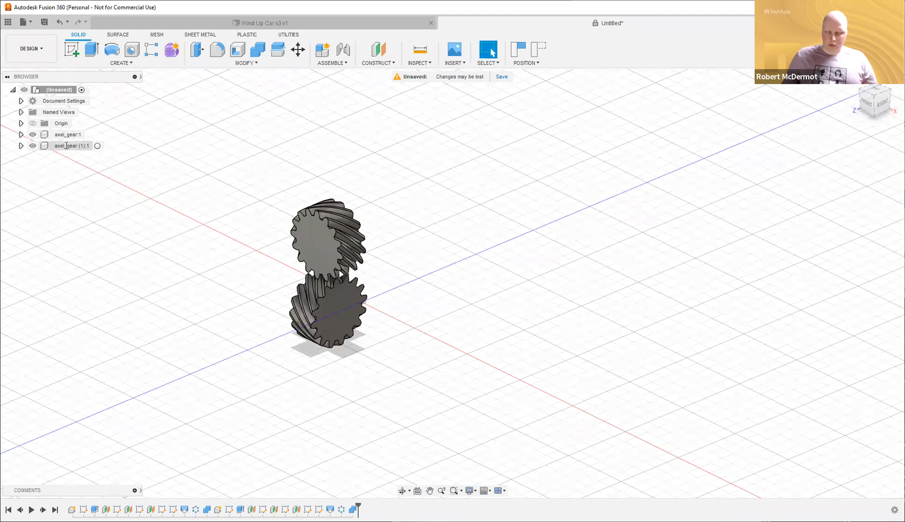
# Rename the copied gear axel_gear (1):1 to key_gear and start a new sketch.
pyautogui.doubleClick(66, 146)
pyautogui.write('key_gear')
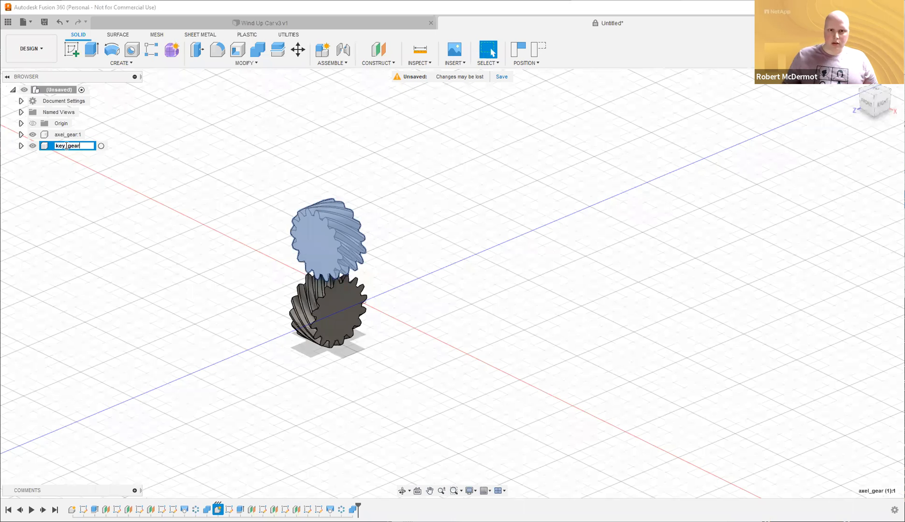
pyautogui.press('Return')
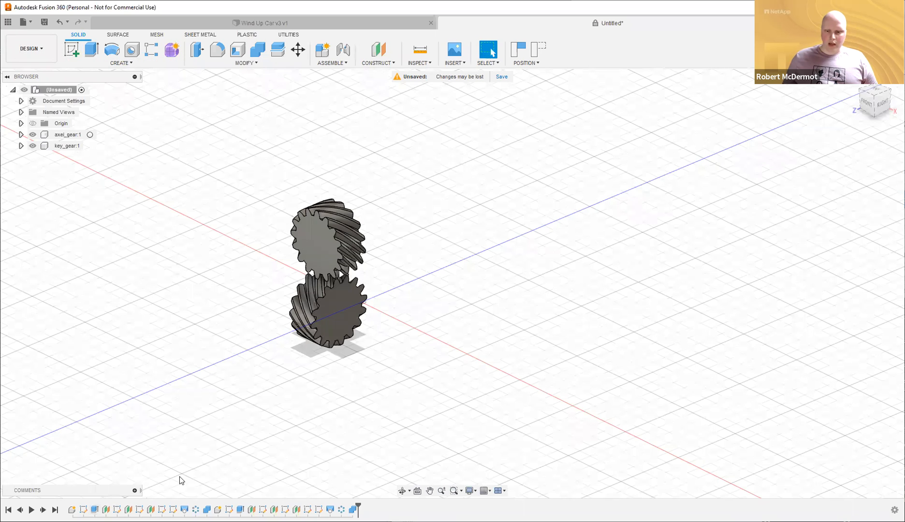
pyautogui.click(73, 49)
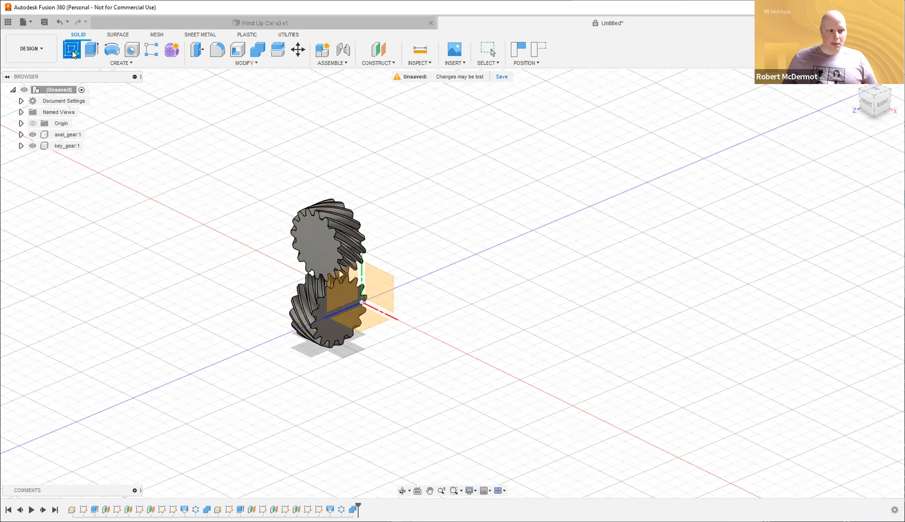
# Place the new sketch on the lower gear's flat face.
pyautogui.click(318, 315)
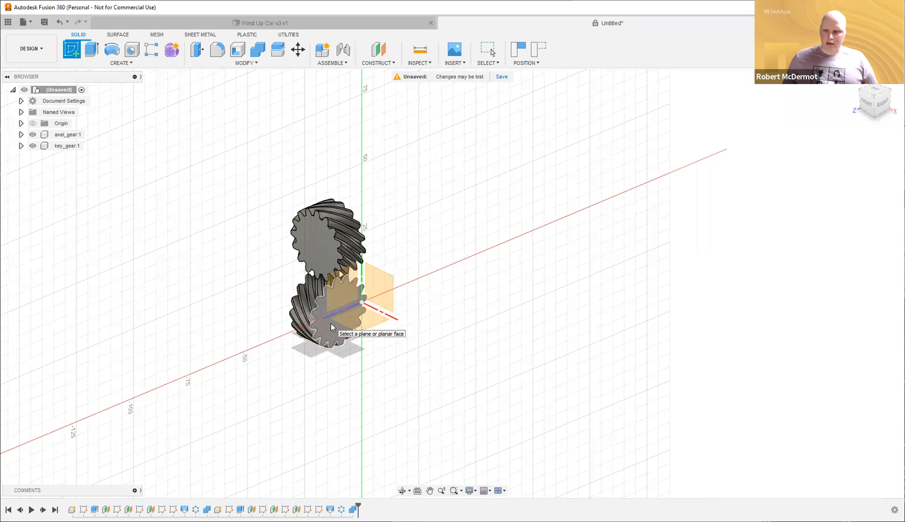
pyautogui.click(331, 323)
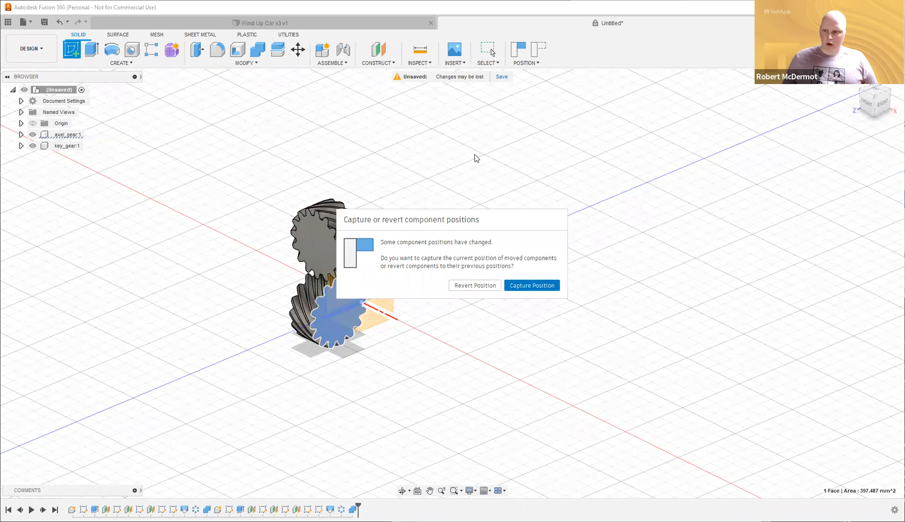
pyautogui.moveTo(595, 210); pyautogui.dragTo(507, 209, button='middle')
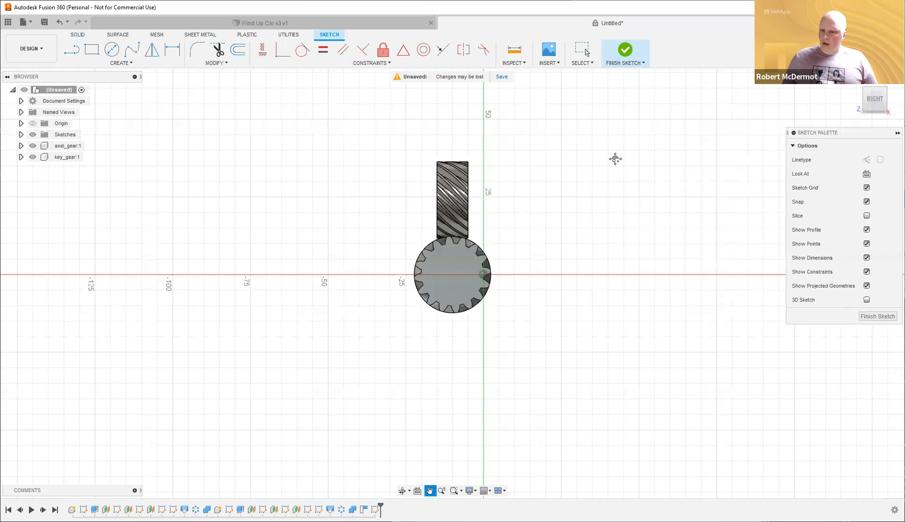
pyautogui.moveTo(615, 158); pyautogui.dragTo(548, 156)
pyautogui.press('Escape')
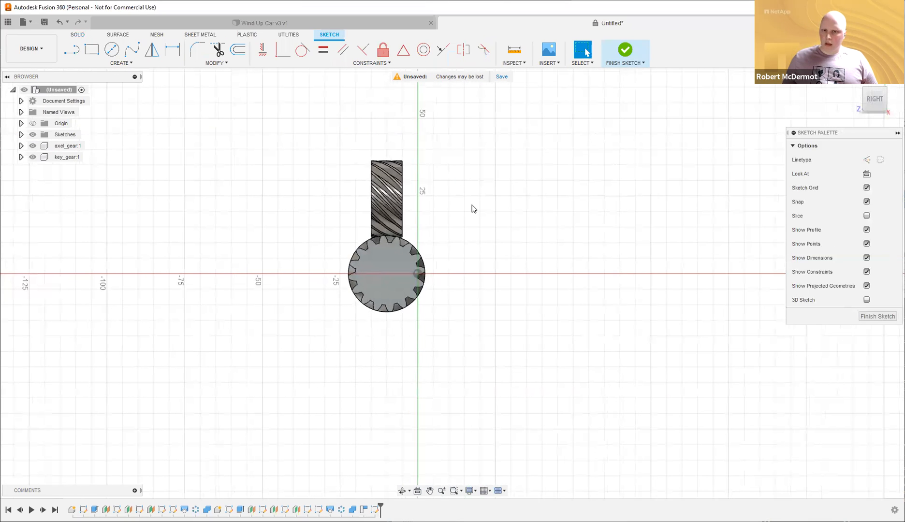
# Draw a 5 mm diameter circle at the gear's centre and finish the sketch.
pyautogui.press('c')
pyautogui.click(386, 274)
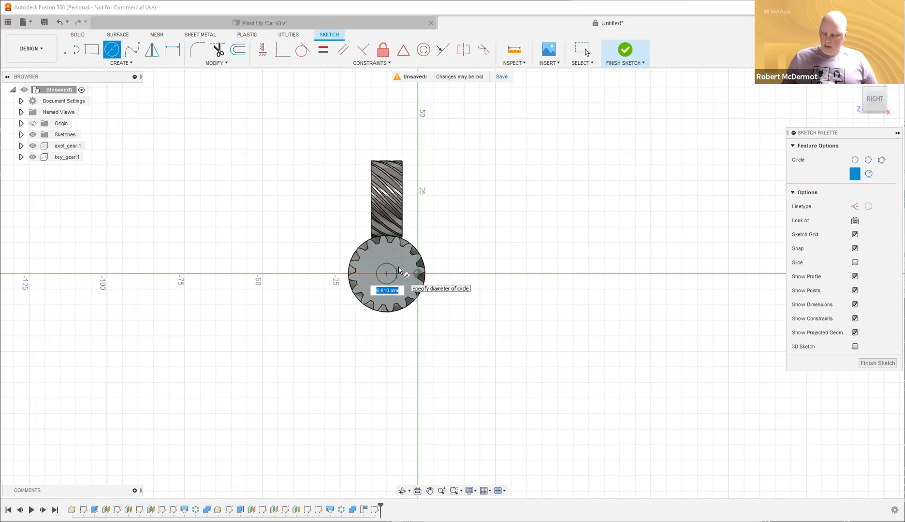
pyautogui.write('5')
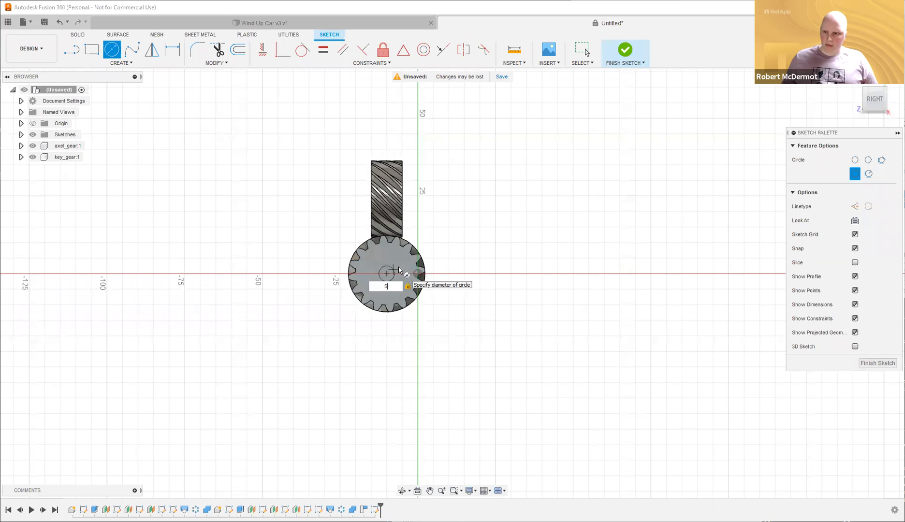
pyautogui.press('Return')
pyautogui.keyDown('shift'); pyautogui.moveTo(501, 205); pyautogui.dragTo(528, 223, button='middle'); pyautogui.keyUp('shift')
pyautogui.keyDown('shift'); pyautogui.moveTo(433, 261); pyautogui.dragTo(483, 265, button='middle'); pyautogui.keyUp('shift')
pyautogui.press('Escape')
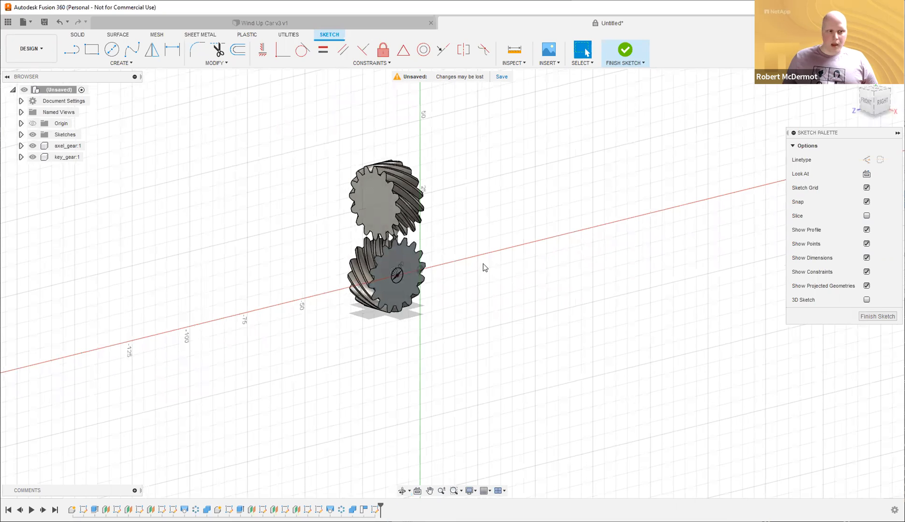
pyautogui.click(625, 50)
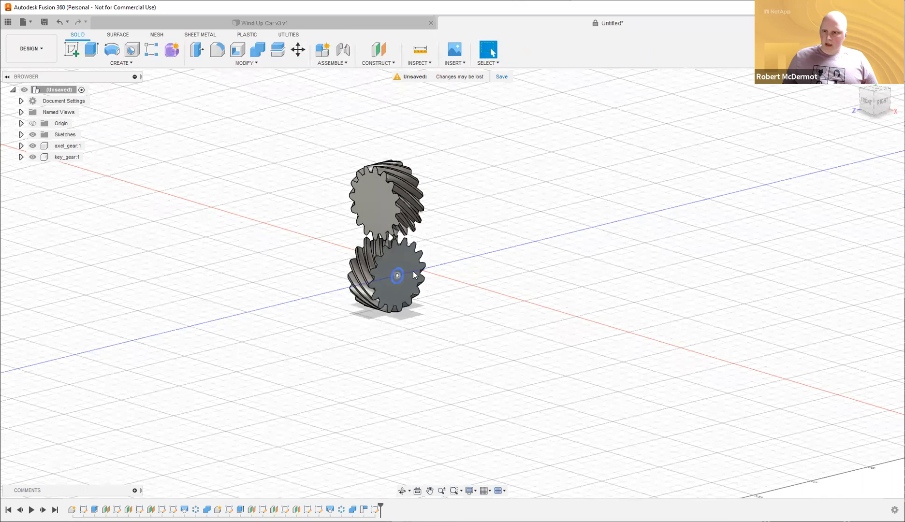
# Extrude the centre circle two-sided, 25 mm out and 5 mm back into the gear.
pyautogui.keyDown('shift'); pyautogui.moveTo(491, 289); pyautogui.dragTo(381, 293, button='middle'); pyautogui.keyUp('shift')
pyautogui.keyDown('shift'); pyautogui.moveTo(427, 274); pyautogui.dragTo(496, 284, button='middle'); pyautogui.keyUp('shift')
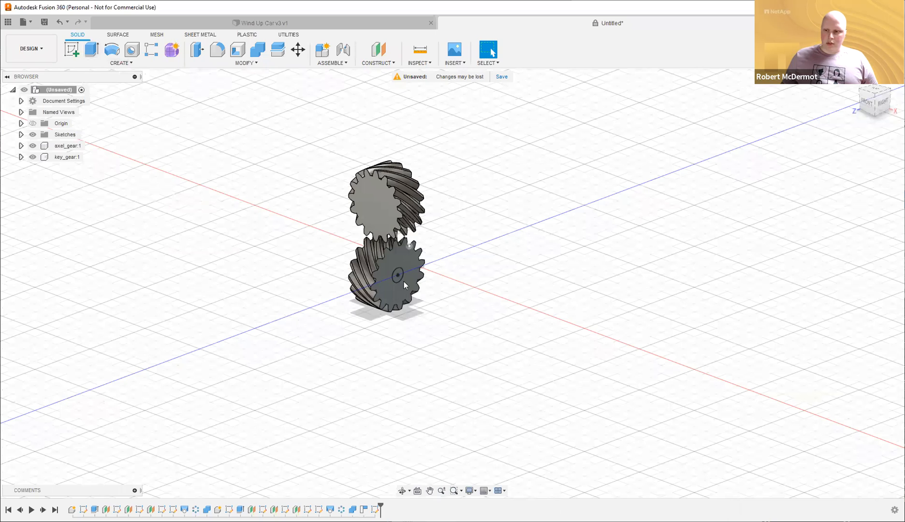
pyautogui.click(93, 52)
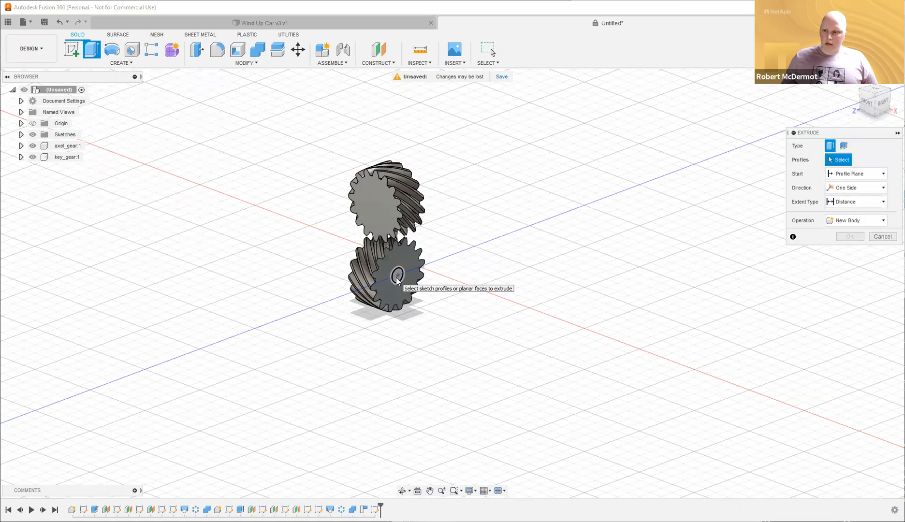
pyautogui.click(433, 271)
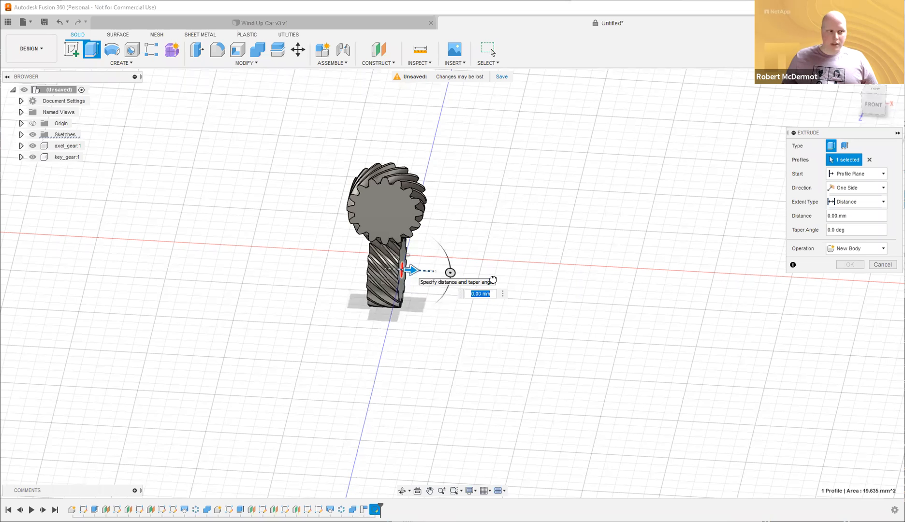
pyautogui.write('25')
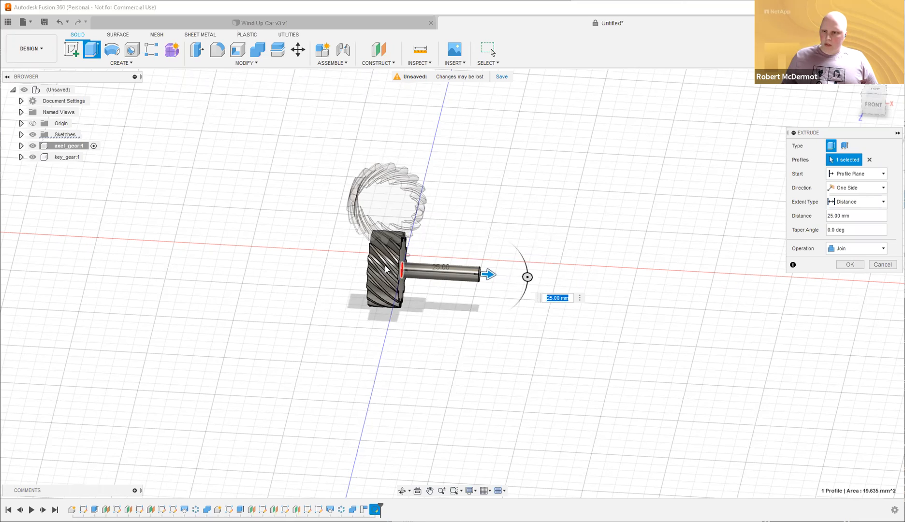
pyautogui.click(855, 200)
pyautogui.click(854, 198)
pyautogui.click(854, 189)
pyautogui.click(852, 217)
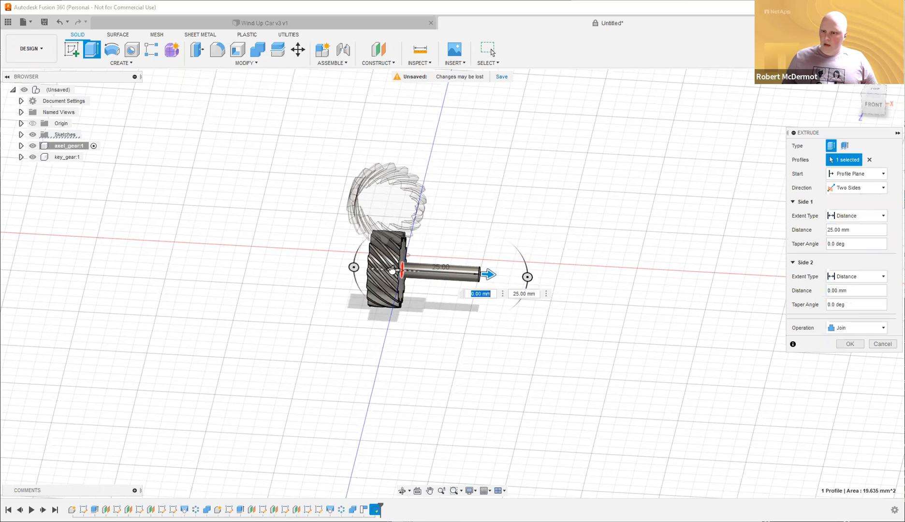
pyautogui.moveTo(391, 270); pyautogui.dragTo(380, 272)
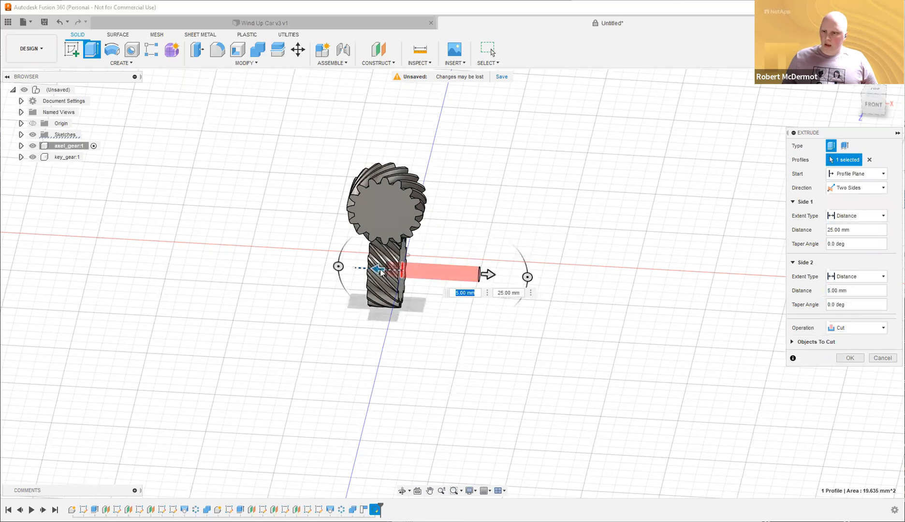
# Make the shaft extrusion a New Body and confirm it.
pyautogui.click(864, 329)
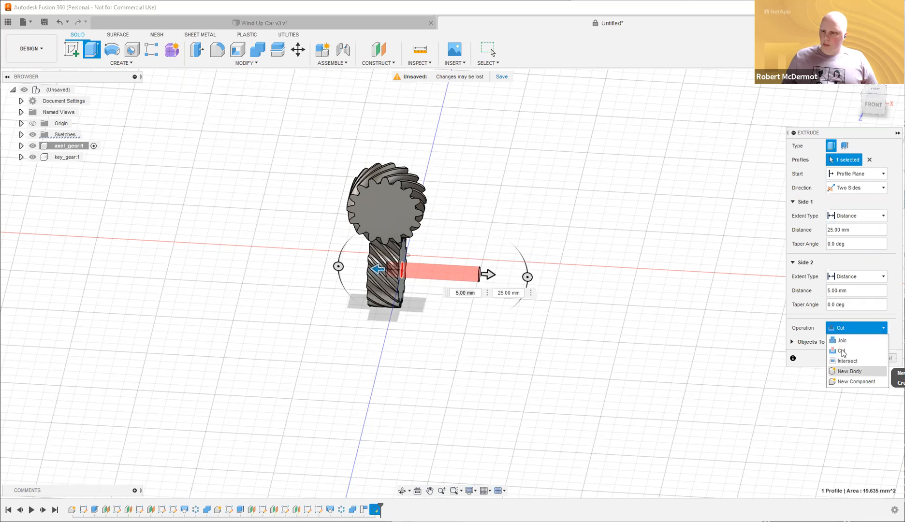
pyautogui.click(856, 372)
pyautogui.click(850, 343)
pyautogui.keyDown('shift'); pyautogui.moveTo(608, 171); pyautogui.dragTo(629, 196, button='middle'); pyautogui.keyUp('shift')
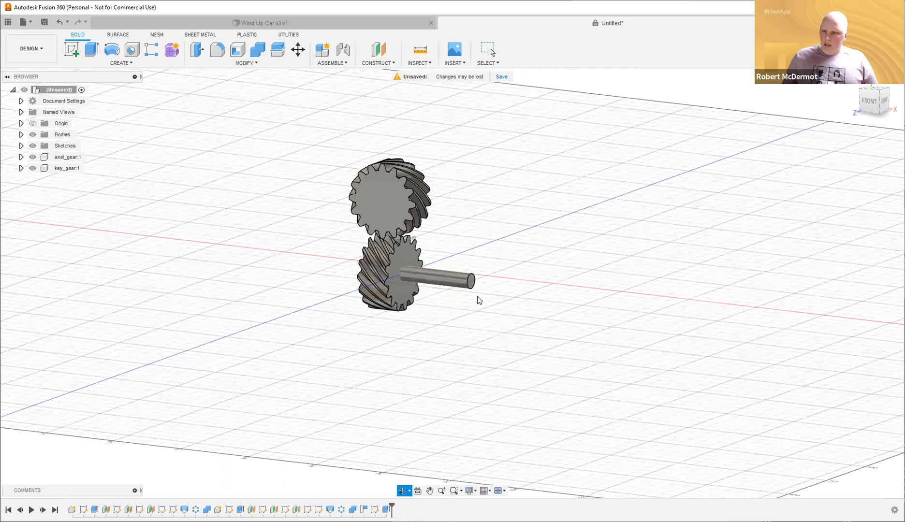
pyautogui.keyDown('shift'); pyautogui.moveTo(614, 258); pyautogui.dragTo(568, 264, button='middle'); pyautogui.keyUp('shift')
# Sketch a 40 mm diameter circle on the shaft's outer end face and finish the sketch.
pyautogui.press('c')
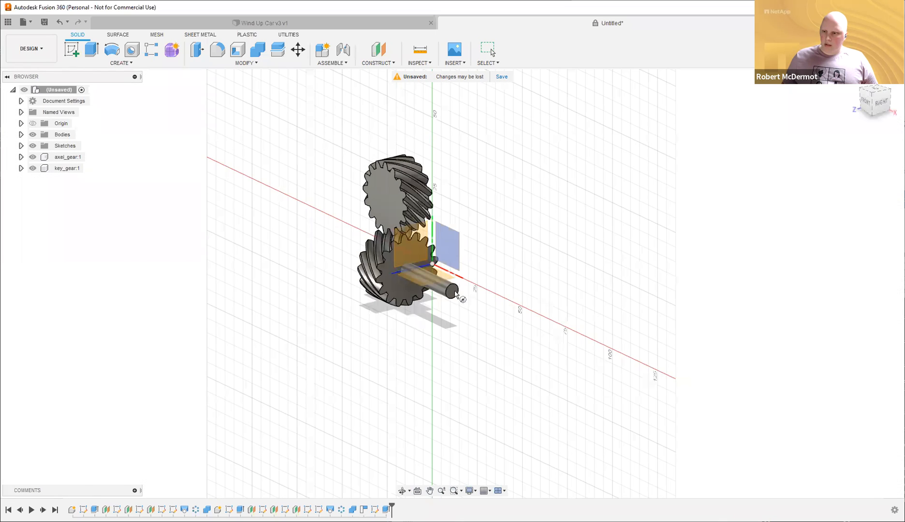
pyautogui.click(455, 292)
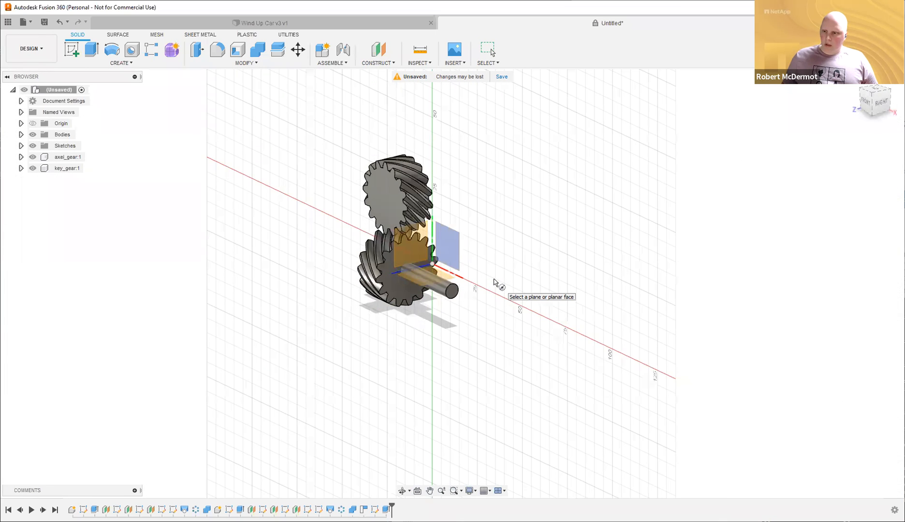
pyautogui.click(453, 292)
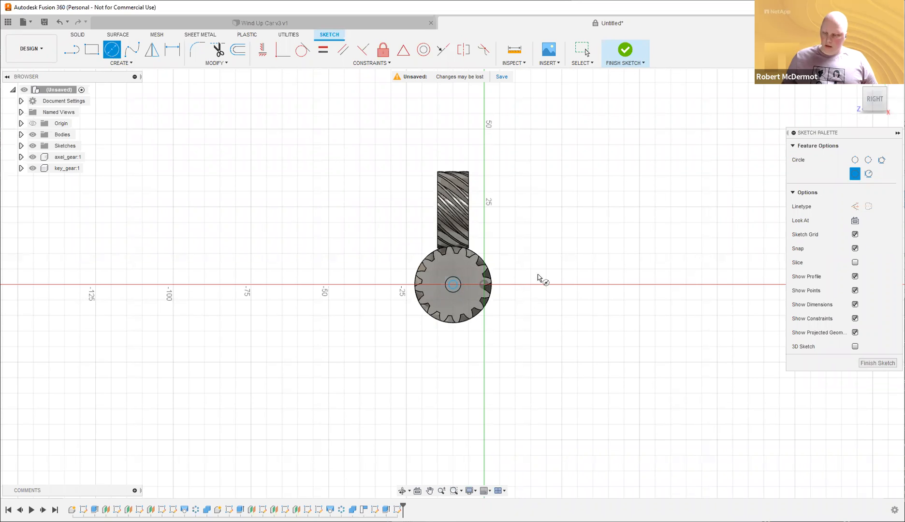
pyautogui.write('40')
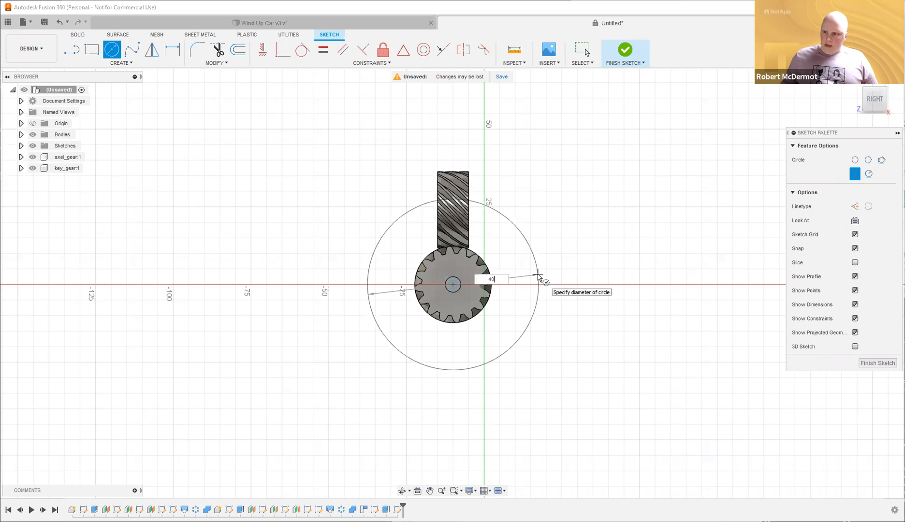
pyautogui.press('Return')
pyautogui.moveTo(624, 255)
pyautogui.keyDown('shift'); pyautogui.mouseDown(button='middle')
pyautogui.moveTo(677, 267)
pyautogui.moveTo(644, 271)
pyautogui.mouseUp(button='middle'); pyautogui.keyUp('shift')
pyautogui.click(637, 53)
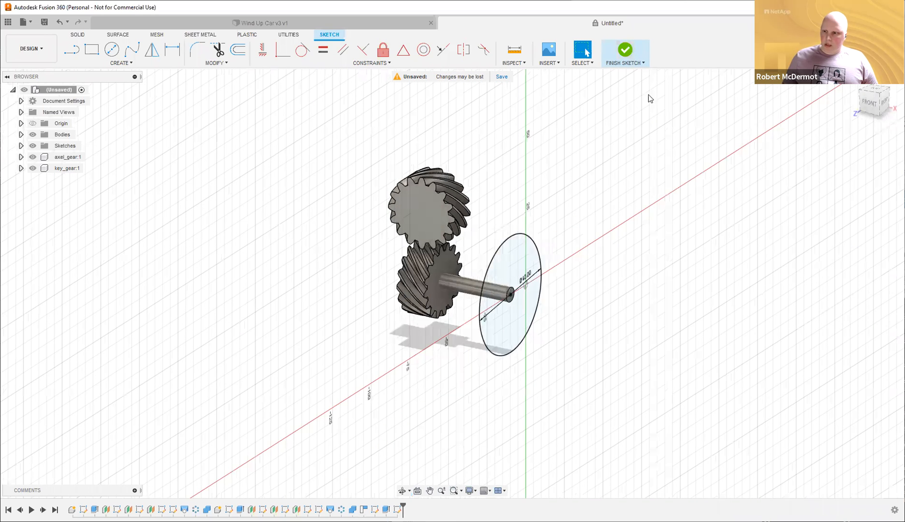
pyautogui.keyDown('shift'); pyautogui.moveTo(654, 224); pyautogui.dragTo(550, 224, button='middle'); pyautogui.keyUp('shift')
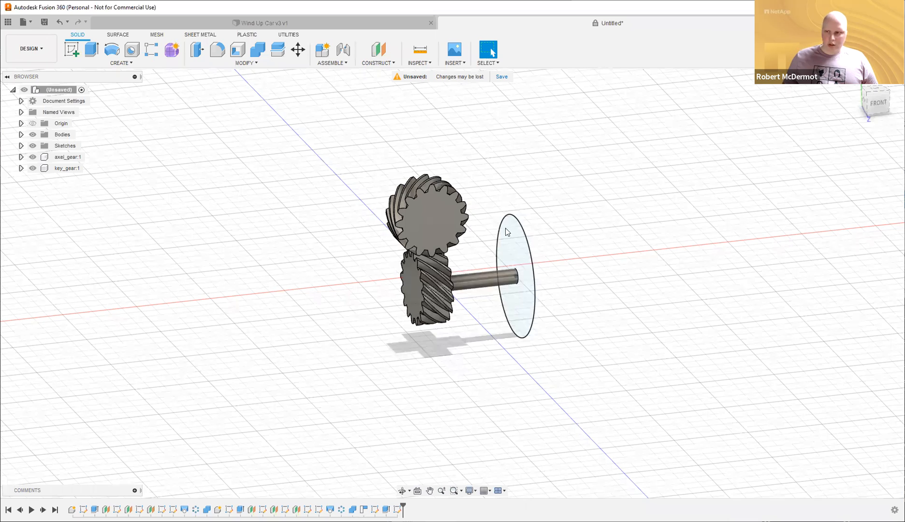
# Extrude the 40 mm circle -5 mm as a wheel disc joined to the shaft.
pyautogui.press('e')
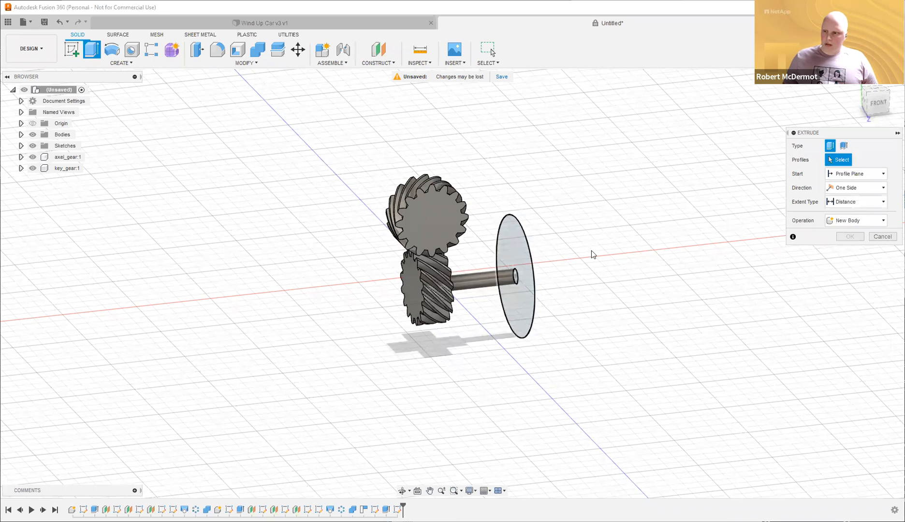
pyautogui.click(522, 272)
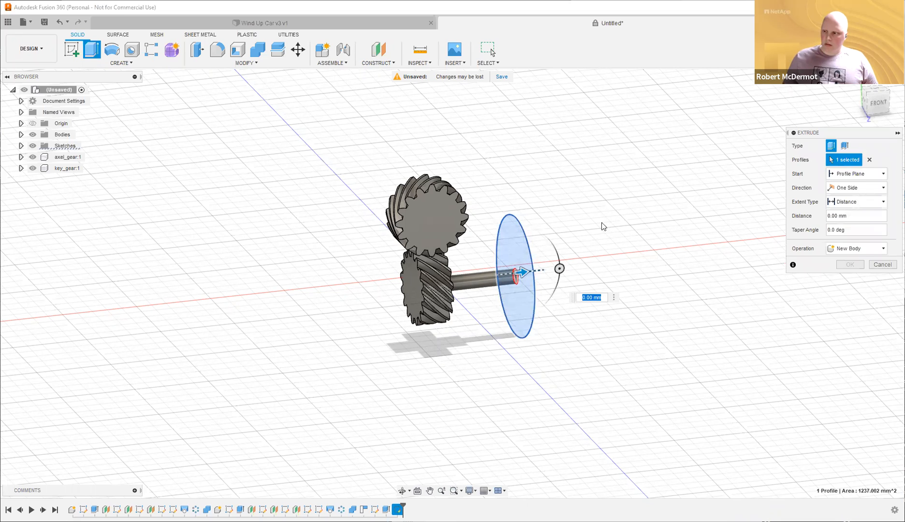
pyautogui.write('-5')
pyautogui.press('Return')
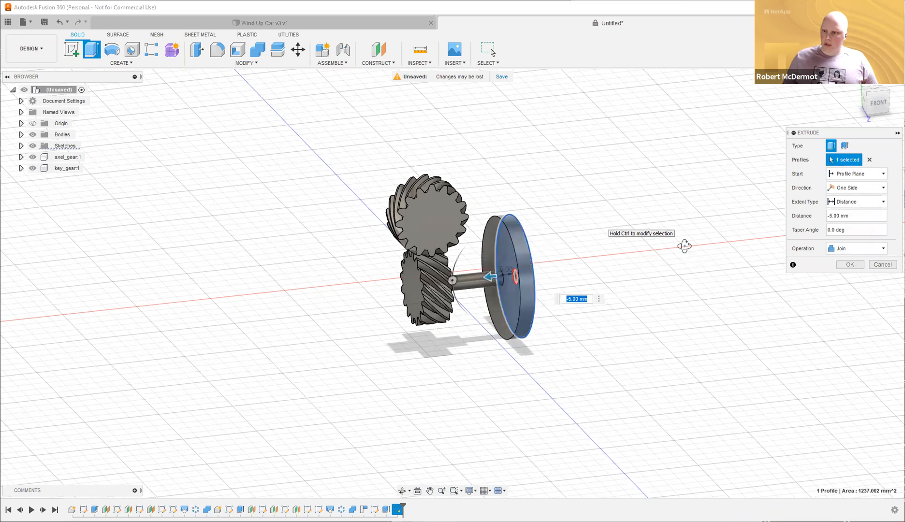
pyautogui.keyDown('shift'); pyautogui.moveTo(590, 265); pyautogui.dragTo(552, 268, button='middle'); pyautogui.keyUp('shift')
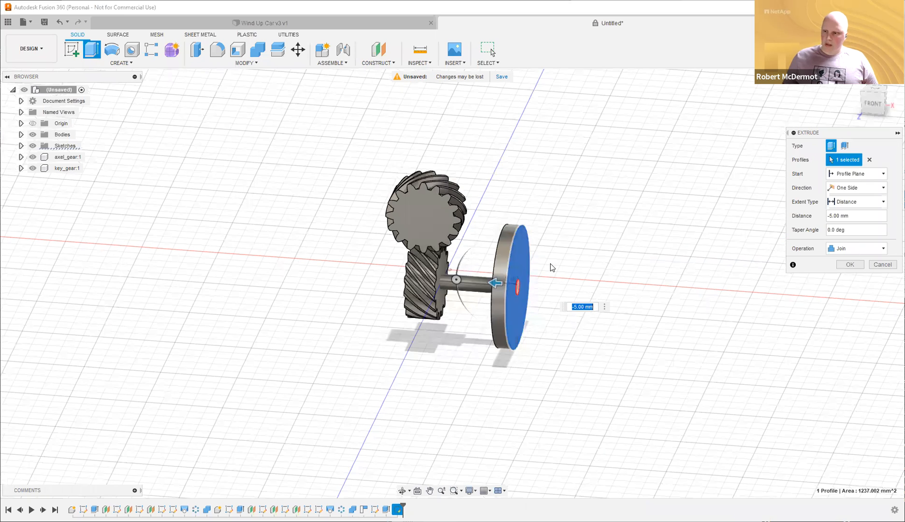
pyautogui.press('Return')
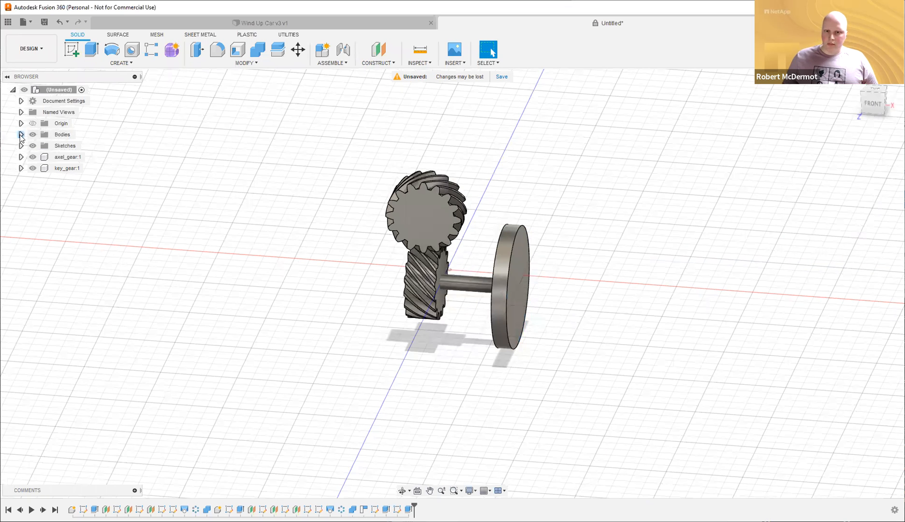
# Rename the shaft-and-wheel body Body1 to back_left_wheel.
pyautogui.click(21, 135)
pyautogui.click(69, 148)
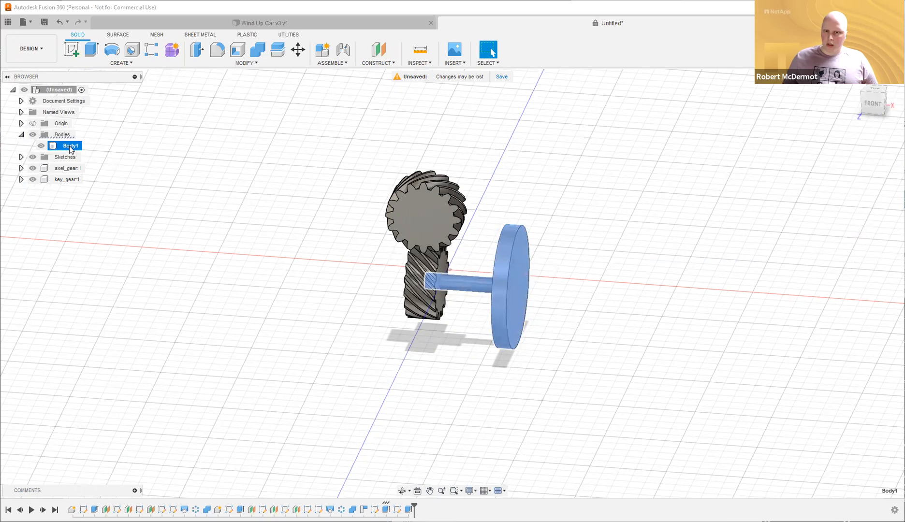
pyautogui.doubleClick(70, 146)
pyautogui.write('back')
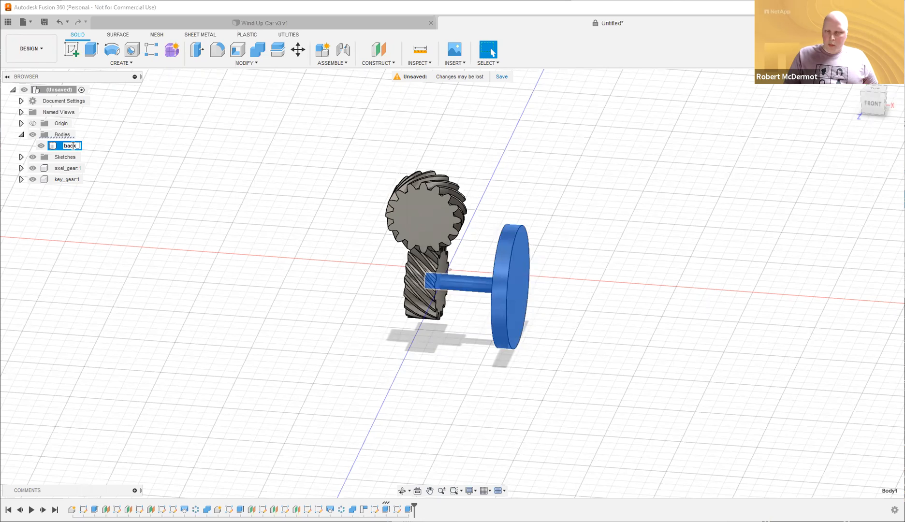
pyautogui.write('_')
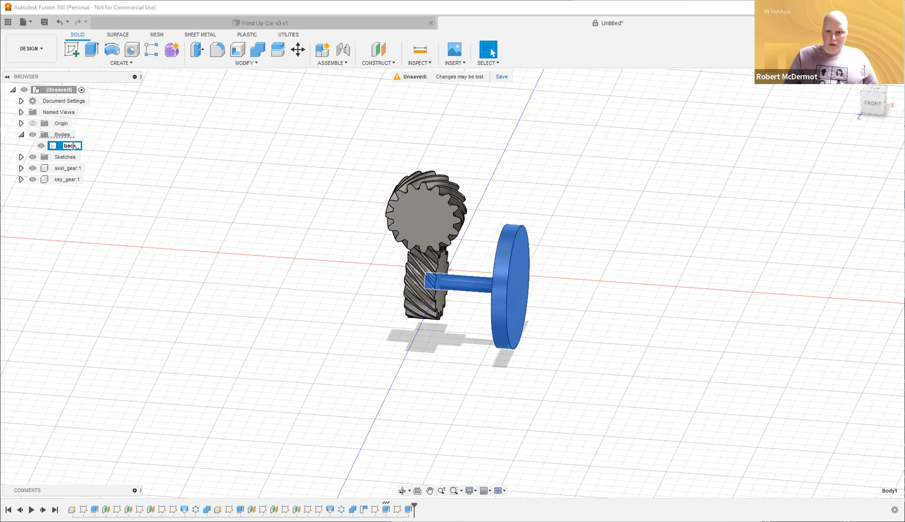
pyautogui.write('left_wheel')
pyautogui.press('Return')
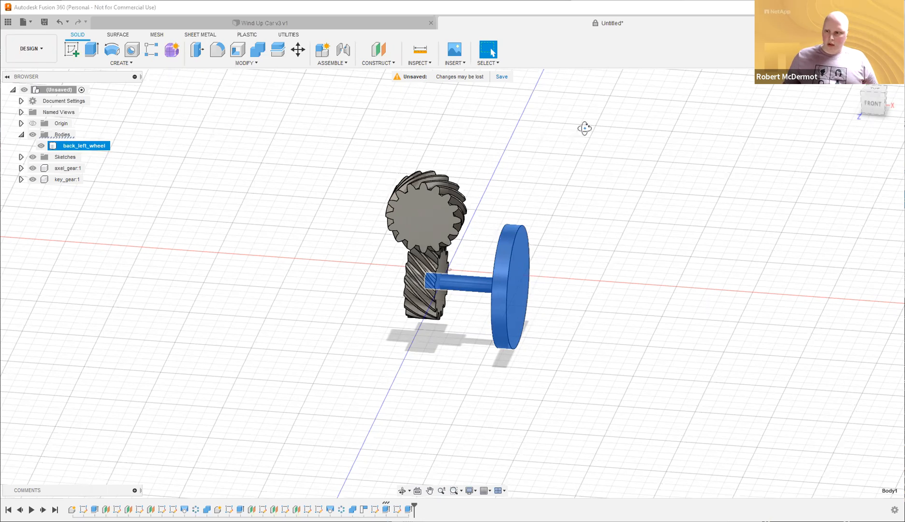
pyautogui.keyDown('shift'); pyautogui.moveTo(445, 139); pyautogui.dragTo(465, 177, button='middle'); pyautogui.keyUp('shift')
pyautogui.keyDown('shift'); pyautogui.moveTo(469, 283); pyautogui.dragTo(425, 280, button='middle'); pyautogui.keyUp('shift')
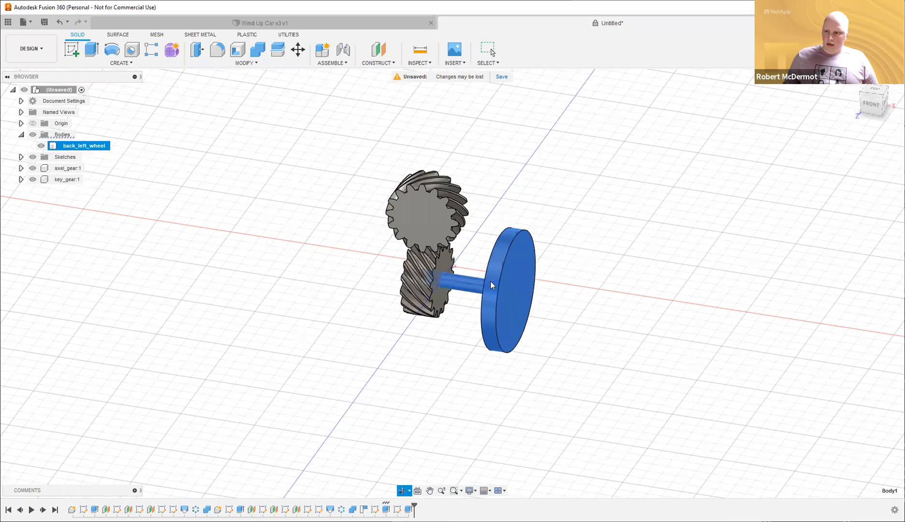
pyautogui.keyDown('shift'); pyautogui.moveTo(490, 282); pyautogui.dragTo(506, 302, button='middle'); pyautogui.keyUp('shift')
pyautogui.click(657, 327)
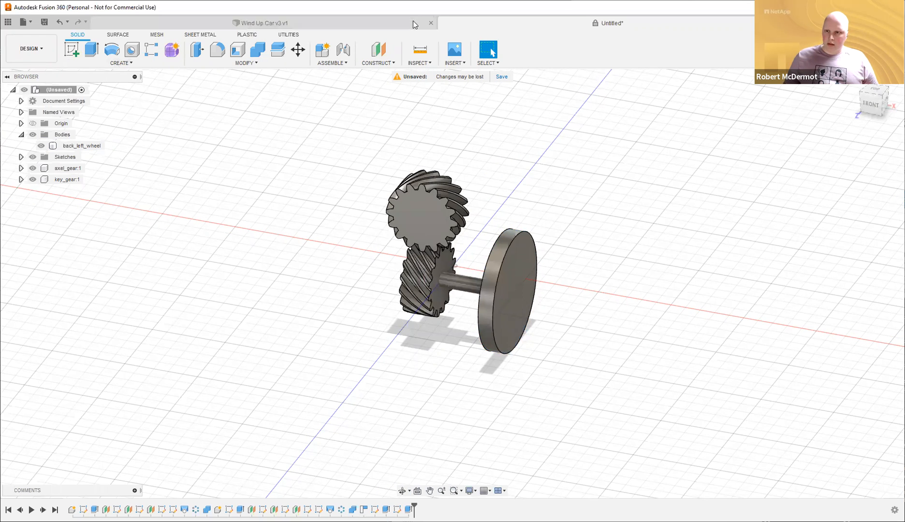
pyautogui.click(422, 64)
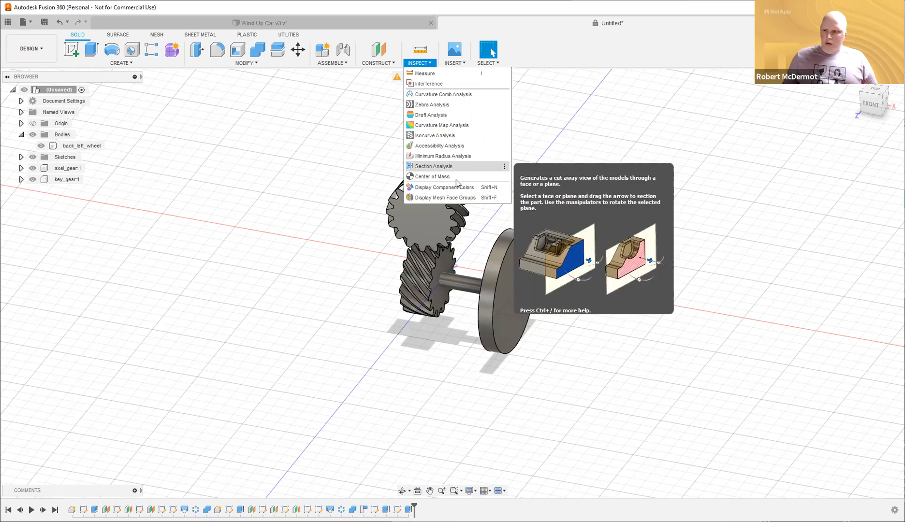
# Add a Section Analysis on the XY plane at 10 mm and inspect the axle inside axel_gear.
pyautogui.click(454, 167)
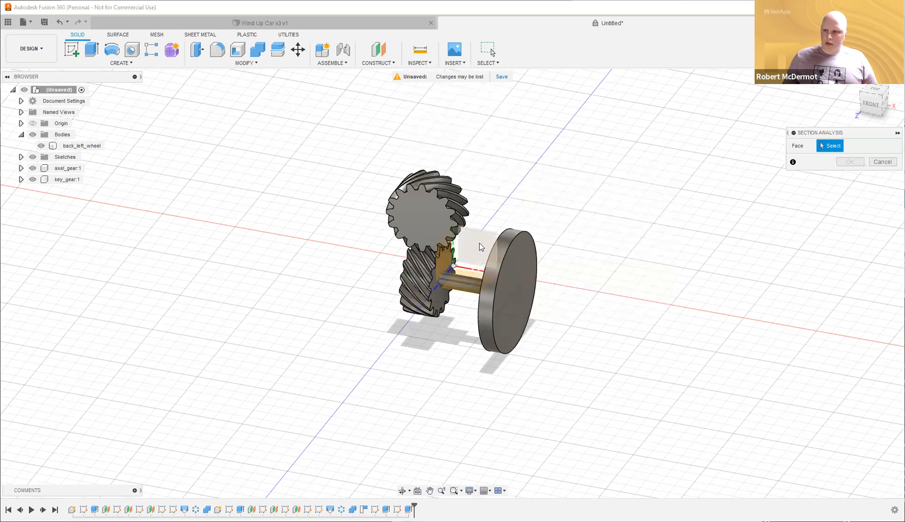
pyautogui.click(480, 247)
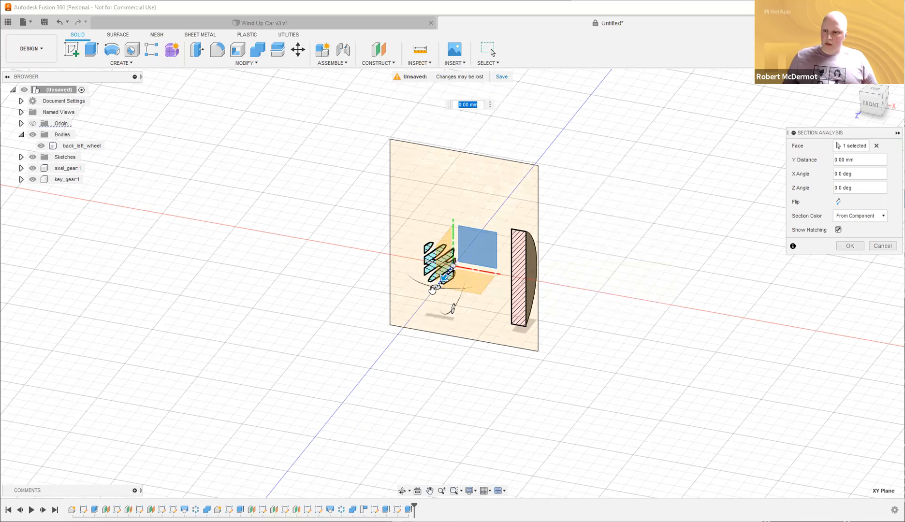
pyautogui.write('10')
pyautogui.press('Return')
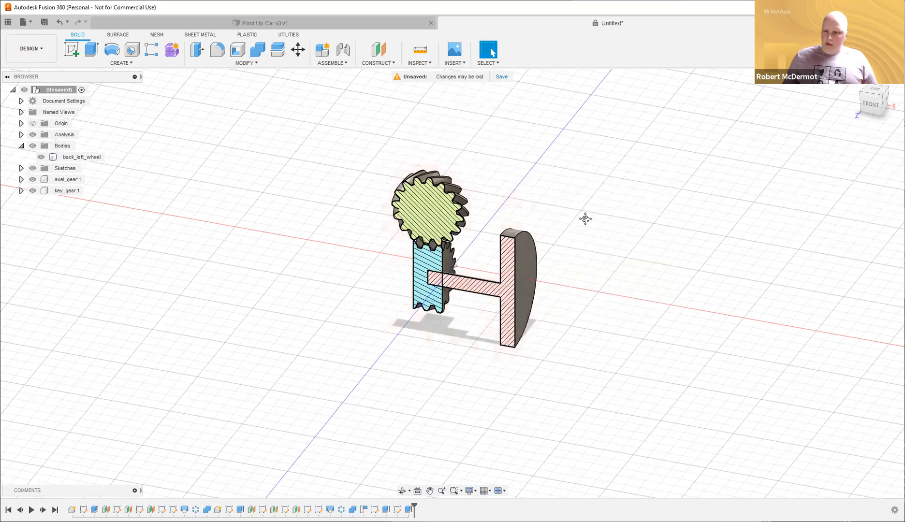
pyautogui.scroll(3, 478, 250)
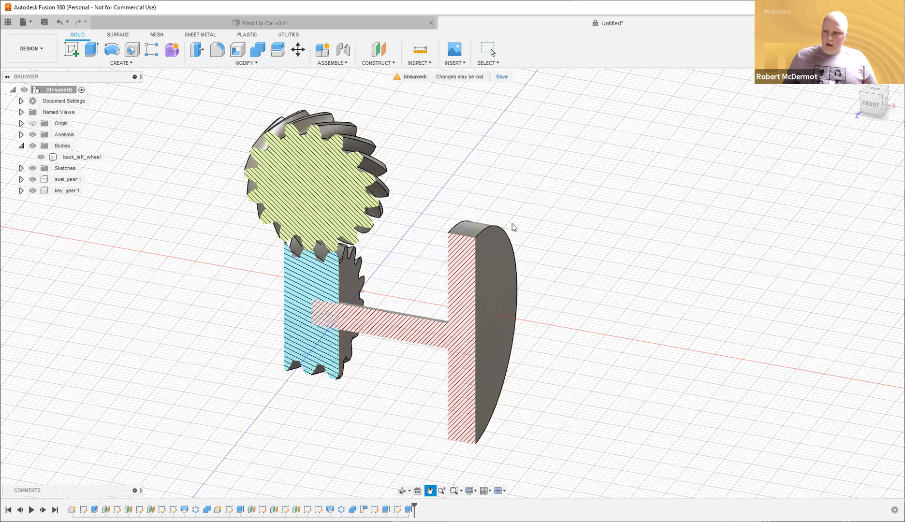
pyautogui.moveTo(509, 312); pyautogui.dragTo(509, 219, button='middle')
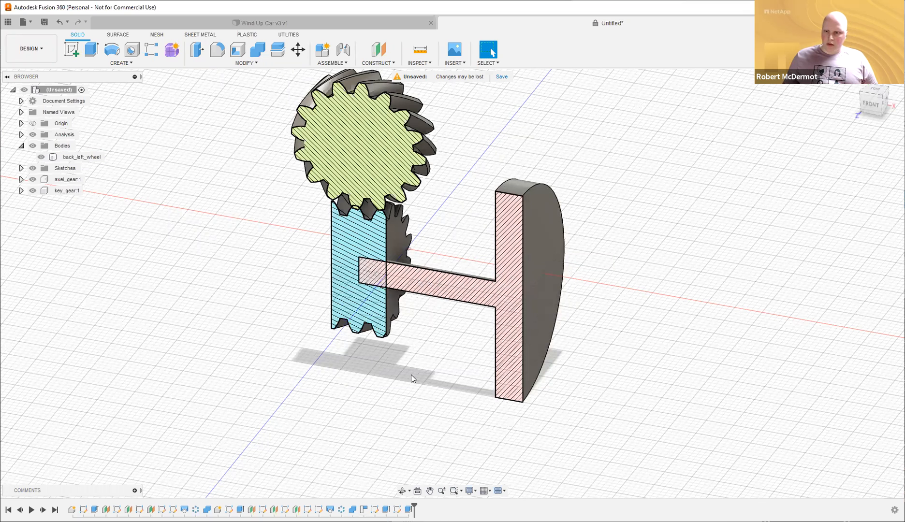
pyautogui.scroll(1, 411, 375)
pyautogui.scroll(-2, 605, 139)
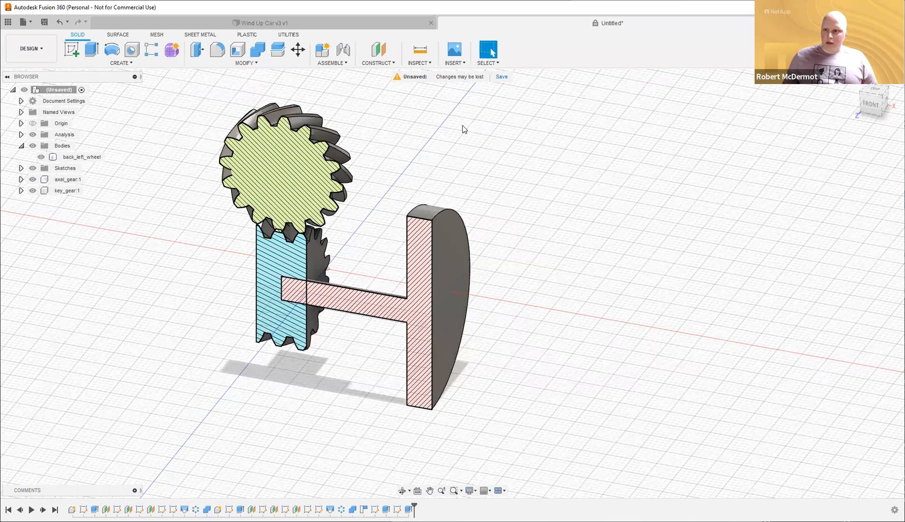
pyautogui.click(325, 271)
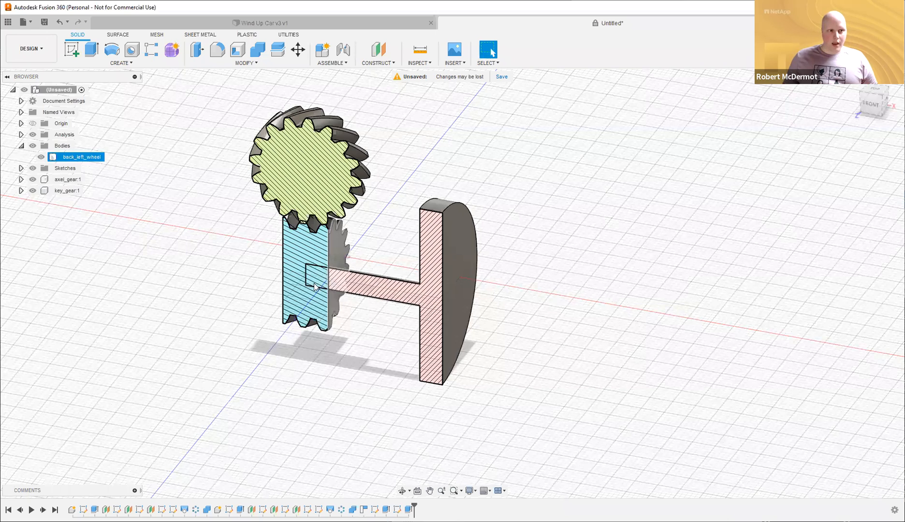
pyautogui.click(420, 217)
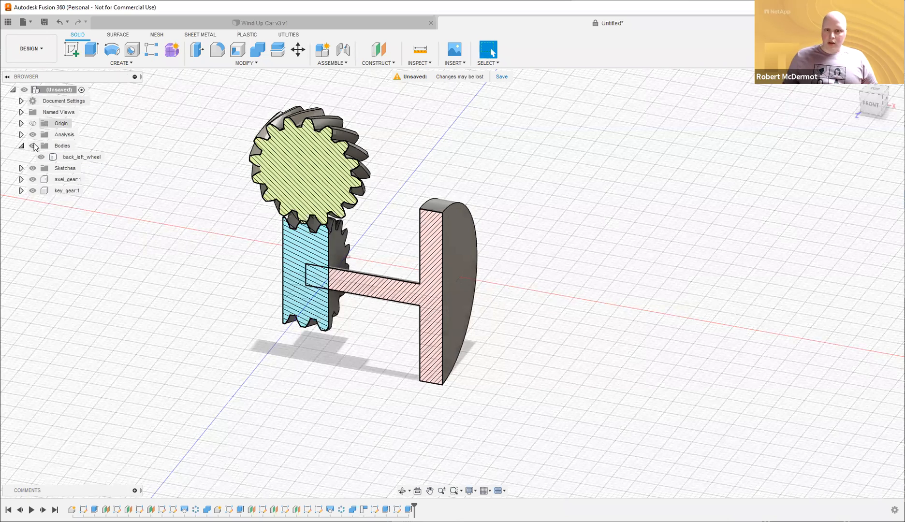
# Combine-cut back_left_wheel out of axel_gear with Keep Tools on, leaving a matching axle hole.
pyautogui.click(260, 55)
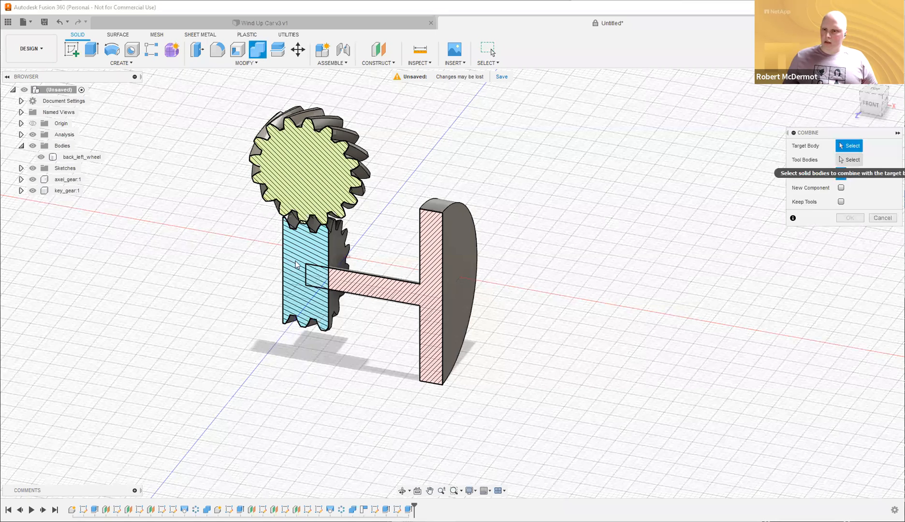
pyautogui.click(335, 243)
pyautogui.click(456, 252)
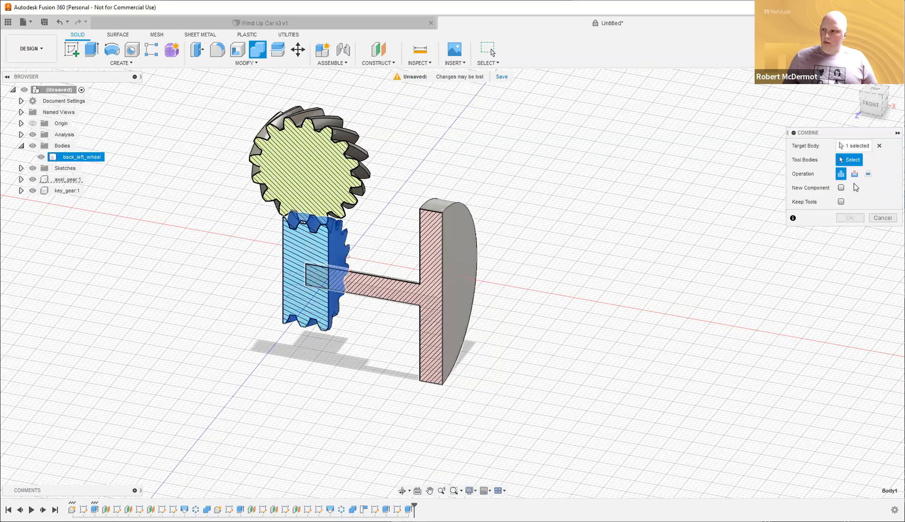
pyautogui.click(855, 173)
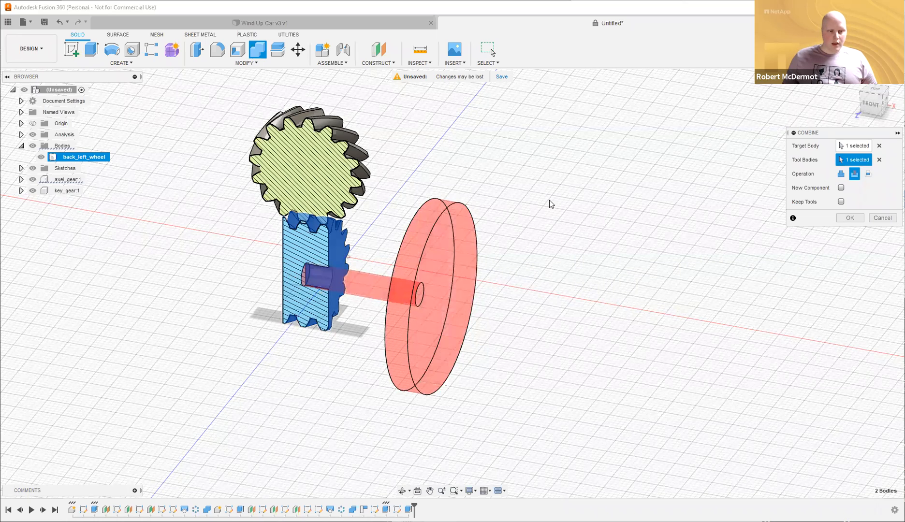
pyautogui.click(842, 201)
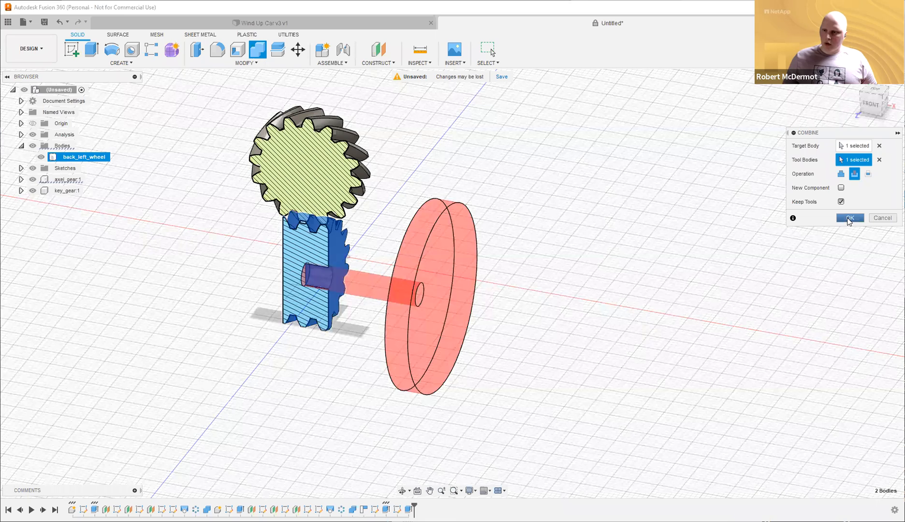
pyautogui.press('Return')
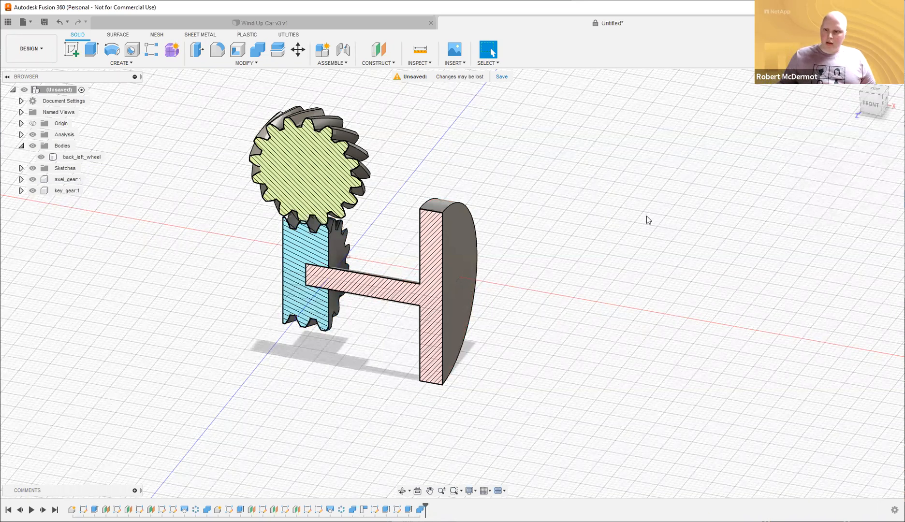
# Turn off the section analysis and hide back_left_wheel to inspect the gear's new axle hole.
pyautogui.click(33, 135)
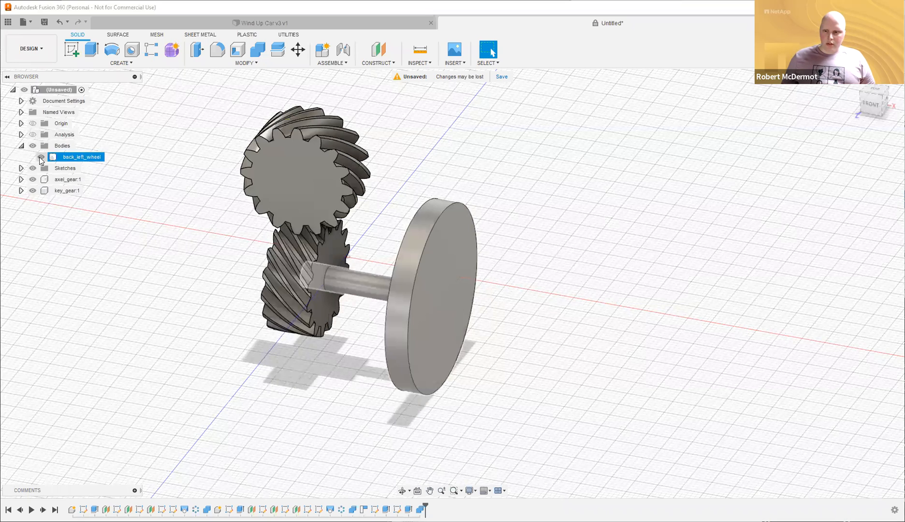
pyautogui.click(41, 158)
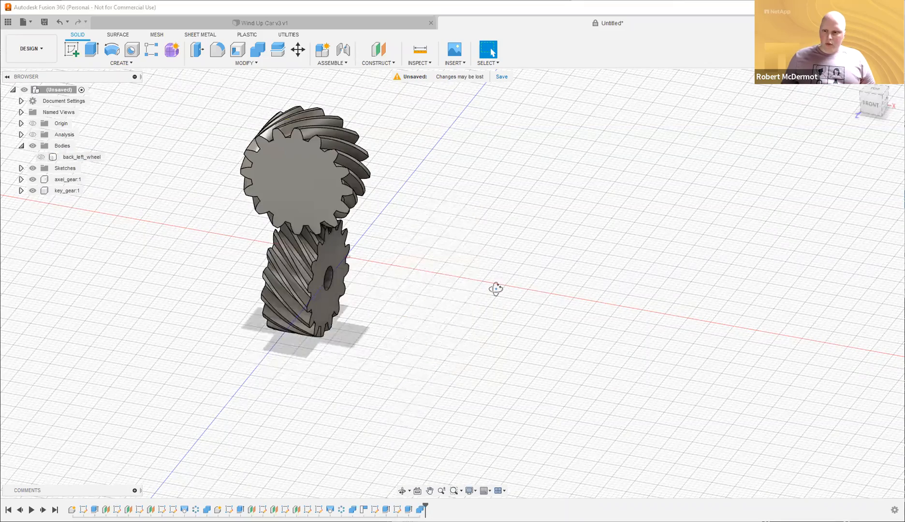
pyautogui.keyDown('shift'); pyautogui.moveTo(475, 281); pyautogui.dragTo(533, 290, button='middle'); pyautogui.keyUp('shift')
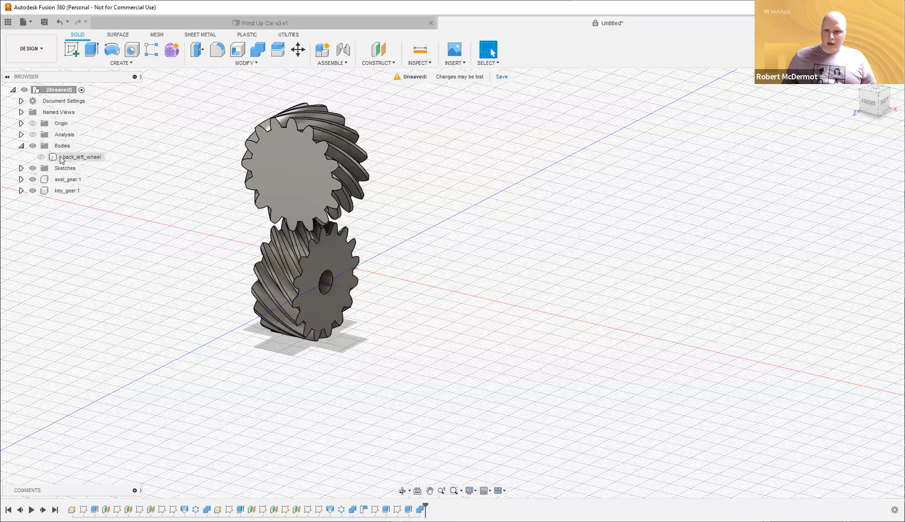
pyautogui.click(39, 158)
pyautogui.click(102, 256)
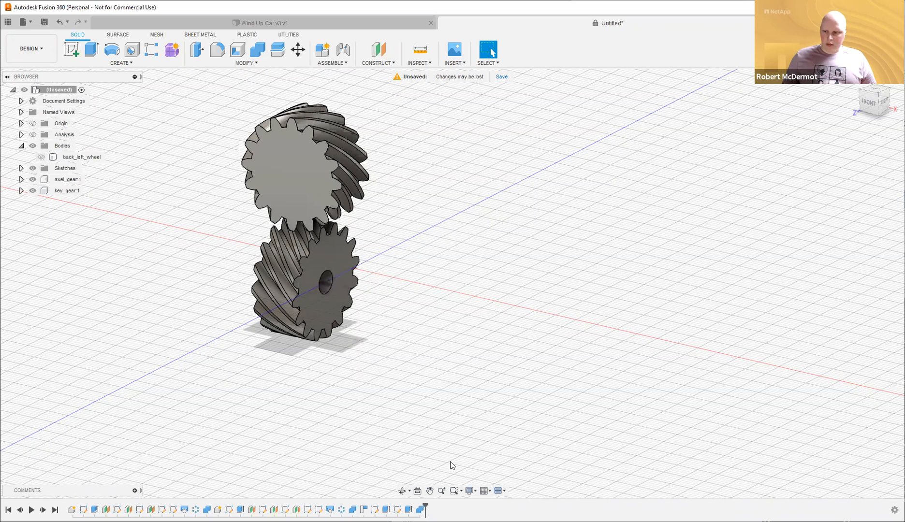
# Roll the timeline back before the cut, show back_left_wheel, and hide axel_gear and key_gear.
pyautogui.moveTo(423, 505); pyautogui.dragTo(412, 506)
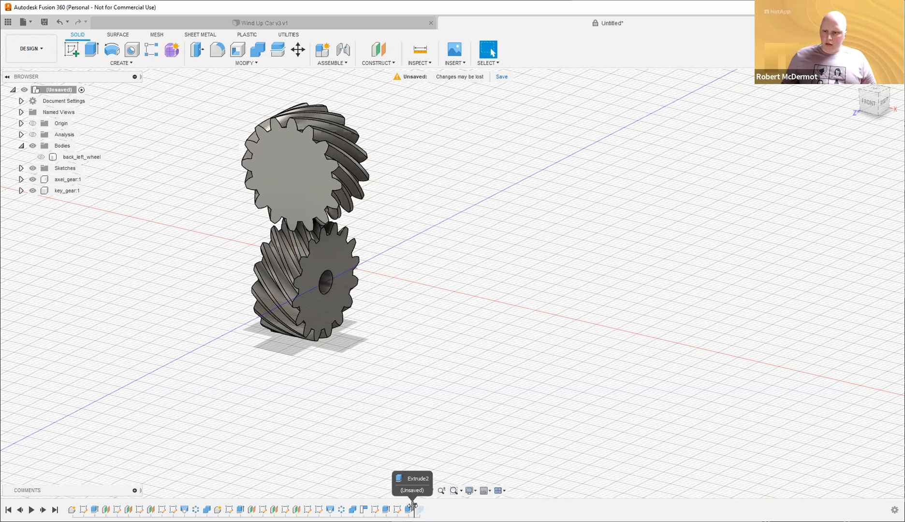
pyautogui.click(41, 159)
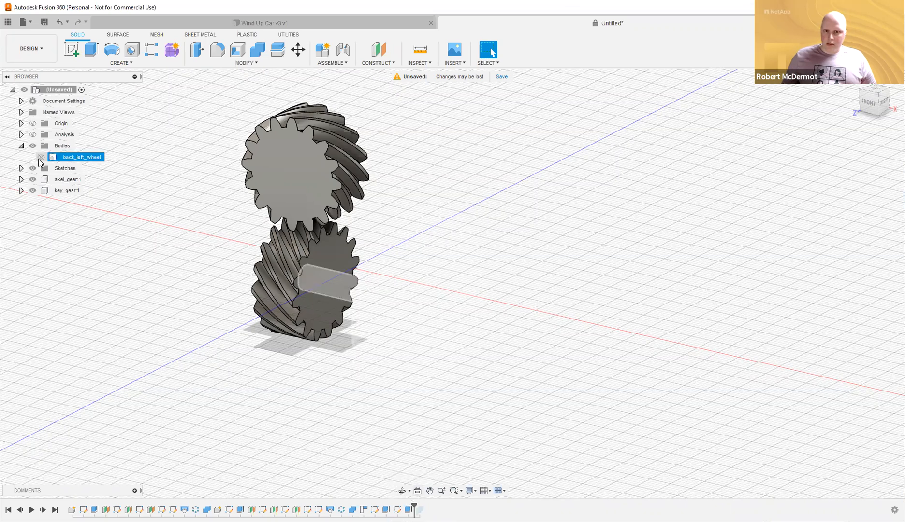
pyautogui.click(41, 157)
pyautogui.click(33, 179)
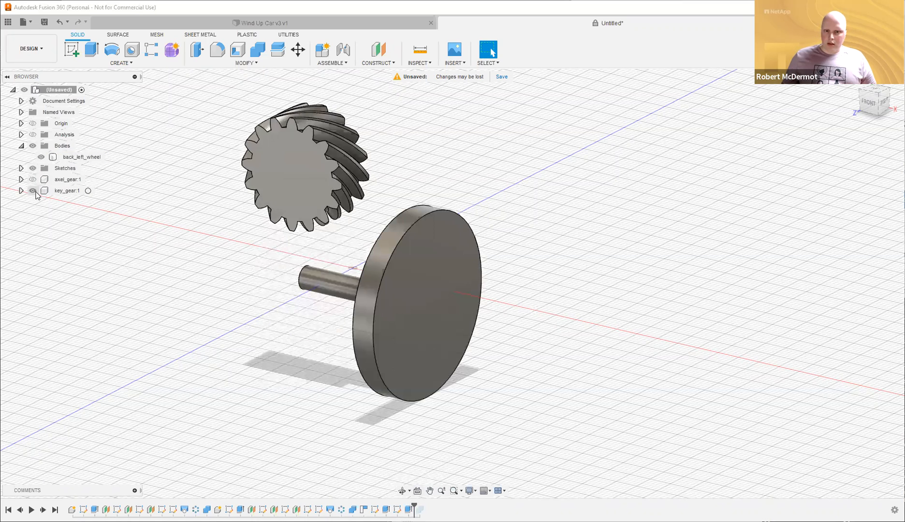
pyautogui.click(32, 191)
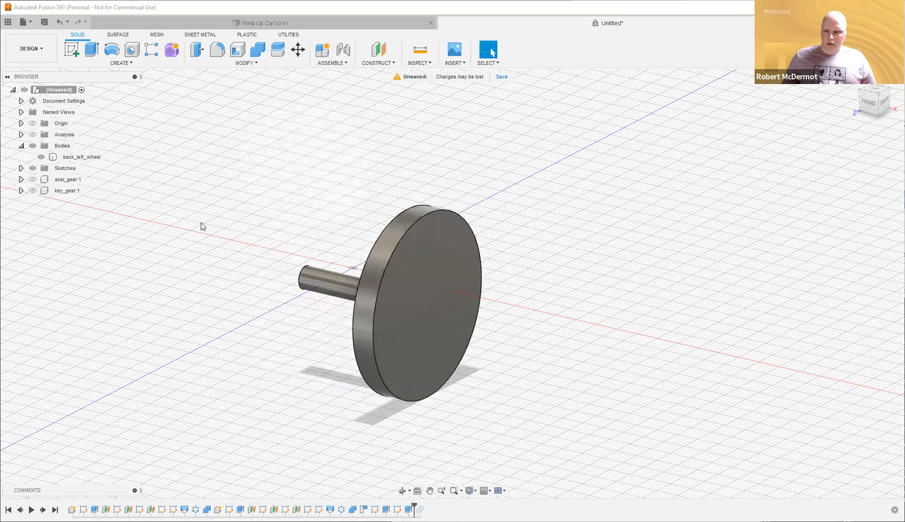
# Add a modeled M5x0.8 thread, 5 mm long, to the tip of back_left_wheel's axle.
pyautogui.click(127, 65)
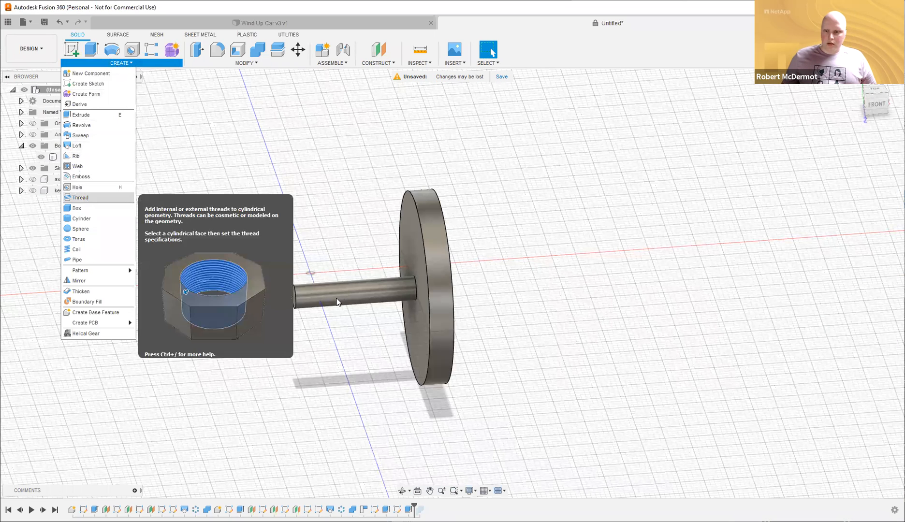
pyautogui.click(311, 297)
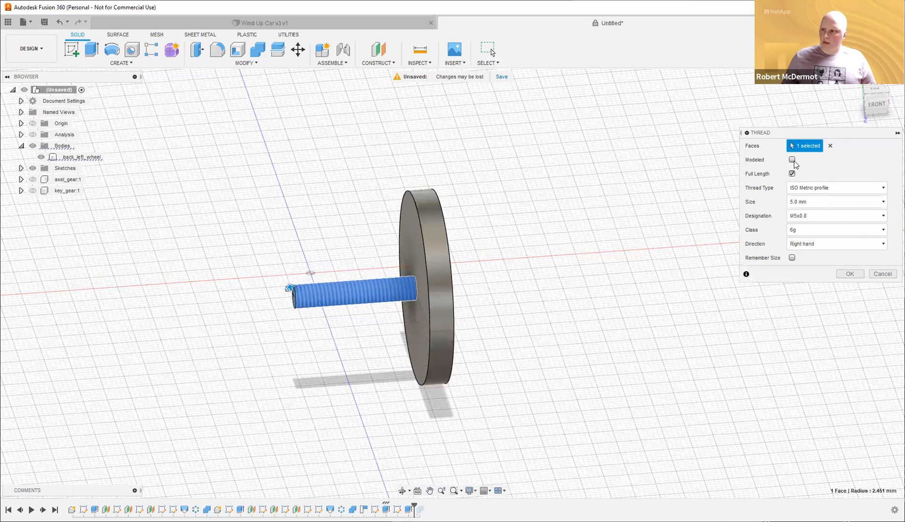
pyautogui.click(792, 159)
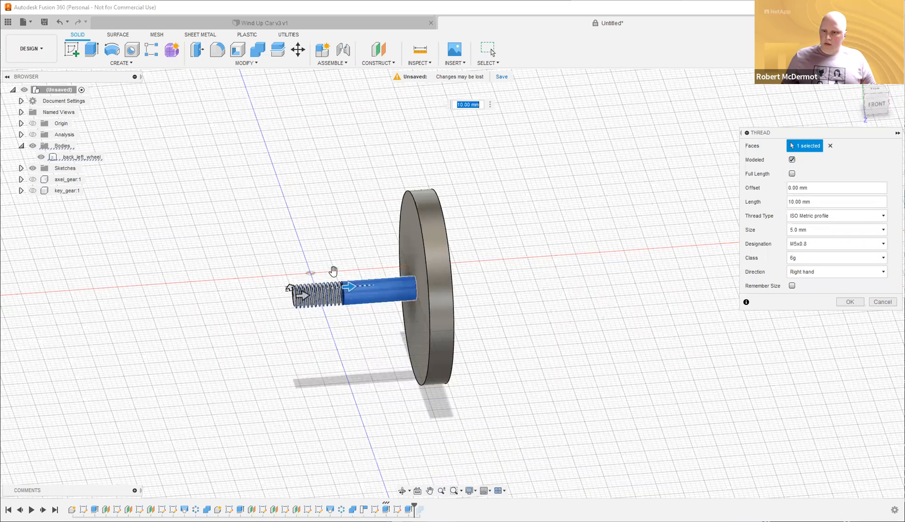
pyautogui.write('5')
pyautogui.press('Return')
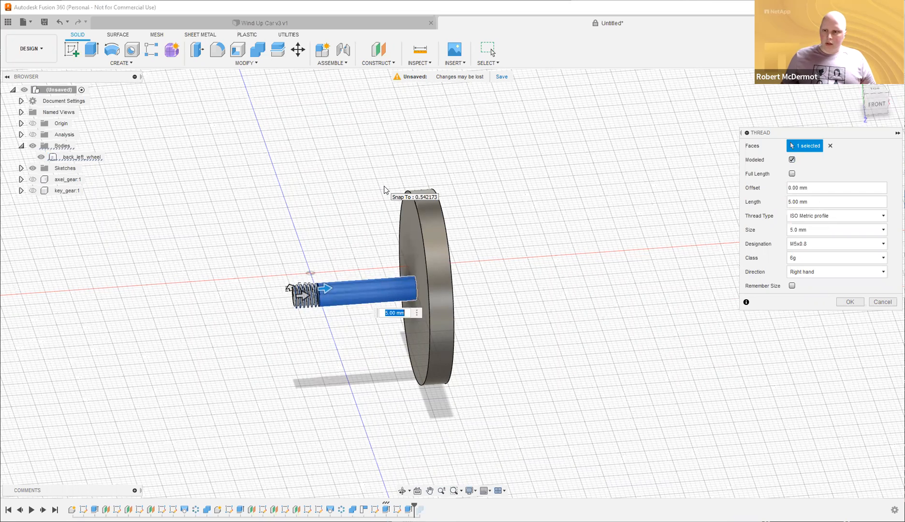
pyautogui.keyDown('shift'); pyautogui.moveTo(528, 160); pyautogui.dragTo(512, 159, button='middle'); pyautogui.keyUp('shift')
pyautogui.moveTo(512, 159); pyautogui.dragTo(408, 462)
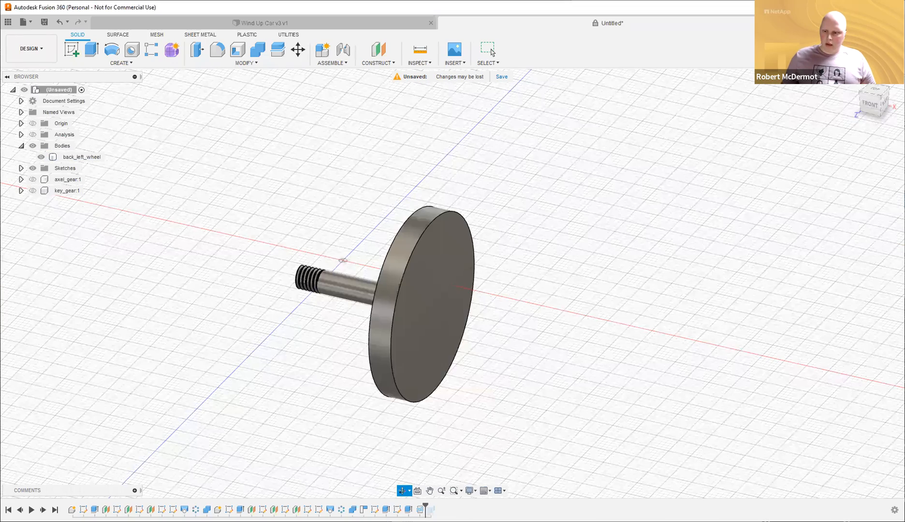
pyautogui.press('Escape')
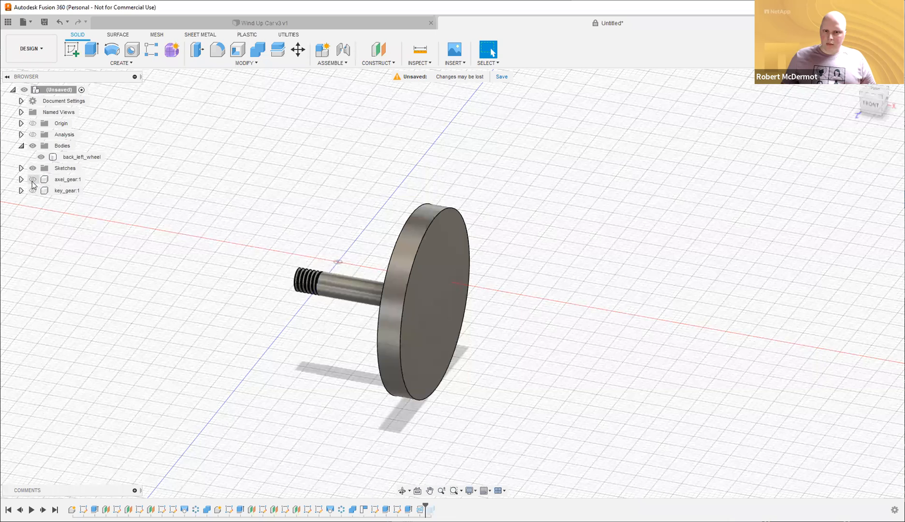
# Show axel_gear, move the timeline to the end, and hide back_left_wheel to inspect the threaded hole.
pyautogui.click(33, 179)
pyautogui.moveTo(426, 504); pyautogui.dragTo(437, 506)
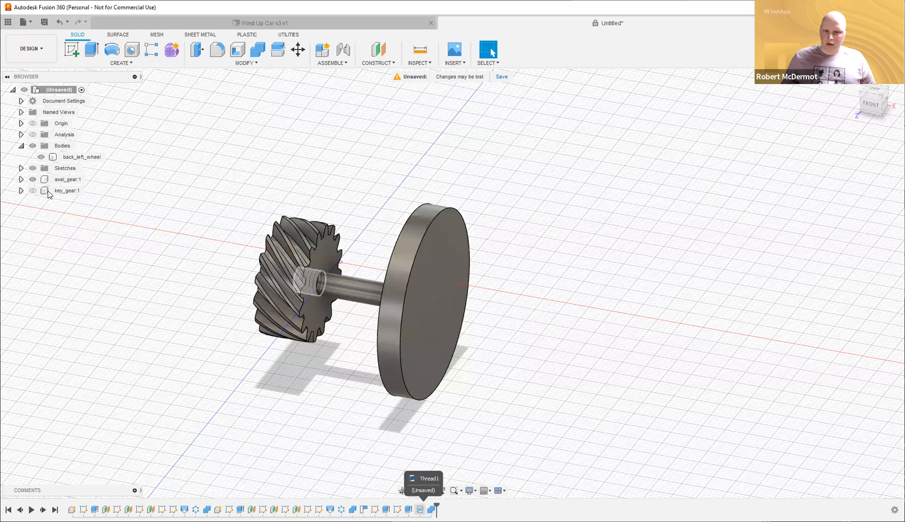
pyautogui.press('v')
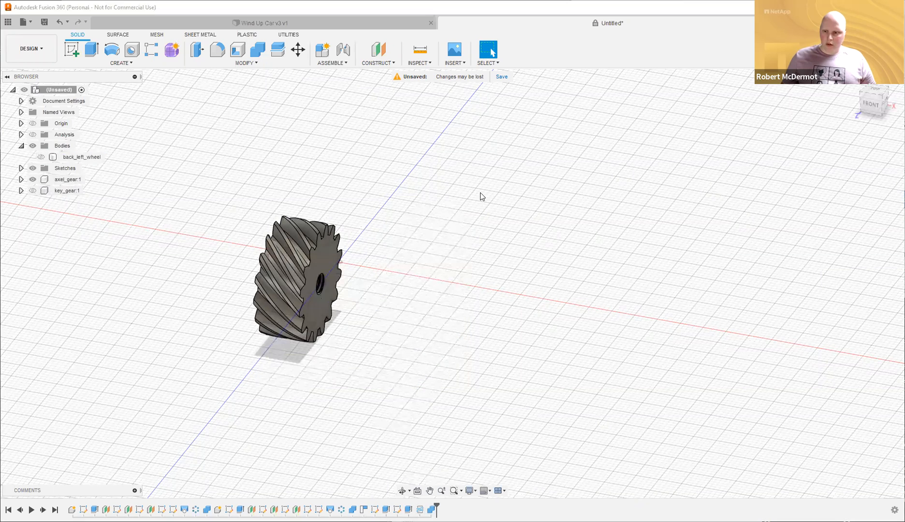
pyautogui.keyDown('shift'); pyautogui.moveTo(323, 283); pyautogui.dragTo(376, 288, button='middle'); pyautogui.keyUp('shift')
pyautogui.scroll(6, 316, 285)
pyautogui.keyDown('shift'); pyautogui.moveTo(664, 255); pyautogui.dragTo(701, 238, button='middle'); pyautogui.keyUp('shift')
pyautogui.scroll(-2, 696, 238)
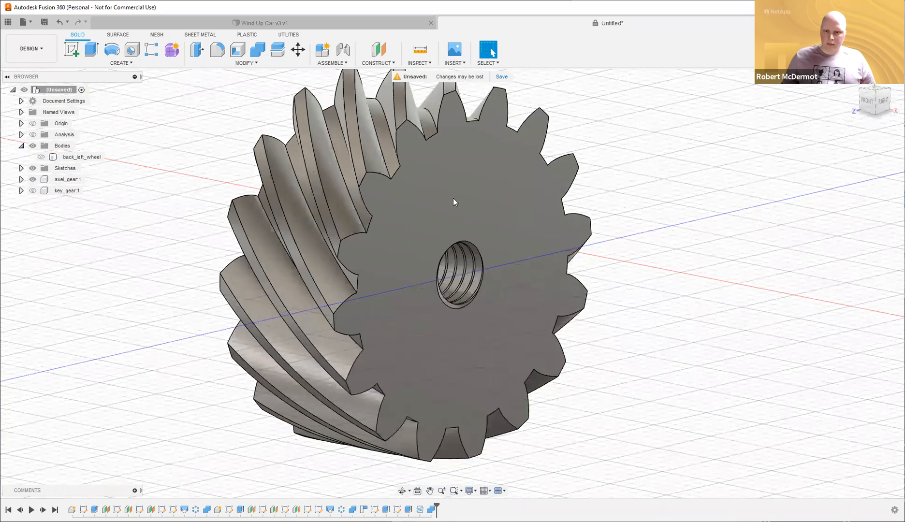
pyautogui.moveTo(453, 198); pyautogui.dragTo(402, 195, button='middle')
# Show back_left_wheel and turn the section analysis back on to view the threaded joint.
pyautogui.click(41, 157)
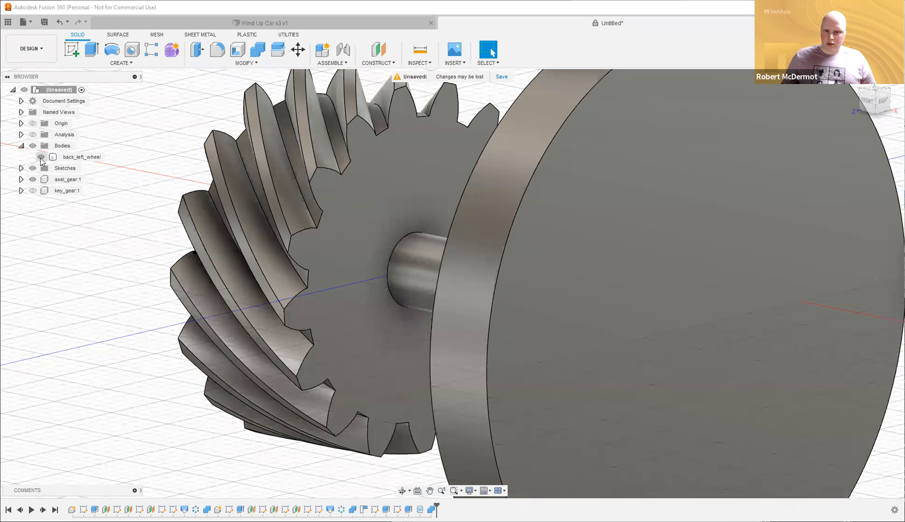
pyautogui.click(32, 135)
pyautogui.keyDown('shift'); pyautogui.moveTo(338, 221); pyautogui.dragTo(445, 220, button='middle'); pyautogui.keyUp('shift')
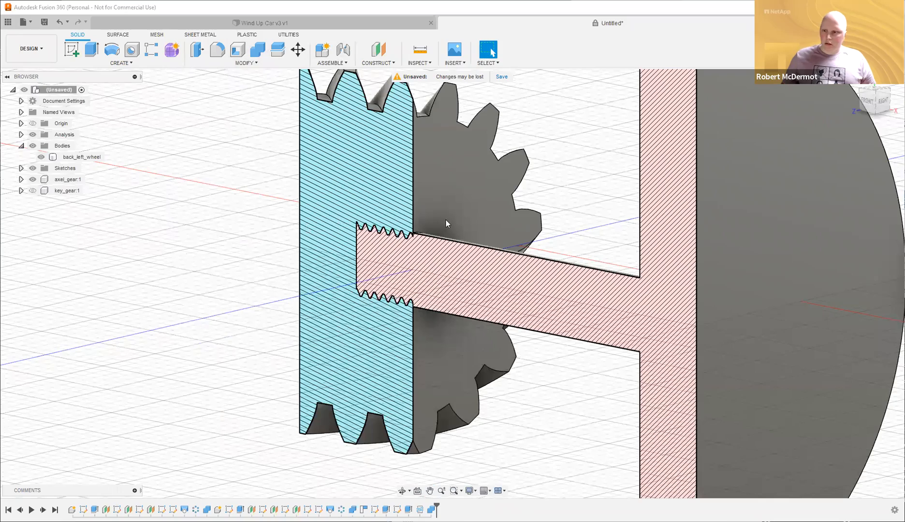
pyautogui.scroll(8, 445, 219)
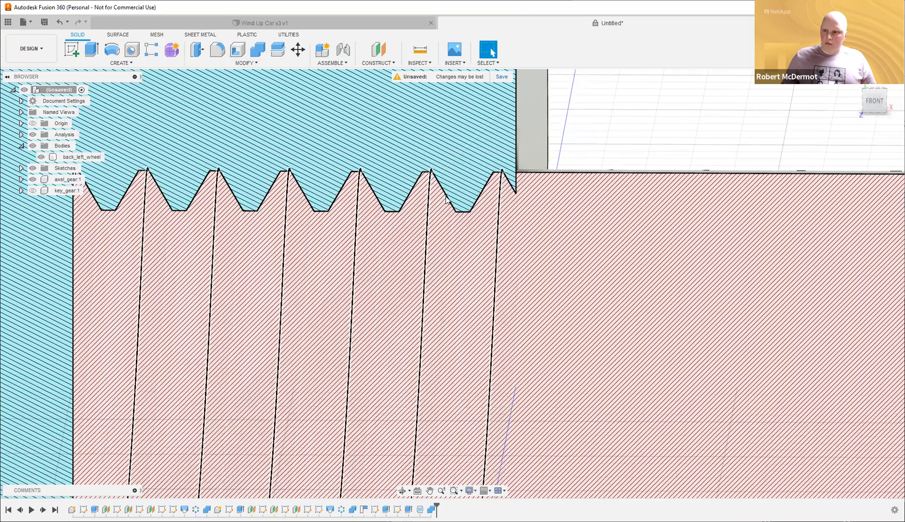
pyautogui.scroll(-3, 657, 122)
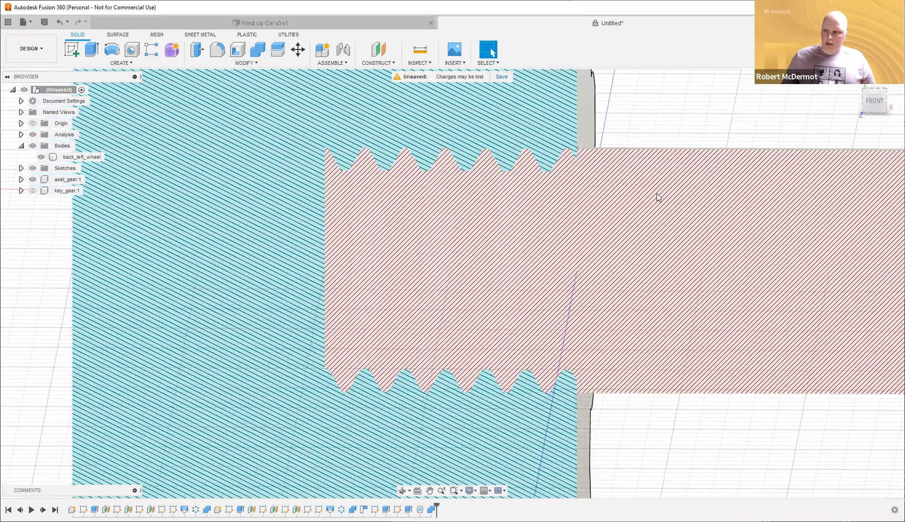
pyautogui.scroll(-3, 657, 194)
pyautogui.keyDown('shift'); pyautogui.moveTo(701, 295); pyautogui.dragTo(453, 287, button='middle'); pyautogui.keyUp('shift')
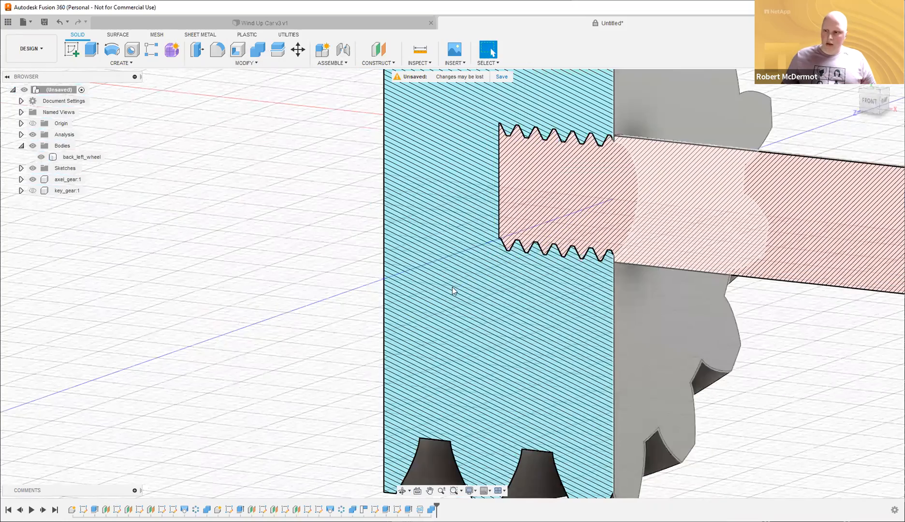
pyautogui.scroll(-5, 453, 286)
pyautogui.click(80, 156)
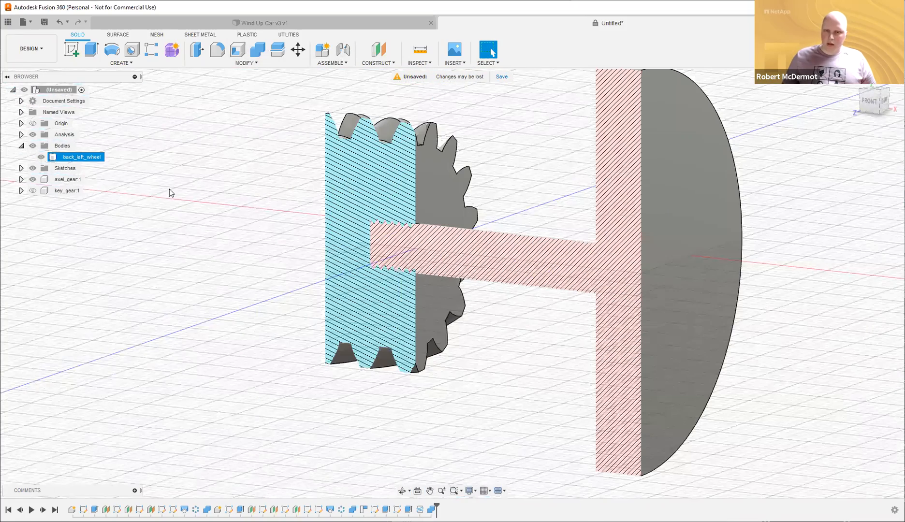
pyautogui.click(199, 194)
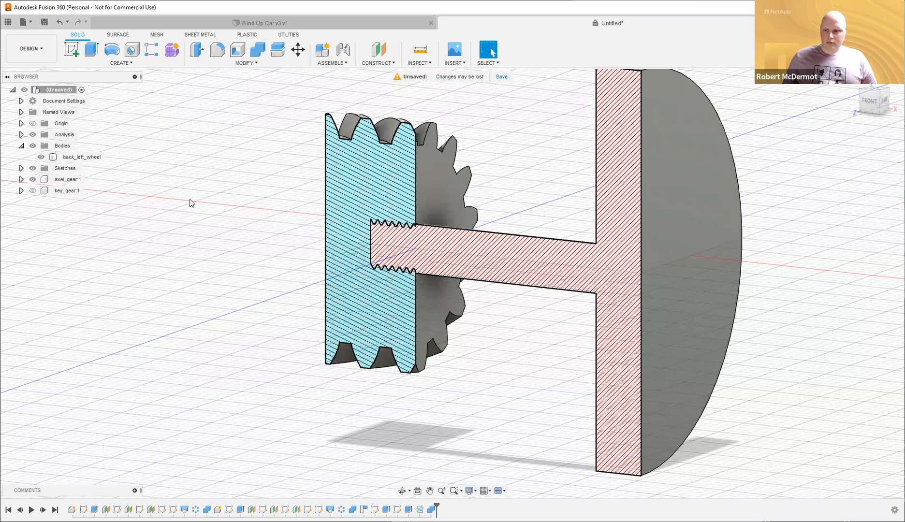
# Hide back_left_wheel and start Press Pull on the sectioned gear's threaded hole.
pyautogui.click(42, 157)
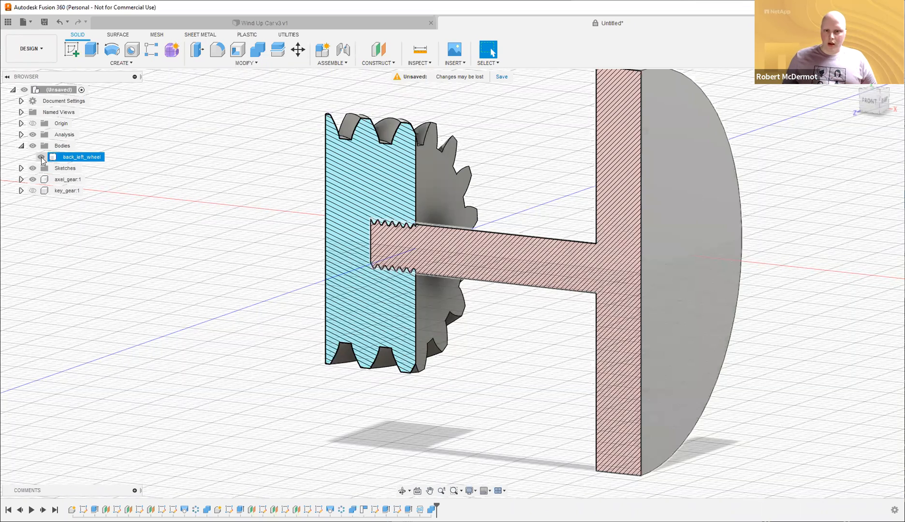
pyautogui.press('v')
pyautogui.scroll(6, 636, 262)
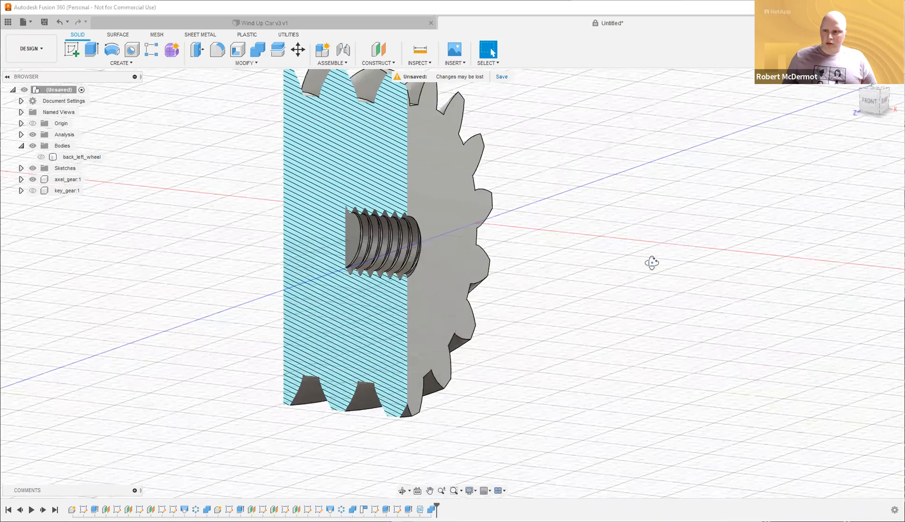
pyautogui.keyDown('shift'); pyautogui.moveTo(204, 50); pyautogui.dragTo(194, 52, button='middle'); pyautogui.keyUp('shift')
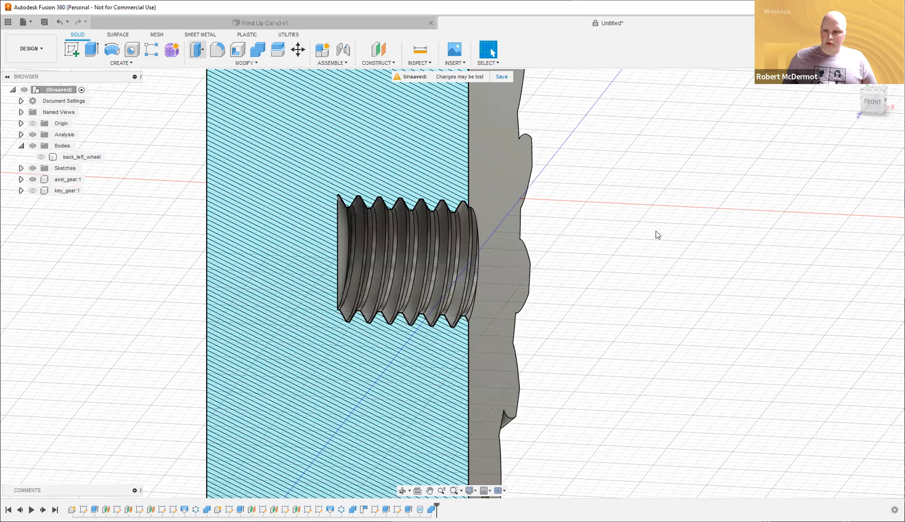
pyautogui.press('q')
pyautogui.scroll(3, 330, 211)
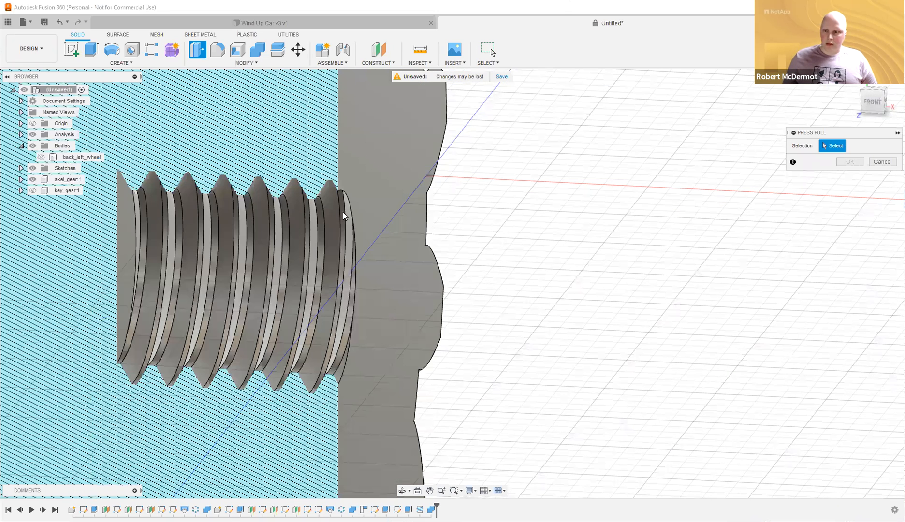
# Offset the gear's four internal thread faces by -0.1 mm to give the axle clearance.
pyautogui.click(314, 227)
pyautogui.keyDown('shift'); pyautogui.moveTo(521, 210); pyautogui.dragTo(494, 207, button='middle'); pyautogui.keyUp('shift')
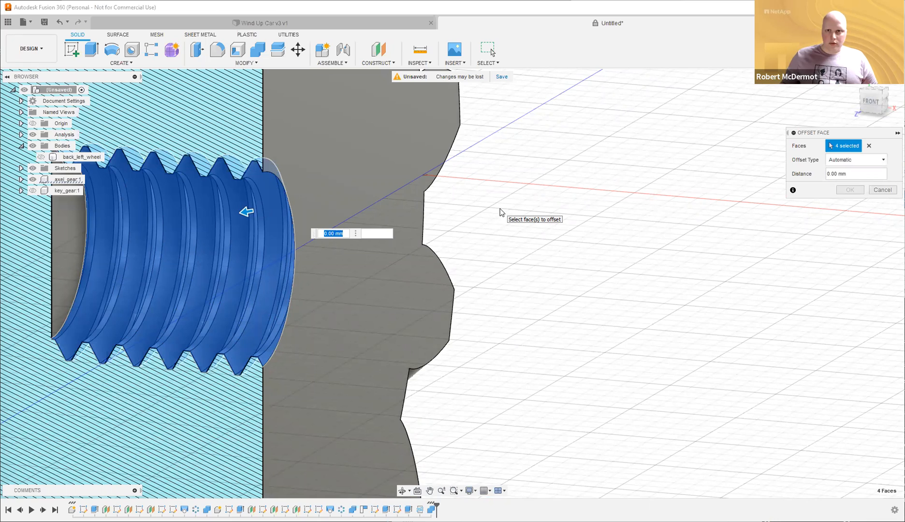
pyautogui.write('-.1')
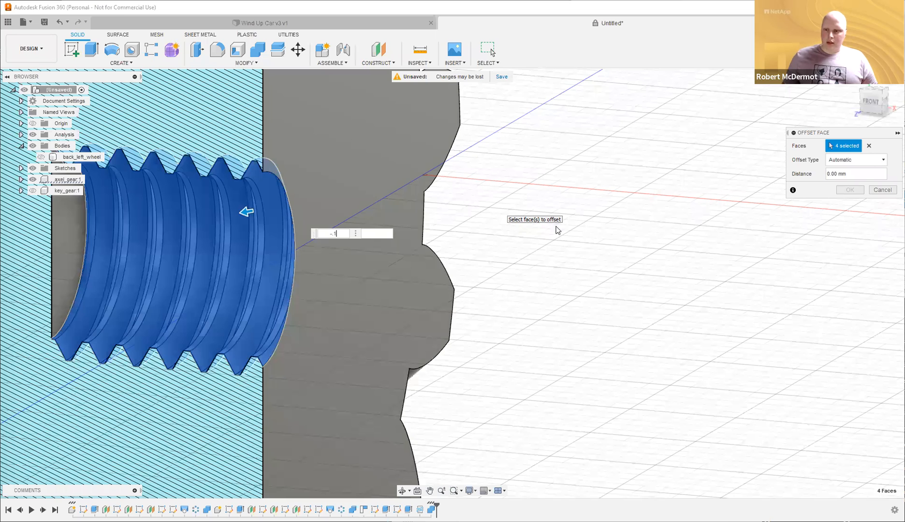
pyautogui.press('Return')
pyautogui.scroll(-2, 563, 218)
pyautogui.keyDown('shift'); pyautogui.moveTo(610, 158); pyautogui.dragTo(622, 148, button='middle'); pyautogui.keyUp('shift')
pyautogui.keyDown('shift'); pyautogui.moveTo(398, 166); pyautogui.dragTo(378, 164, button='middle'); pyautogui.keyUp('shift')
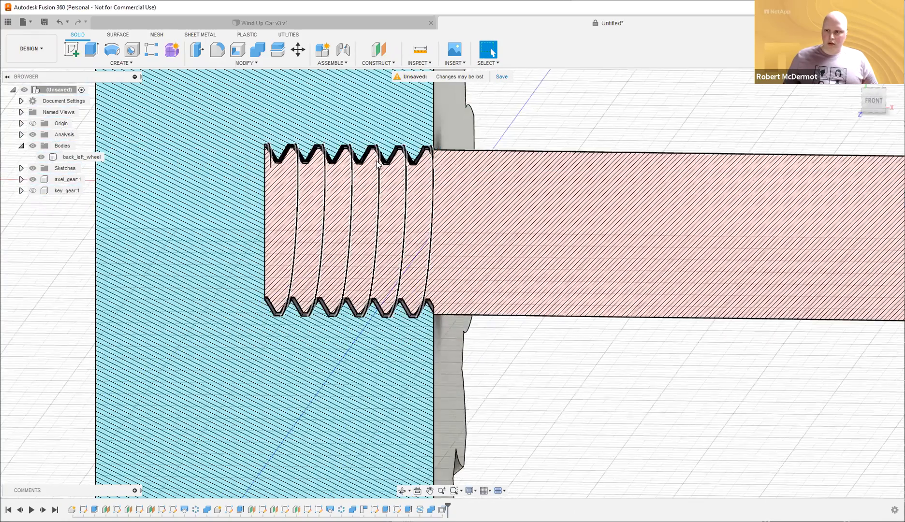
# Zoom in on the thread fit, then turn off the section analysis to view the whole gear and wheel.
pyautogui.scroll(6, 378, 165)
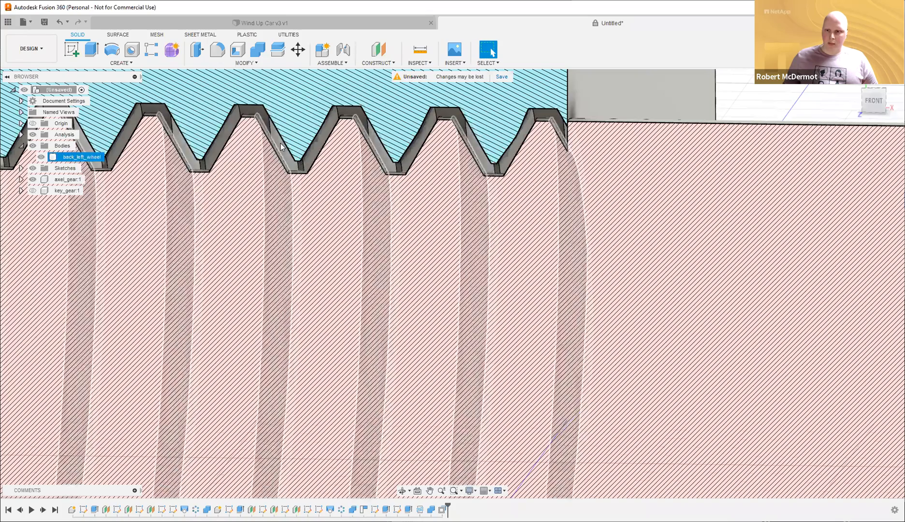
pyautogui.scroll(-10, 655, 132)
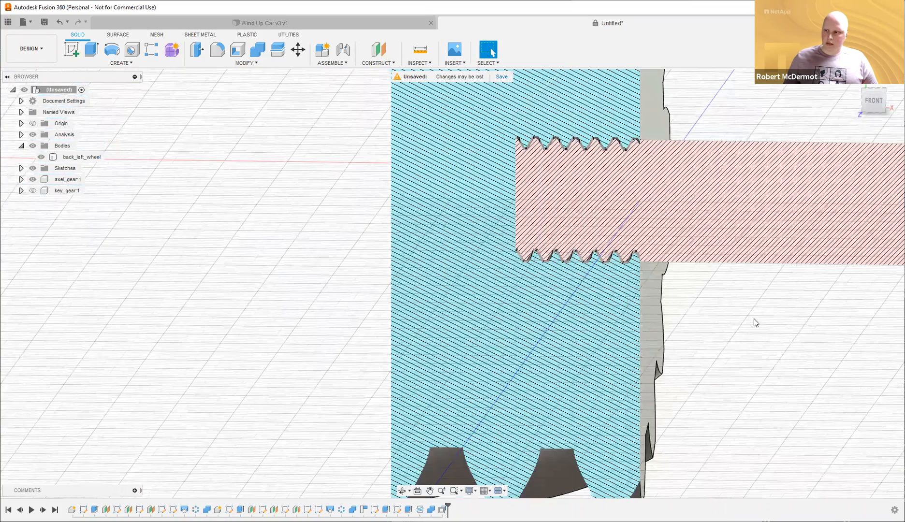
pyautogui.keyDown('shift'); pyautogui.moveTo(730, 334); pyautogui.dragTo(587, 181, button='middle'); pyautogui.keyUp('shift')
pyautogui.scroll(-5, 494, 169)
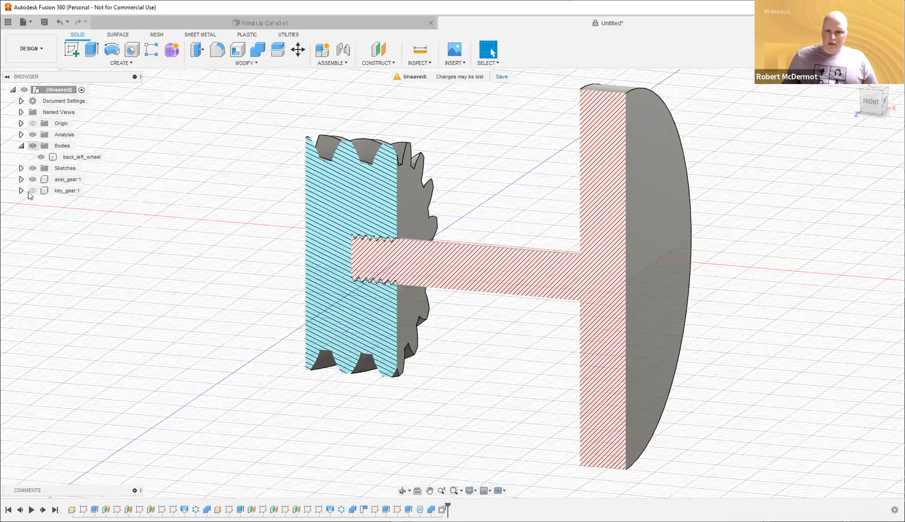
pyautogui.click(33, 135)
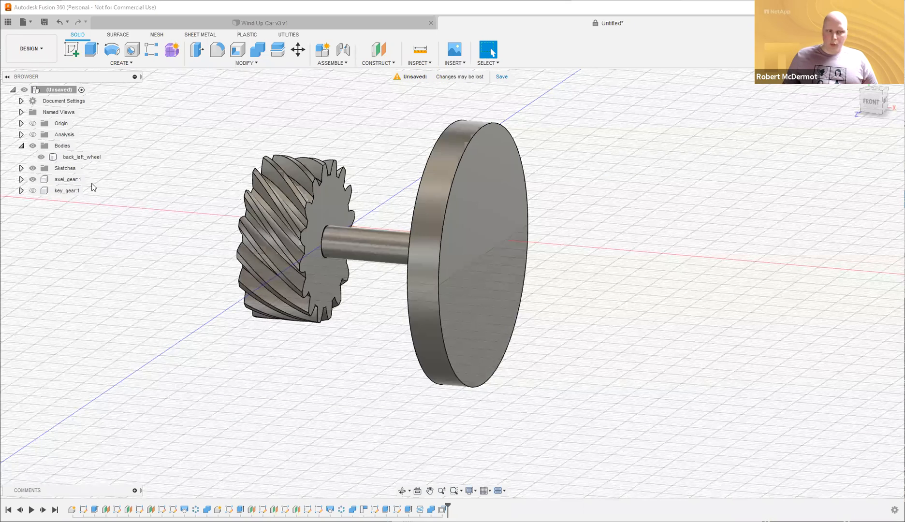
pyautogui.keyDown('shift'); pyautogui.moveTo(425, 169); pyautogui.dragTo(485, 209, button='middle'); pyautogui.keyUp('shift')
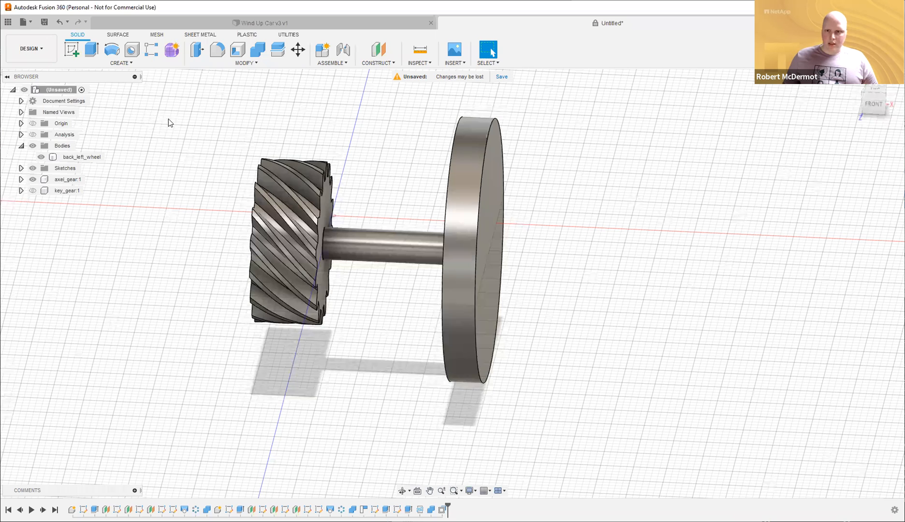
pyautogui.scroll(-1, 125, 66)
pyautogui.click(121, 62)
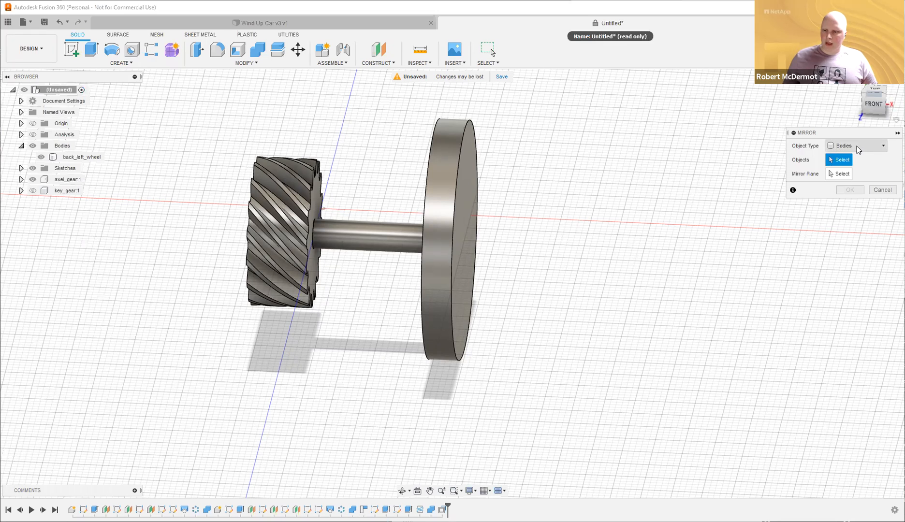
# Select back_left_wheel for a trial mirror, inspect the preview, then cancel it.
pyautogui.click(432, 236)
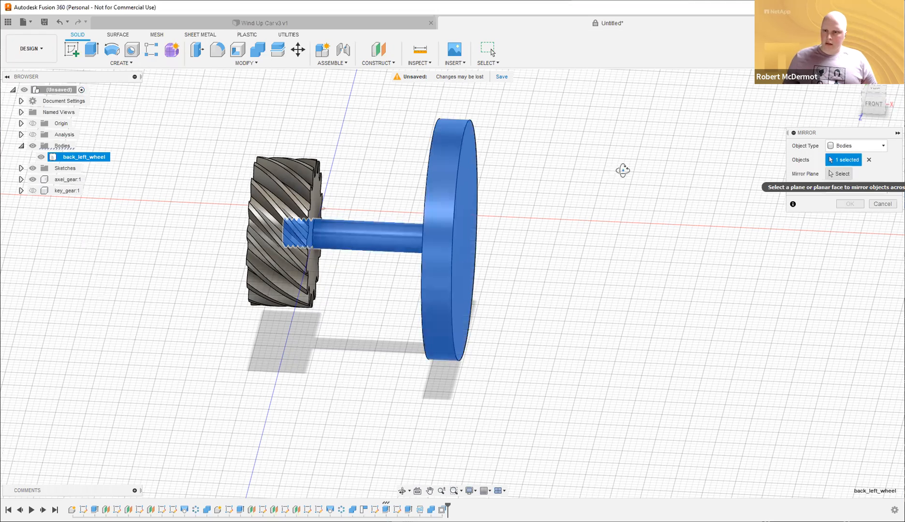
pyautogui.keyDown('shift'); pyautogui.moveTo(433, 151); pyautogui.dragTo(348, 190, button='middle'); pyautogui.keyUp('shift')
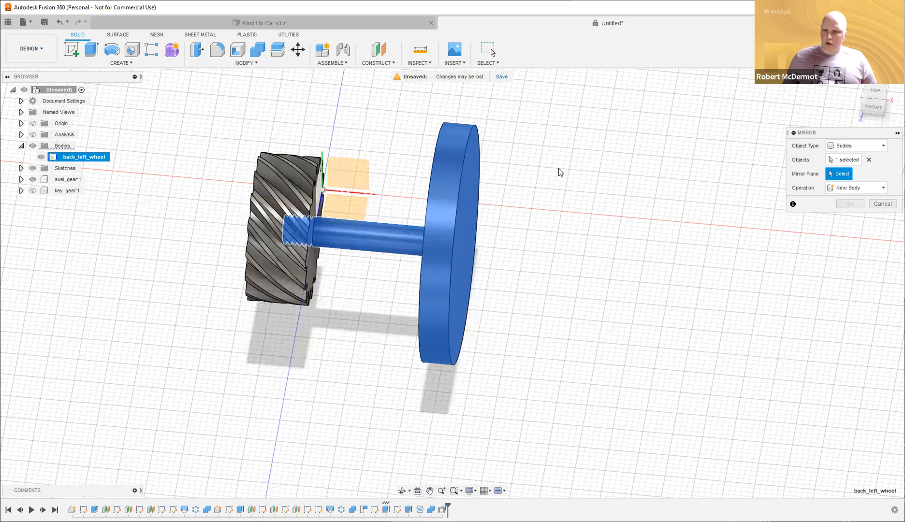
pyautogui.scroll(-2, 559, 172)
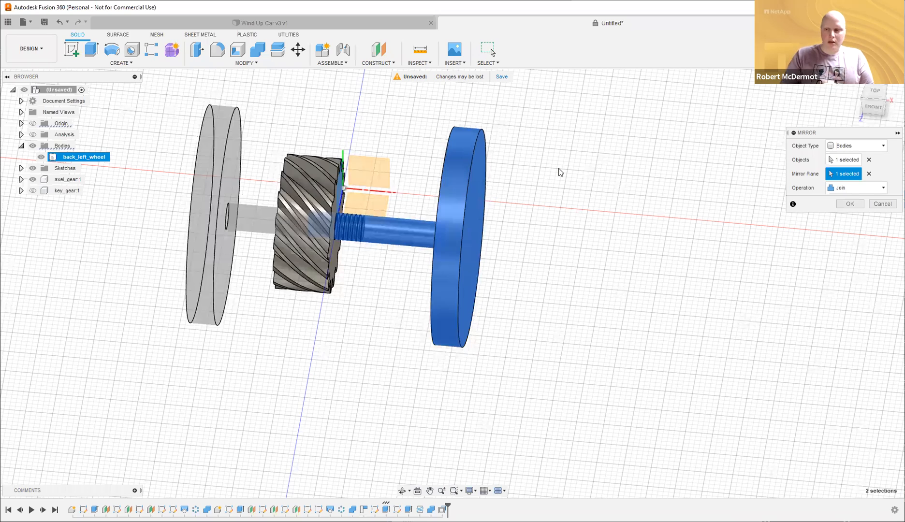
pyautogui.moveTo(572, 154)
pyautogui.keyDown('shift'); pyautogui.mouseDown(button='middle')
pyautogui.moveTo(590, 148)
pyautogui.moveTo(567, 142)
pyautogui.mouseUp(button='middle'); pyautogui.keyUp('shift')
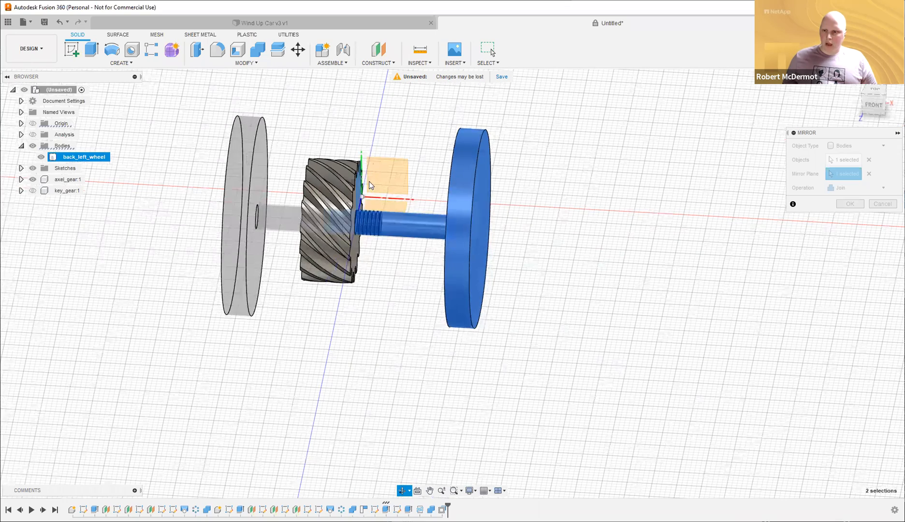
pyautogui.keyDown('shift'); pyautogui.moveTo(678, 202); pyautogui.dragTo(689, 200, button='middle'); pyautogui.keyUp('shift')
pyautogui.keyDown('shift'); pyautogui.moveTo(236, 191); pyautogui.dragTo(244, 194, button='middle'); pyautogui.keyUp('shift')
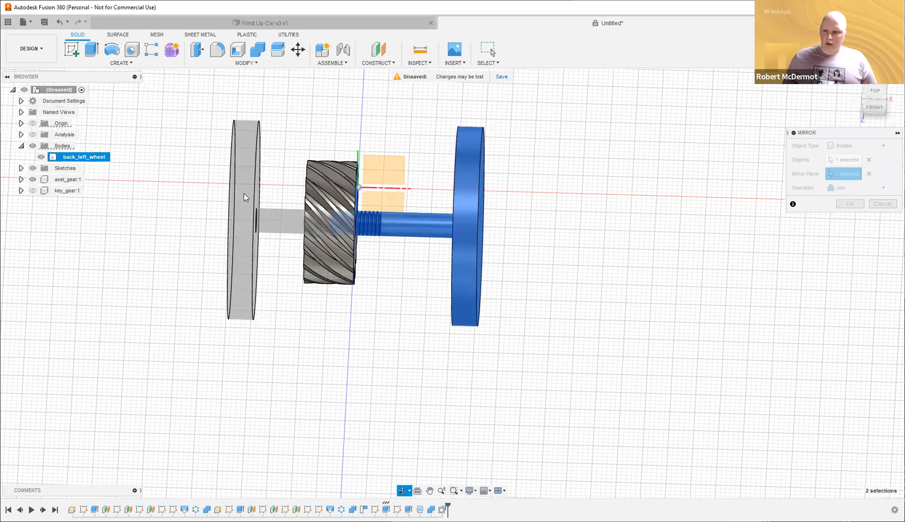
pyautogui.keyDown('shift'); pyautogui.moveTo(349, 218); pyautogui.dragTo(338, 222, button='middle'); pyautogui.keyUp('shift')
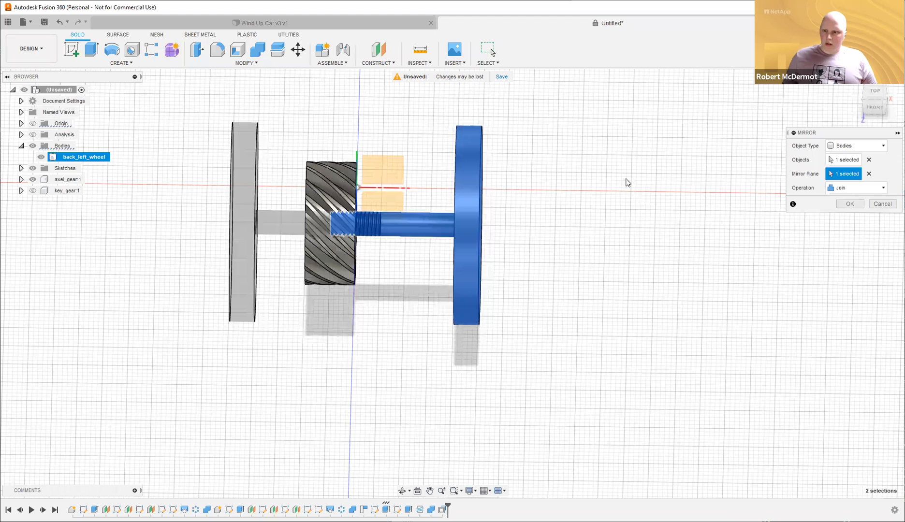
pyautogui.press('Escape')
pyautogui.keyDown('shift'); pyautogui.moveTo(626, 168); pyautogui.dragTo(609, 160, button='middle'); pyautogui.keyUp('shift')
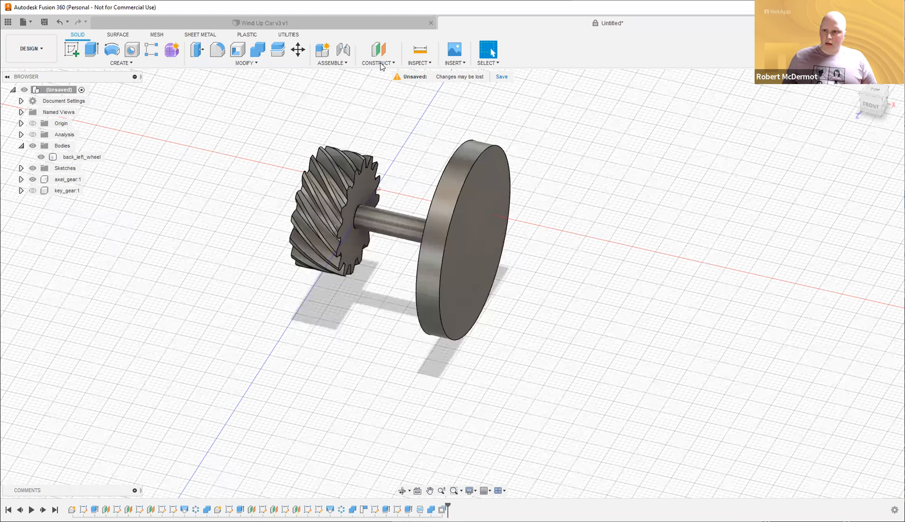
# Create a midplane construction plane between axel_gear's two end faces.
pyautogui.click(382, 64)
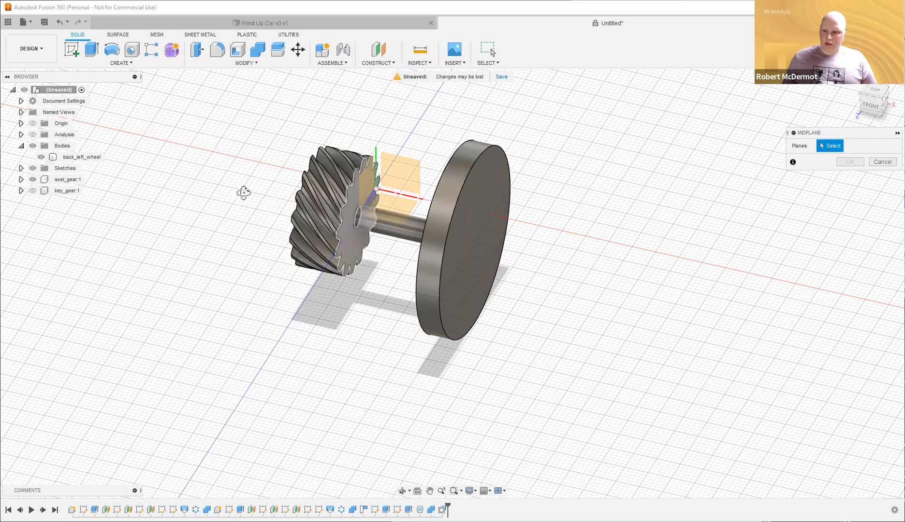
pyautogui.click(314, 235)
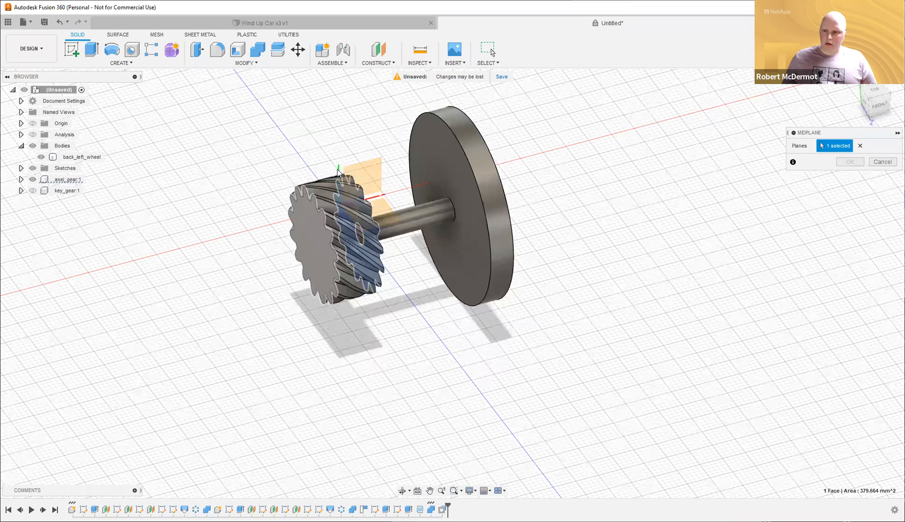
pyautogui.click(320, 261)
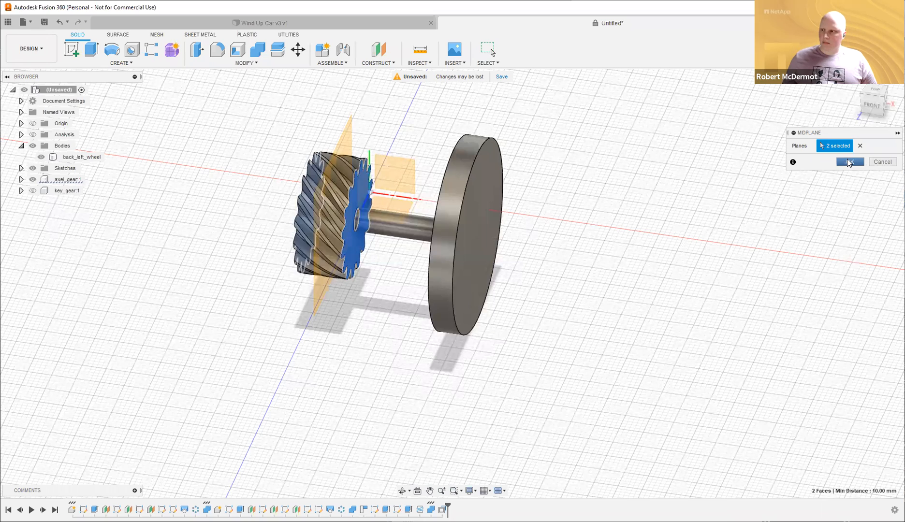
pyautogui.press('Return')
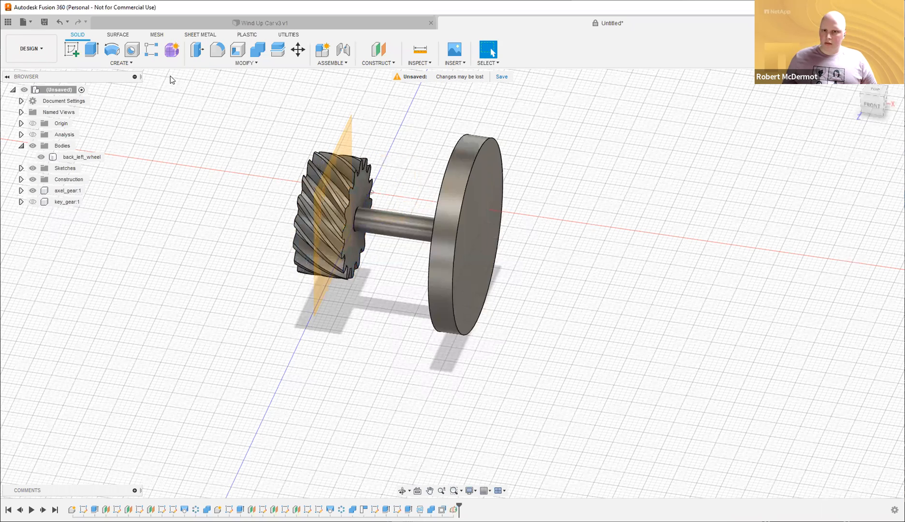
pyautogui.click(113, 63)
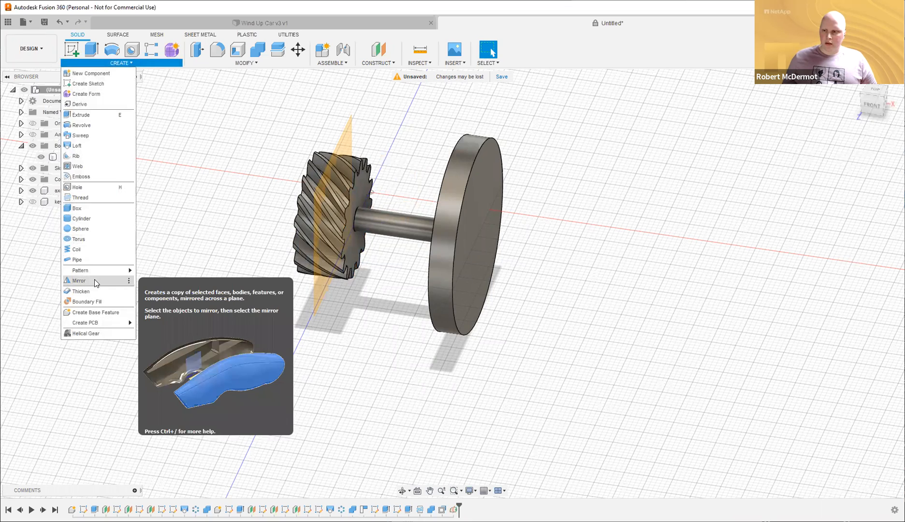
# Mirror back_left_wheel across Plane1 as a new body to create the second wheel.
pyautogui.click(470, 194)
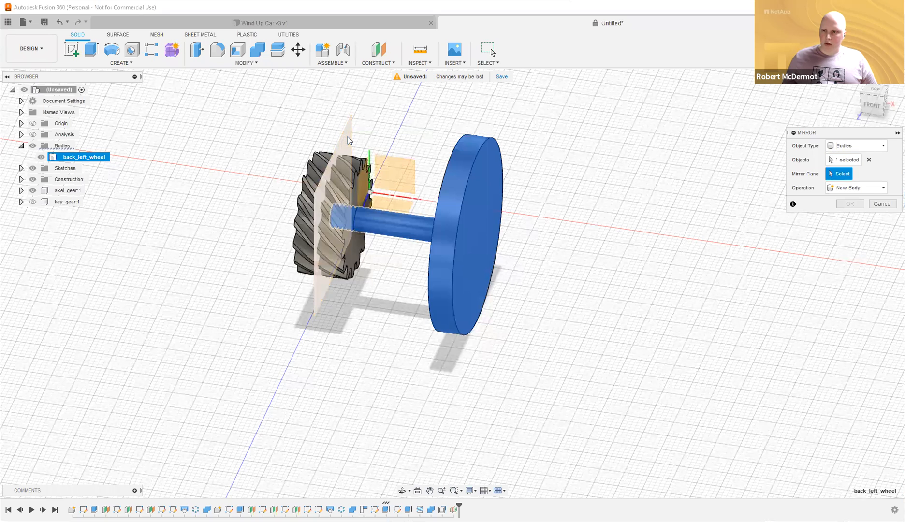
pyautogui.keyDown('shift'); pyautogui.moveTo(570, 126); pyautogui.dragTo(605, 129, button='middle'); pyautogui.keyUp('shift')
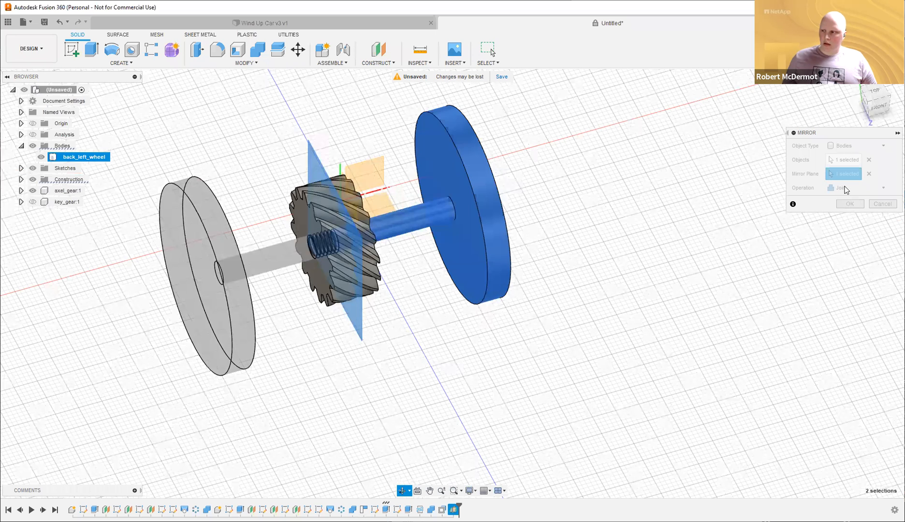
pyautogui.click(860, 188)
pyautogui.click(849, 200)
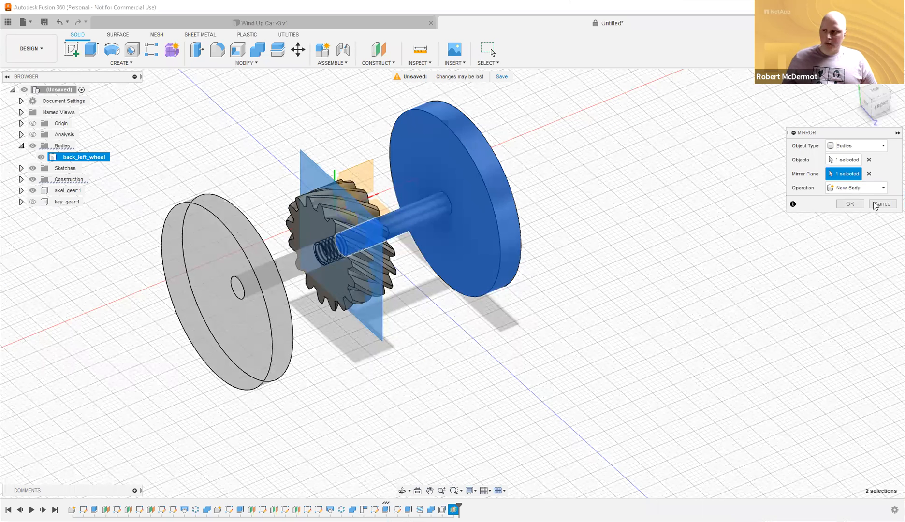
pyautogui.click(850, 204)
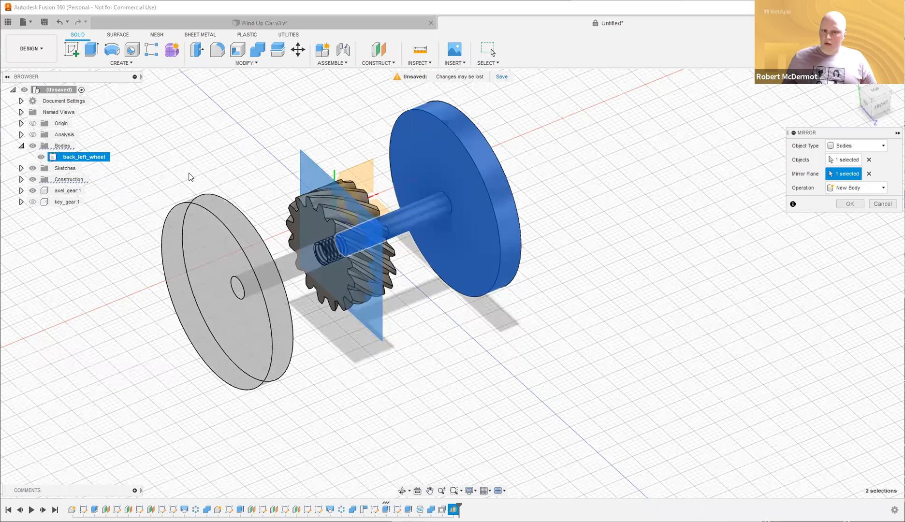
# Hide Plane1 and turn the section analysis back on.
pyautogui.click(21, 190)
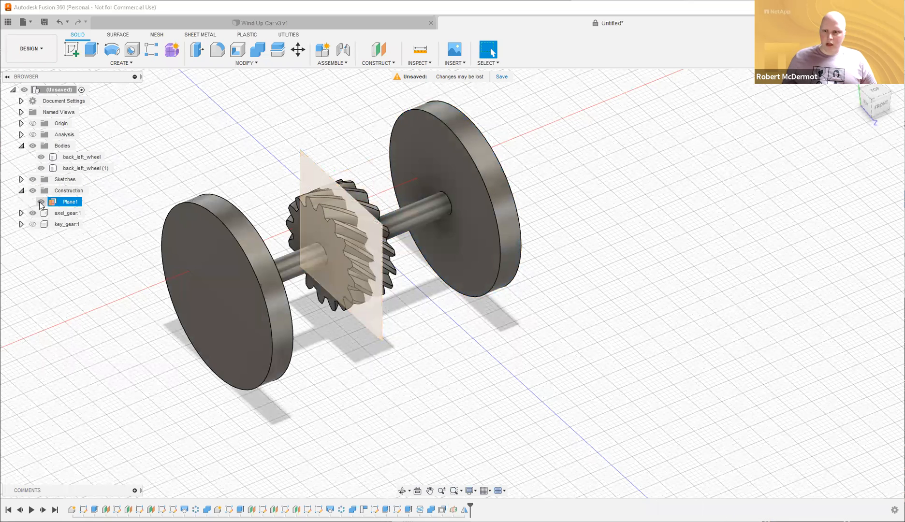
pyautogui.click(41, 202)
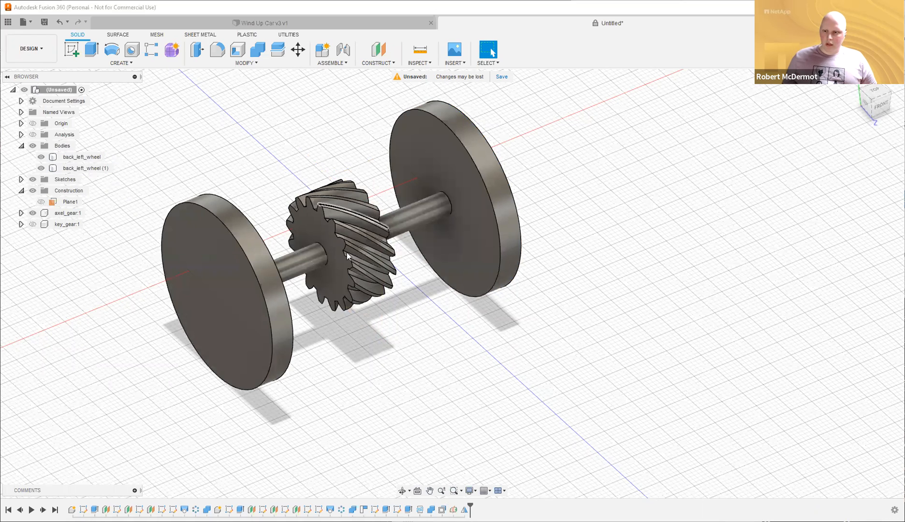
pyautogui.click(32, 134)
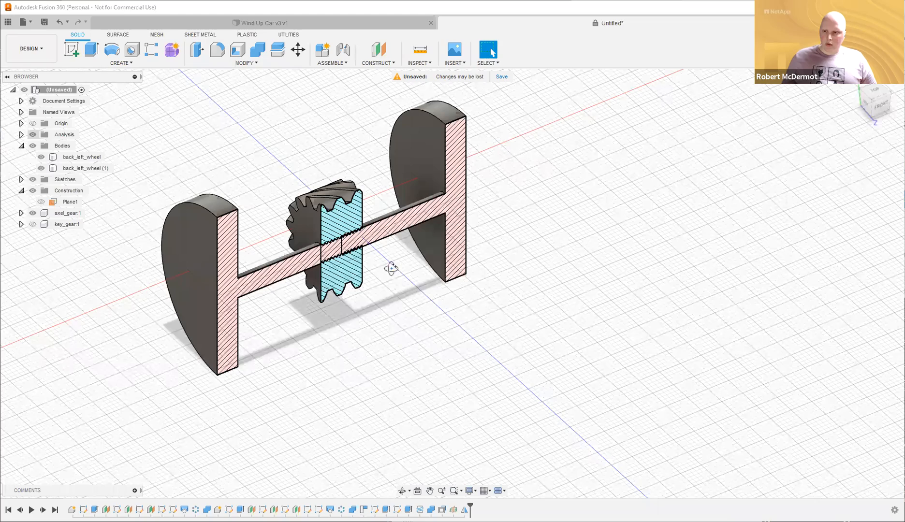
# Reorder the timeline so Mirror1 and Plane1 come after the Combine2 cut.
pyautogui.scroll(6, 327, 186)
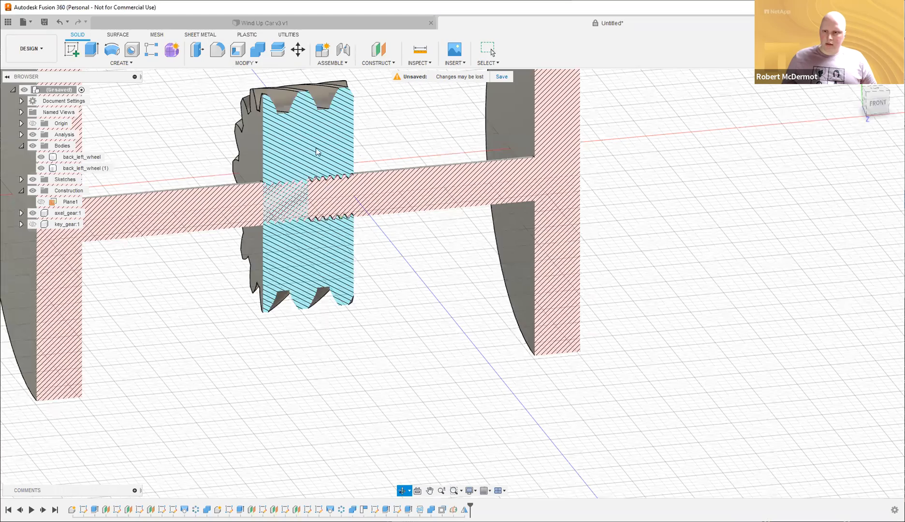
pyautogui.scroll(-5, 468, 256)
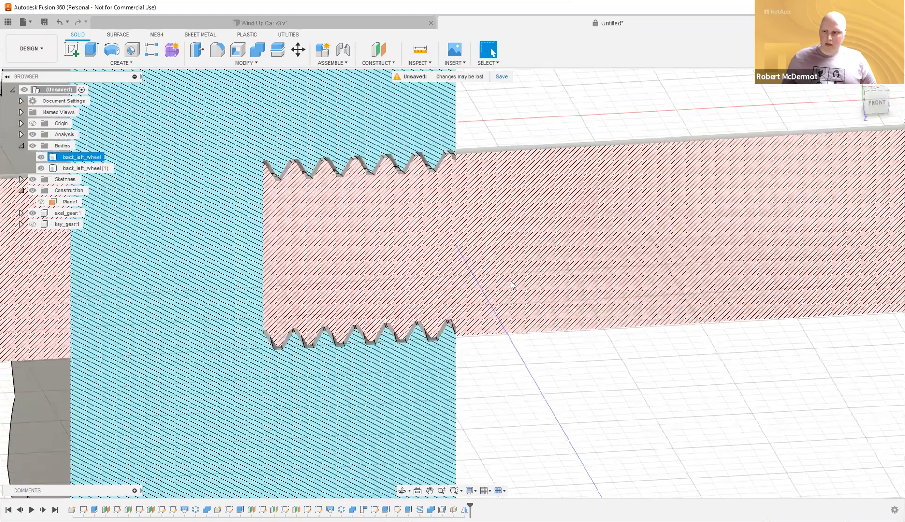
pyautogui.scroll(-3, 499, 278)
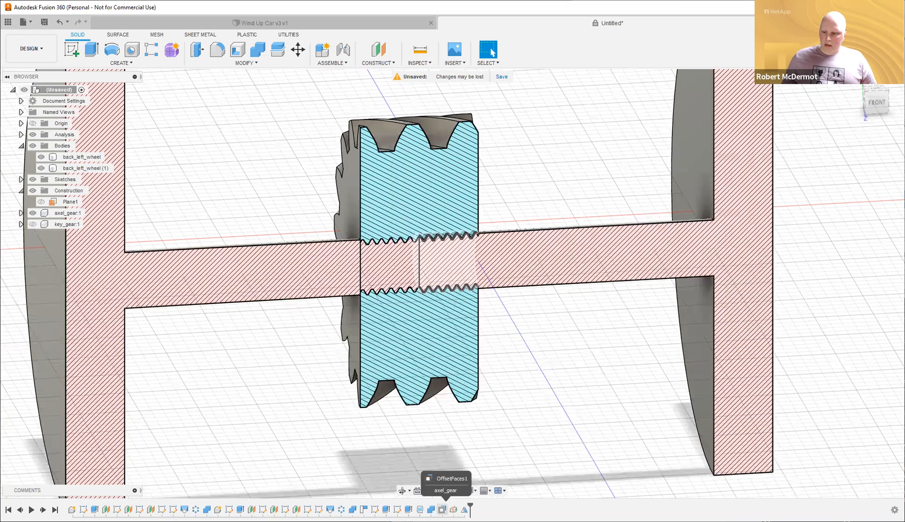
pyautogui.click(442, 509)
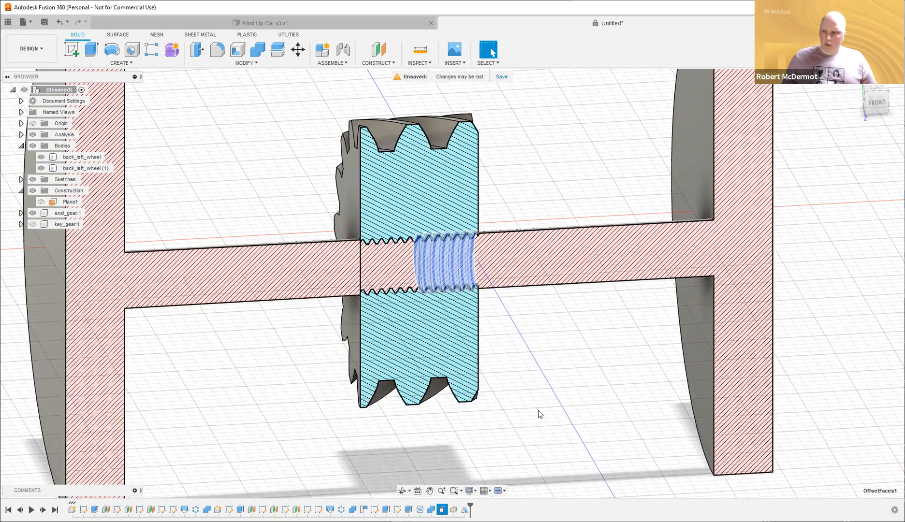
pyautogui.scroll(-2, 423, 358)
pyautogui.moveTo(423, 358); pyautogui.dragTo(315, 328, button='middle')
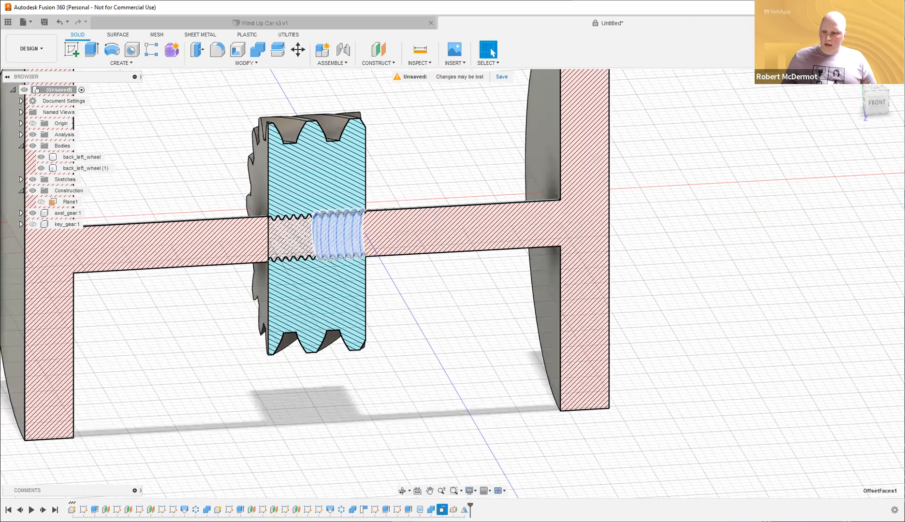
pyautogui.click(464, 510)
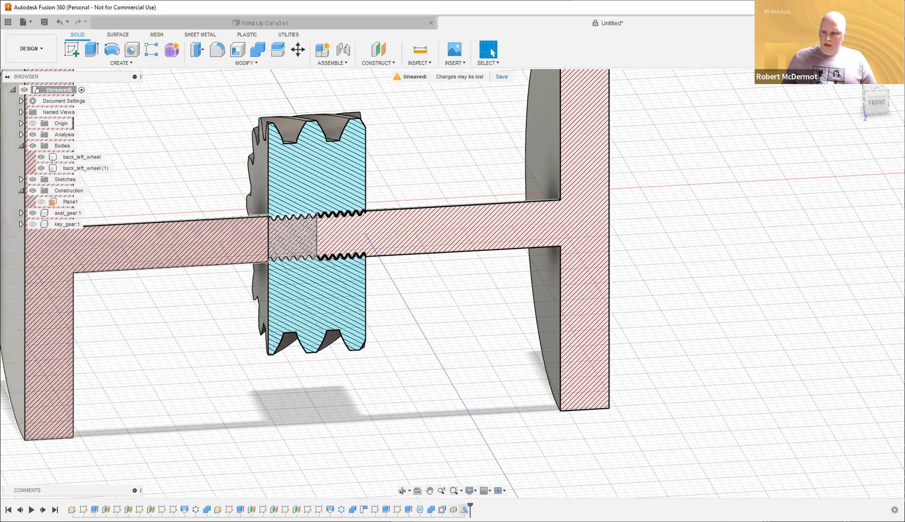
pyautogui.click(492, 53)
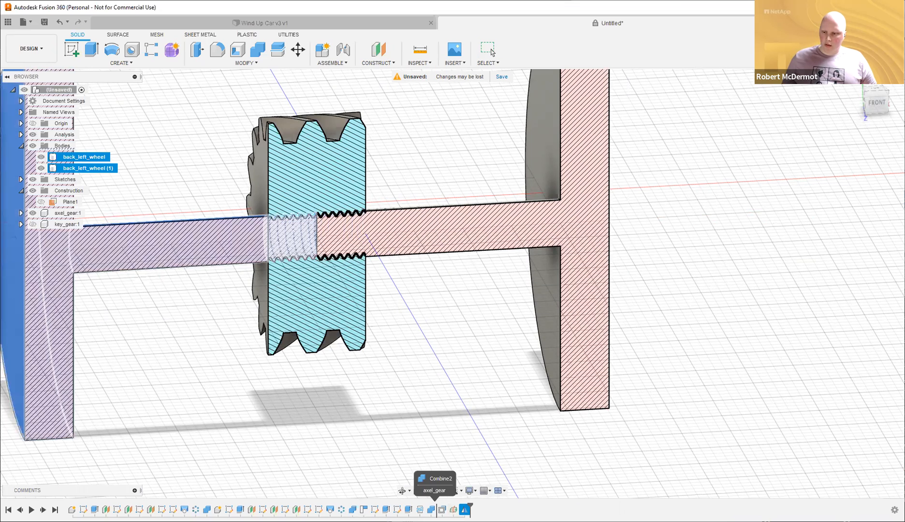
pyautogui.moveTo(434, 510); pyautogui.dragTo(435, 510)
pyautogui.click(454, 409)
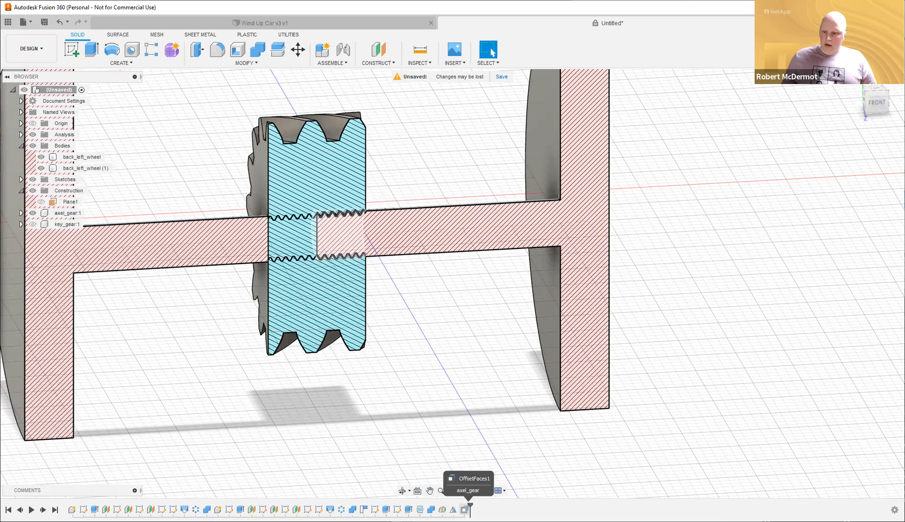
# Open OffsetFaces1 and cancel without changes, then hide both back_left_wheel bodies.
pyautogui.doubleClick(465, 509)
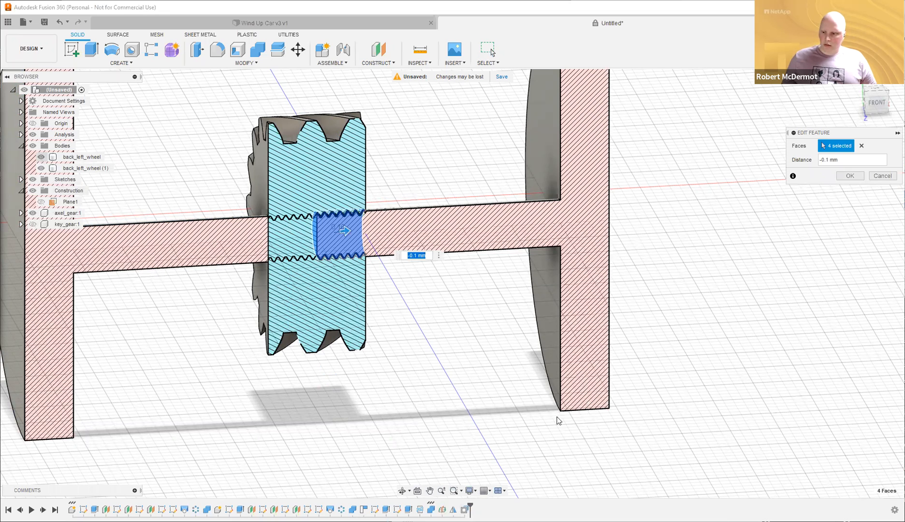
pyautogui.scroll(2, 255, 216)
pyautogui.press('Escape')
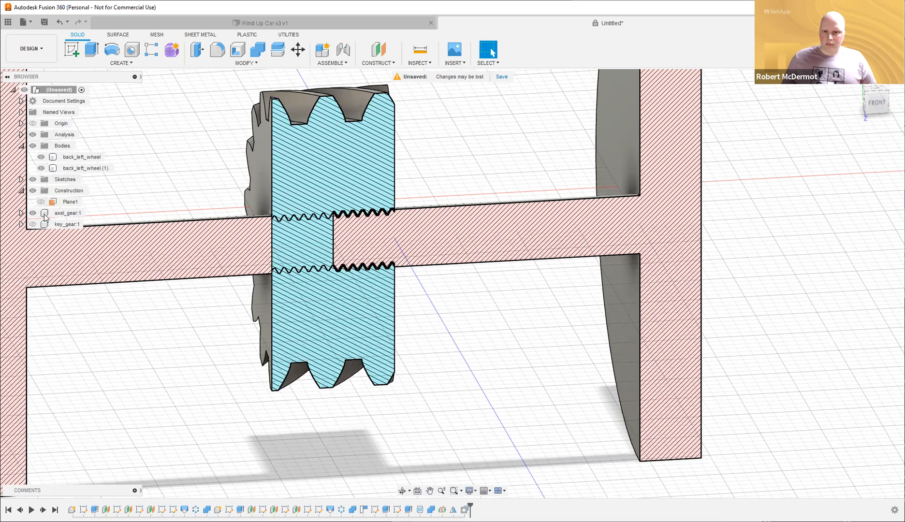
pyautogui.click(42, 157)
pyautogui.click(41, 168)
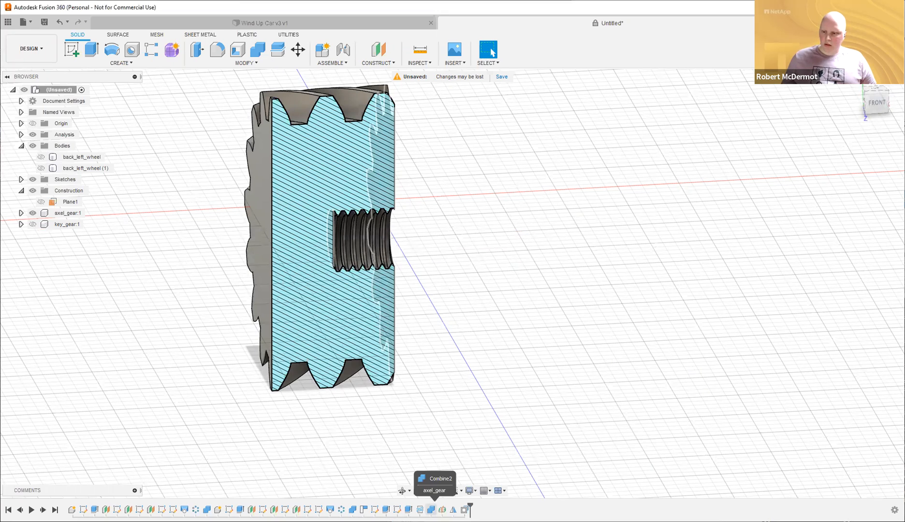
# Show back_left_wheel (1), cut it from the gear with Combine, then hide it again.
pyautogui.click(431, 510)
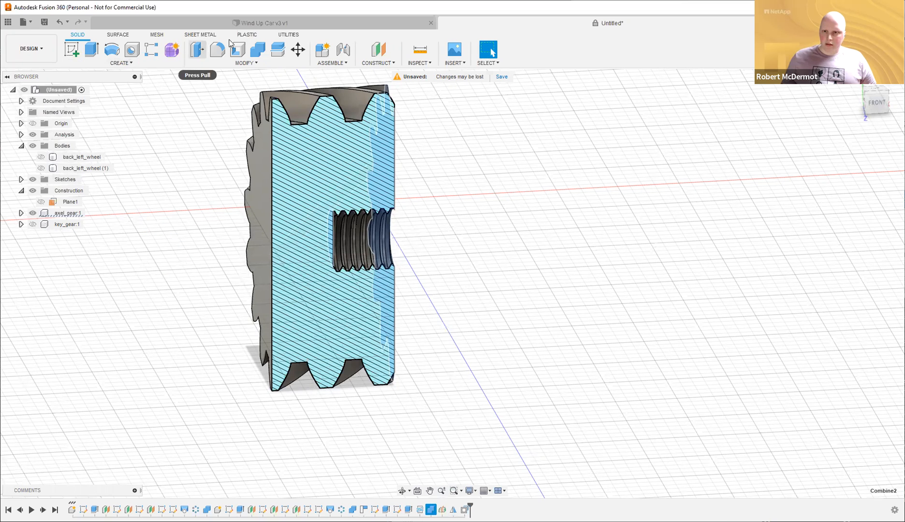
pyautogui.click(41, 168)
pyautogui.click(258, 51)
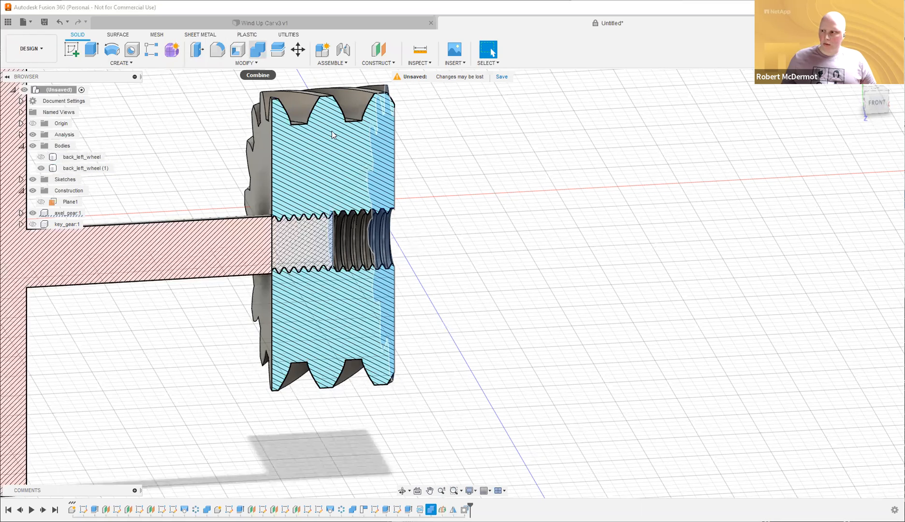
pyautogui.click(281, 147)
pyautogui.click(182, 240)
pyautogui.click(850, 218)
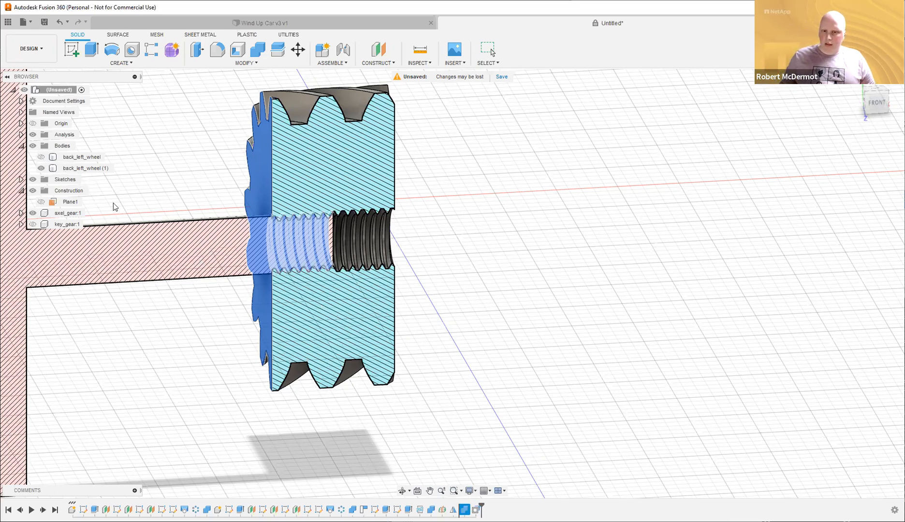
pyautogui.click(41, 168)
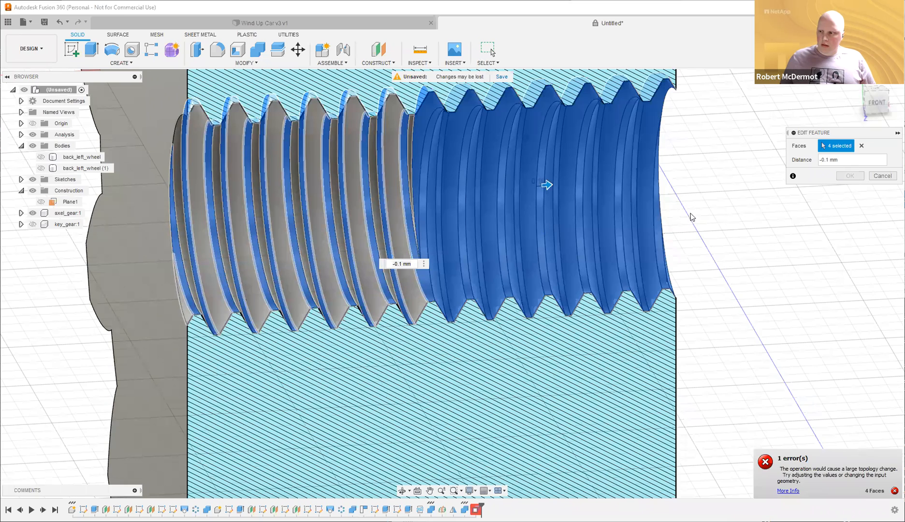
# Add the two new thread faces to OffsetFaces1 so -0.1 mm covers six faces.
pyautogui.click(753, 254)
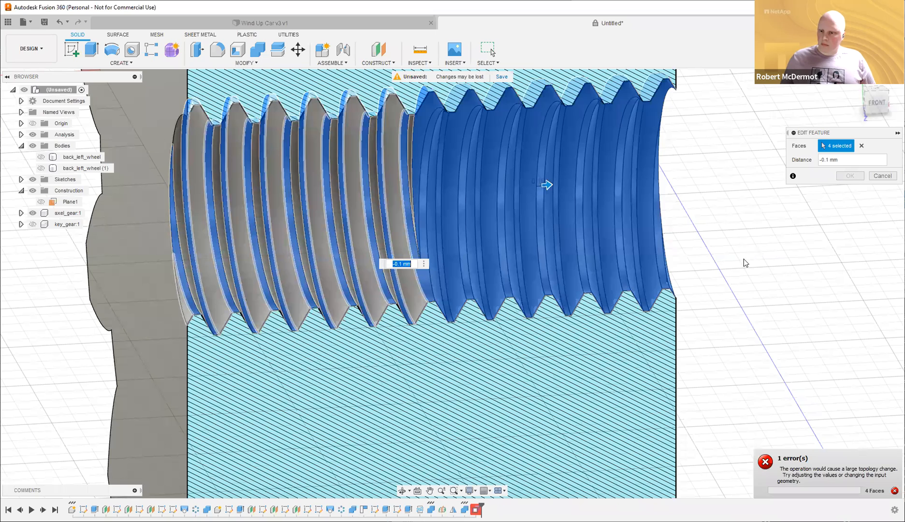
pyautogui.click(364, 239)
pyautogui.click(362, 240)
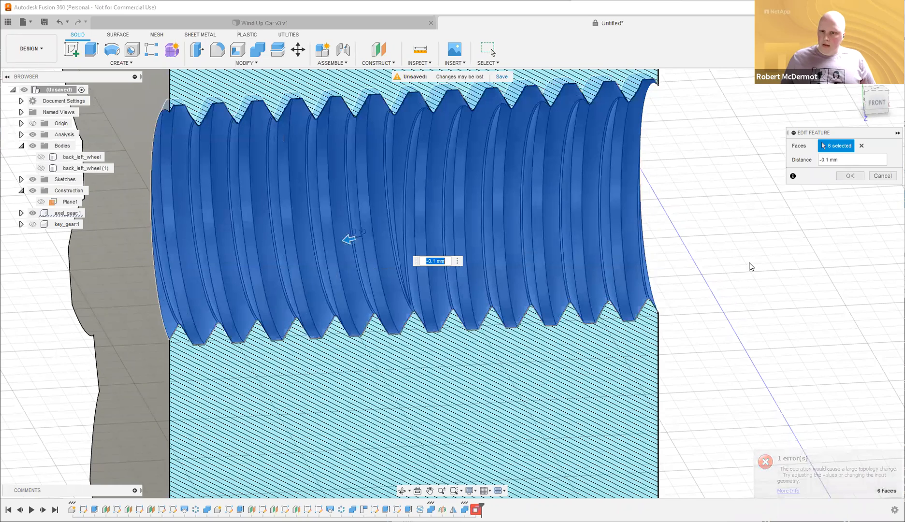
pyautogui.press('Return')
pyautogui.scroll(-5, 725, 304)
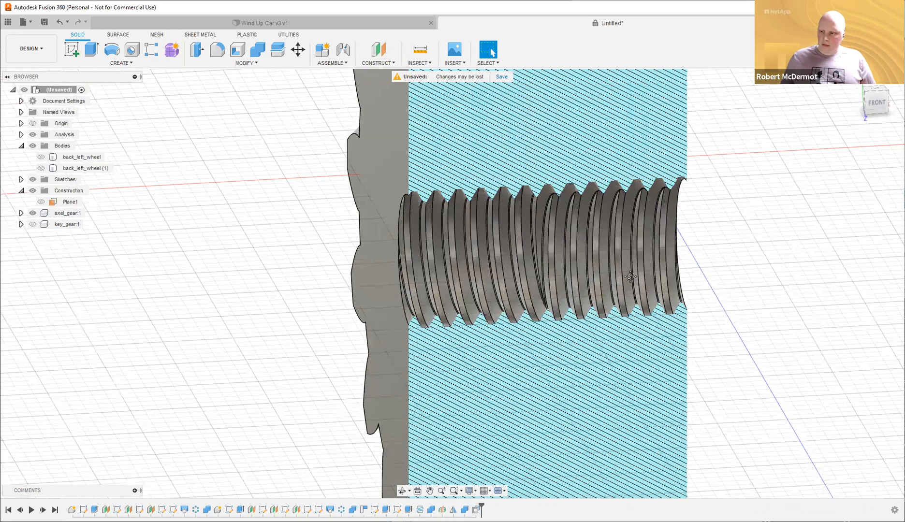
# Show both back_left_wheel bodies again and turn off the section analysis.
pyautogui.scroll(-3, 44, 140)
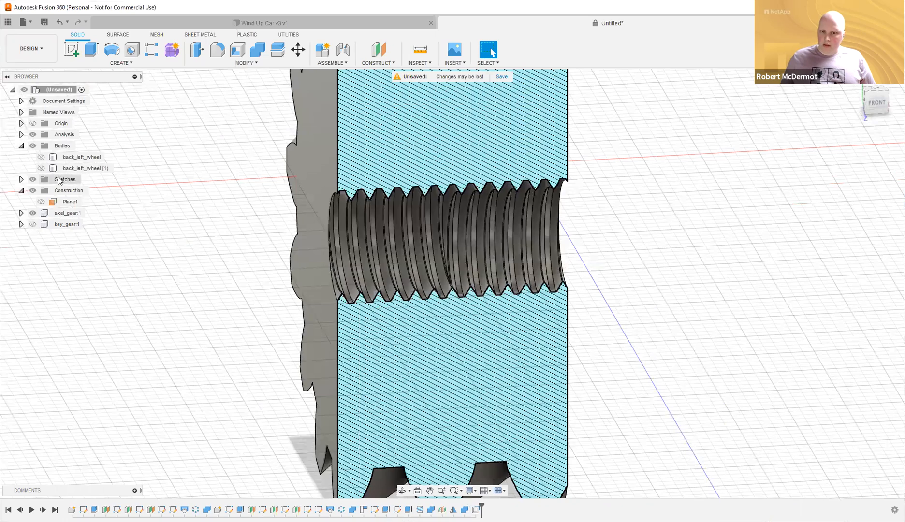
pyautogui.click(41, 168)
pyautogui.click(41, 157)
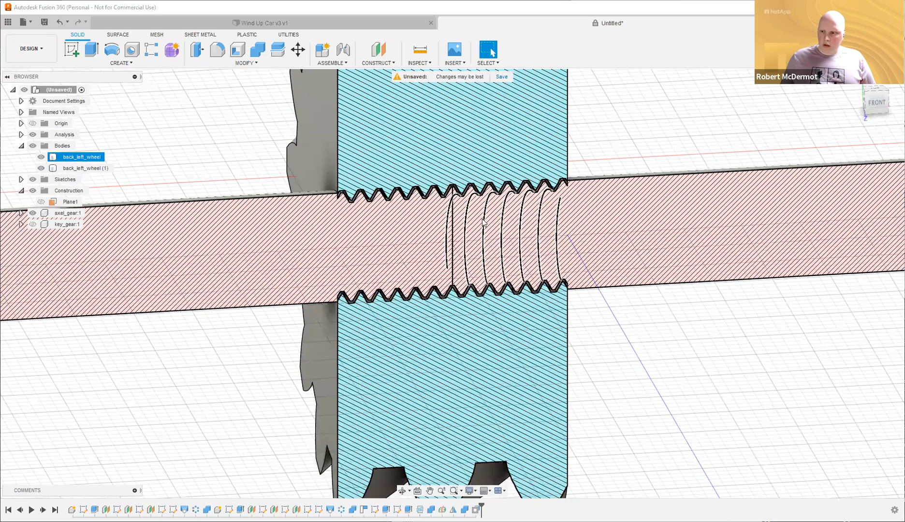
pyautogui.keyDown('shift'); pyautogui.moveTo(499, 216); pyautogui.dragTo(503, 188, button='middle'); pyautogui.keyUp('shift')
pyautogui.scroll(5, 479, 197)
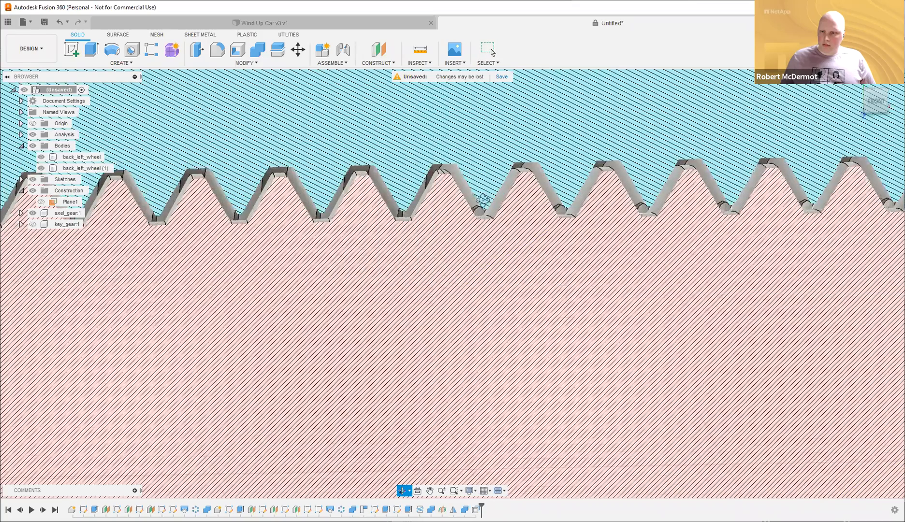
pyautogui.scroll(-8, 484, 202)
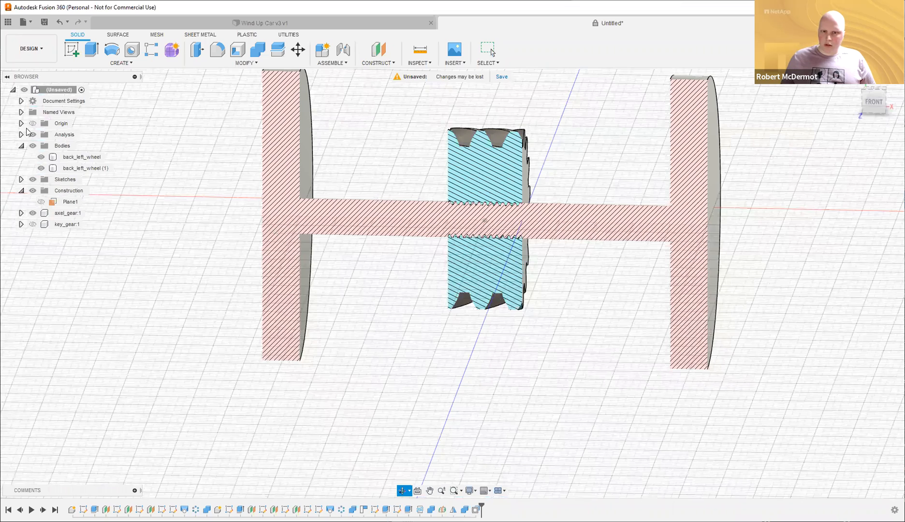
pyautogui.keyDown('shift'); pyautogui.moveTo(27, 132); pyautogui.dragTo(32, 125, button='middle'); pyautogui.keyUp('shift')
pyautogui.click(32, 135)
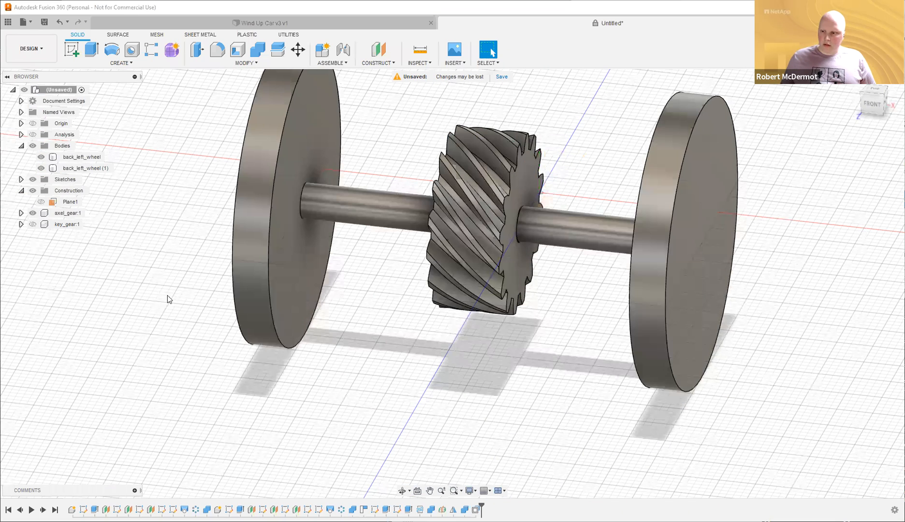
# Orbit to a front-right view and start a new sketch from the front wheel.
pyautogui.scroll(-3, 415, 332)
pyautogui.moveTo(402, 327)
pyautogui.keyDown('shift'); pyautogui.mouseDown(button='middle')
pyautogui.moveTo(378, 328)
pyautogui.moveTo(398, 324)
pyautogui.moveTo(378, 309)
pyautogui.moveTo(389, 324)
pyautogui.mouseUp(button='middle'); pyautogui.keyUp('shift')
pyautogui.keyDown('shift'); pyautogui.moveTo(391, 325); pyautogui.dragTo(394, 326, button='middle'); pyautogui.keyUp('shift')
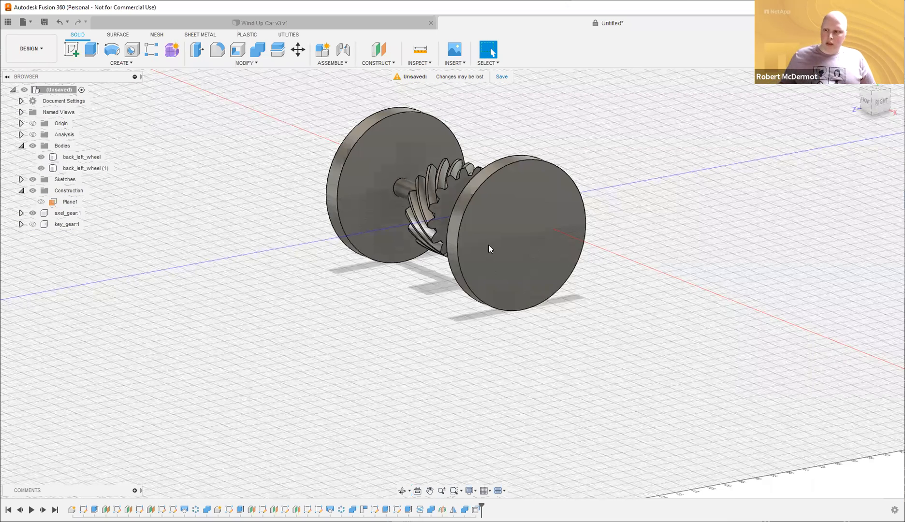
pyautogui.click(521, 210)
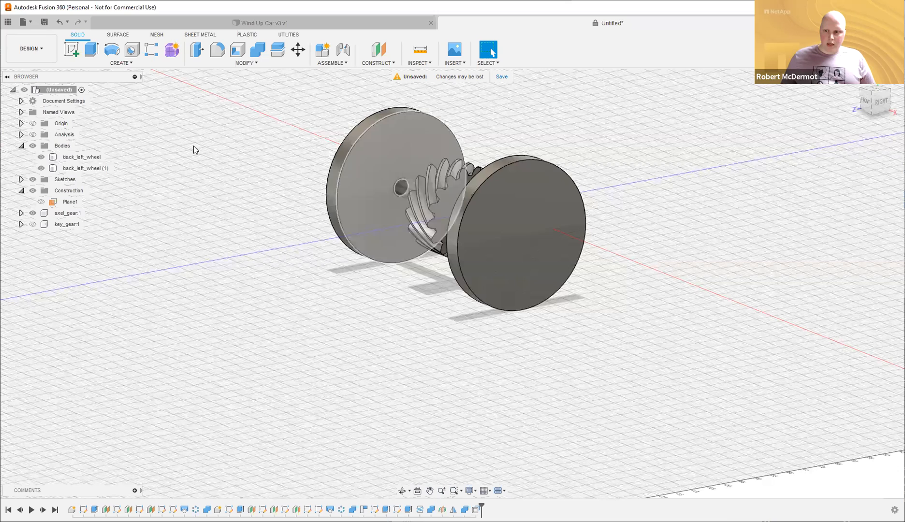
pyautogui.click(72, 49)
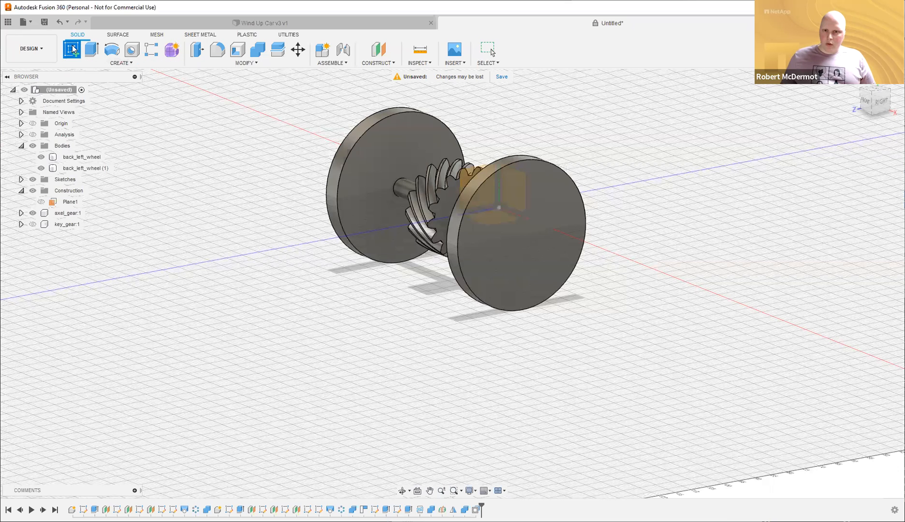
# Place the new sketch on the left wheel's face.
pyautogui.click(521, 265)
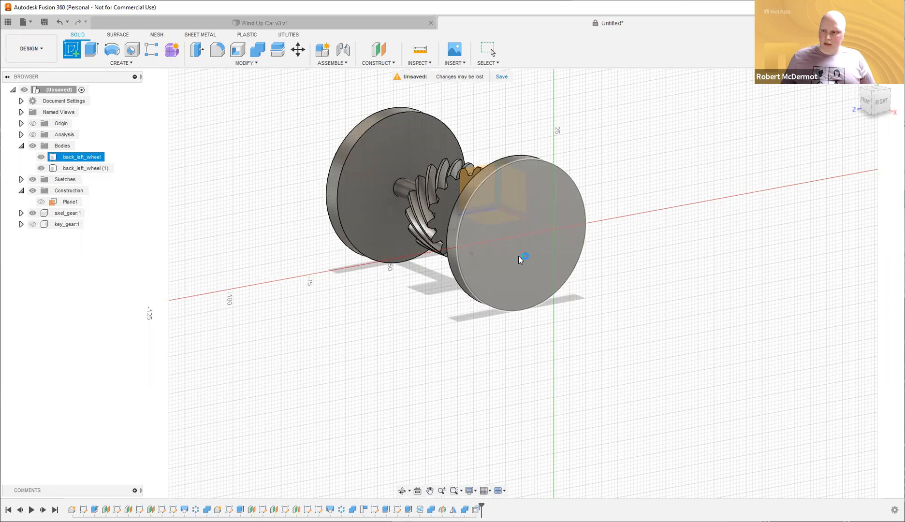
pyautogui.click(333, 239)
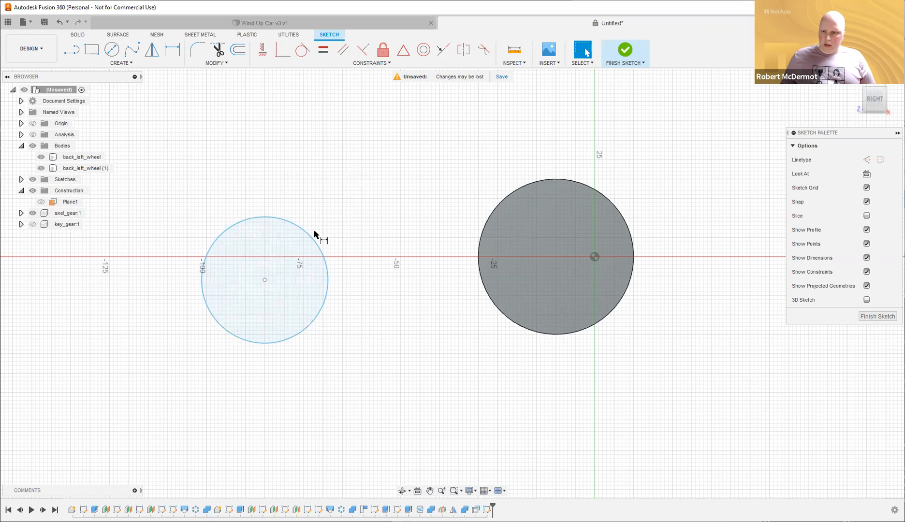
pyautogui.press('d')
pyautogui.click(177, 50)
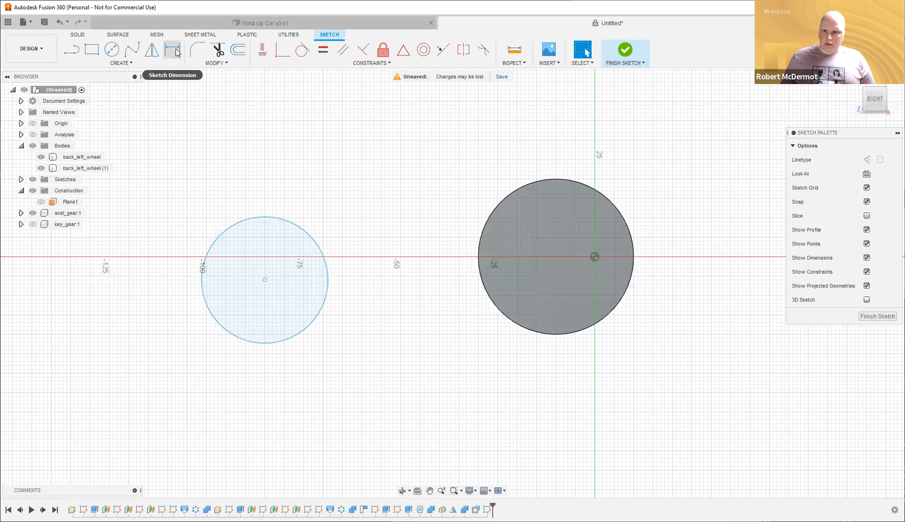
pyautogui.press('d')
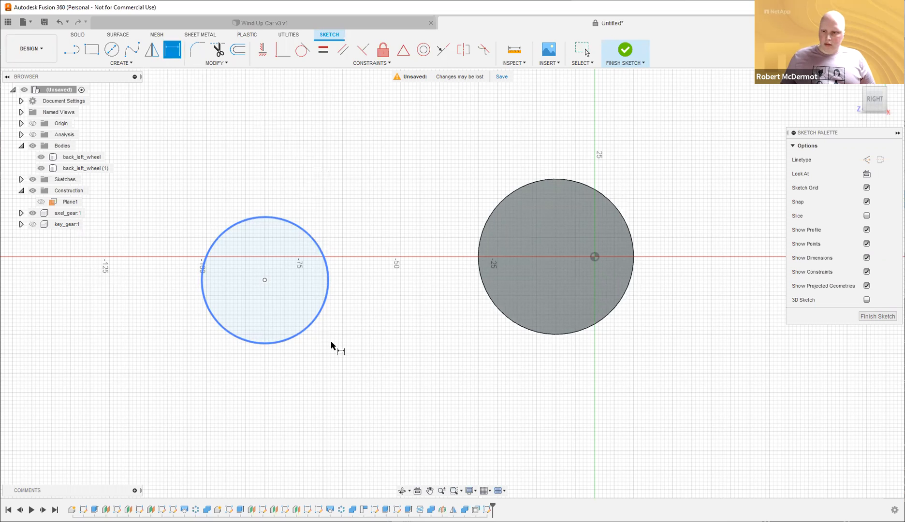
# Dimension the small sketch circle's diameter as 20 mm.
pyautogui.click(311, 324)
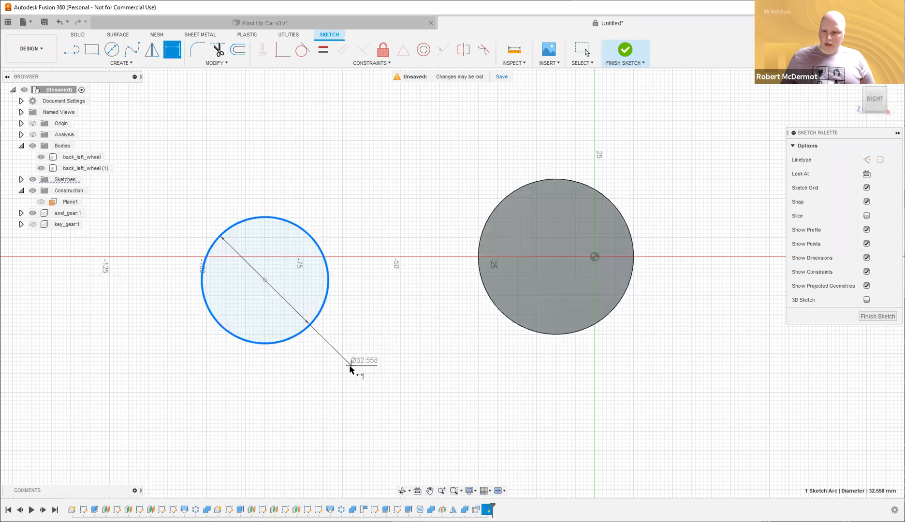
pyautogui.click(352, 370)
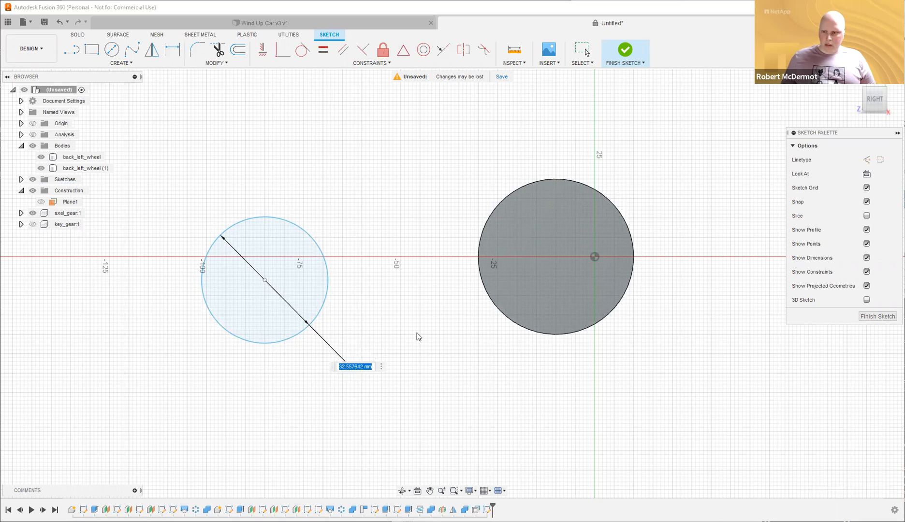
pyautogui.write('20')
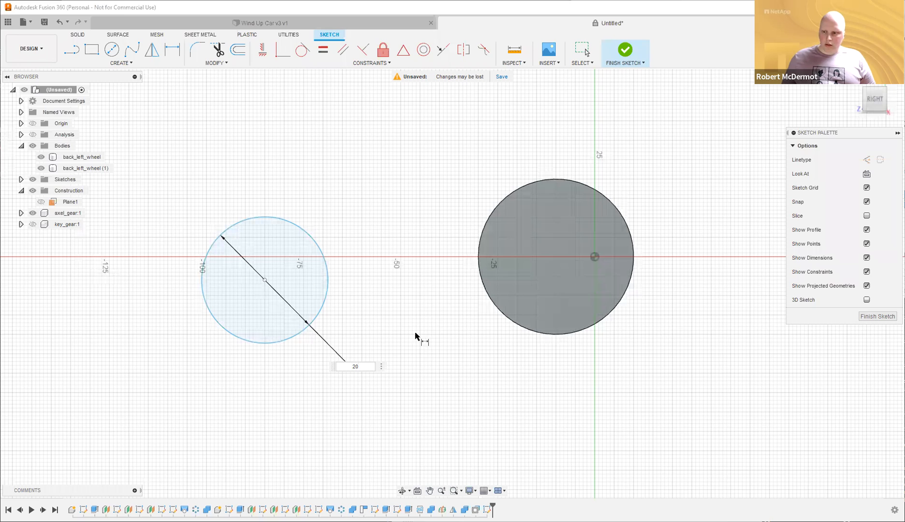
pyautogui.press('Return')
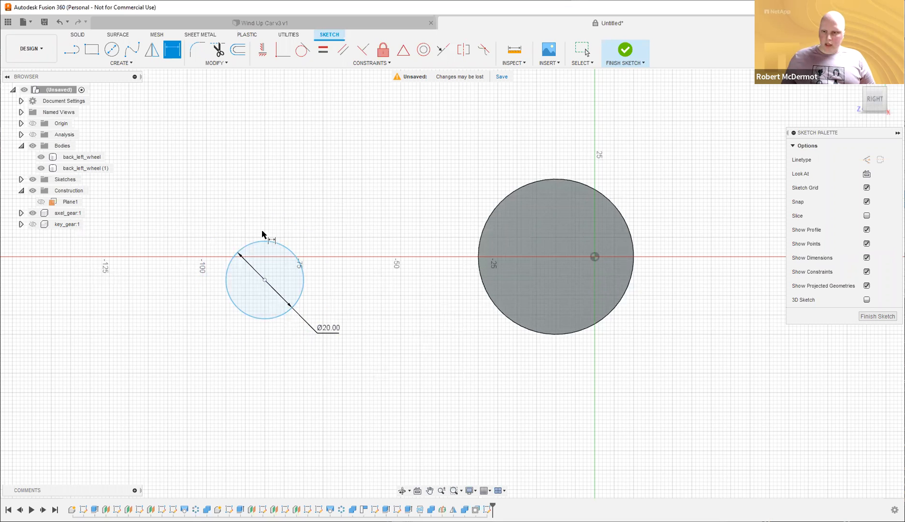
pyautogui.press('Escape')
pyautogui.click(296, 255)
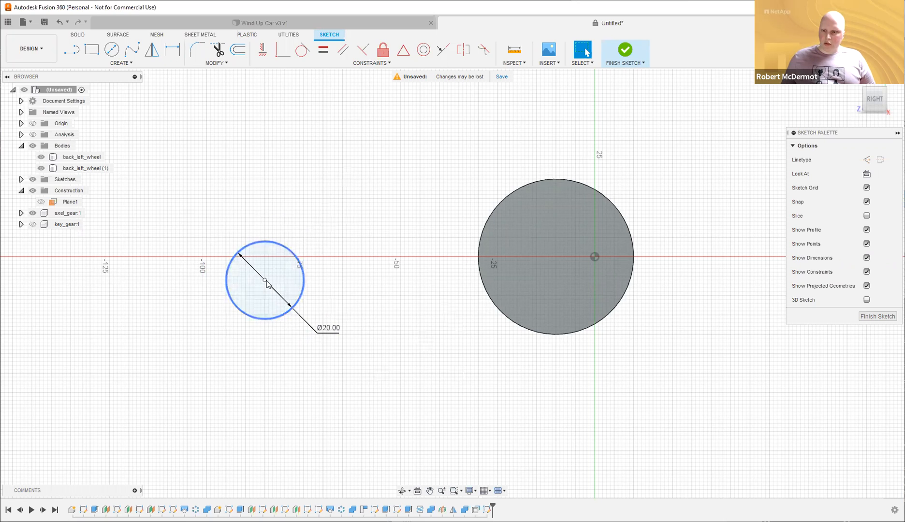
pyautogui.click(269, 323)
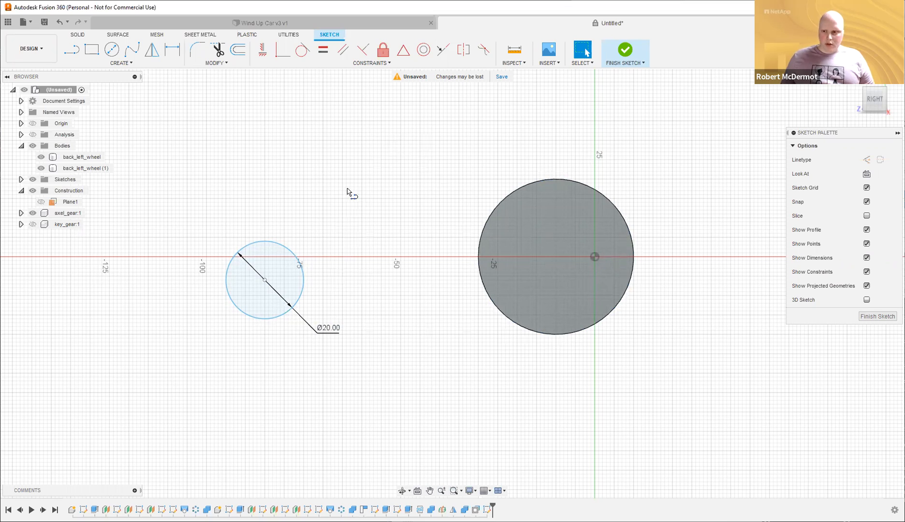
# Draw a construction line between the bottoms of the two circles.
pyautogui.press('l')
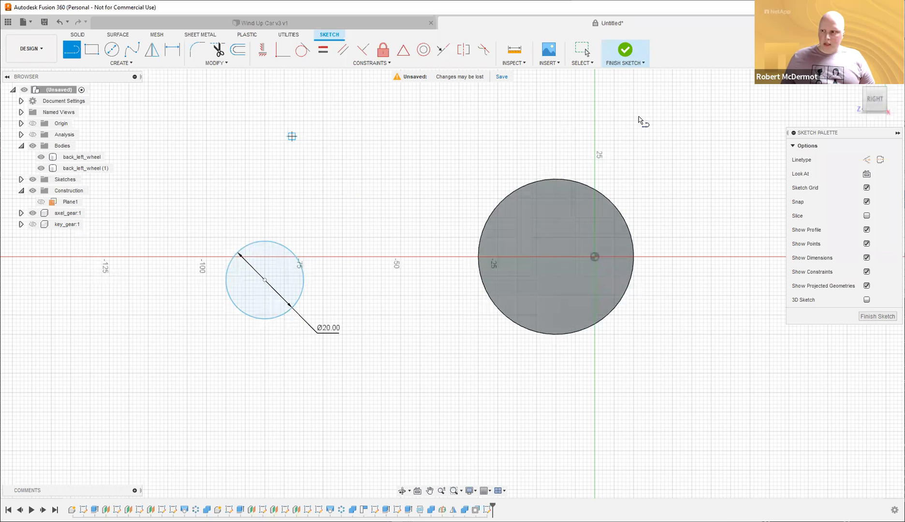
pyautogui.click(867, 161)
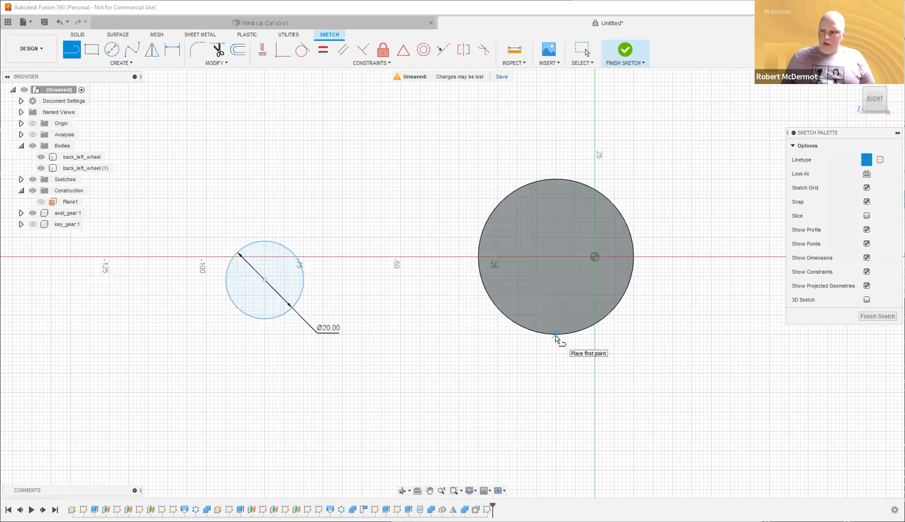
pyautogui.click(263, 319)
pyautogui.press('Escape')
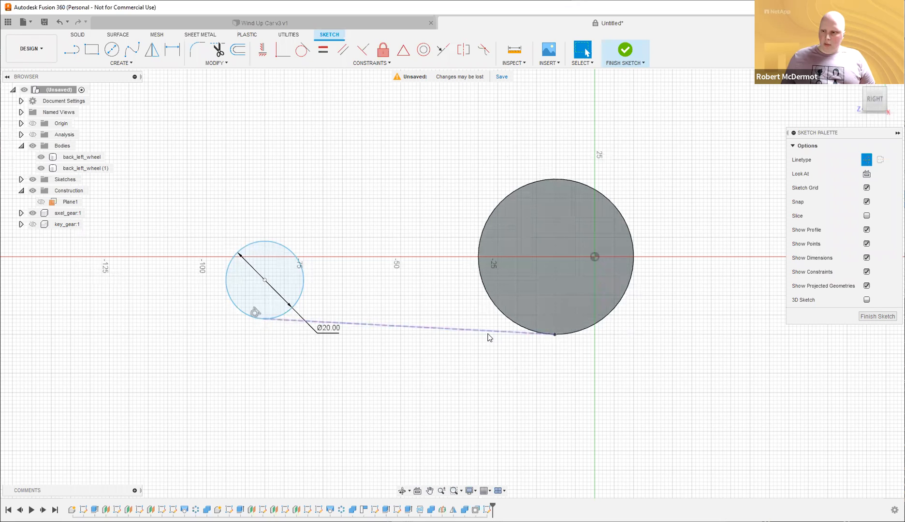
# Constrain the construction line tangent and horizontal, then slide the small circle along it.
pyautogui.click(489, 333)
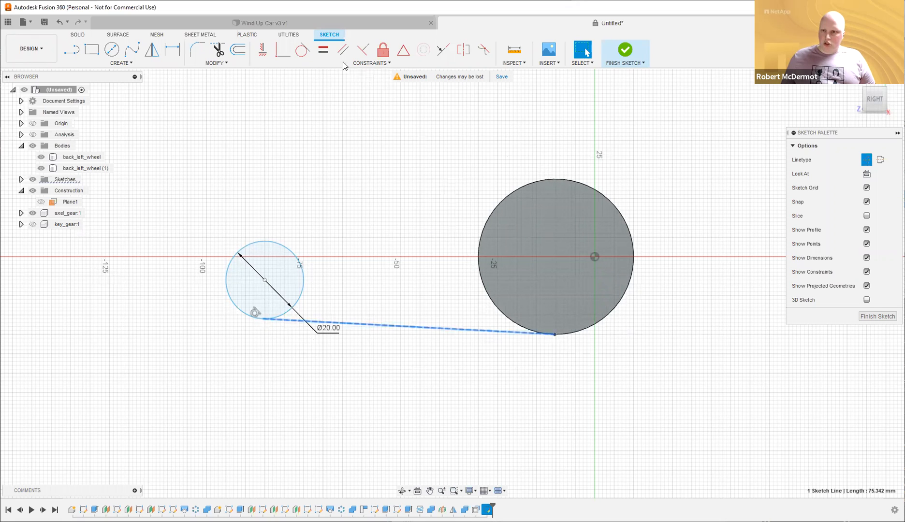
pyautogui.click(302, 50)
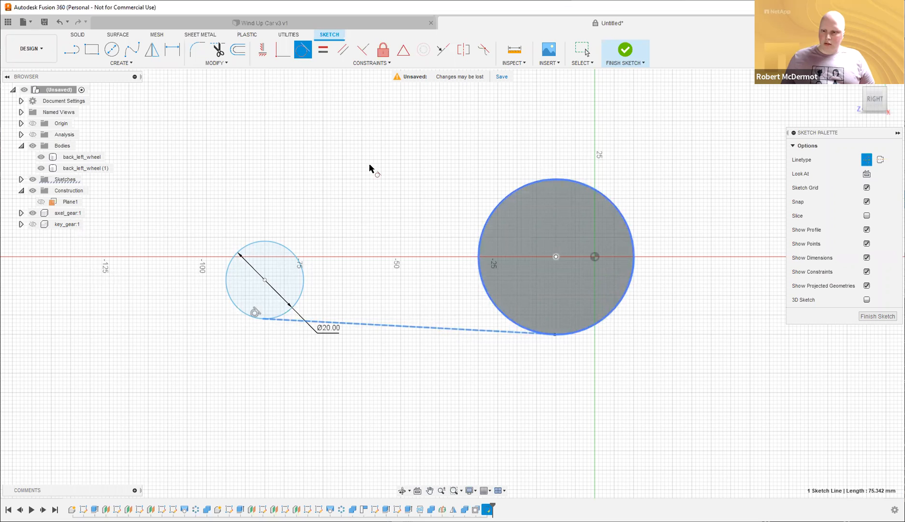
pyautogui.press('Escape')
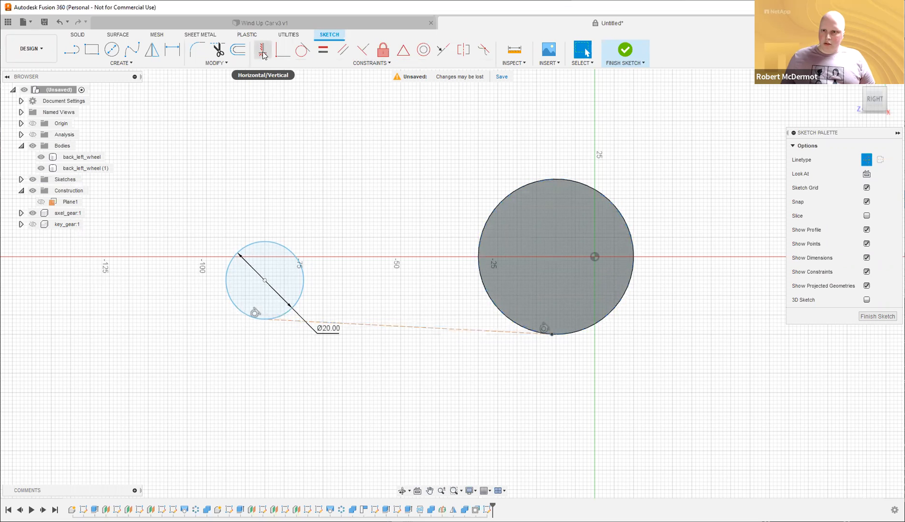
pyautogui.click(262, 51)
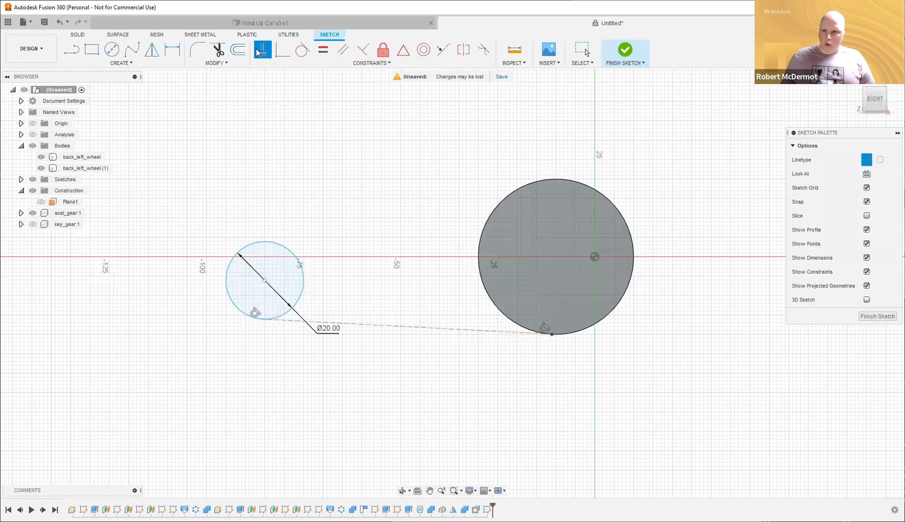
pyautogui.click(400, 330)
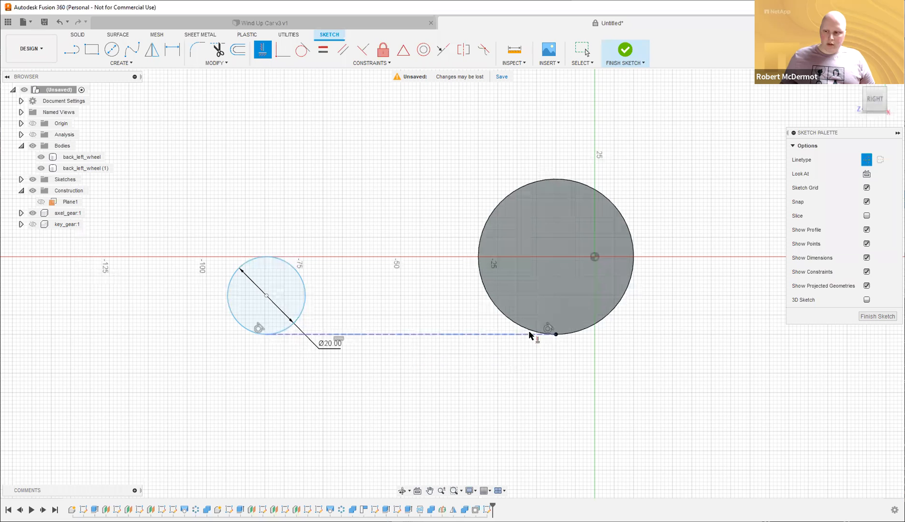
pyautogui.press('Escape')
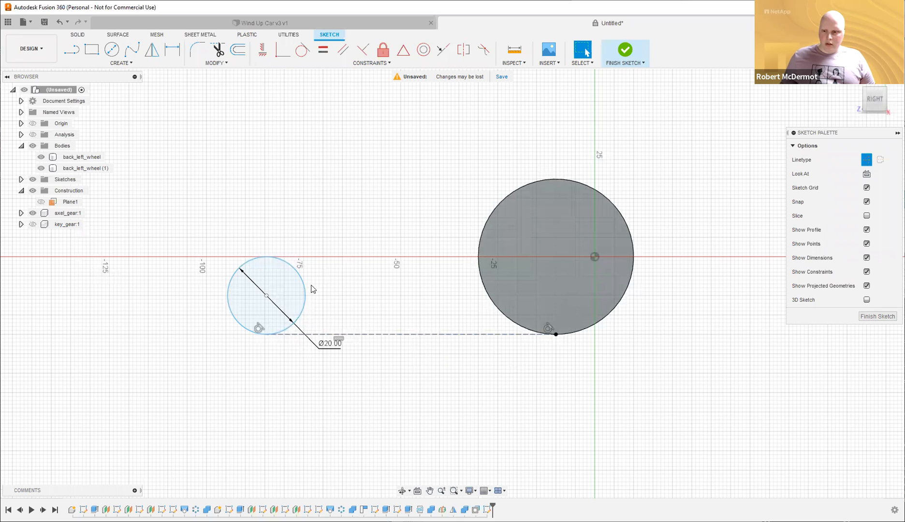
pyautogui.moveTo(317, 294)
pyautogui.mouseDown()
pyautogui.moveTo(362, 295)
pyautogui.moveTo(314, 295)
pyautogui.mouseUp()
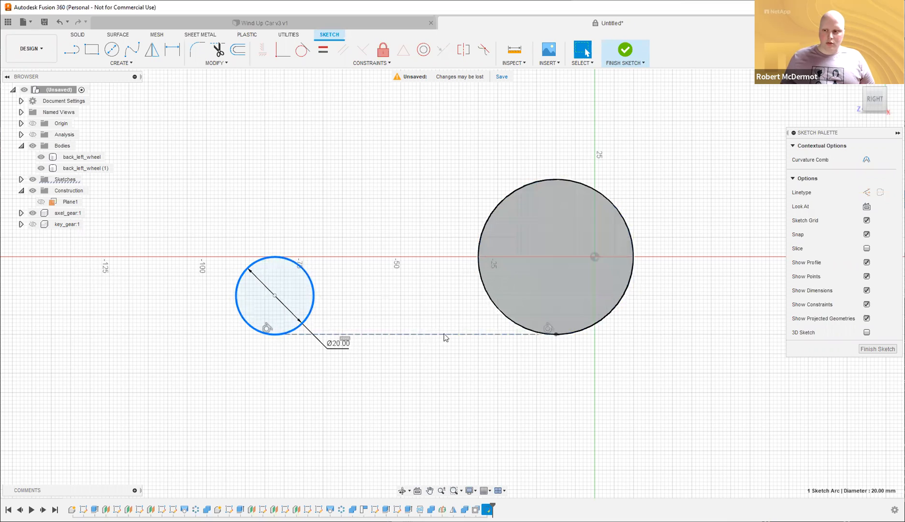
# Dimension the construction line's length as 80 mm.
pyautogui.press('d')
pyautogui.click(414, 334)
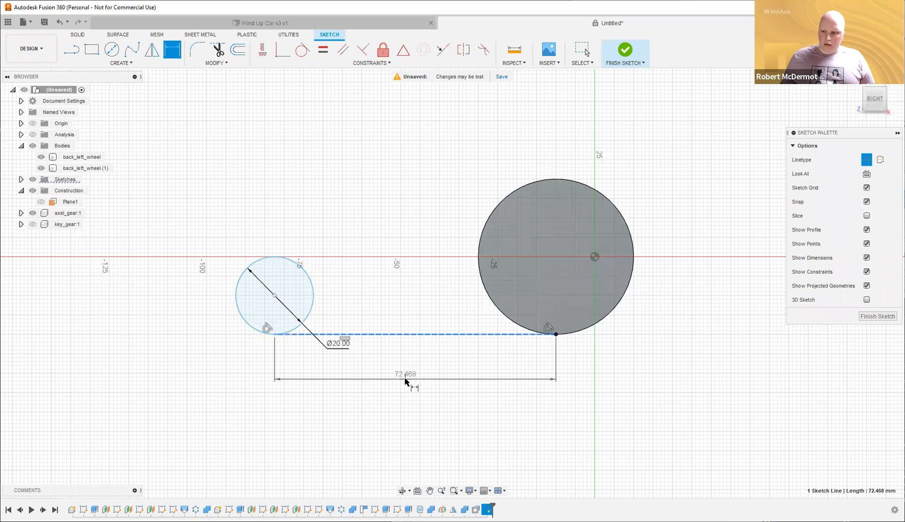
pyautogui.click(422, 379)
pyautogui.write('80')
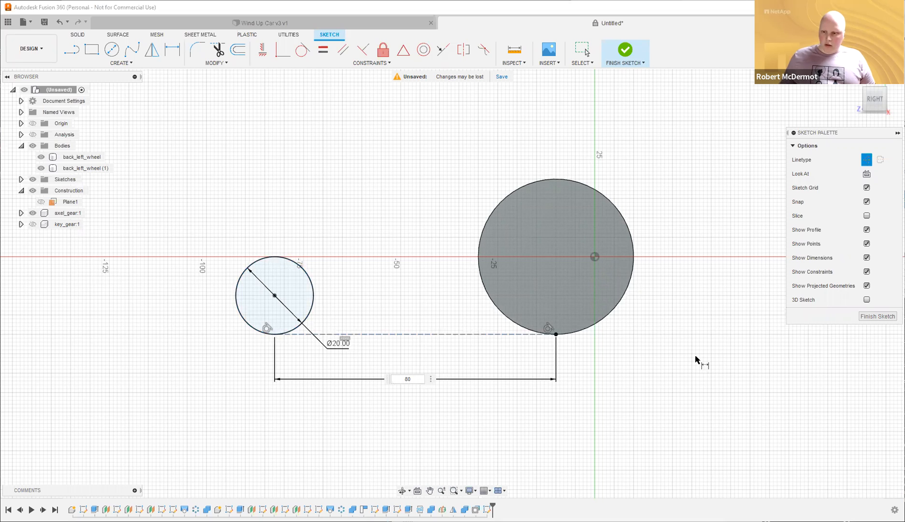
pyautogui.press('Return')
pyautogui.scroll(-2, 371, 179)
pyautogui.moveTo(371, 180)
pyautogui.mouseDown(button='middle')
pyautogui.moveTo(361, 204)
pyautogui.moveTo(396, 228)
pyautogui.moveTo(369, 211)
pyautogui.moveTo(377, 216)
pyautogui.mouseUp(button='middle')
pyautogui.keyDown('shift'); pyautogui.moveTo(385, 345); pyautogui.dragTo(398, 376, button='middle'); pyautogui.keyUp('shift')
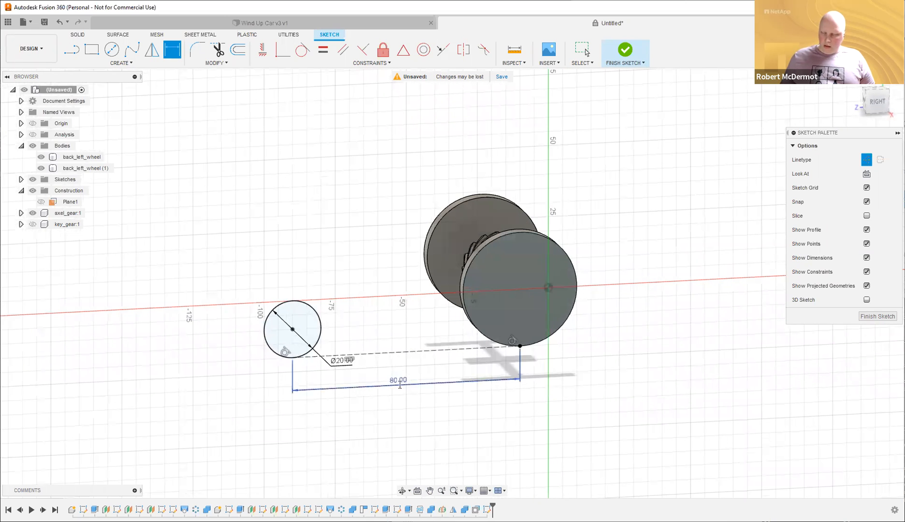
# Change the line dimension to 100 mm and finish the sketch.
pyautogui.doubleClick(399, 383)
pyautogui.write('100')
pyautogui.press('Return')
pyautogui.keyDown('shift'); pyautogui.moveTo(323, 191); pyautogui.dragTo(310, 191, button='middle'); pyautogui.keyUp('shift')
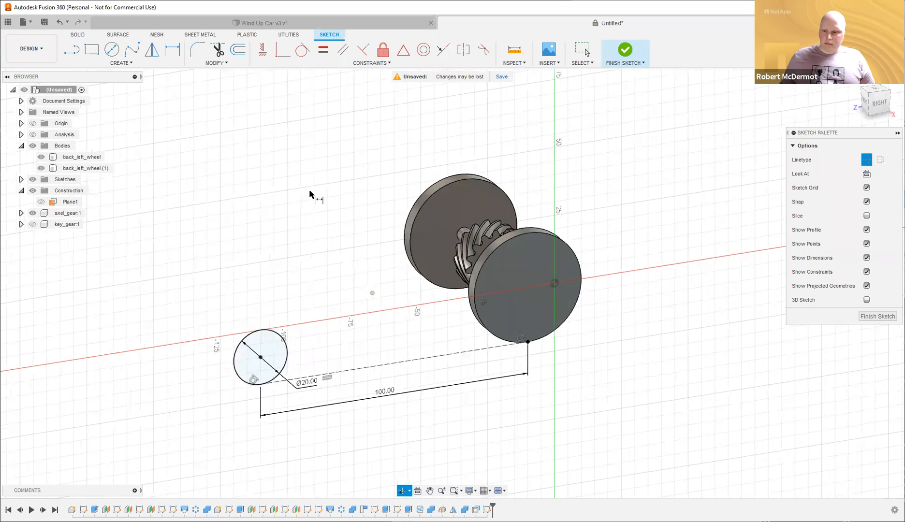
pyautogui.click(625, 49)
pyautogui.moveTo(347, 217)
pyautogui.keyDown('shift'); pyautogui.mouseDown(button='middle')
pyautogui.moveTo(381, 209)
pyautogui.moveTo(373, 204)
pyautogui.moveTo(360, 221)
pyautogui.mouseUp(button='middle'); pyautogui.keyUp('shift')
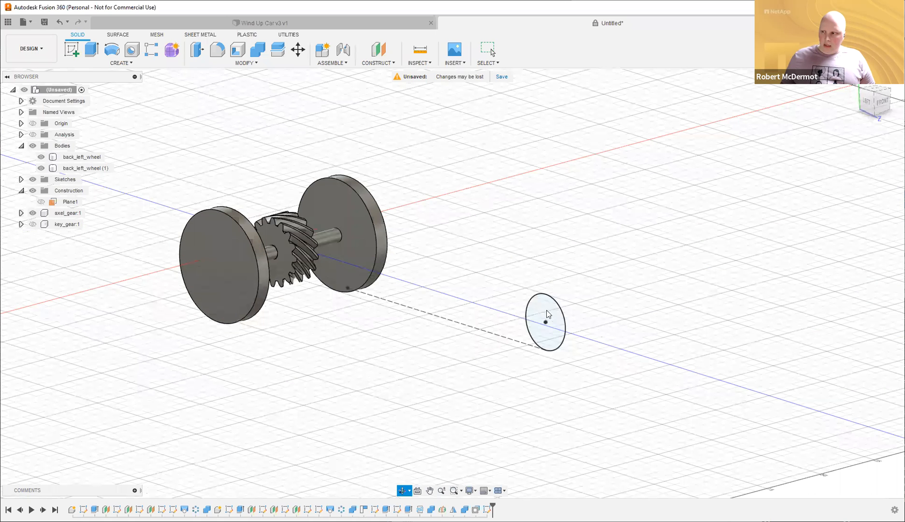
# Launch Extrude with E for the small 20 mm circle.
pyautogui.press('e')
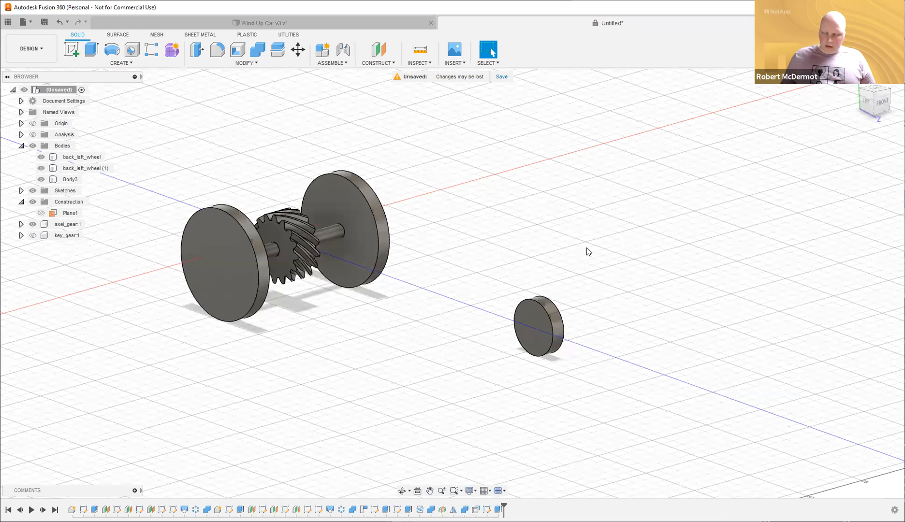
# Sketch a 5 mm circle at the centre of the small disc's face.
pyautogui.press('m')
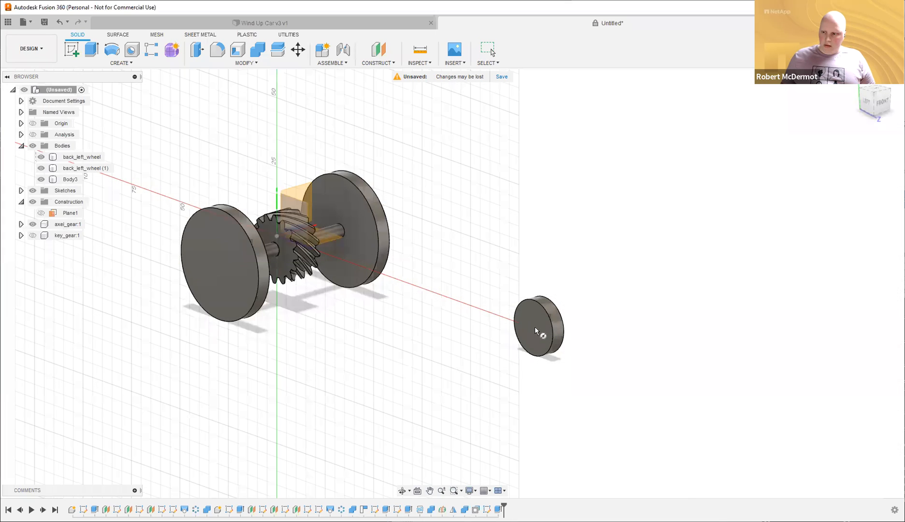
pyautogui.click(534, 327)
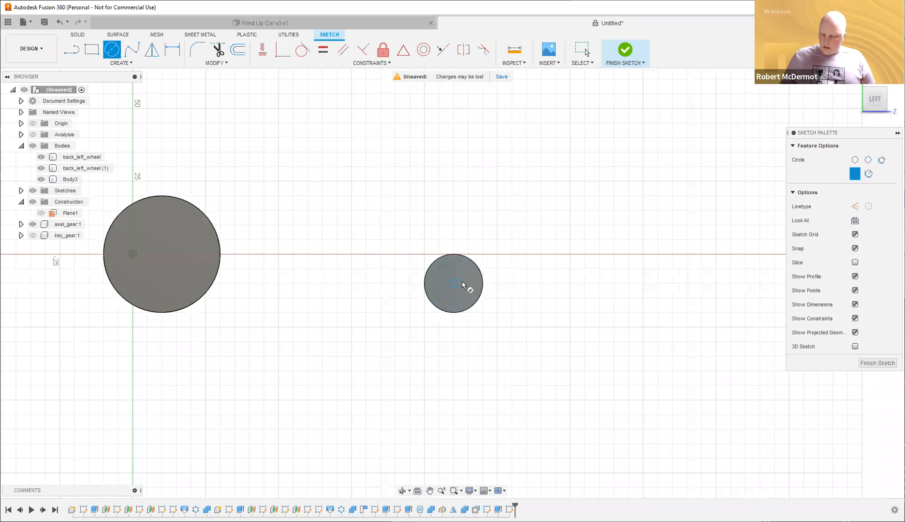
pyautogui.click(462, 284)
pyautogui.write('5')
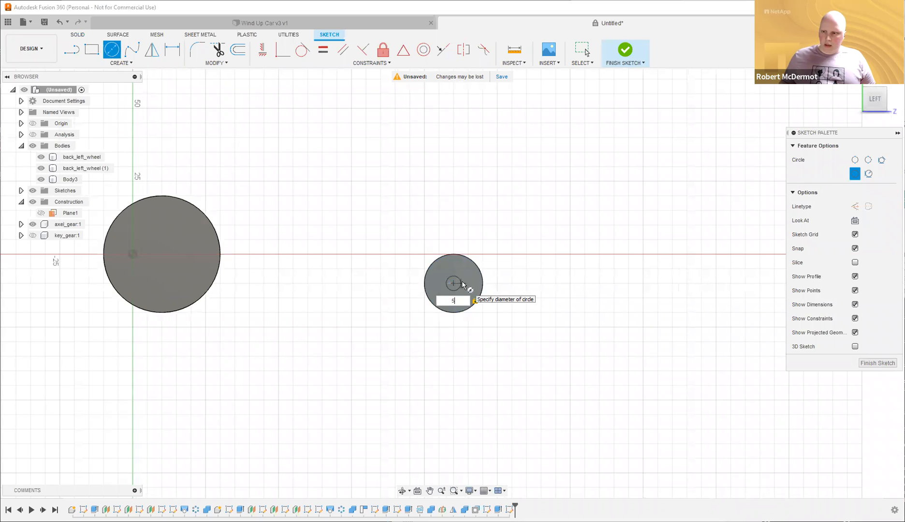
pyautogui.press('Return')
pyautogui.press('Escape')
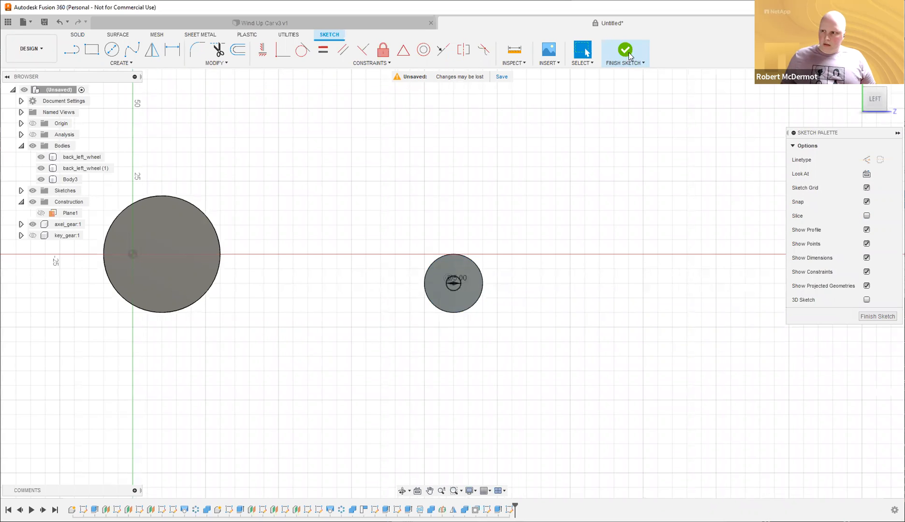
pyautogui.moveTo(605, 152)
pyautogui.keyDown('shift'); pyautogui.mouseDown(button='middle')
pyautogui.moveTo(516, 343)
pyautogui.moveTo(533, 333)
pyautogui.mouseUp(button='middle'); pyautogui.keyUp('shift')
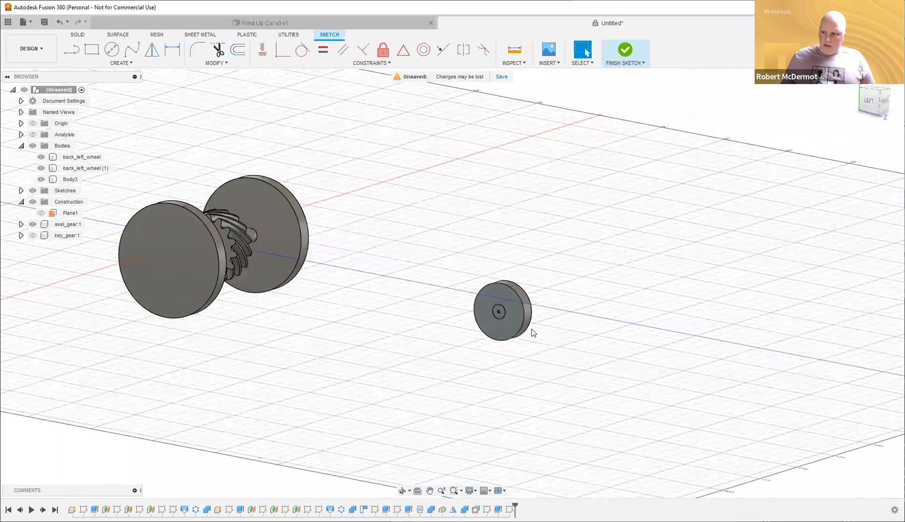
# Extrude the 5 mm circle into a shaft, first 80 then 55 mm.
pyautogui.press('e')
pyautogui.click(526, 329)
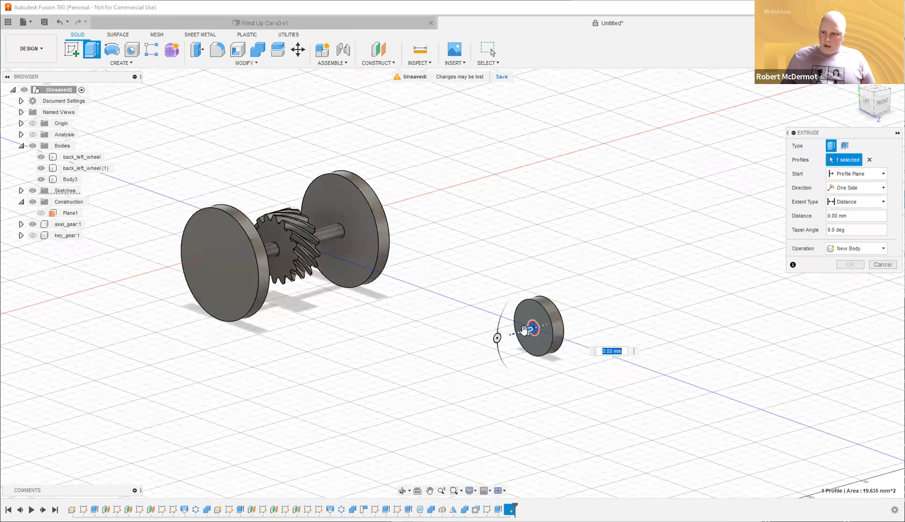
pyautogui.write('80')
pyautogui.keyDown('shift'); pyautogui.moveTo(484, 231); pyautogui.dragTo(461, 239, button='middle'); pyautogui.keyUp('shift')
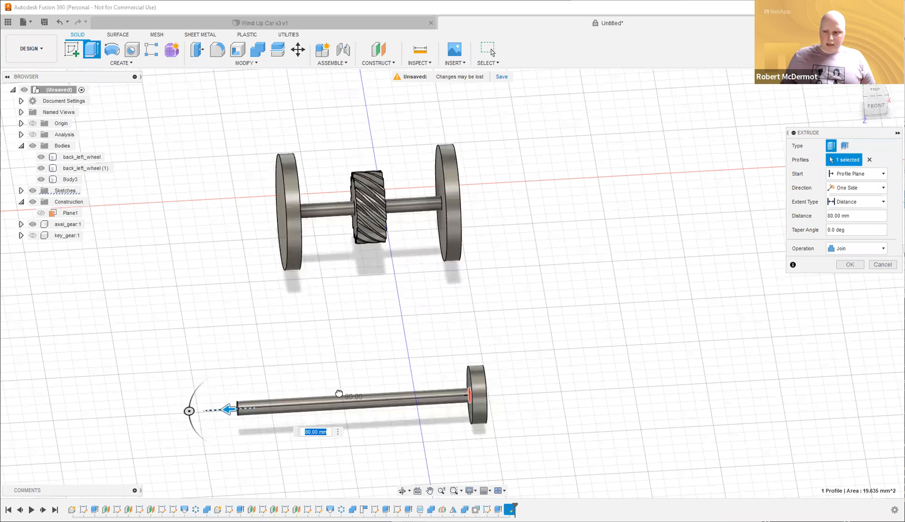
pyautogui.moveTo(298, 396); pyautogui.dragTo(299, 398)
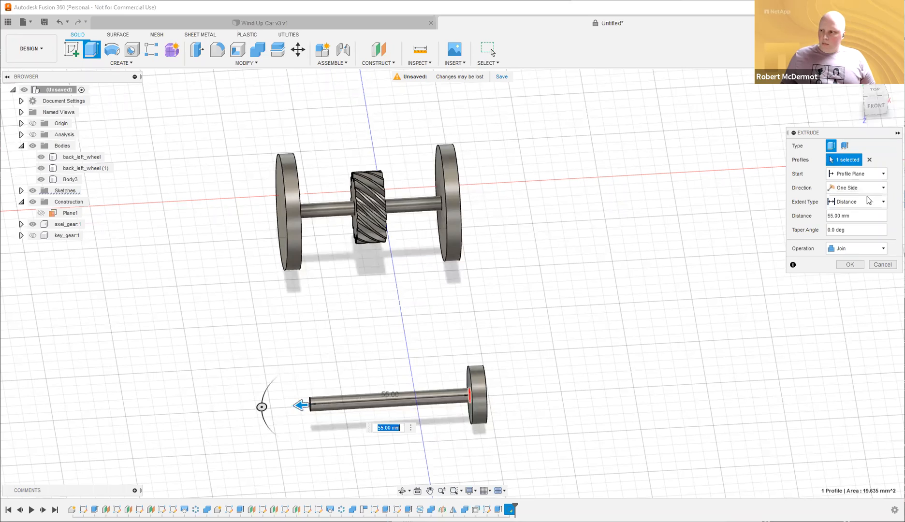
# Change the shaft's extent to To Object, ending at the rear left wheel's inner face.
pyautogui.click(843, 208)
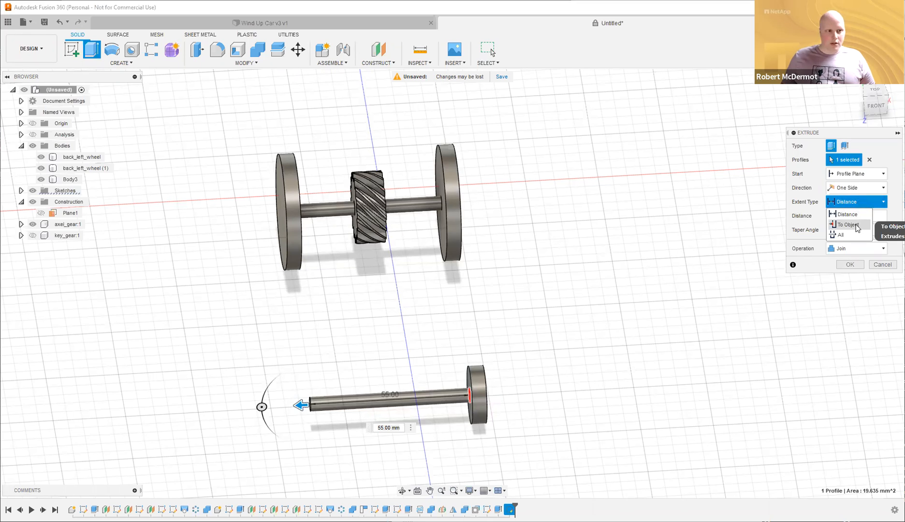
pyautogui.keyDown('shift'); pyautogui.moveTo(549, 205); pyautogui.dragTo(579, 198, button='middle'); pyautogui.keyUp('shift')
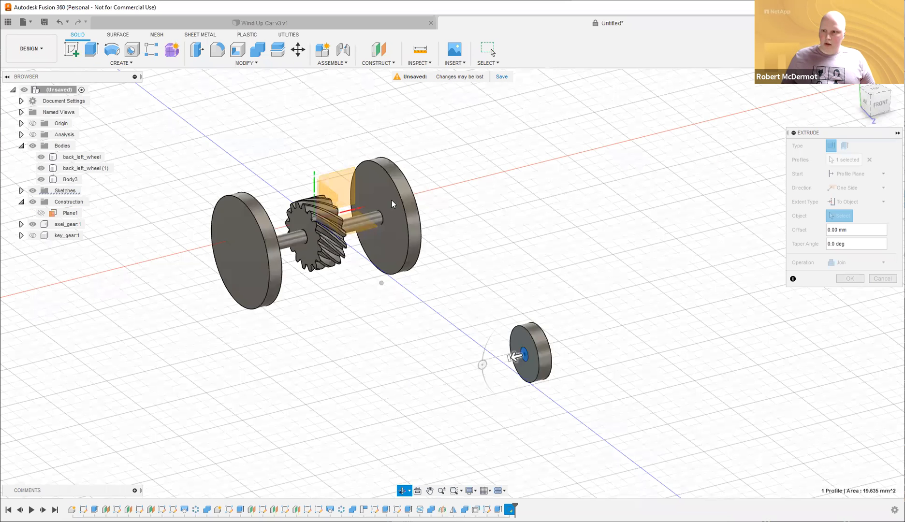
pyautogui.keyDown('shift'); pyautogui.moveTo(392, 200); pyautogui.dragTo(411, 204, button='middle'); pyautogui.keyUp('shift')
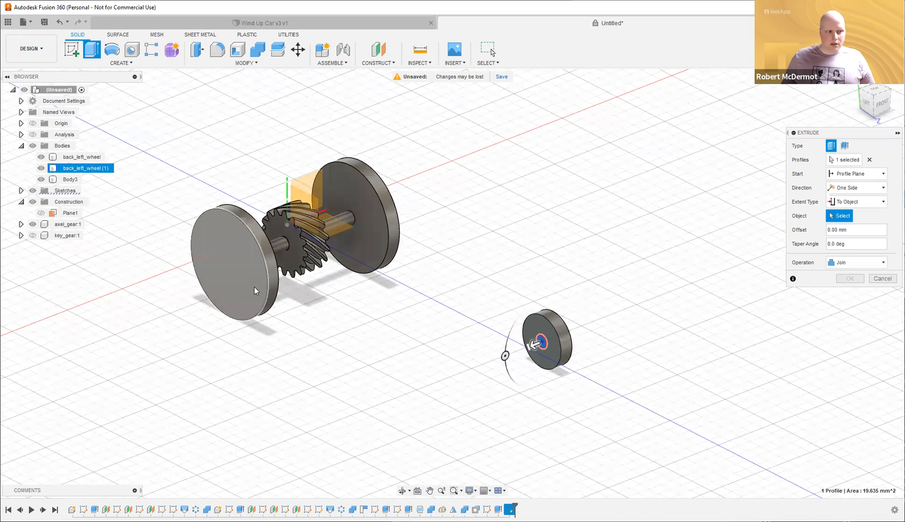
pyautogui.click(233, 269)
pyautogui.keyDown('shift'); pyautogui.moveTo(476, 312); pyautogui.dragTo(357, 256, button='middle'); pyautogui.keyUp('shift')
pyautogui.click(357, 256)
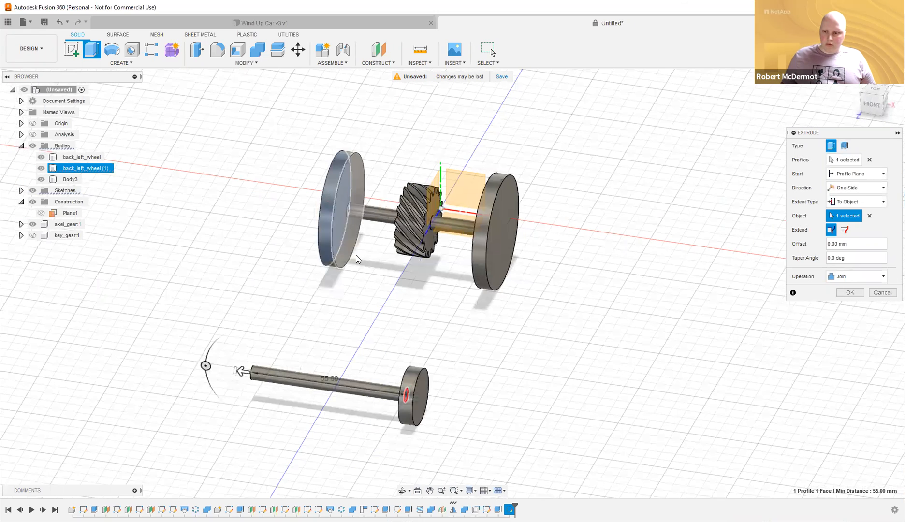
pyautogui.keyDown('shift'); pyautogui.moveTo(361, 353); pyautogui.dragTo(322, 360, button='middle'); pyautogui.keyUp('shift')
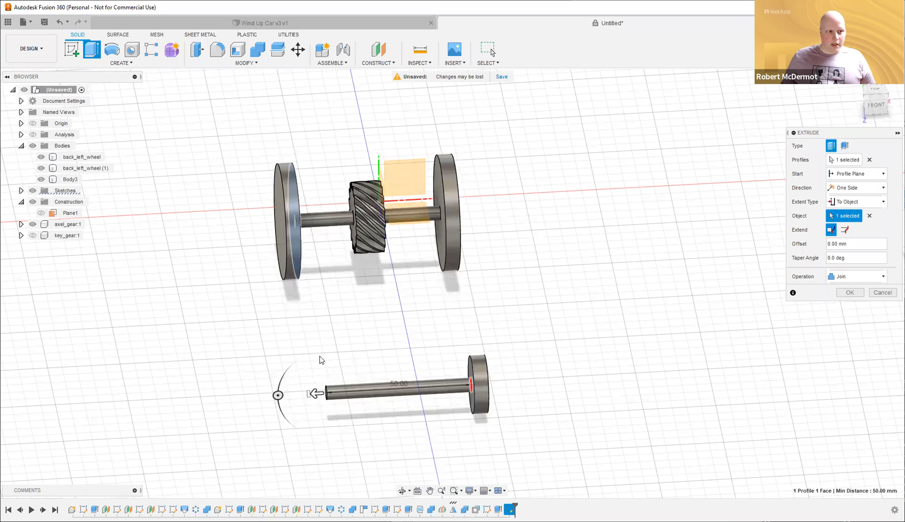
pyautogui.keyDown('shift'); pyautogui.moveTo(425, 310); pyautogui.dragTo(442, 308, button='middle'); pyautogui.keyUp('shift')
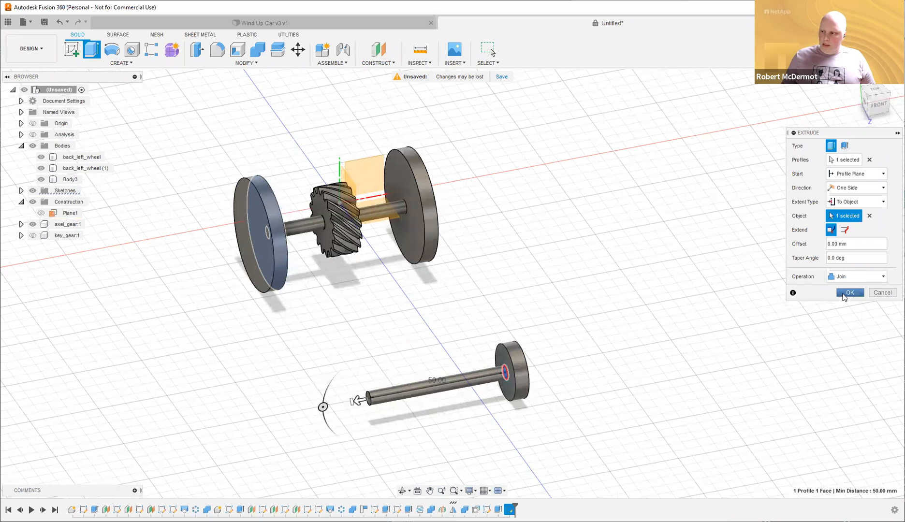
pyautogui.press('Return')
# Start a circle sketch on the shaft's end face.
pyautogui.moveTo(576, 277)
pyautogui.keyDown('shift'); pyautogui.mouseDown(button='middle')
pyautogui.moveTo(612, 271)
pyautogui.moveTo(574, 275)
pyautogui.mouseUp(button='middle'); pyautogui.keyUp('shift')
pyautogui.press('c')
pyautogui.click(461, 375)
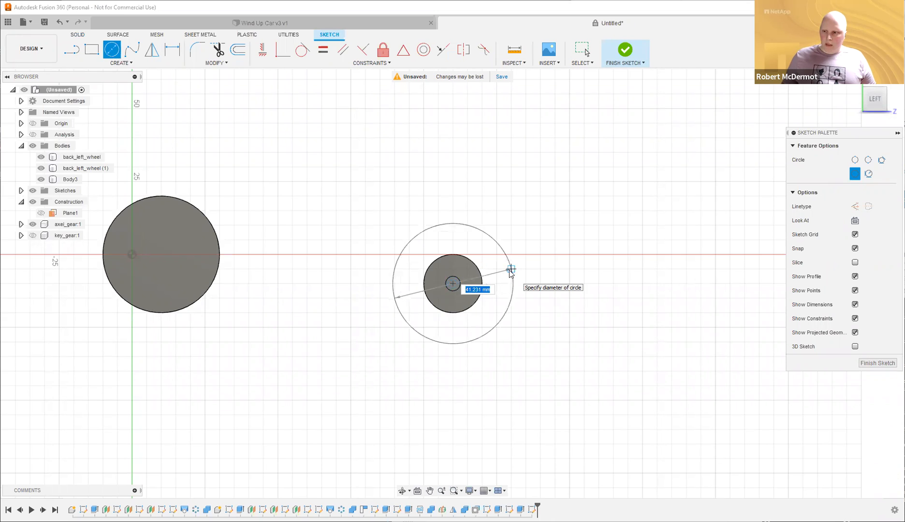
# Project the front wheel's circular edge into the shaft-end sketch.
pyautogui.press('Escape')
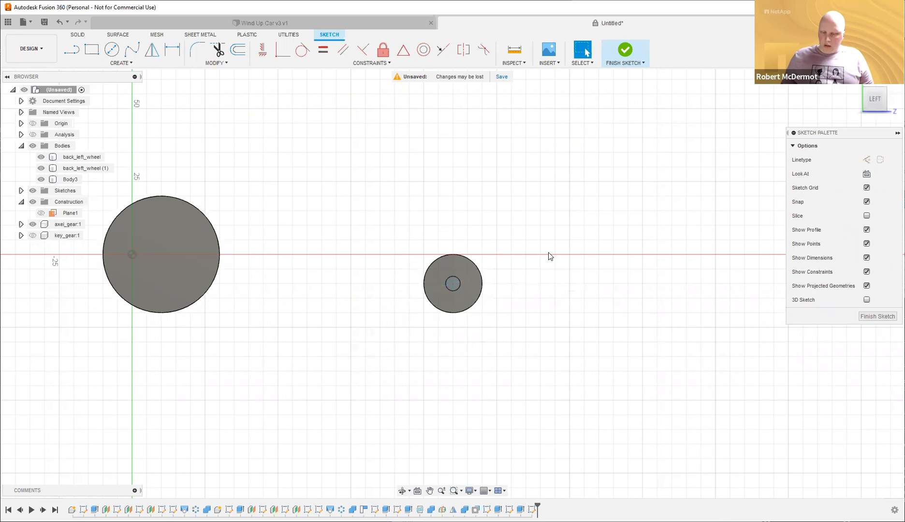
pyautogui.keyDown('shift'); pyautogui.moveTo(556, 261); pyautogui.dragTo(540, 272, button='middle'); pyautogui.keyUp('shift')
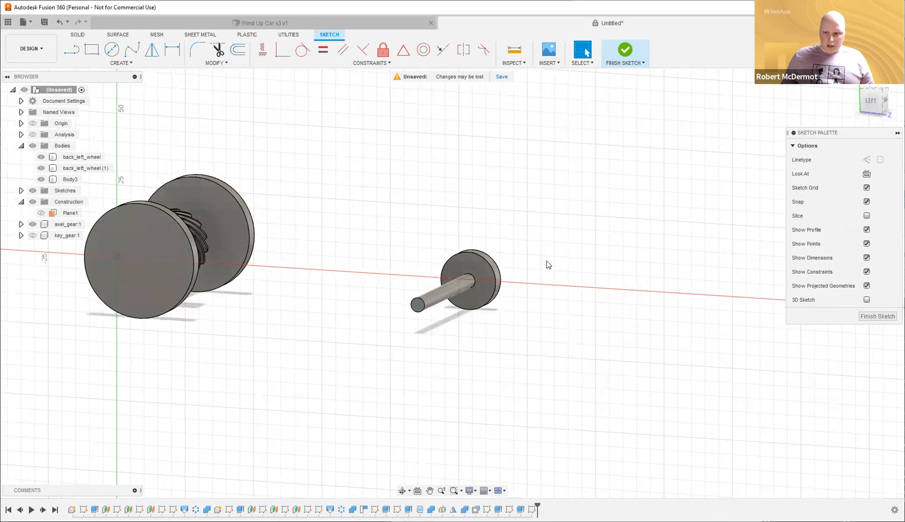
pyautogui.moveTo(547, 250)
pyautogui.keyDown('shift'); pyautogui.mouseDown(button='middle')
pyautogui.moveTo(429, 171)
pyautogui.moveTo(257, 202)
pyautogui.mouseUp(button='middle'); pyautogui.keyUp('shift')
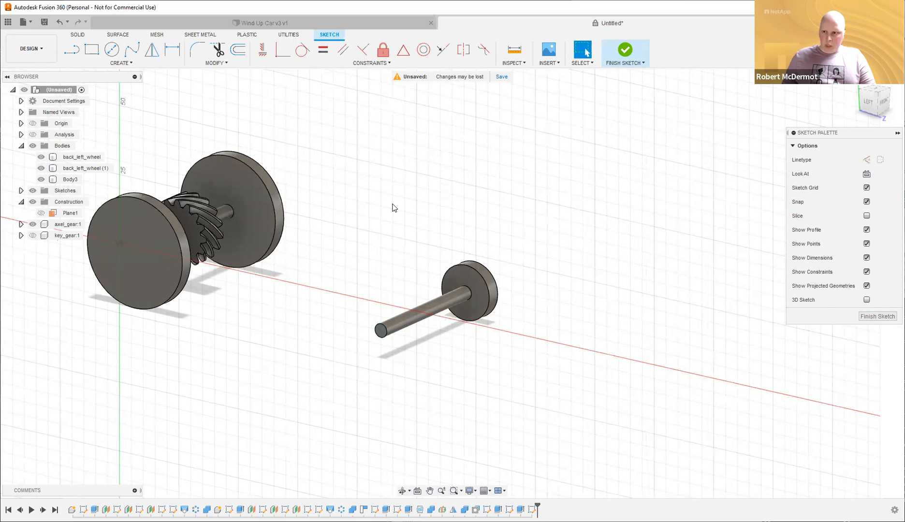
pyautogui.press('p')
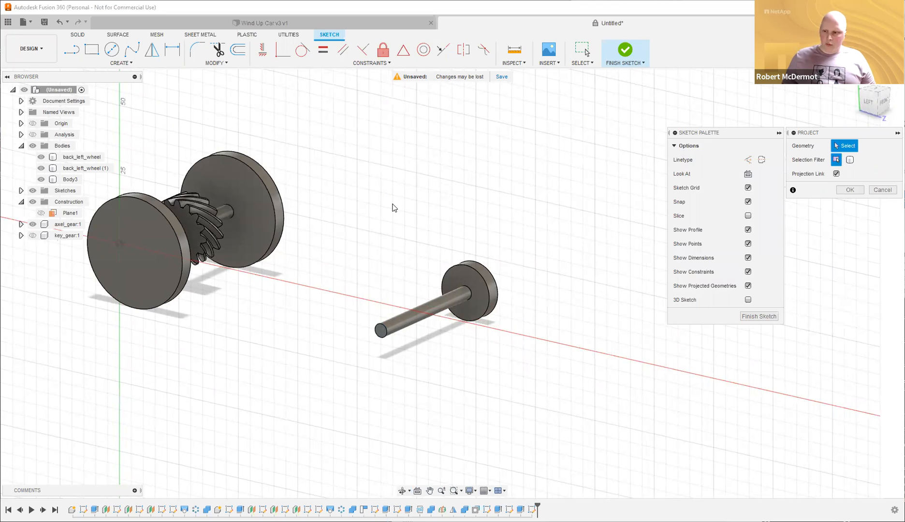
pyautogui.click(472, 282)
pyautogui.click(482, 283)
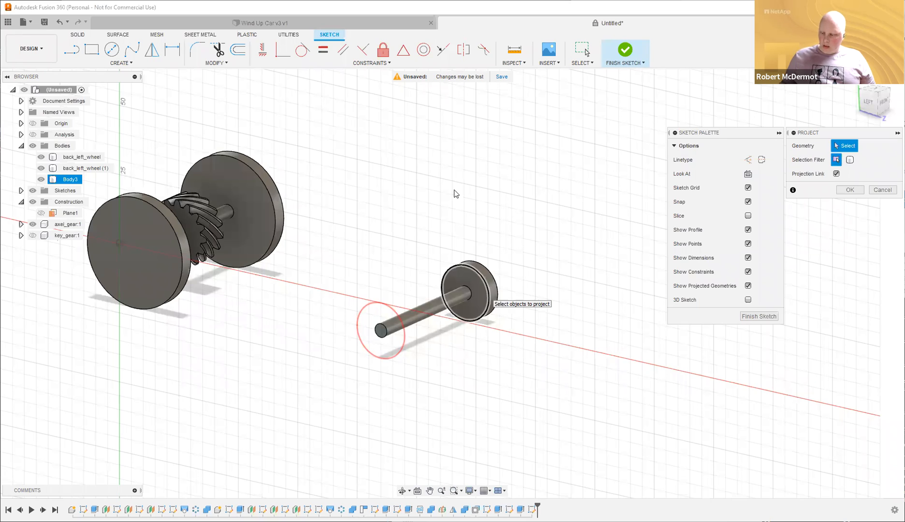
pyautogui.press('Escape')
pyautogui.moveTo(464, 206)
pyautogui.keyDown('shift'); pyautogui.mouseDown(button='middle')
pyautogui.moveTo(520, 192)
pyautogui.moveTo(559, 223)
pyautogui.moveTo(538, 229)
pyautogui.moveTo(552, 239)
pyautogui.moveTo(532, 240)
pyautogui.moveTo(432, 220)
pyautogui.moveTo(411, 310)
pyautogui.mouseUp(button='middle'); pyautogui.keyUp('shift')
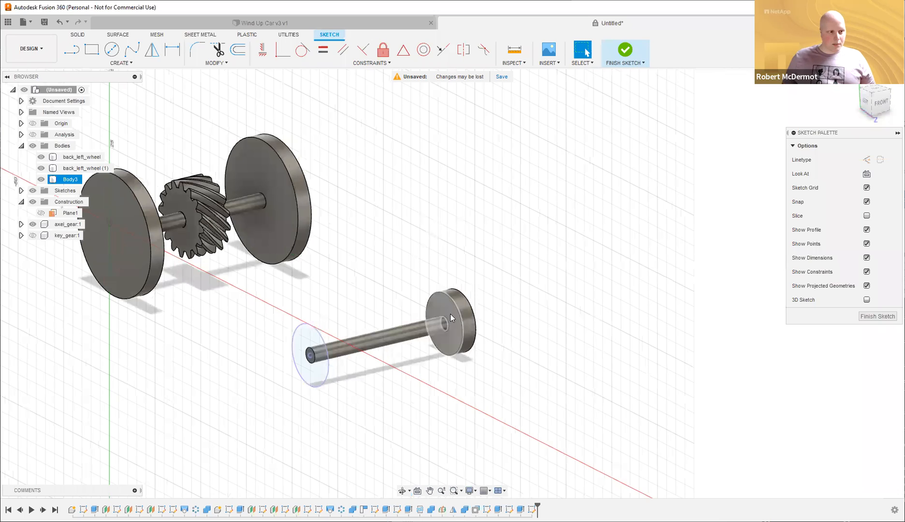
pyautogui.click(559, 289)
pyautogui.press('e')
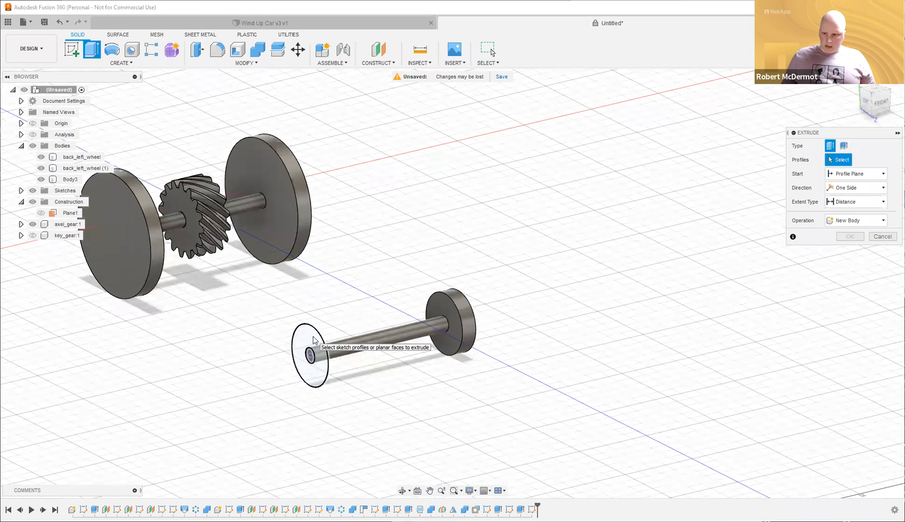
# Extrude the projected and inner circle profiles 5 mm as a new body, Body4, on the front axle.
pyautogui.click(312, 357)
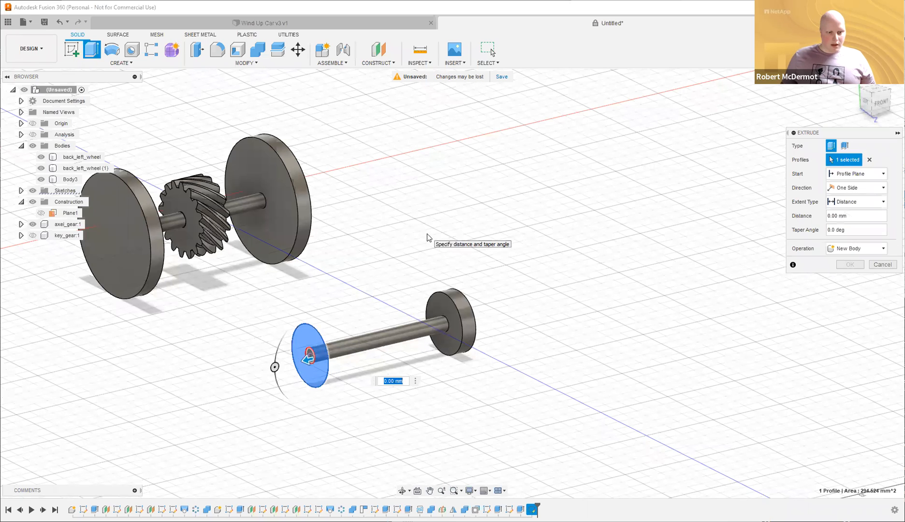
pyautogui.keyDown('shift'); pyautogui.moveTo(445, 208); pyautogui.dragTo(444, 210, button='middle'); pyautogui.keyUp('shift')
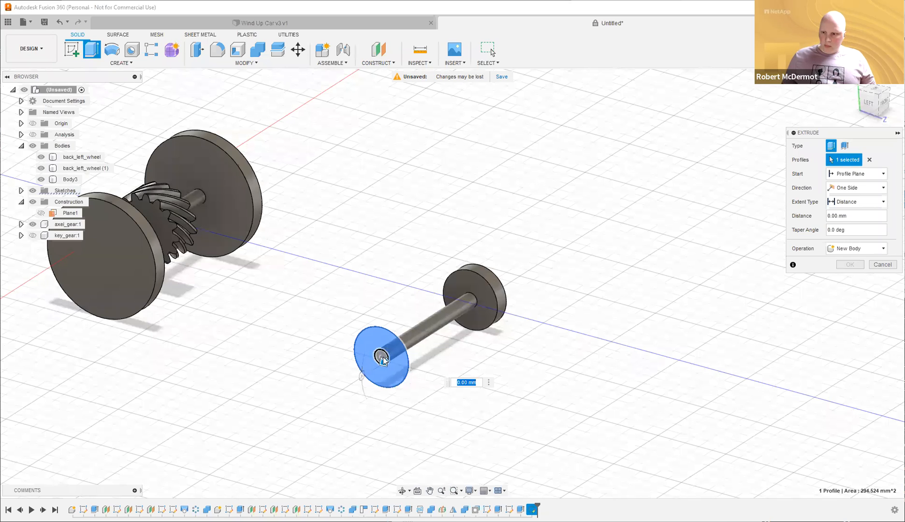
pyautogui.click(380, 358)
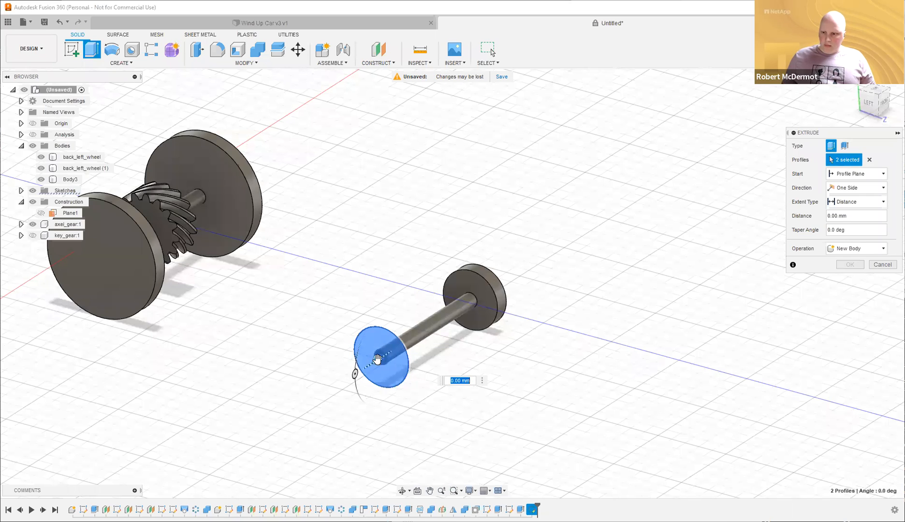
pyautogui.write('5')
pyautogui.keyDown('shift'); pyautogui.moveTo(507, 206); pyautogui.dragTo(477, 211, button='middle'); pyautogui.keyUp('shift')
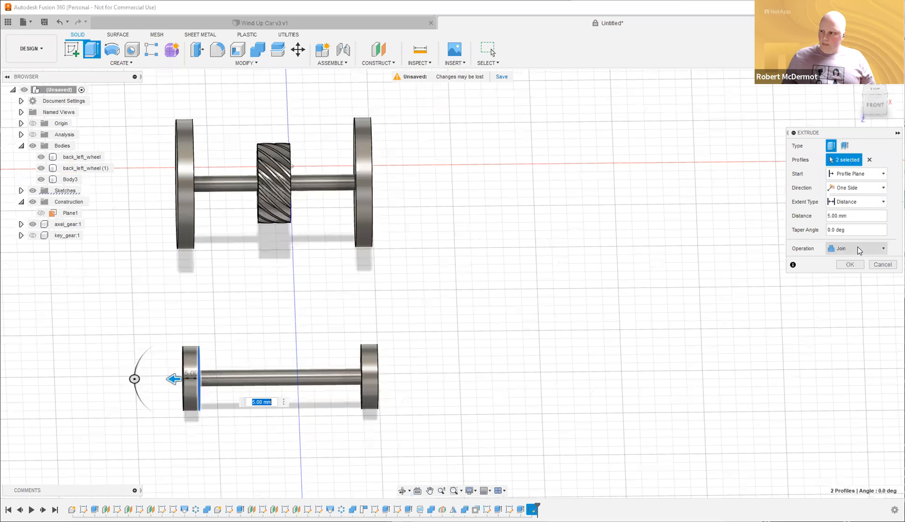
pyautogui.click(858, 250)
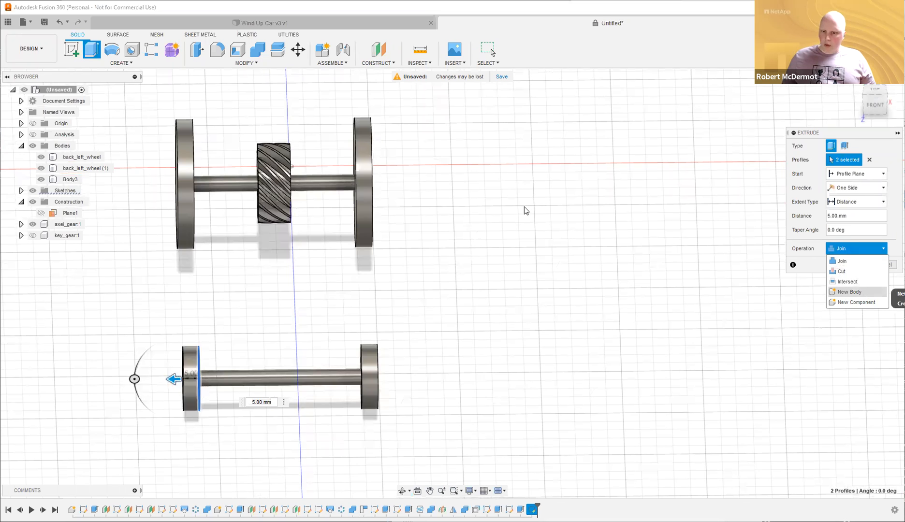
pyautogui.keyDown('shift'); pyautogui.moveTo(542, 224); pyautogui.dragTo(651, 237, button='middle'); pyautogui.keyUp('shift')
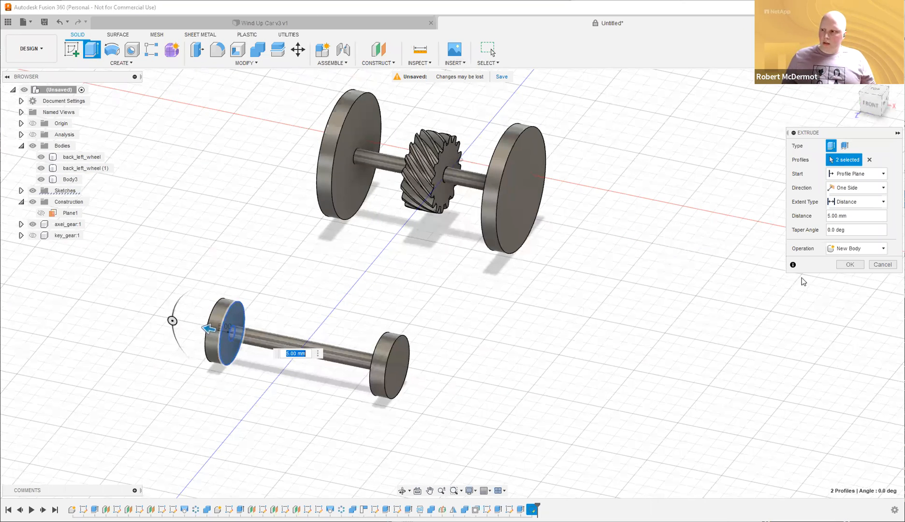
pyautogui.keyDown('shift'); pyautogui.moveTo(383, 290); pyautogui.dragTo(330, 290, button='middle'); pyautogui.keyUp('shift')
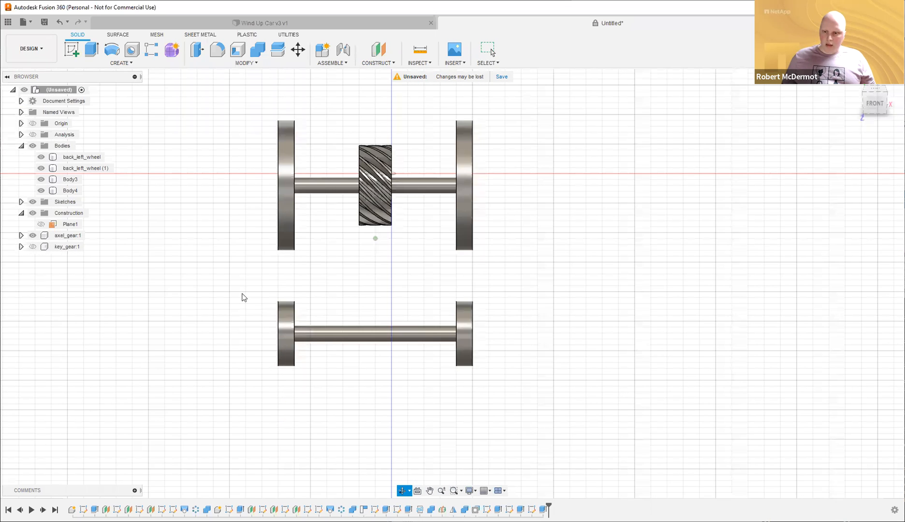
# Inspect the front axle rod by selecting it from an angled view.
pyautogui.keyDown('shift'); pyautogui.moveTo(244, 297); pyautogui.dragTo(297, 285, button='middle'); pyautogui.keyUp('shift')
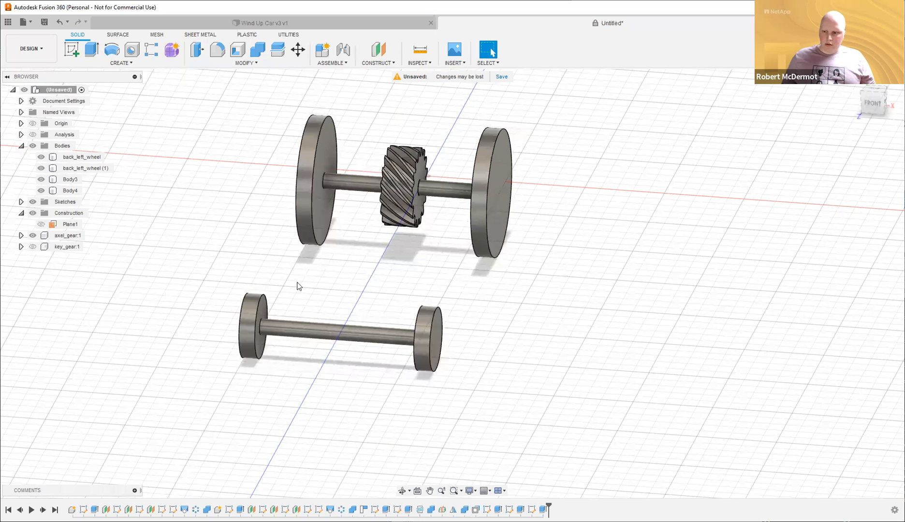
pyautogui.click(265, 327)
pyautogui.click(194, 332)
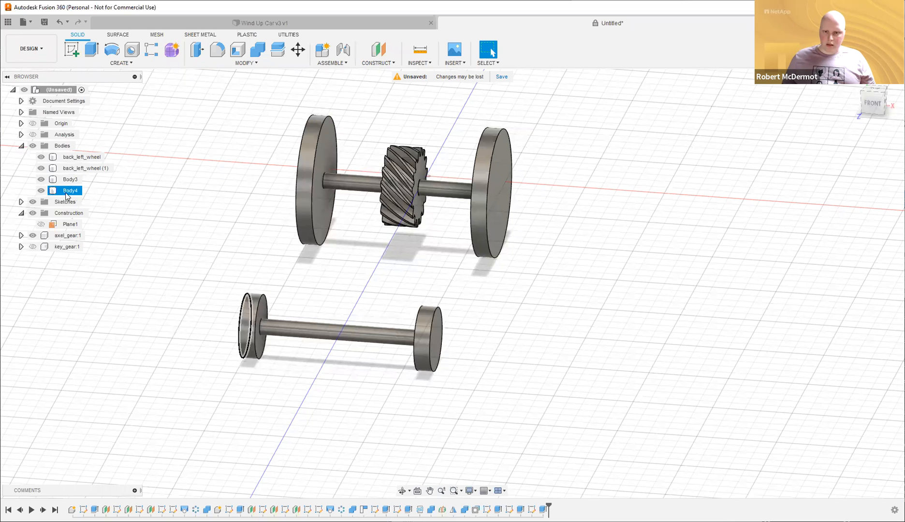
pyautogui.click(284, 324)
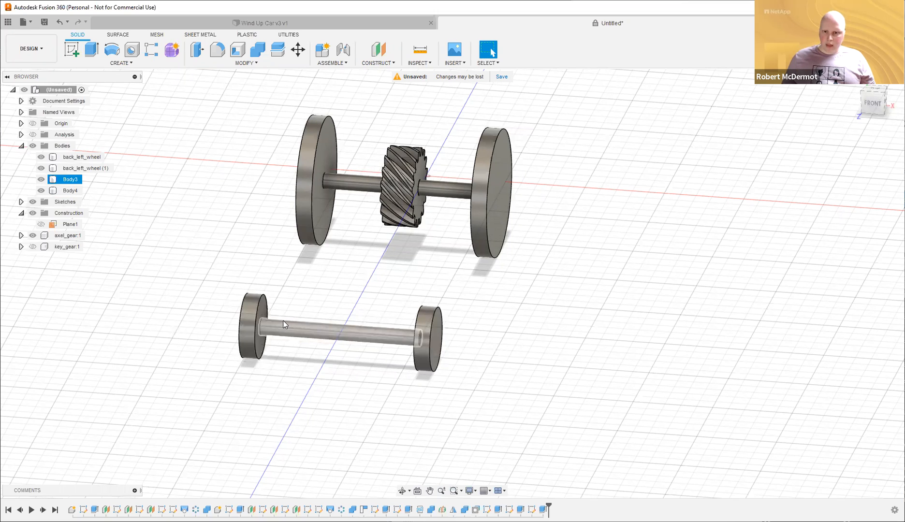
pyautogui.click(340, 282)
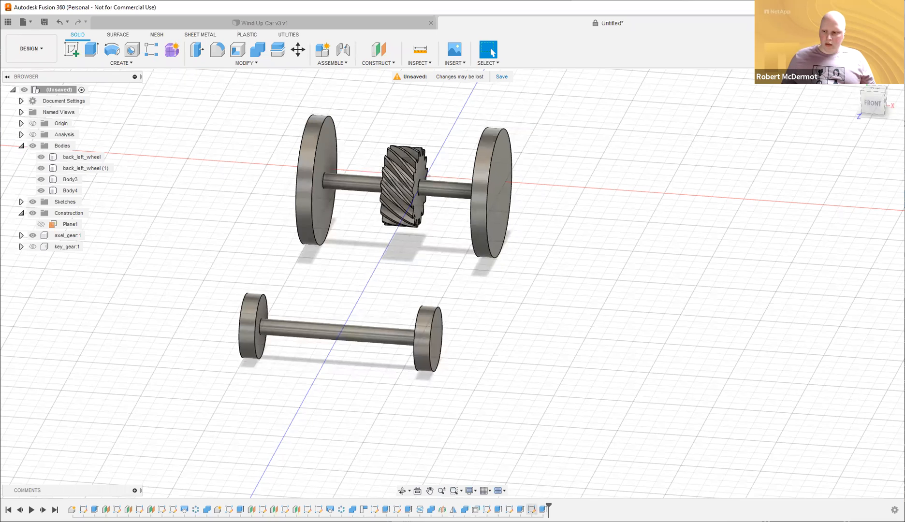
pyautogui.keyDown('shift'); pyautogui.moveTo(530, 410); pyautogui.dragTo(536, 416, button='middle'); pyautogui.keyUp('shift')
pyautogui.keyDown('shift'); pyautogui.moveTo(310, 376); pyautogui.dragTo(282, 358, button='middle'); pyautogui.keyUp('shift')
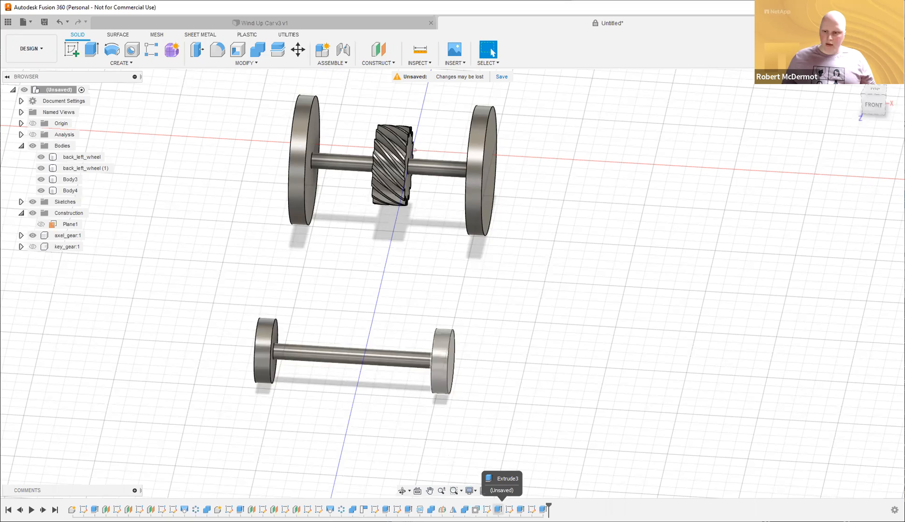
# Reopen the Extrude3 wheel and shaft extrusion features, closing both unchanged.
pyautogui.doubleClick(498, 510)
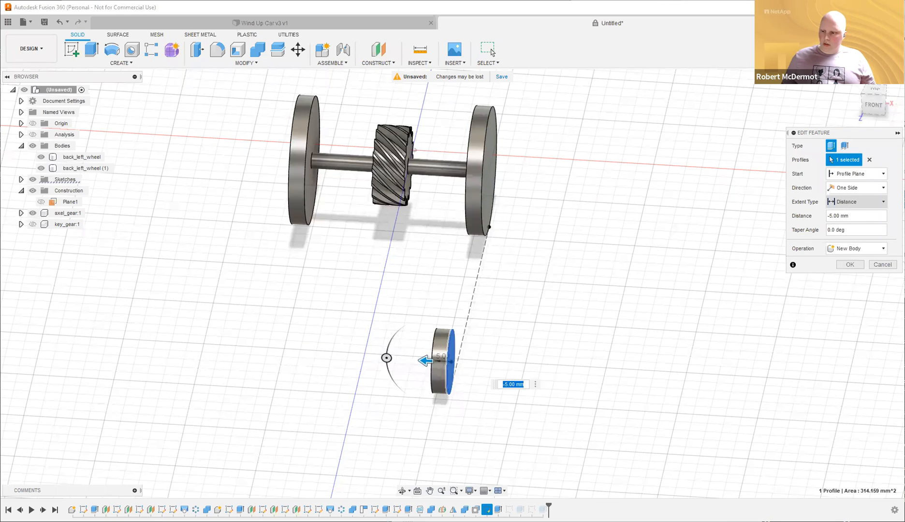
pyautogui.press('Return')
pyautogui.doubleClick(521, 510)
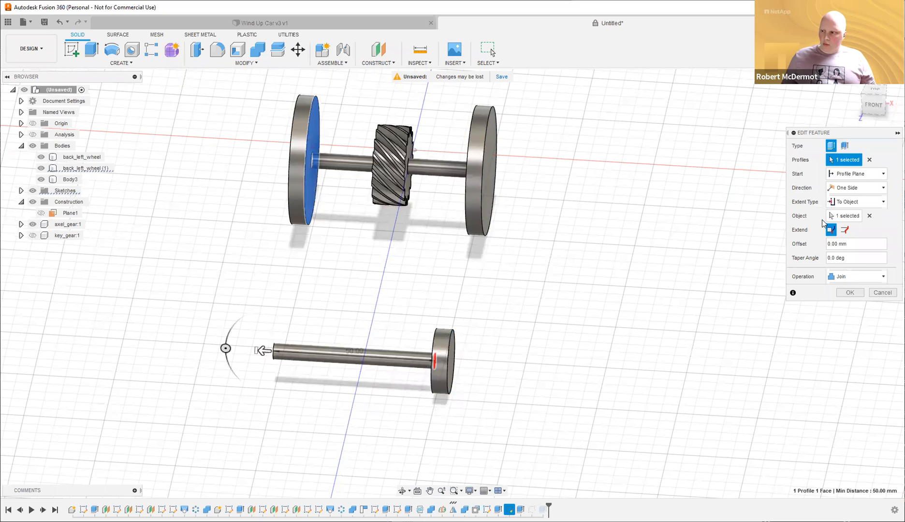
pyautogui.keyDown('shift'); pyautogui.moveTo(551, 243); pyautogui.dragTo(600, 242, button='middle'); pyautogui.keyUp('shift')
pyautogui.keyDown('shift'); pyautogui.moveTo(360, 277); pyautogui.dragTo(496, 233, button='middle'); pyautogui.keyUp('shift')
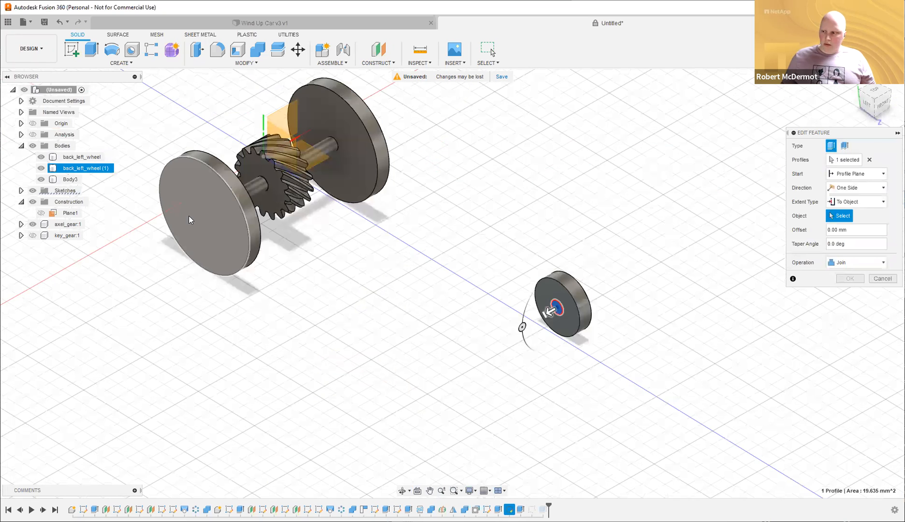
pyautogui.press('Escape')
pyautogui.keyDown('shift'); pyautogui.moveTo(401, 447); pyautogui.dragTo(512, 454, button='middle'); pyautogui.keyUp('shift')
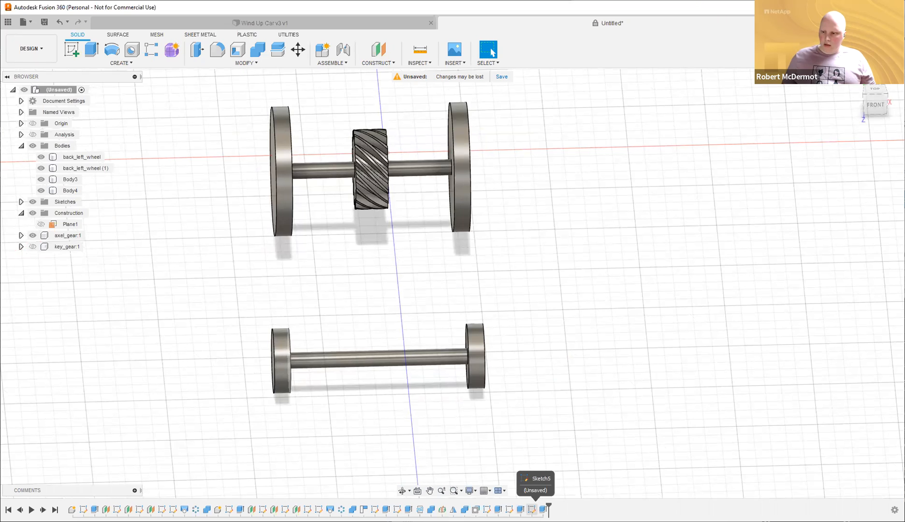
# Flip the second front wheel's extrusion distance to -5 mm.
pyautogui.moveTo(263, 363); pyautogui.dragTo(354, 331)
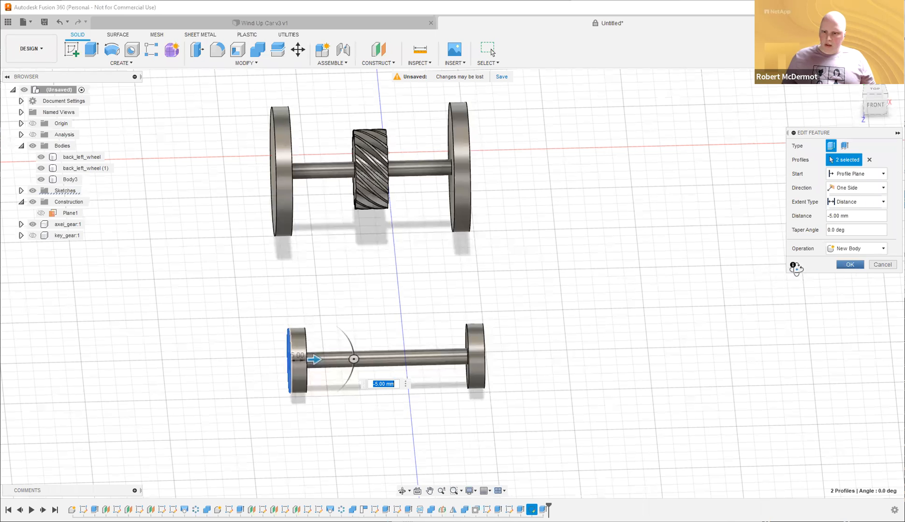
pyautogui.press('Return')
pyautogui.keyDown('shift'); pyautogui.moveTo(453, 338); pyautogui.dragTo(441, 340, button='middle'); pyautogui.keyUp('shift')
pyautogui.click(440, 340)
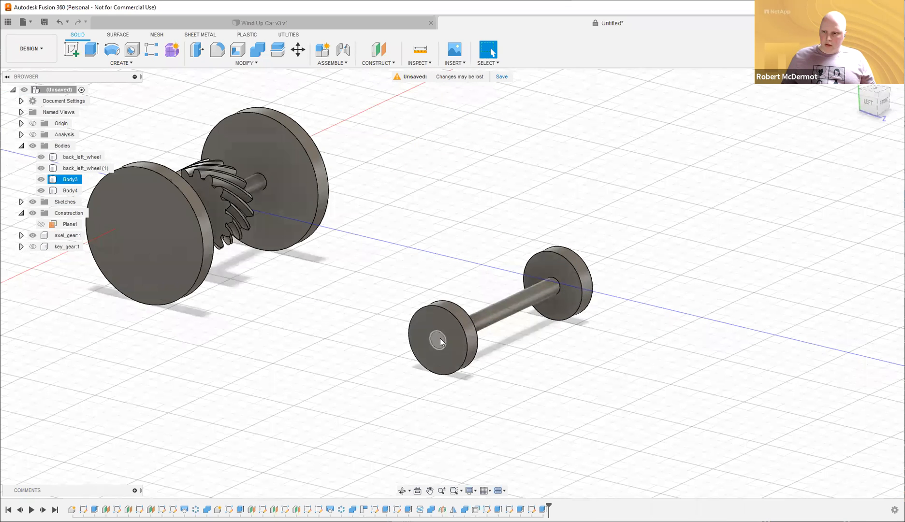
# Rename Body3 to front_left_wheel.
pyautogui.keyDown('shift'); pyautogui.moveTo(629, 369); pyautogui.dragTo(512, 358, button='middle'); pyautogui.keyUp('shift')
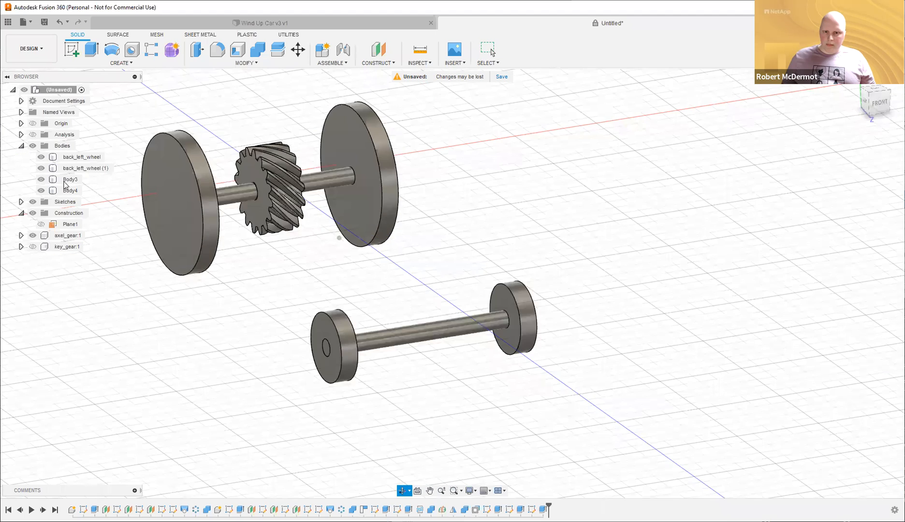
pyautogui.doubleClick(67, 180)
pyautogui.write('front_')
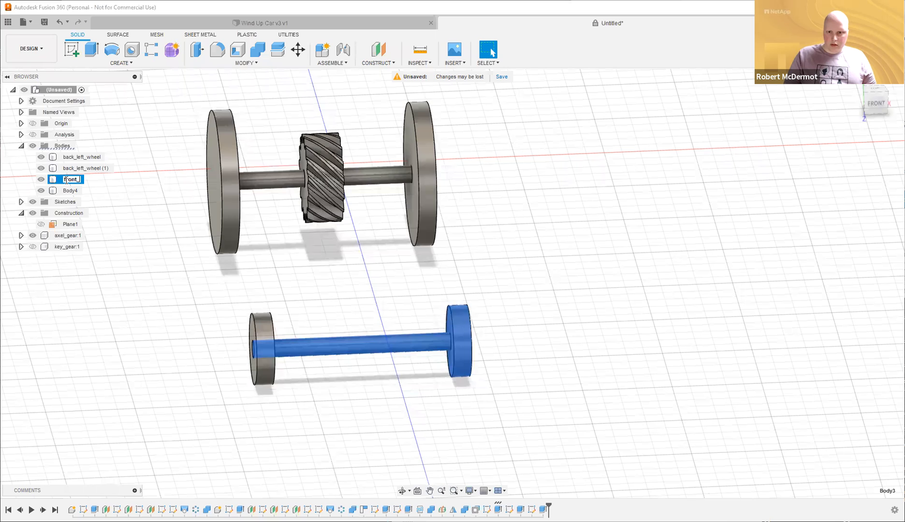
pyautogui.write('left_wheel')
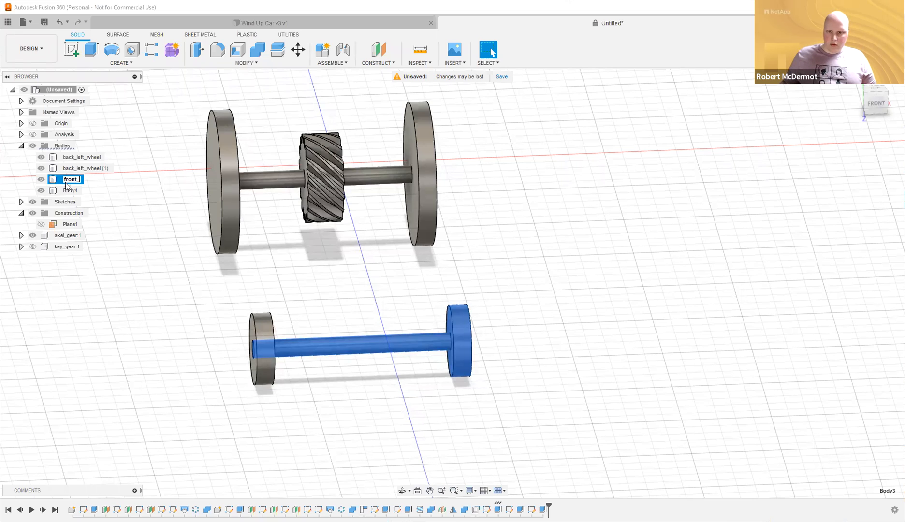
pyautogui.press('Return')
# Rename Body4 to front_right_wheel and hide it.
pyautogui.click(70, 192)
pyautogui.doubleClick(70, 191)
pyautogui.write('fr')
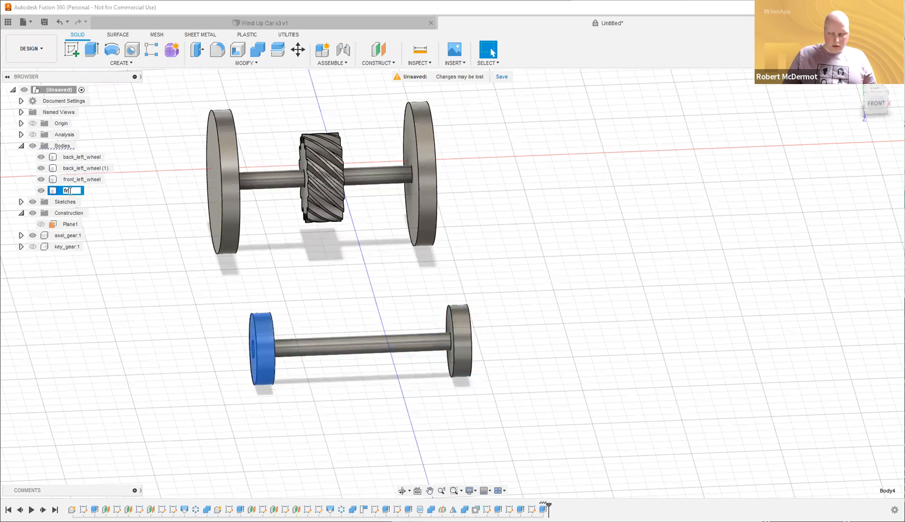
pyautogui.write('ont_right_wheel')
pyautogui.press('Return')
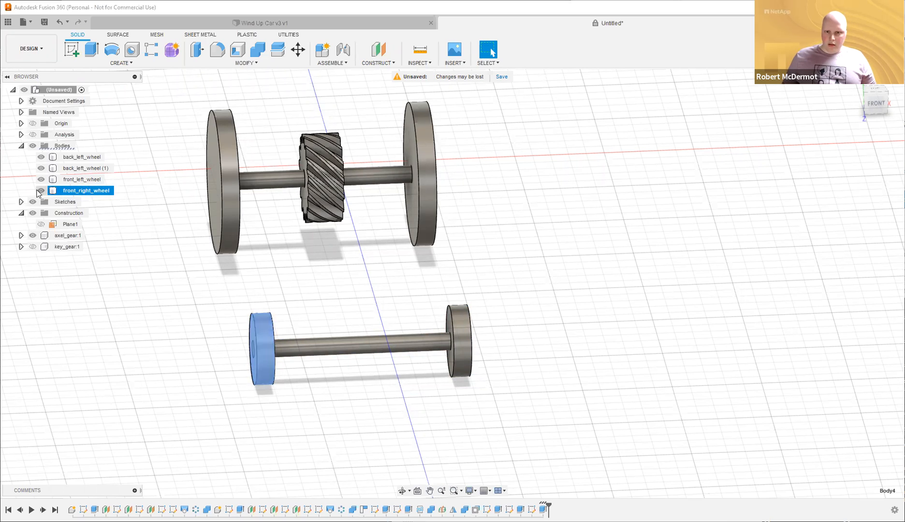
pyautogui.press('v')
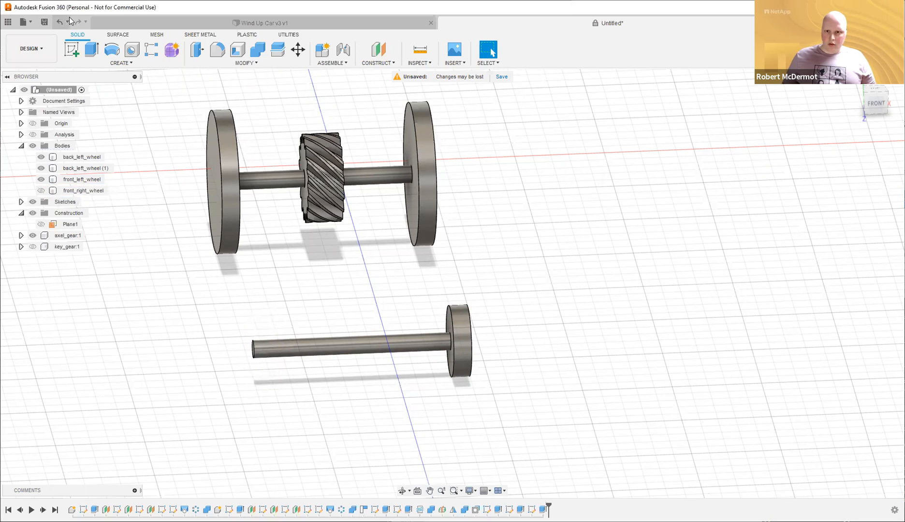
pyautogui.click(121, 62)
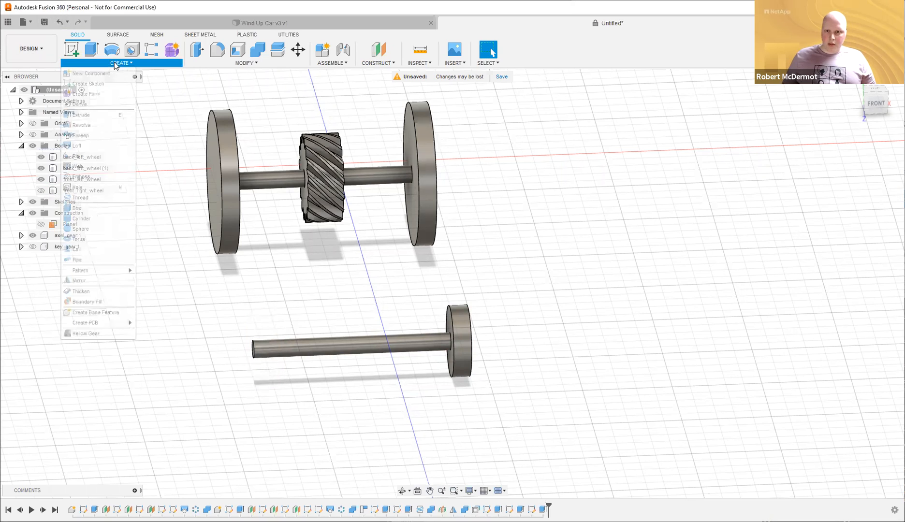
# Add a modeled 5 mm thread to the front axle's end.
pyautogui.click(269, 353)
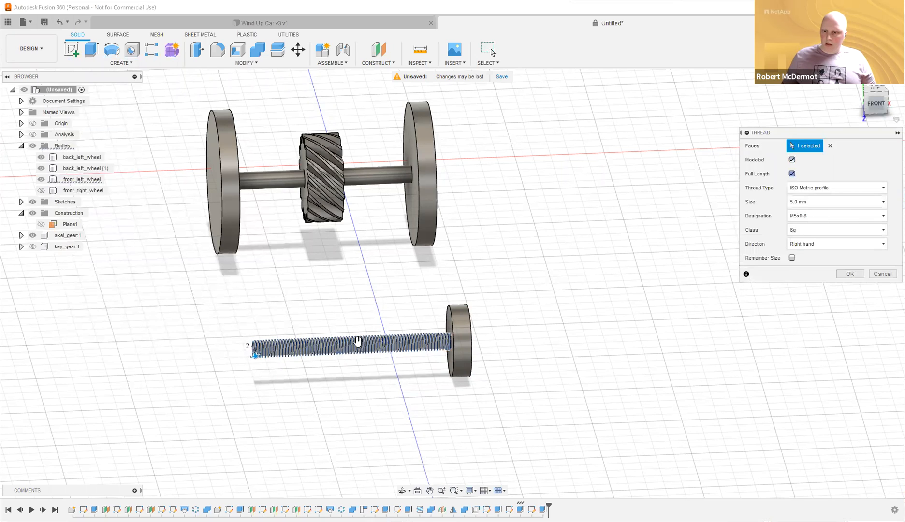
pyautogui.moveTo(292, 341); pyautogui.dragTo(282, 342)
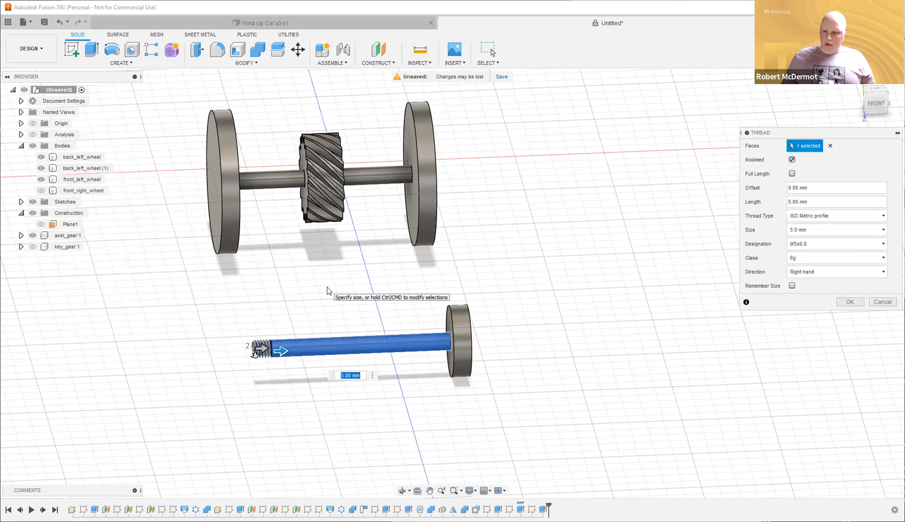
pyautogui.press('Return')
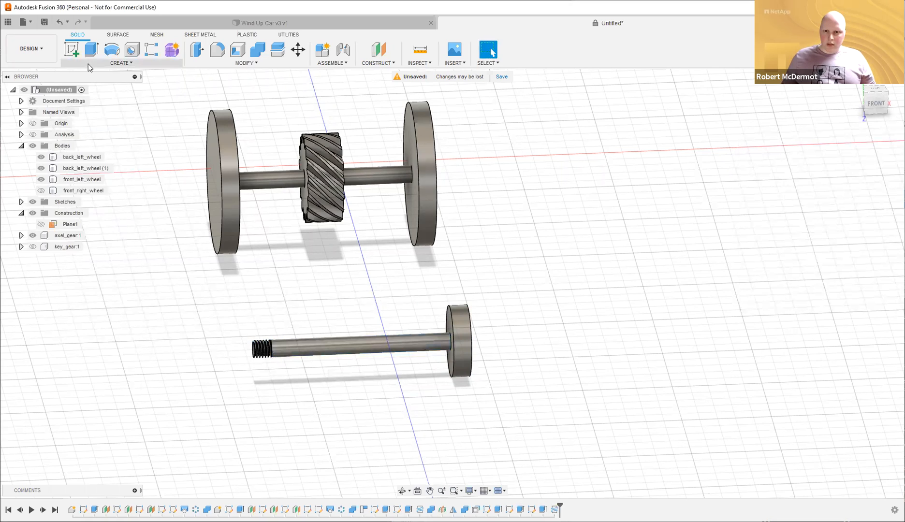
# Show front_right_wheel and Combine-cut a matching threaded hole, keeping the axle as tool.
pyautogui.click(42, 191)
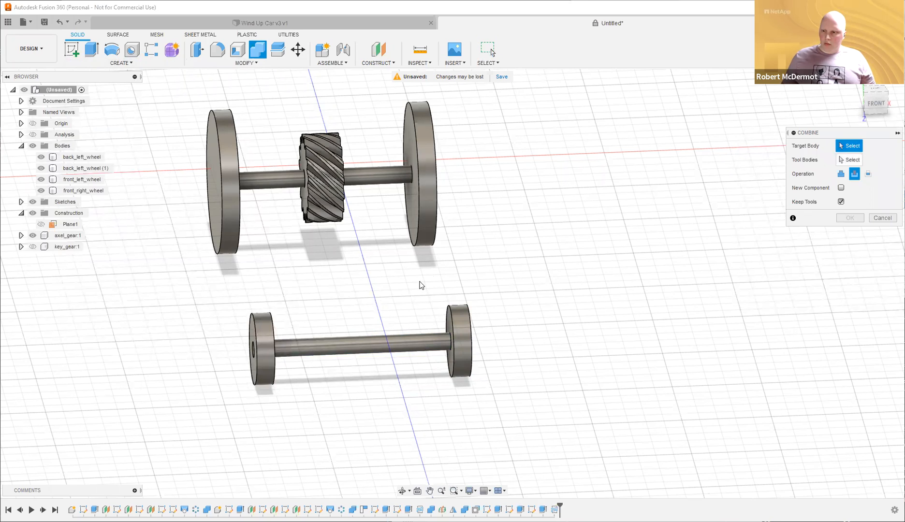
pyautogui.click(266, 333)
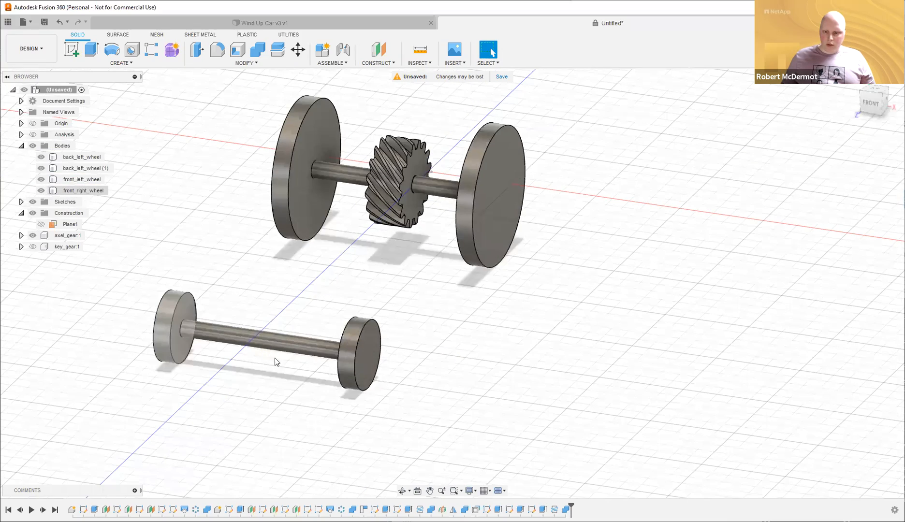
pyautogui.scroll(5, 261, 348)
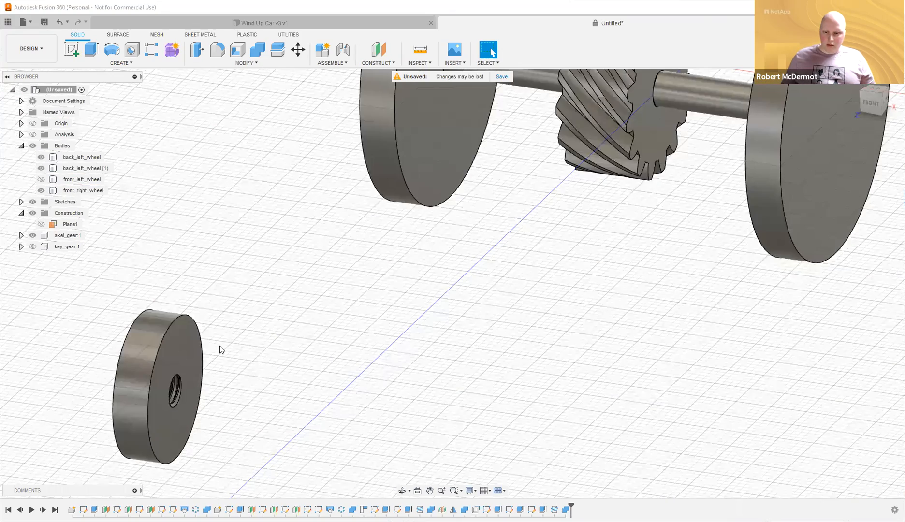
pyautogui.keyDown('shift'); pyautogui.moveTo(220, 346); pyautogui.dragTo(279, 235, button='middle'); pyautogui.keyUp('shift')
pyautogui.moveTo(320, 326); pyautogui.dragTo(357, 308, button='middle')
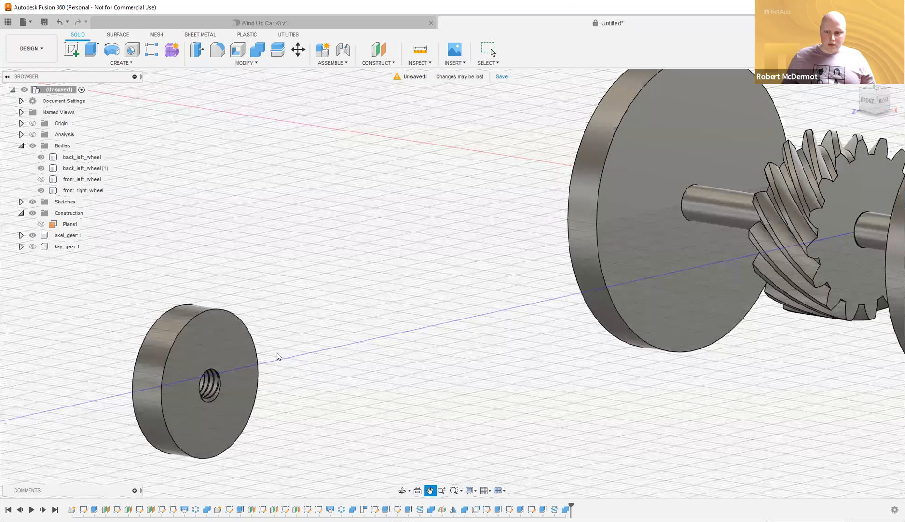
pyautogui.moveTo(276, 352); pyautogui.dragTo(279, 336, button='middle')
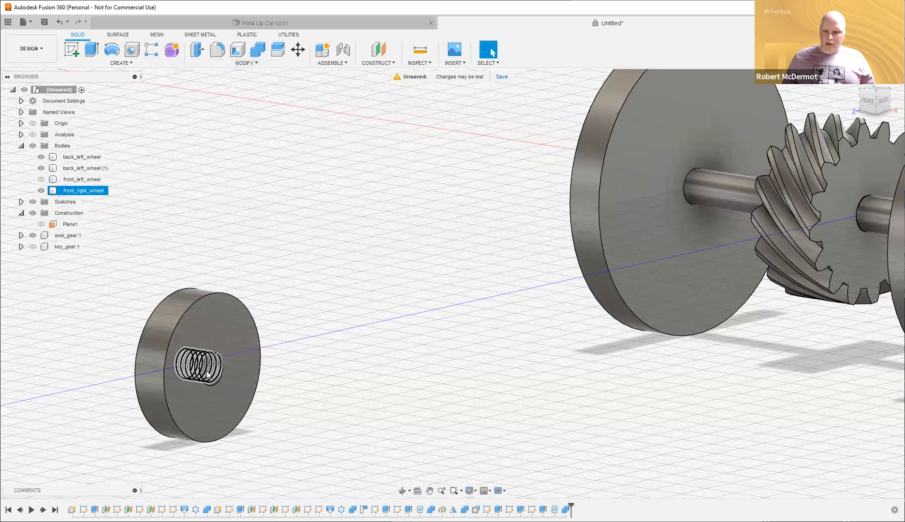
# Offset front_right_wheel's four threaded-hole faces by -0.1 mm with Press Pull (Q).
pyautogui.scroll(5, 208, 375)
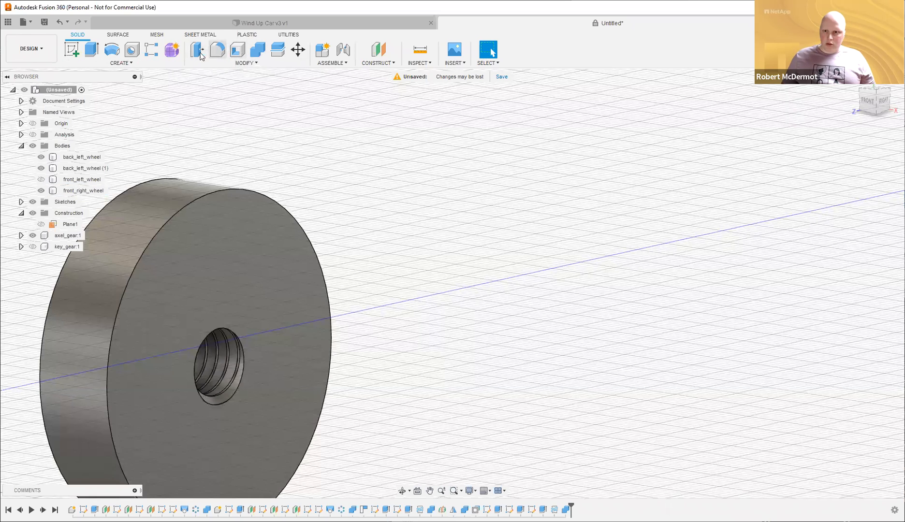
pyautogui.scroll(3, 208, 386)
pyautogui.press('q')
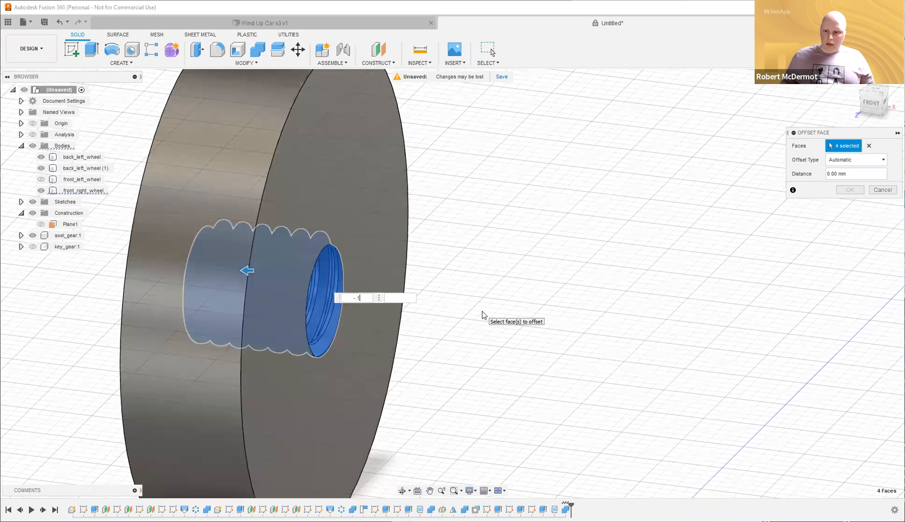
pyautogui.write('-.1')
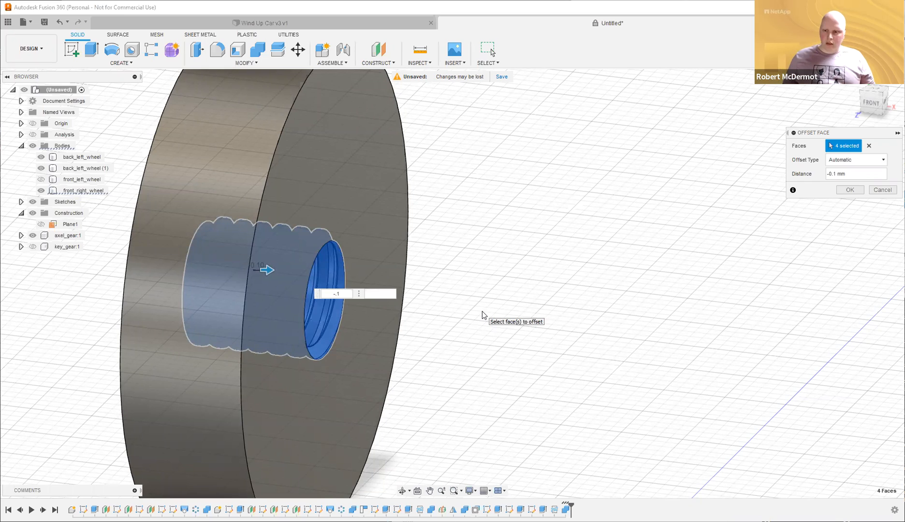
pyautogui.press('Return')
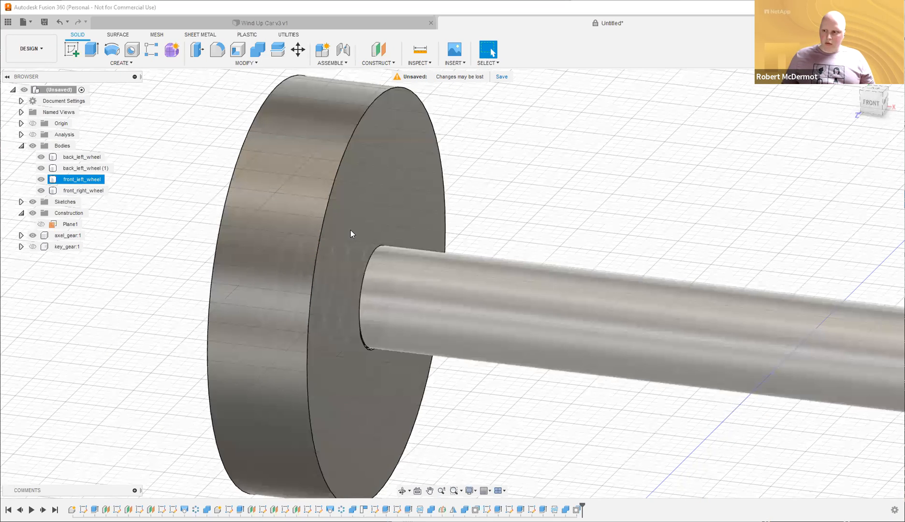
pyautogui.scroll(-5, 551, 216)
# Zoom out, return Home, and orbit below the grid to frame the rear wheels, selecting back_left_wheel.
pyautogui.scroll(-3, 564, 215)
pyautogui.keyDown('shift'); pyautogui.moveTo(564, 214); pyautogui.dragTo(363, 325, button='middle'); pyautogui.keyUp('shift')
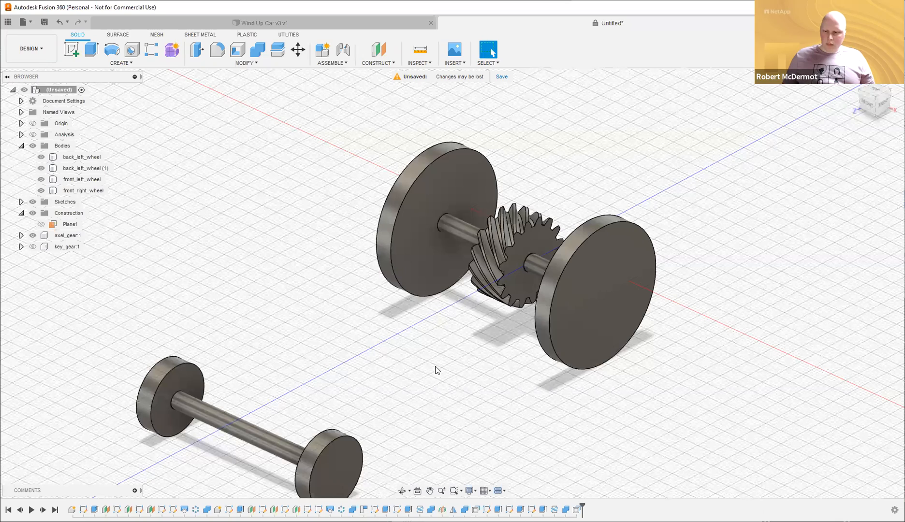
pyautogui.keyDown('shift'); pyautogui.moveTo(437, 366); pyautogui.dragTo(358, 366, button='middle'); pyautogui.keyUp('shift')
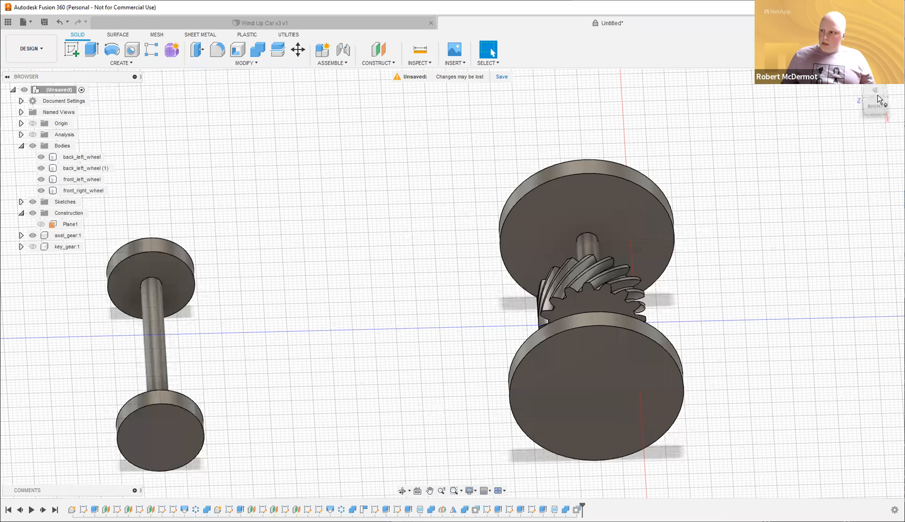
pyautogui.click(860, 101)
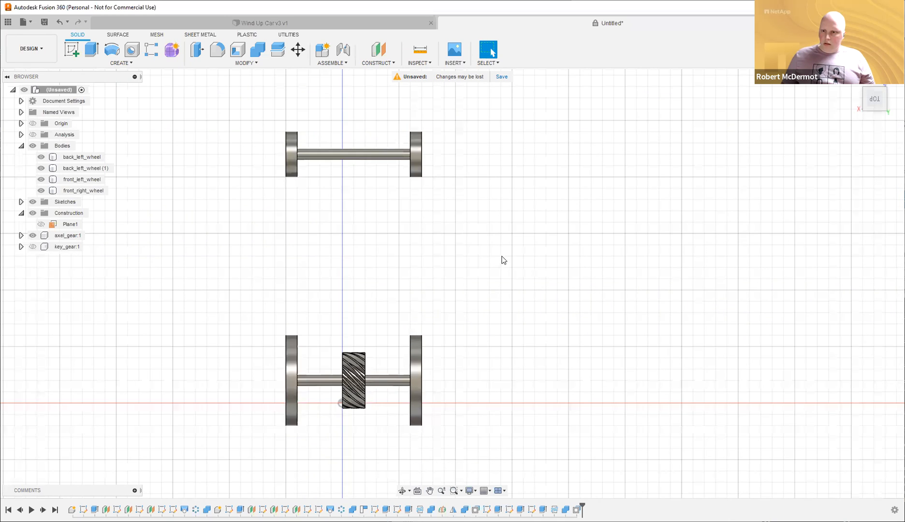
pyautogui.keyDown('shift'); pyautogui.moveTo(505, 259); pyautogui.dragTo(346, 306, button='middle'); pyautogui.keyUp('shift')
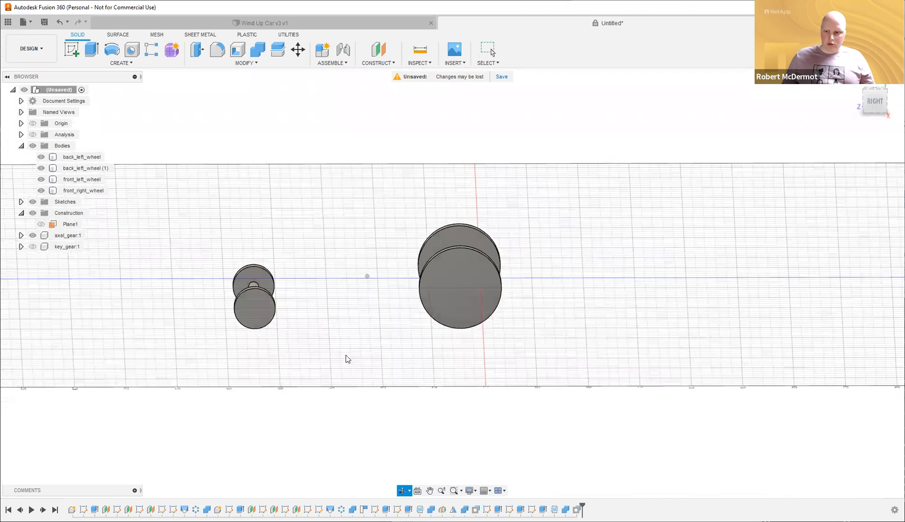
pyautogui.keyDown('shift'); pyautogui.moveTo(563, 323); pyautogui.dragTo(544, 299, button='middle'); pyautogui.keyUp('shift')
pyautogui.scroll(4, 542, 314)
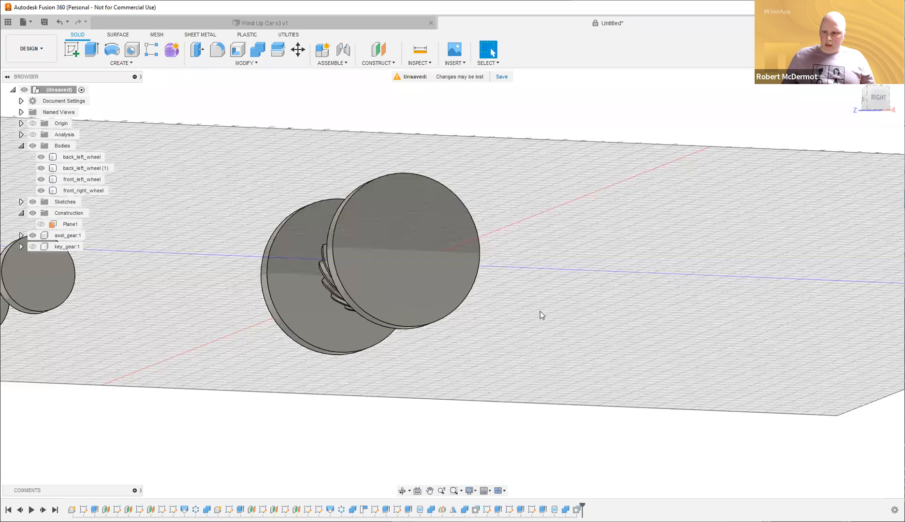
pyautogui.click(393, 329)
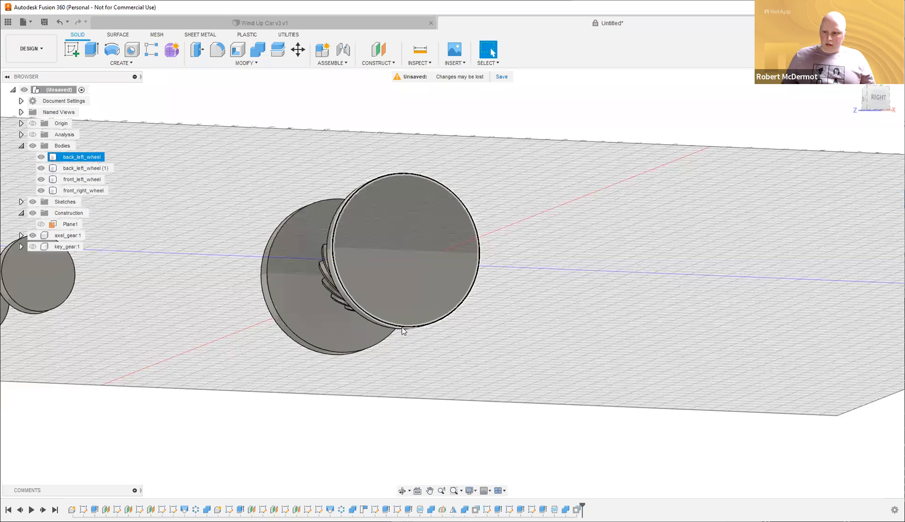
# Create Plane2 tangent to the rear wheel's rim bottom at 0°, and start a sketch on it.
pyautogui.click(387, 64)
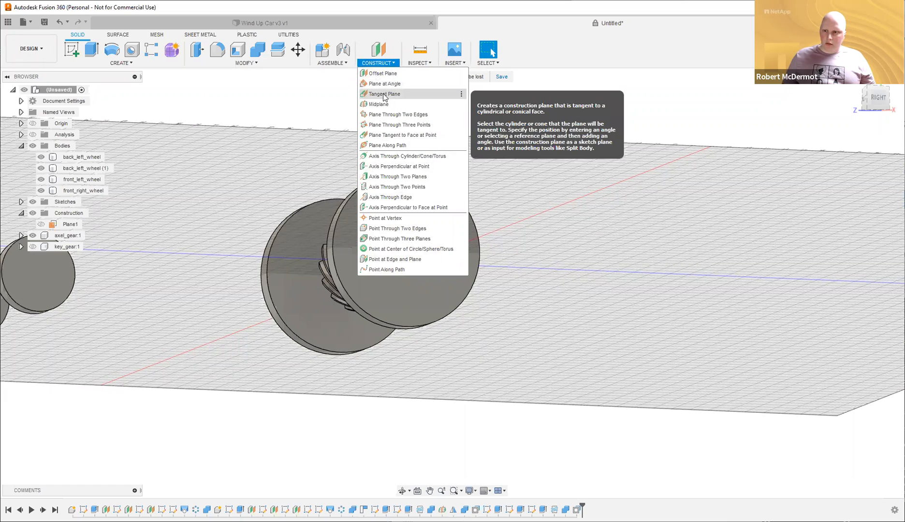
pyautogui.click(399, 328)
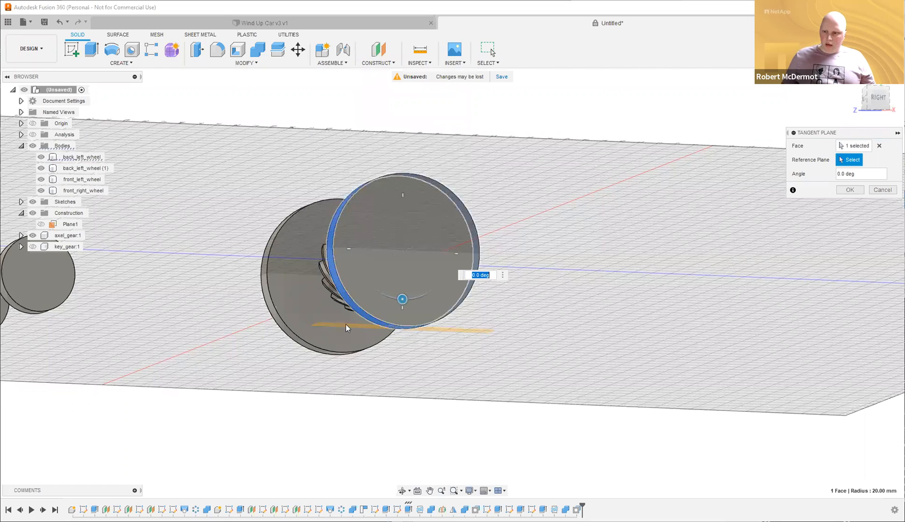
pyautogui.keyDown('shift'); pyautogui.moveTo(632, 318); pyautogui.dragTo(644, 355, button='middle'); pyautogui.keyUp('shift')
pyautogui.keyDown('shift'); pyautogui.moveTo(385, 285); pyautogui.dragTo(385, 287, button='middle'); pyautogui.keyUp('shift')
pyautogui.moveTo(385, 288)
pyautogui.mouseDown()
pyautogui.moveTo(348, 296)
pyautogui.moveTo(386, 298)
pyautogui.mouseUp()
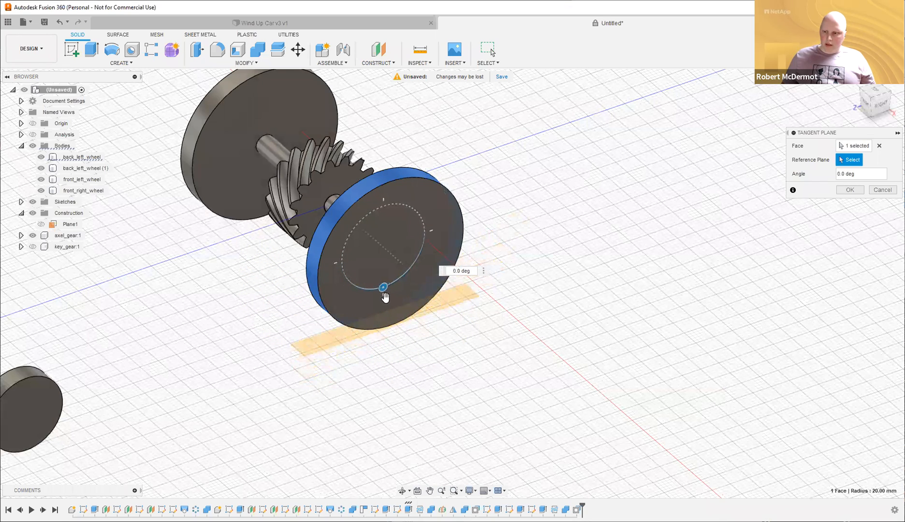
pyautogui.press('Return')
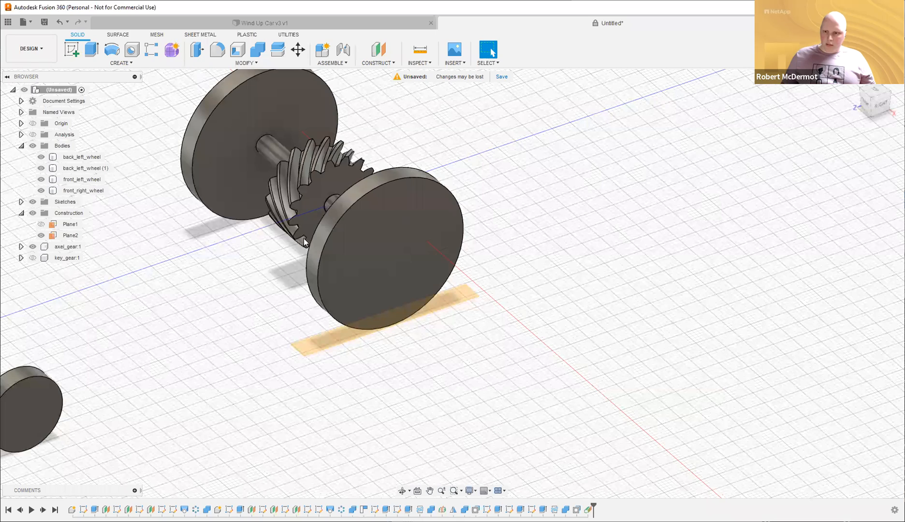
pyautogui.keyDown('shift'); pyautogui.moveTo(479, 297); pyautogui.dragTo(372, 324, button='middle'); pyautogui.keyUp('shift')
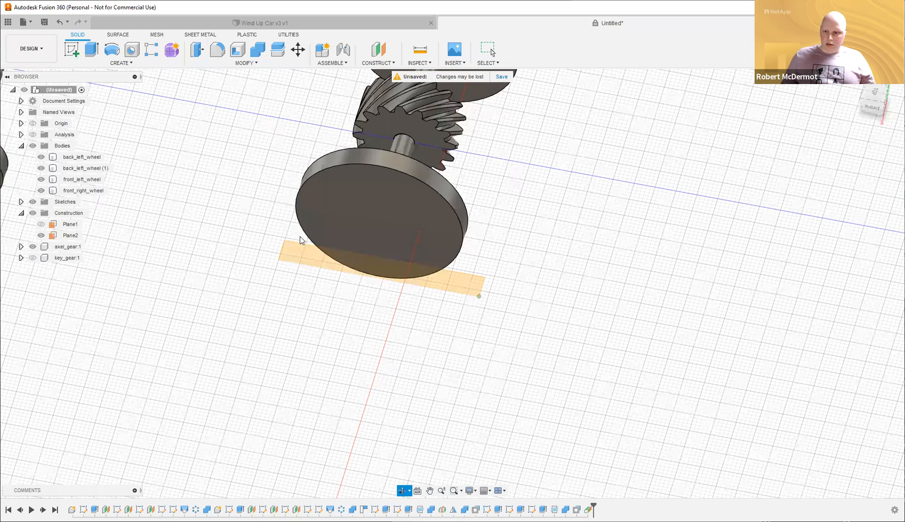
pyautogui.moveTo(299, 236); pyautogui.dragTo(313, 226)
pyautogui.press('Escape')
pyautogui.click(71, 49)
pyautogui.click(307, 239)
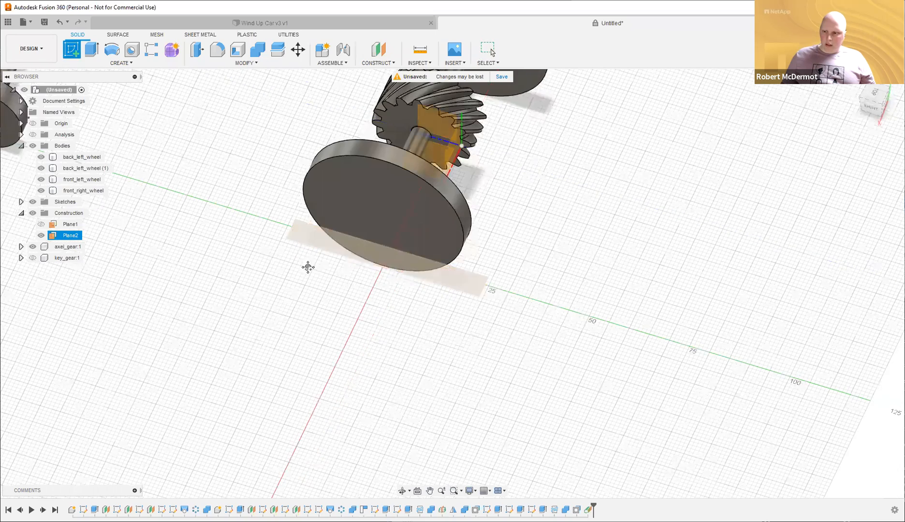
# Draw a roughly 42 × 126 mm chassis rectangle from the upper-left to the lower-right wheel.
pyautogui.moveTo(310, 255); pyautogui.dragTo(231, 274, button='middle')
pyautogui.scroll(-2, 331, 248)
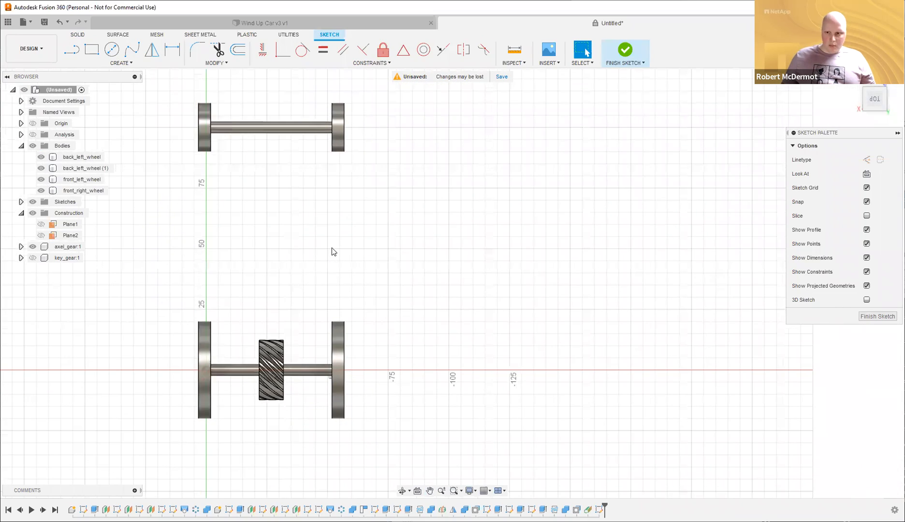
pyautogui.press('r')
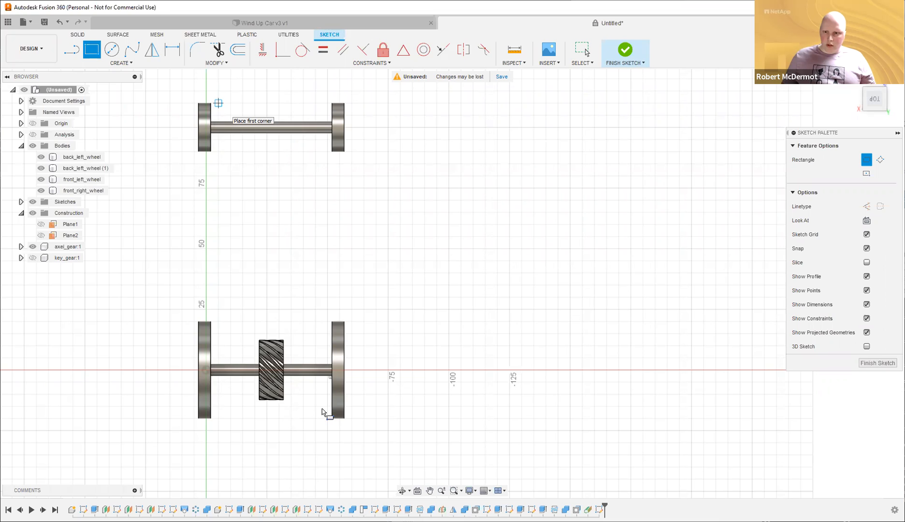
pyautogui.click(218, 103)
pyautogui.click(322, 409)
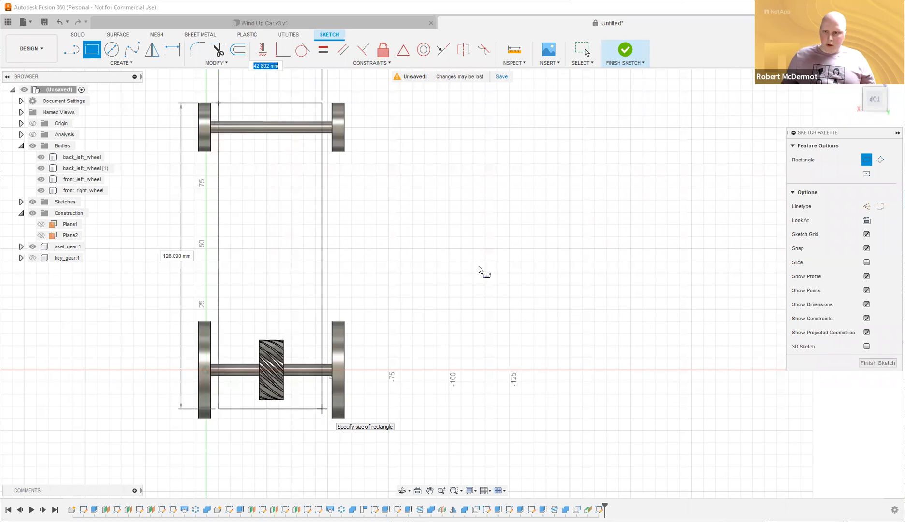
pyautogui.moveTo(354, 142); pyautogui.dragTo(364, 196, button='middle')
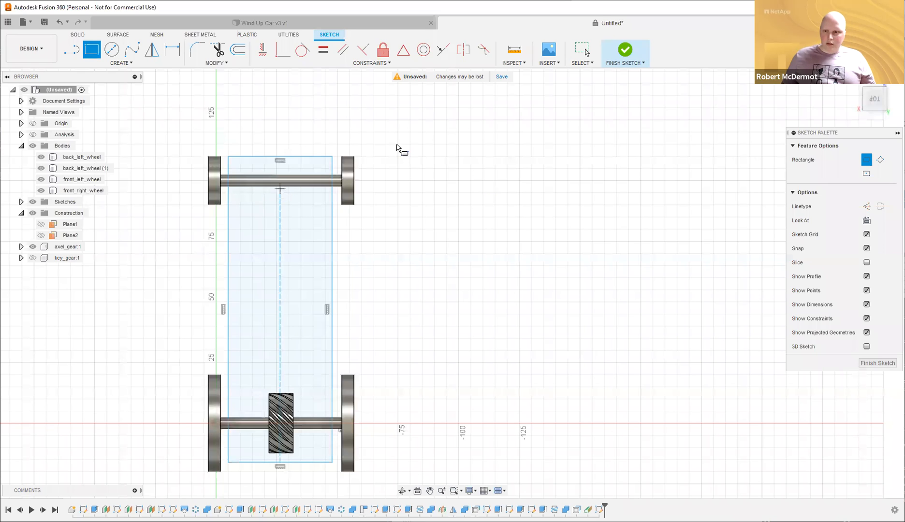
pyautogui.press('Escape')
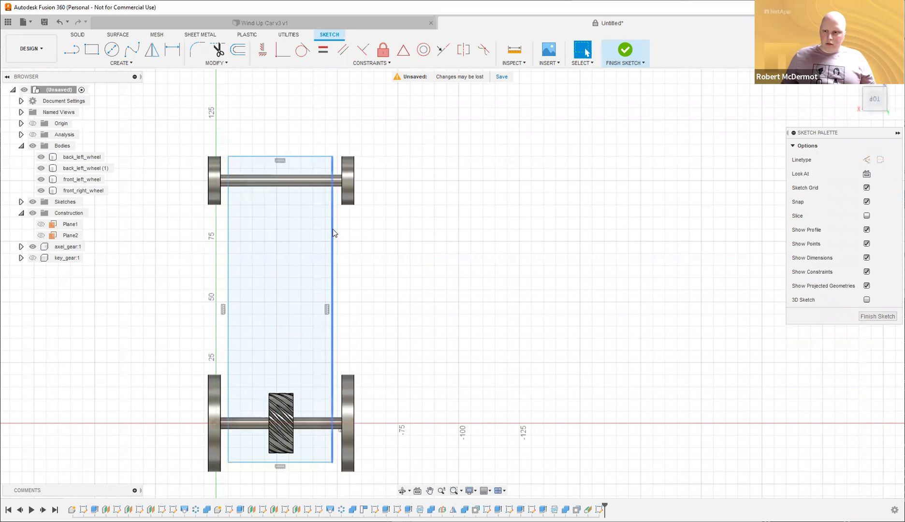
pyautogui.click(330, 237)
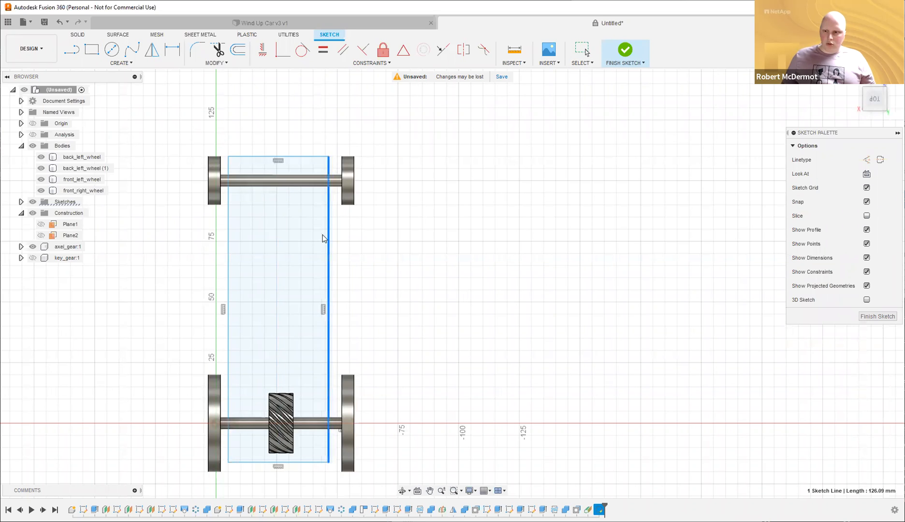
pyautogui.moveTo(302, 156)
pyautogui.mouseDown()
pyautogui.moveTo(303, 171)
pyautogui.moveTo(305, 161)
pyautogui.mouseUp()
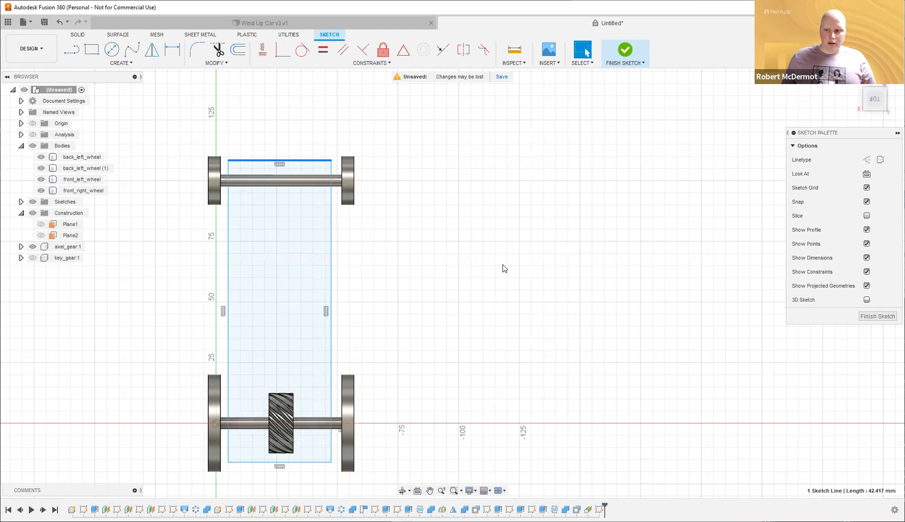
# Project the four wheels' outlines into the Plane2 sketch using P.
pyautogui.click(472, 218)
pyautogui.press('p')
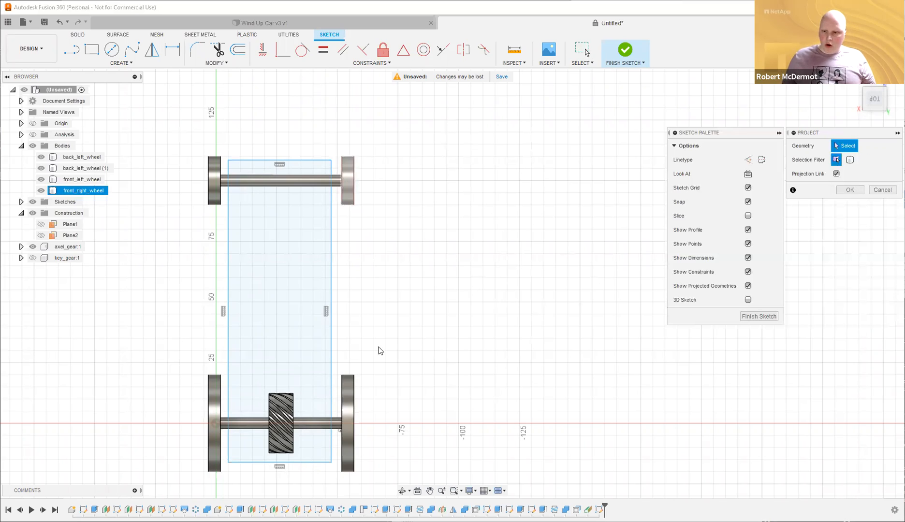
pyautogui.click(212, 178)
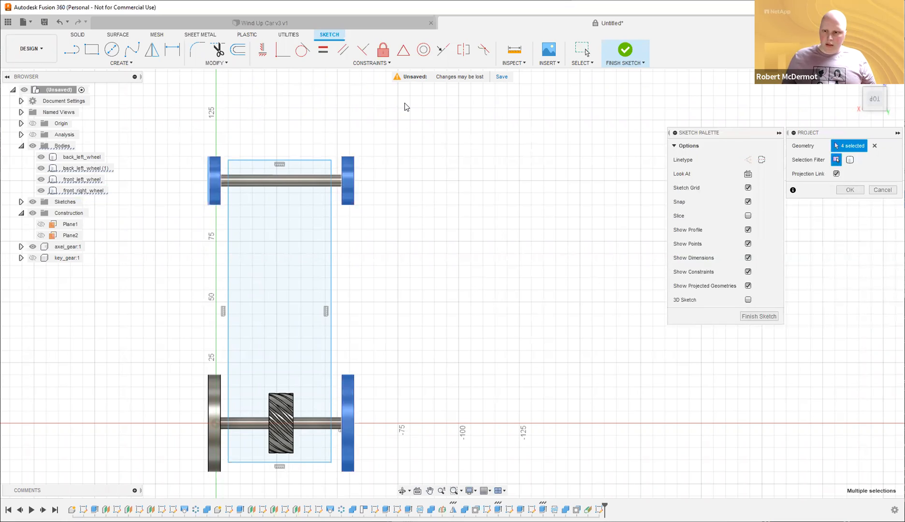
pyautogui.press('Return')
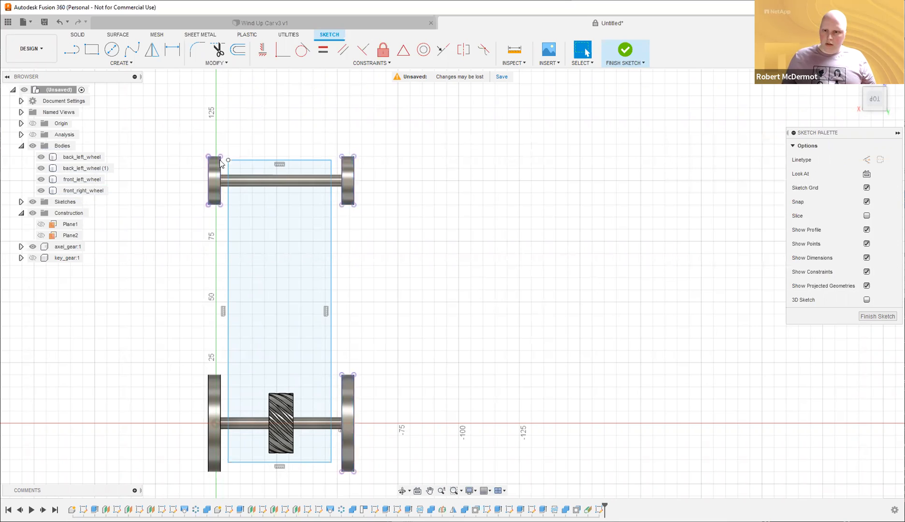
pyautogui.moveTo(519, 181)
pyautogui.keyDown('shift'); pyautogui.mouseDown(button='middle')
pyautogui.moveTo(530, 137)
pyautogui.moveTo(526, 173)
pyautogui.moveTo(473, 207)
pyautogui.mouseUp(button='middle'); pyautogui.keyUp('shift')
# Dimension the rectangle's right and left edges 5 mm from the neighbouring wheels.
pyautogui.scroll(1, 315, 237)
pyautogui.press('d')
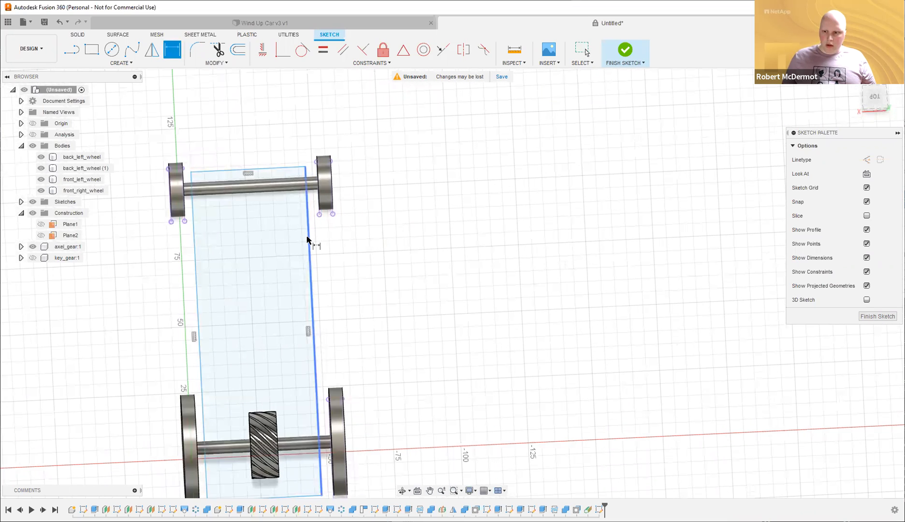
pyautogui.click(309, 236)
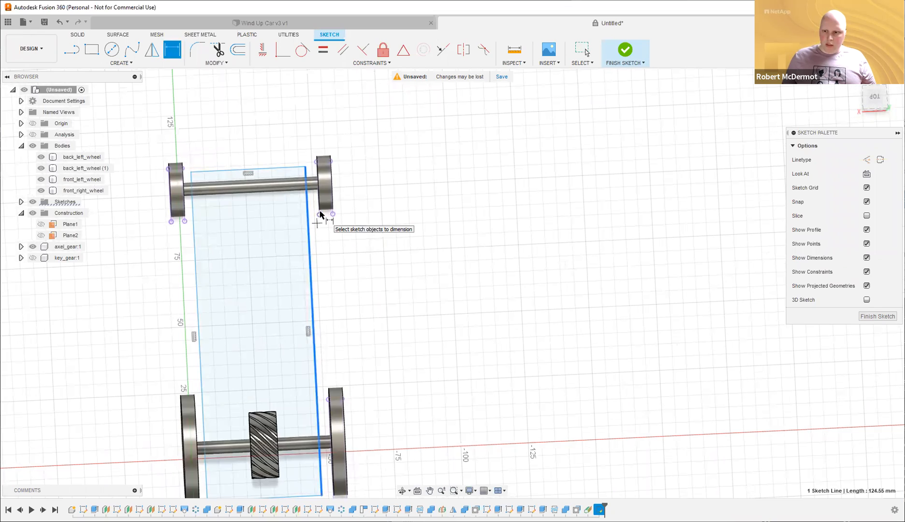
pyautogui.click(319, 214)
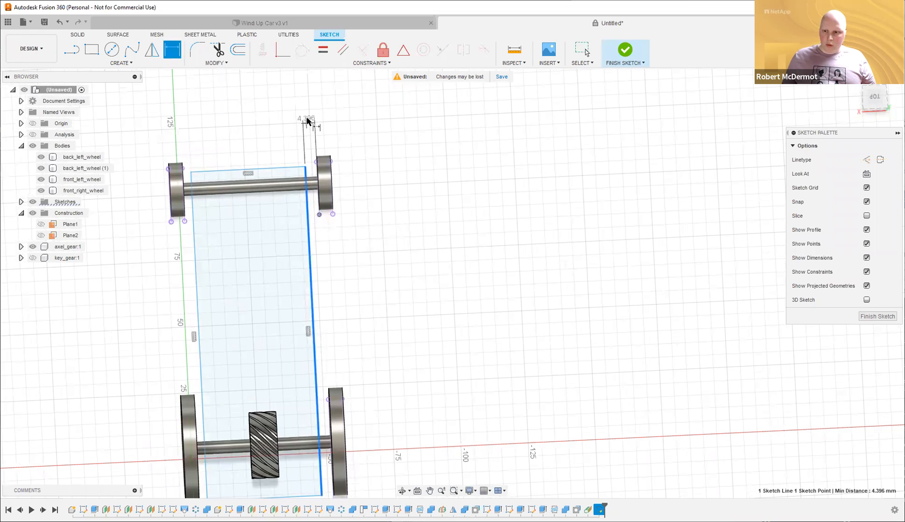
pyautogui.click(394, 123)
pyautogui.write('5')
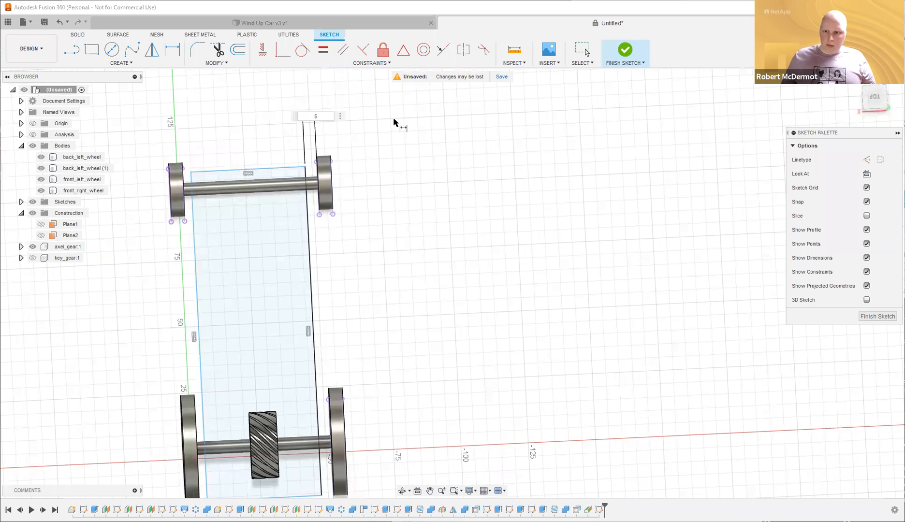
pyautogui.press('Return')
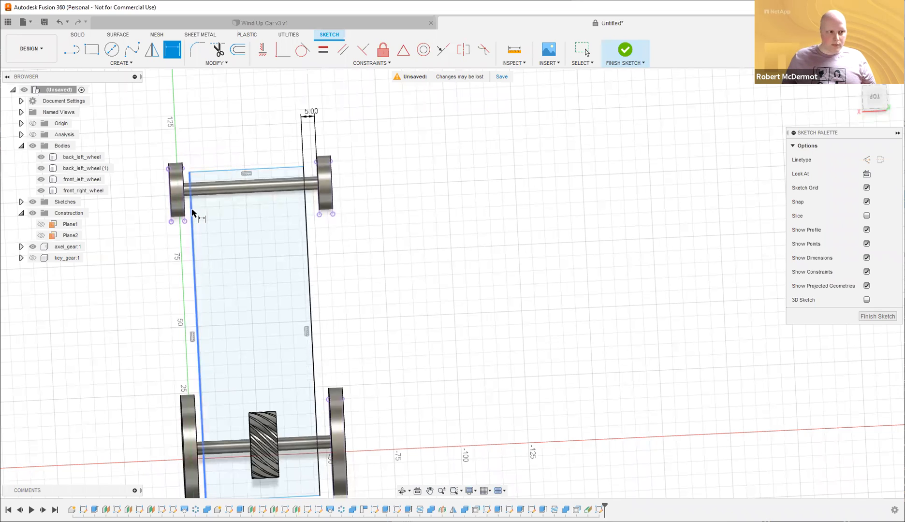
pyautogui.click(193, 213)
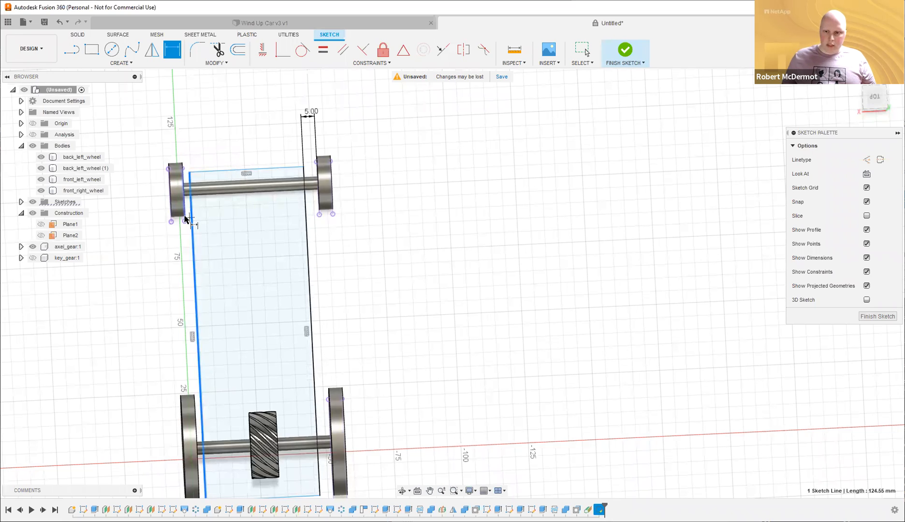
pyautogui.click(194, 127)
pyautogui.write('5')
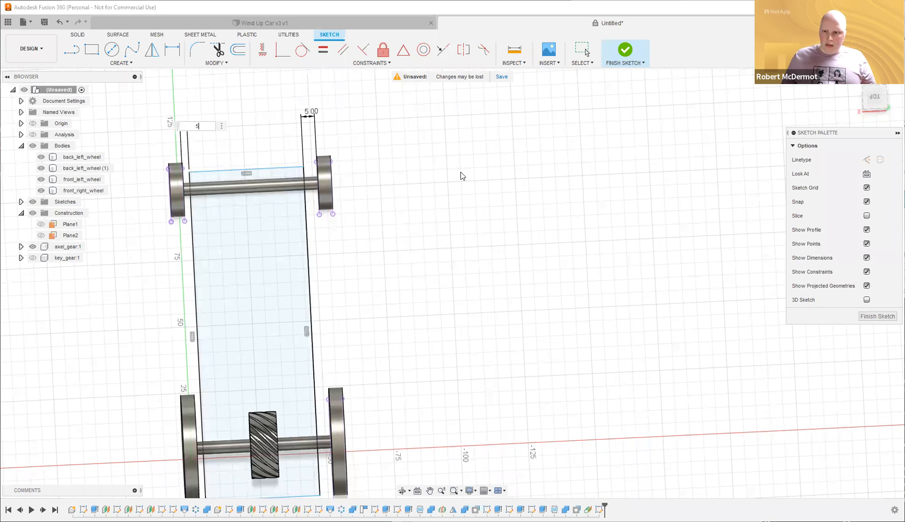
pyautogui.press('Return')
# Pull the rectangle's top edge up and dimension it 5 mm from the wheel.
pyautogui.click(307, 238)
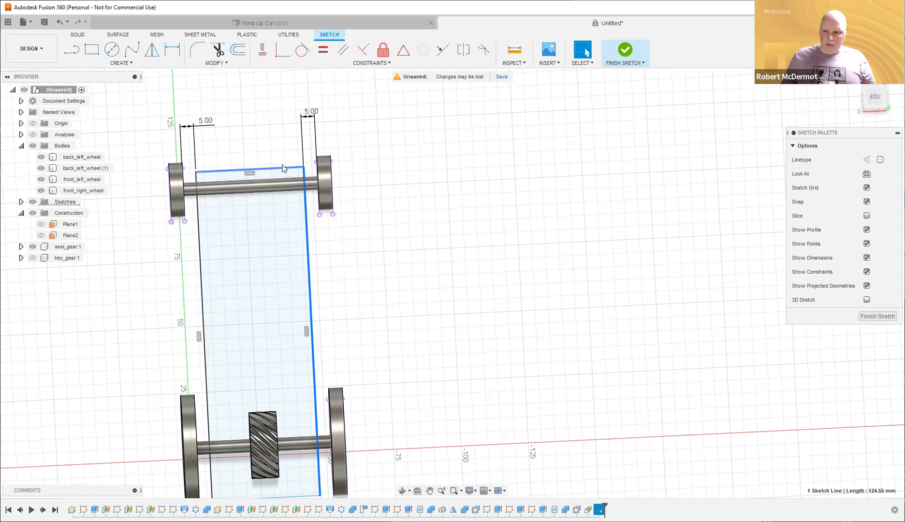
pyautogui.moveTo(283, 169)
pyautogui.mouseDown()
pyautogui.moveTo(278, 104)
pyautogui.moveTo(274, 170)
pyautogui.mouseUp()
pyautogui.click(477, 194)
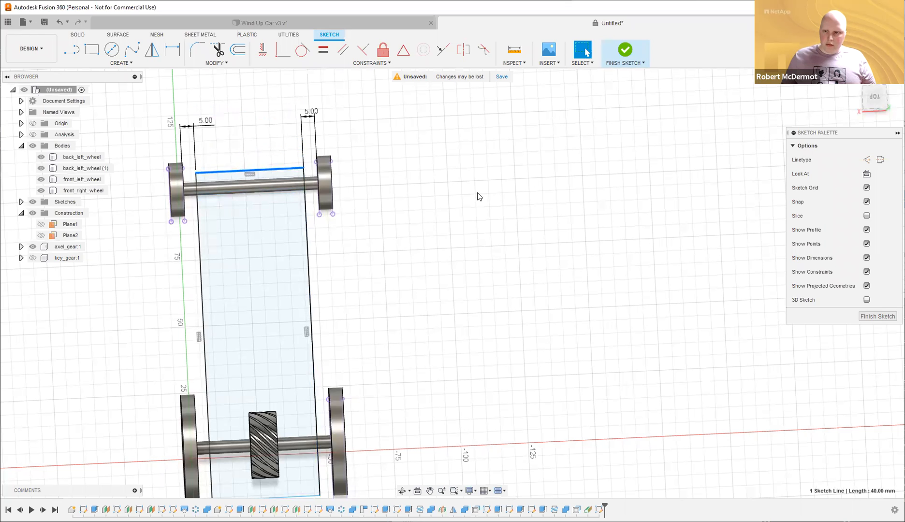
pyautogui.moveTo(473, 202)
pyautogui.keyDown('shift'); pyautogui.mouseDown(button='middle')
pyautogui.moveTo(374, 162)
pyautogui.moveTo(296, 174)
pyautogui.mouseUp(button='middle'); pyautogui.keyUp('shift')
pyautogui.press('d')
pyautogui.click(245, 151)
pyautogui.click(245, 151)
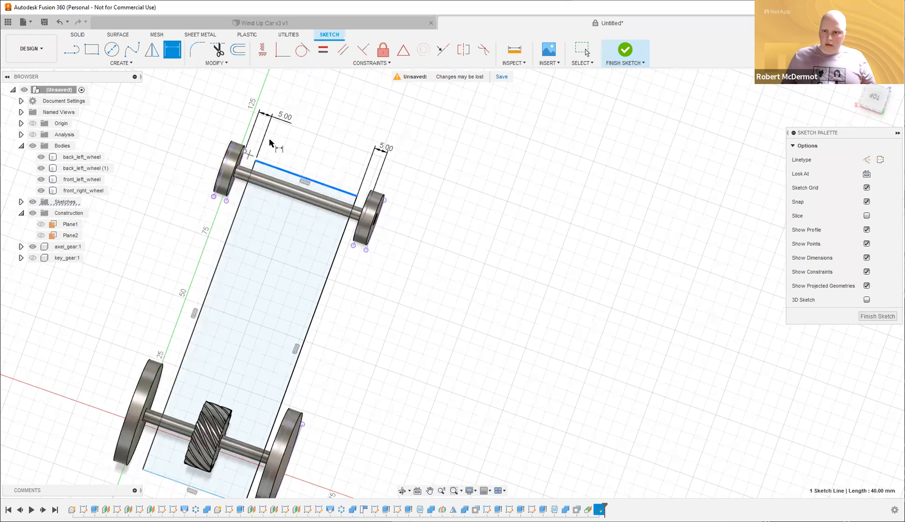
pyautogui.click(312, 148)
pyautogui.write('5')
pyautogui.press('Return')
# Dimension the rectangle's rear end edge 5 mm from the rear wheel, then view it in 3D.
pyautogui.keyDown('shift'); pyautogui.moveTo(464, 200); pyautogui.dragTo(461, 235, button='middle'); pyautogui.keyUp('shift')
pyautogui.scroll(2, 376, 280)
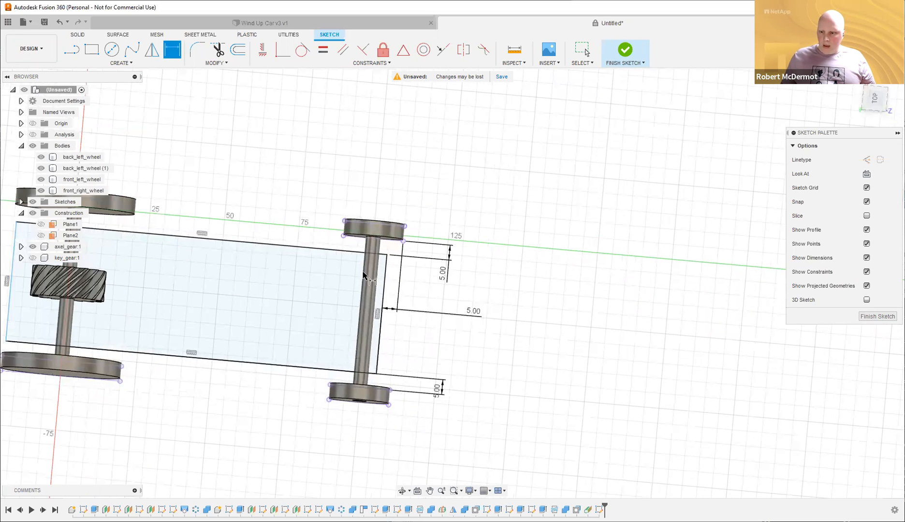
pyautogui.moveTo(785, 326); pyautogui.dragTo(818, 321, button='middle')
pyautogui.press('d')
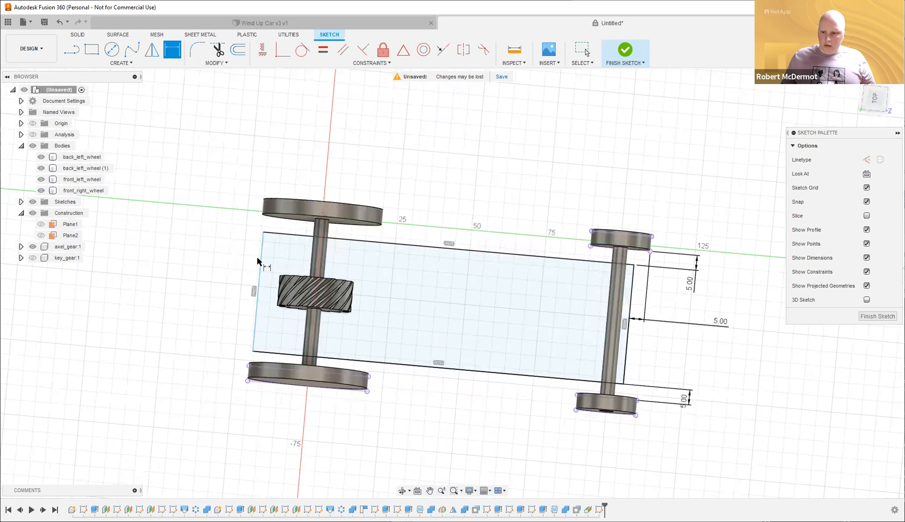
pyautogui.click(261, 263)
pyautogui.click(248, 362)
pyautogui.click(259, 411)
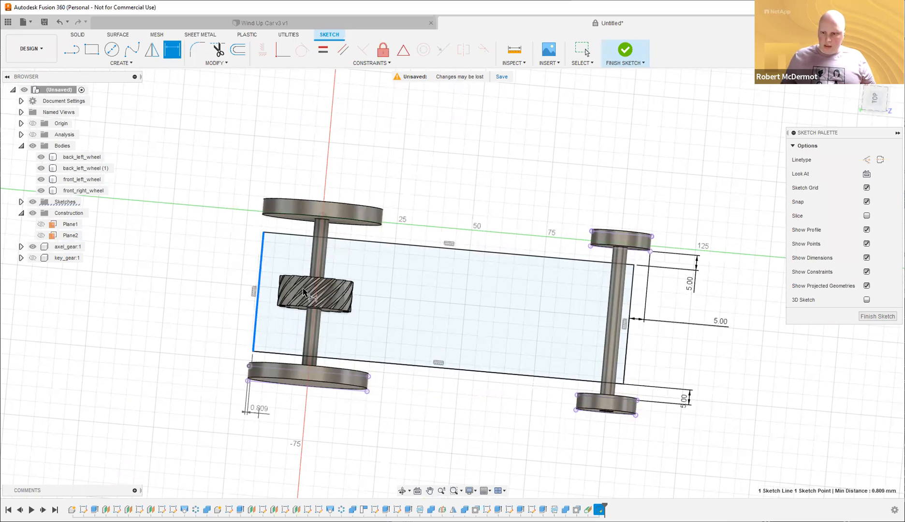
pyautogui.write('5')
pyautogui.press('Return')
pyautogui.keyDown('shift'); pyautogui.moveTo(242, 295); pyautogui.dragTo(453, 249, button='middle'); pyautogui.keyUp('shift')
pyautogui.moveTo(453, 250); pyautogui.dragTo(312, 198, button='middle')
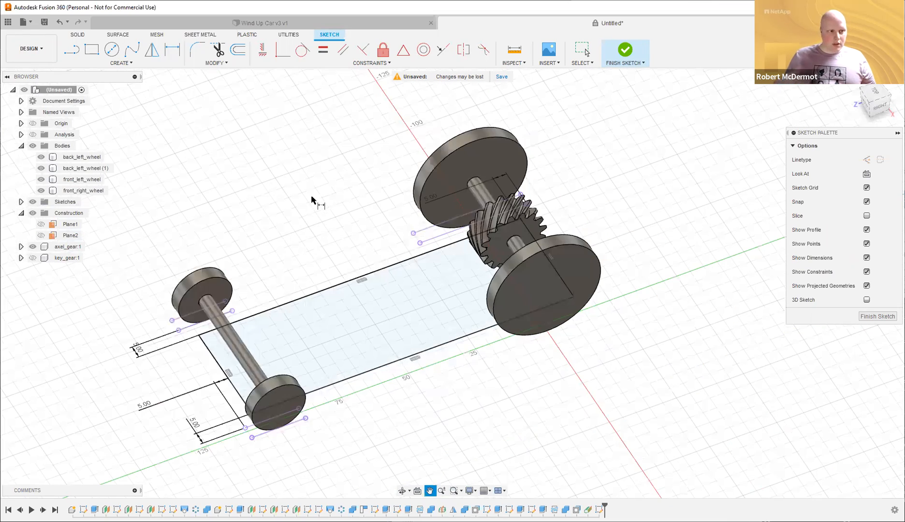
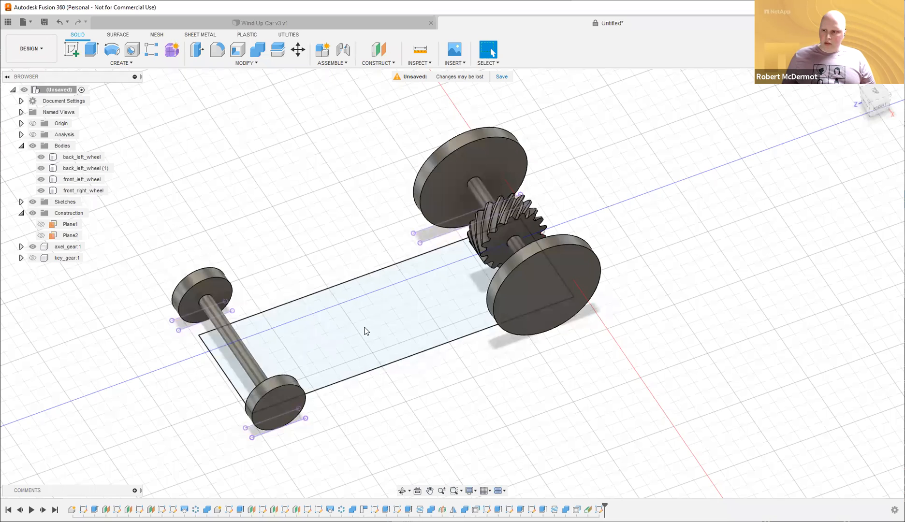
# Extrude the chassis rectangle profile as a new body rather than a cut.
pyautogui.press('e')
pyautogui.click(430, 261)
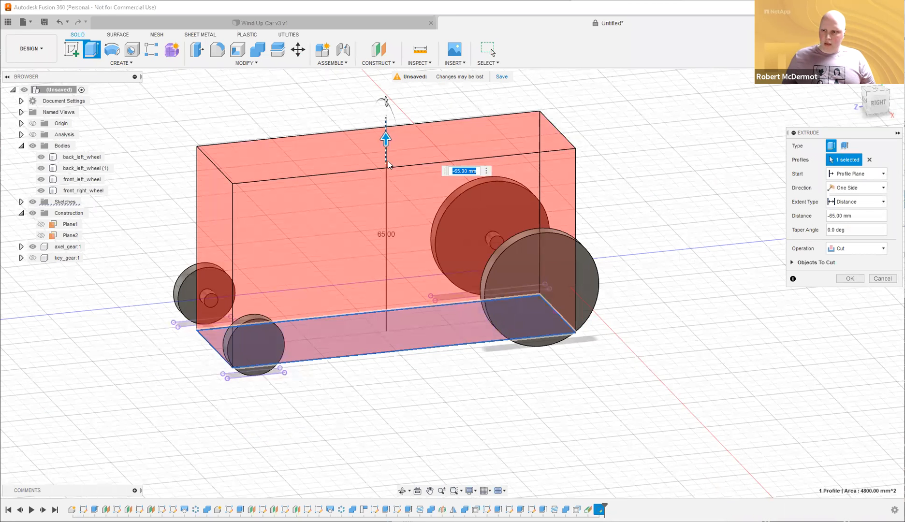
pyautogui.moveTo(389, 164); pyautogui.dragTo(388, 193)
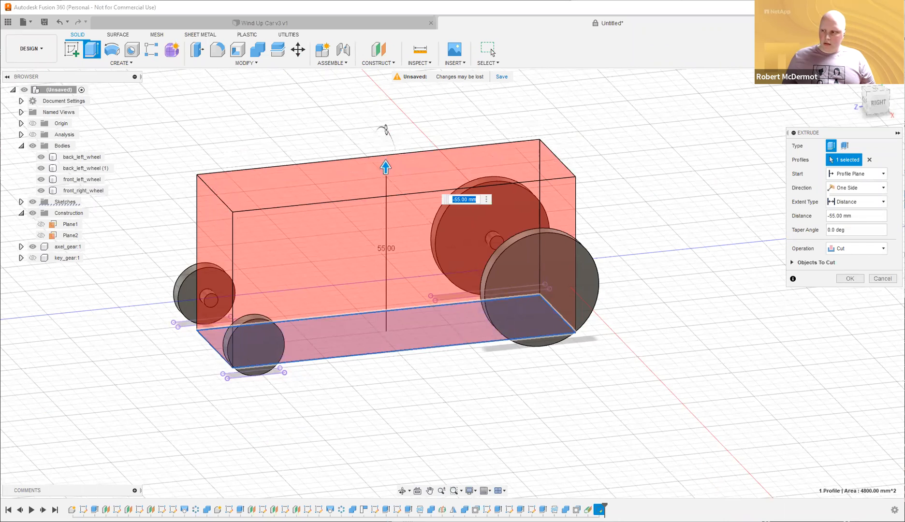
pyautogui.click(880, 249)
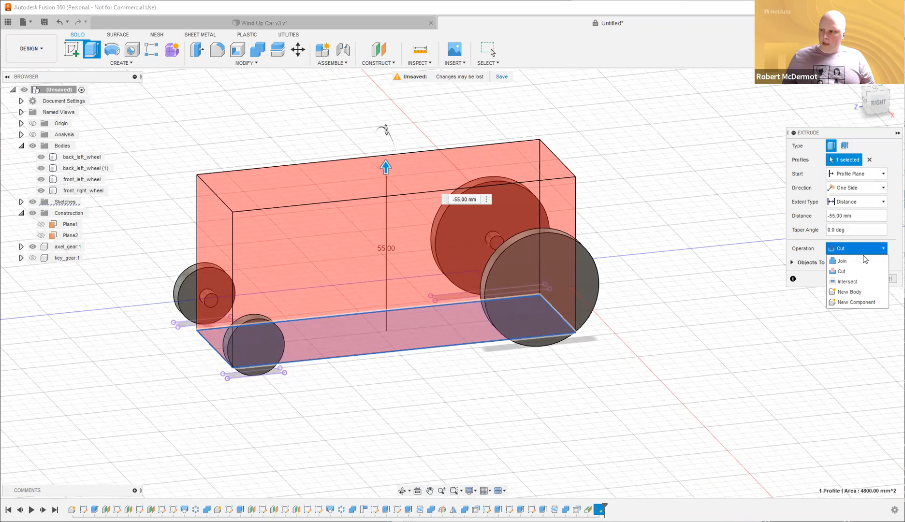
pyautogui.click(856, 292)
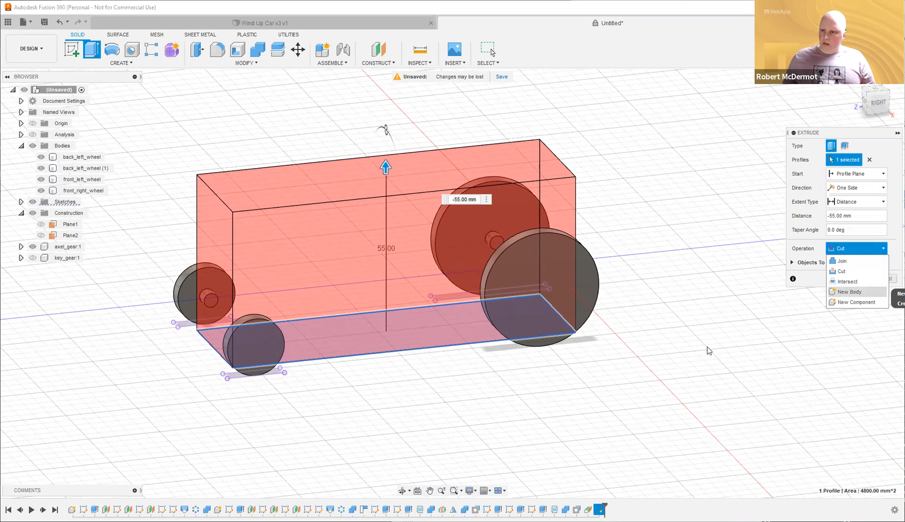
pyautogui.keyDown('shift'); pyautogui.moveTo(746, 330); pyautogui.dragTo(750, 332, button='middle'); pyautogui.keyUp('shift')
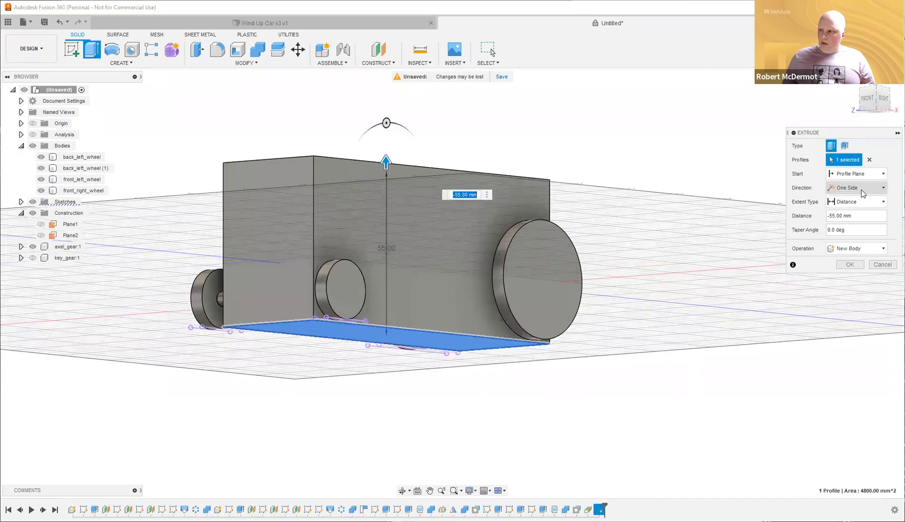
# Start the extrusion from an offset plane at -5 mm.
pyautogui.click(856, 175)
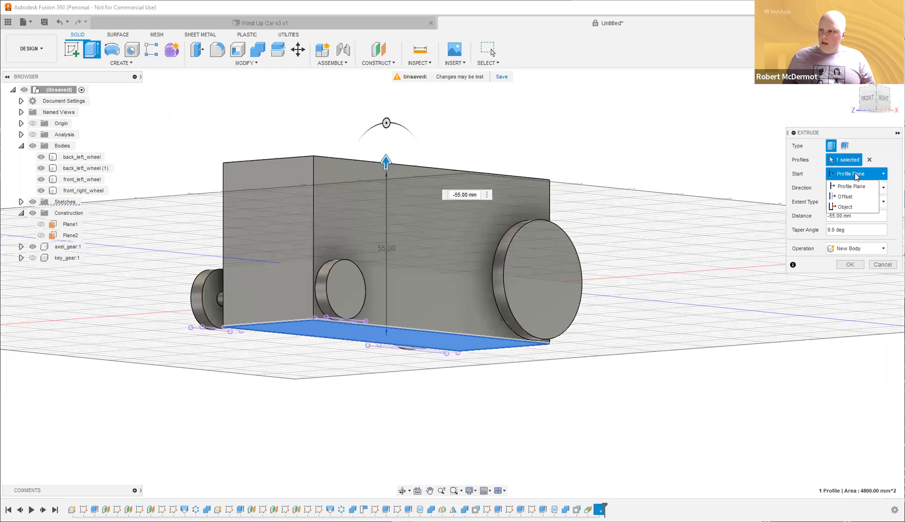
pyautogui.click(857, 199)
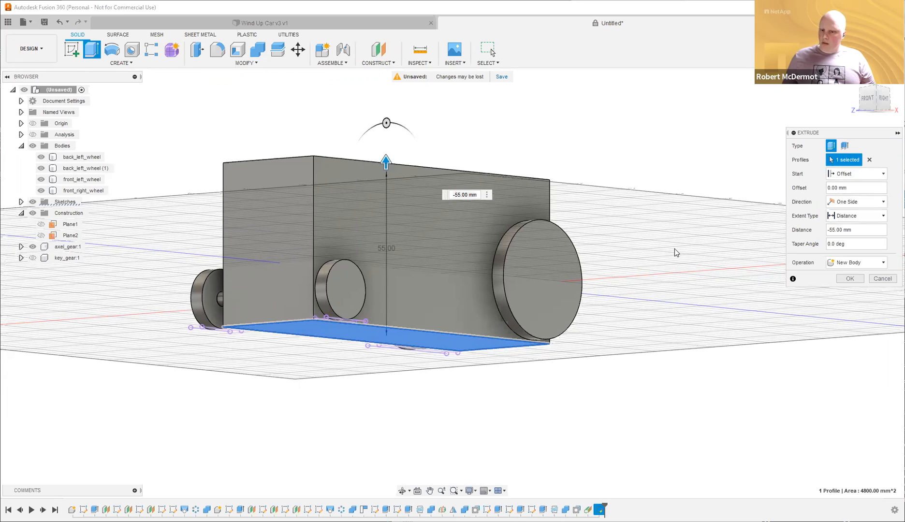
pyautogui.keyDown('shift'); pyautogui.moveTo(674, 247); pyautogui.dragTo(696, 257, button='middle'); pyautogui.keyUp('shift')
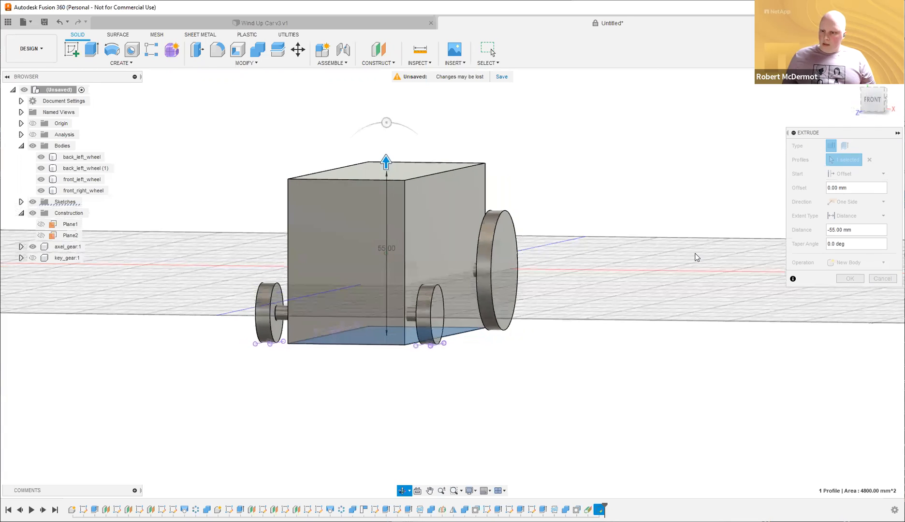
pyautogui.scroll(1, 696, 257)
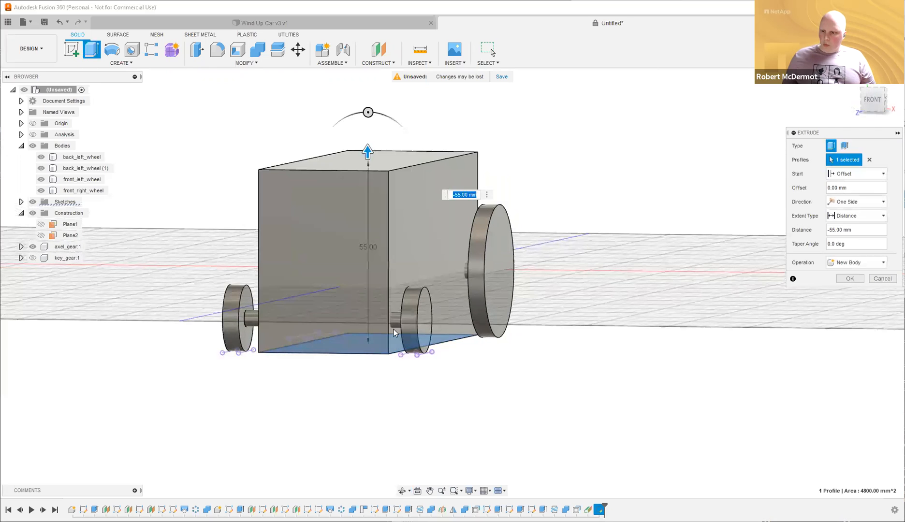
pyautogui.click(857, 189)
pyautogui.write('10')
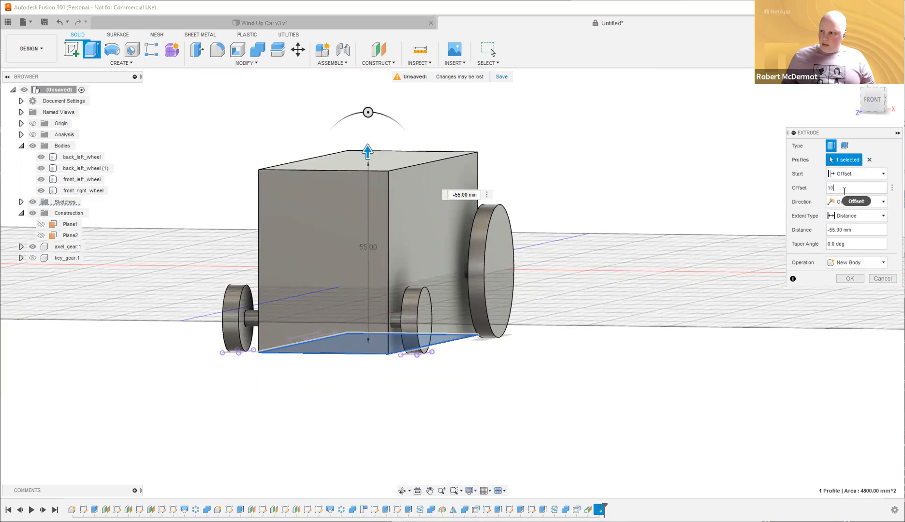
pyautogui.press('BackSpace')
pyautogui.press('BackSpace')
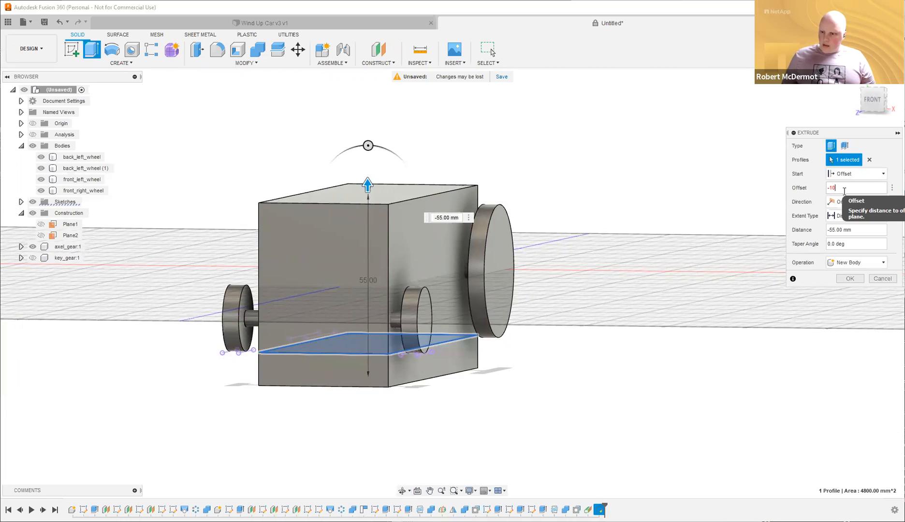
pyautogui.press('BackSpace')
pyautogui.press('BackSpace')
pyautogui.write('5')
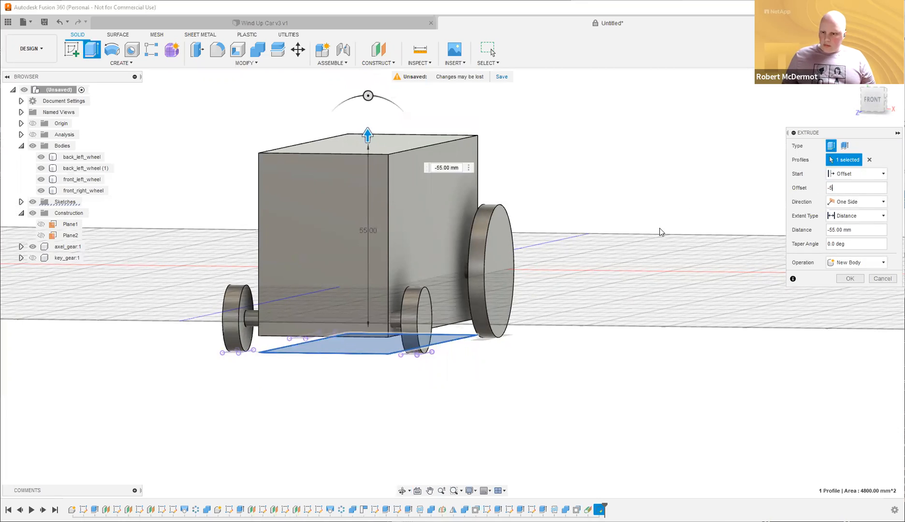
pyautogui.keyDown('shift'); pyautogui.moveTo(662, 222); pyautogui.dragTo(643, 237, button='middle'); pyautogui.keyUp('shift')
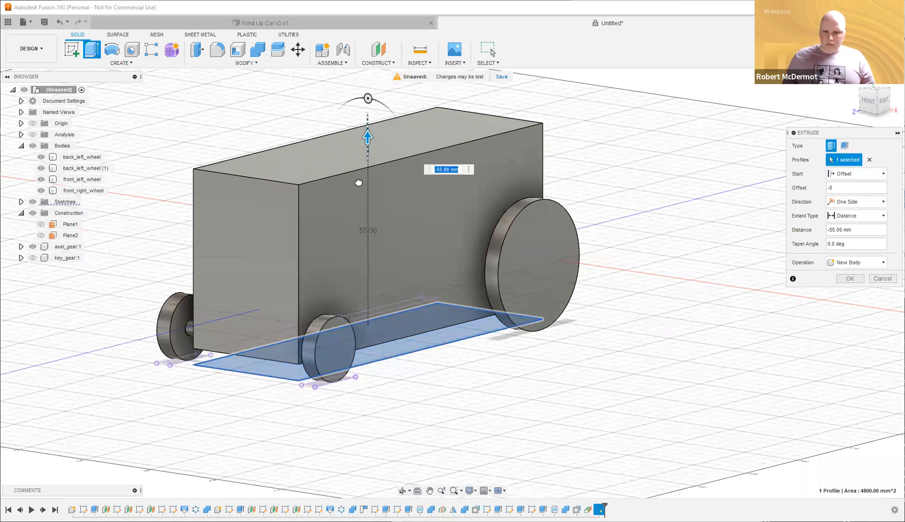
# Set the extrusion depth to 45 mm and confirm the new block body.
pyautogui.moveTo(368, 137); pyautogui.dragTo(359, 183)
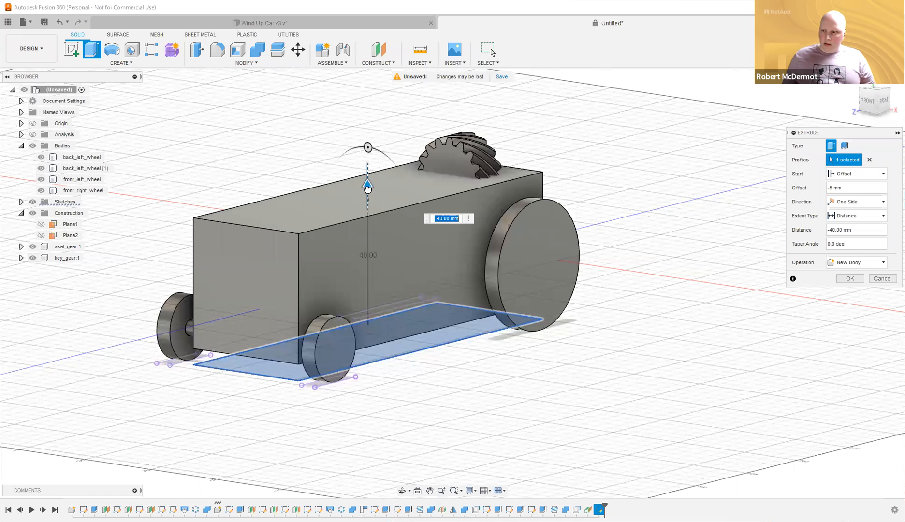
pyautogui.moveTo(369, 172); pyautogui.dragTo(368, 172)
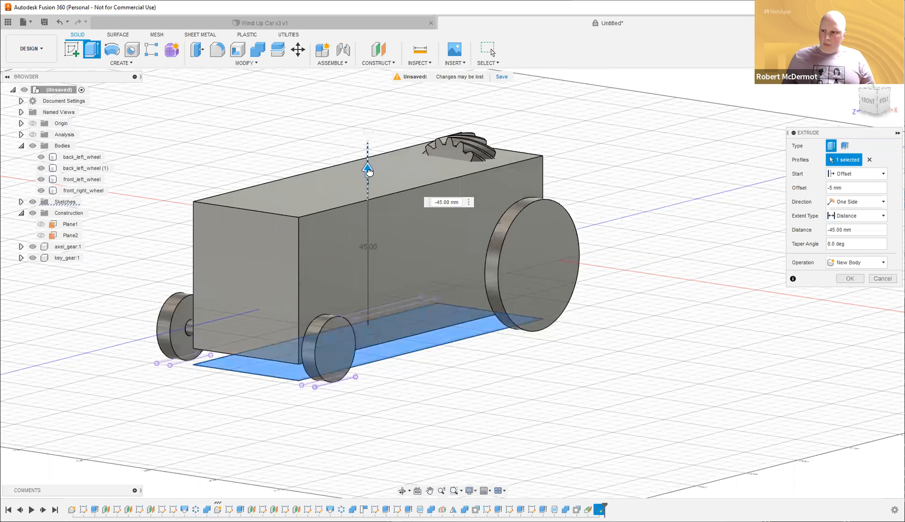
pyautogui.keyDown('shift'); pyautogui.moveTo(586, 144); pyautogui.dragTo(643, 155, button='middle'); pyautogui.keyUp('shift')
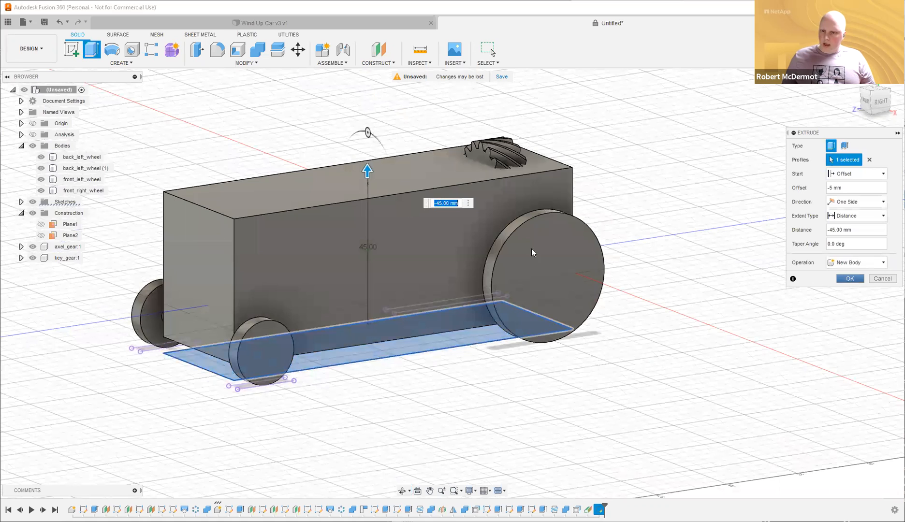
pyautogui.press('Return')
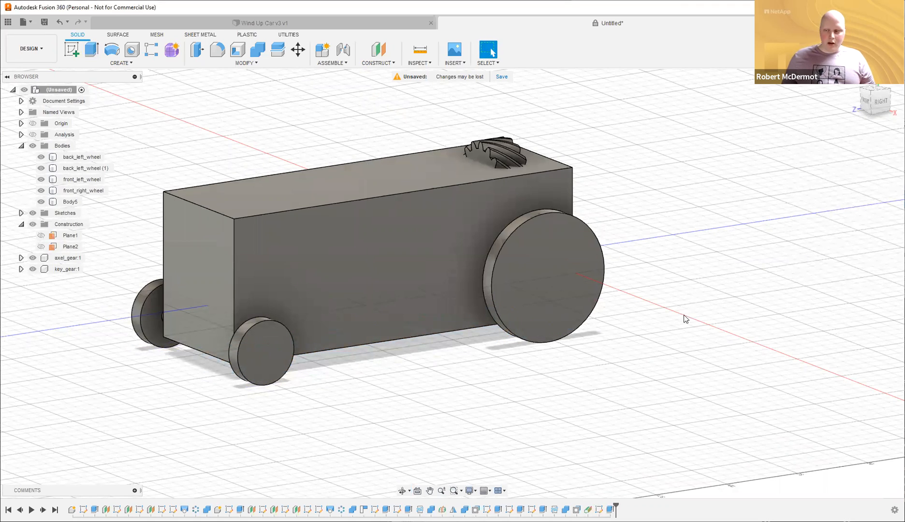
pyautogui.moveTo(703, 346)
pyautogui.keyDown('shift'); pyautogui.mouseDown(button='middle')
pyautogui.moveTo(715, 301)
pyautogui.moveTo(742, 313)
pyautogui.moveTo(732, 342)
pyautogui.moveTo(699, 351)
pyautogui.mouseUp(button='middle'); pyautogui.keyUp('shift')
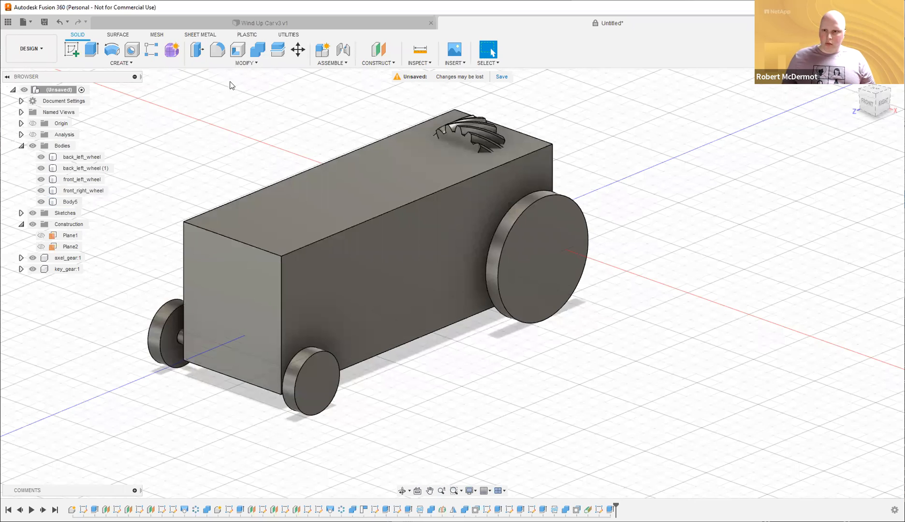
# Shell the chassis from its top face with a 2 mm wall thickness.
pyautogui.click(238, 54)
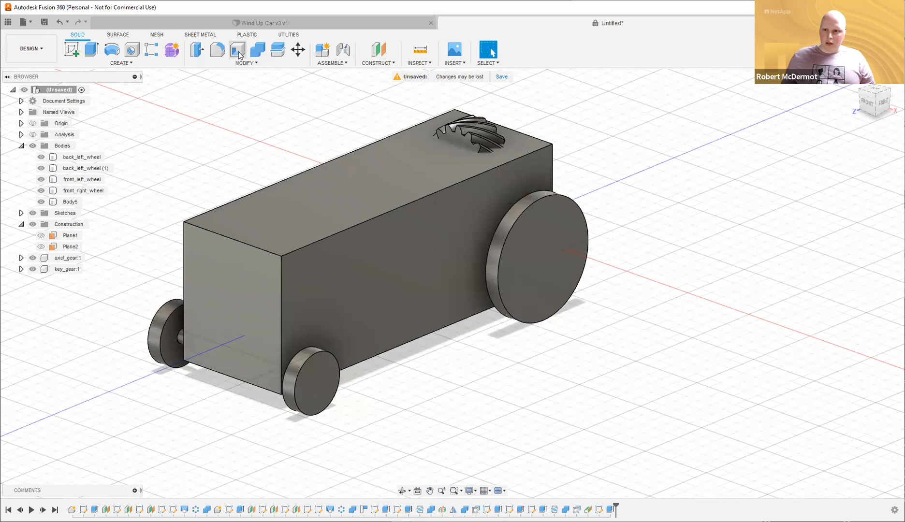
pyautogui.click(352, 201)
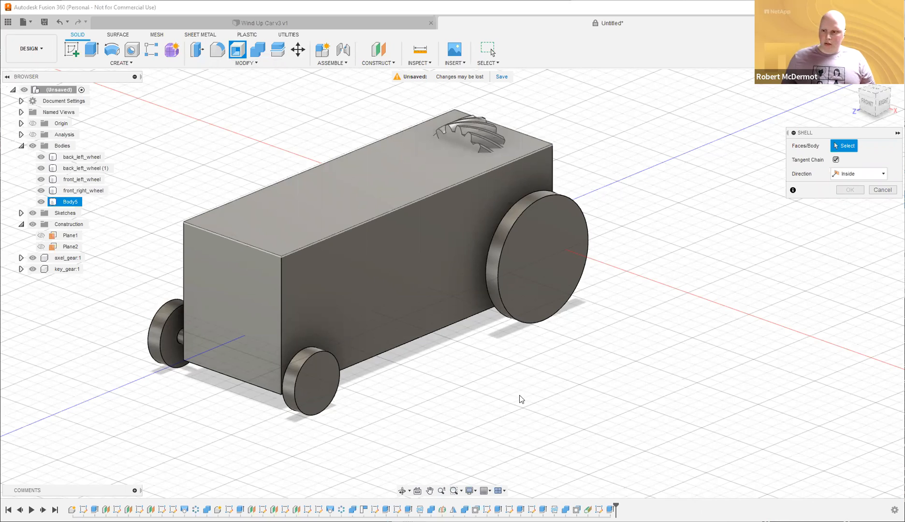
pyautogui.keyDown('shift'); pyautogui.moveTo(516, 356); pyautogui.dragTo(483, 332, button='middle'); pyautogui.keyUp('shift')
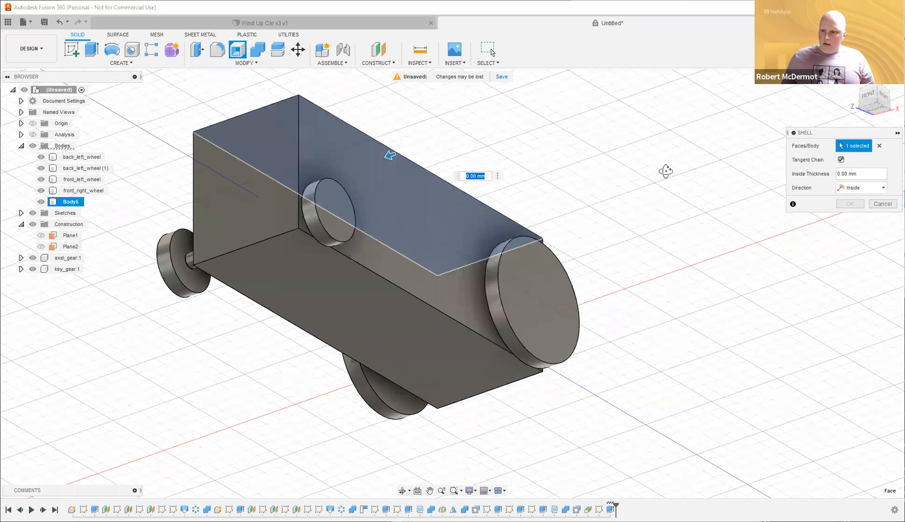
pyautogui.keyDown('shift'); pyautogui.moveTo(469, 251); pyautogui.dragTo(506, 321, button='middle'); pyautogui.keyUp('shift')
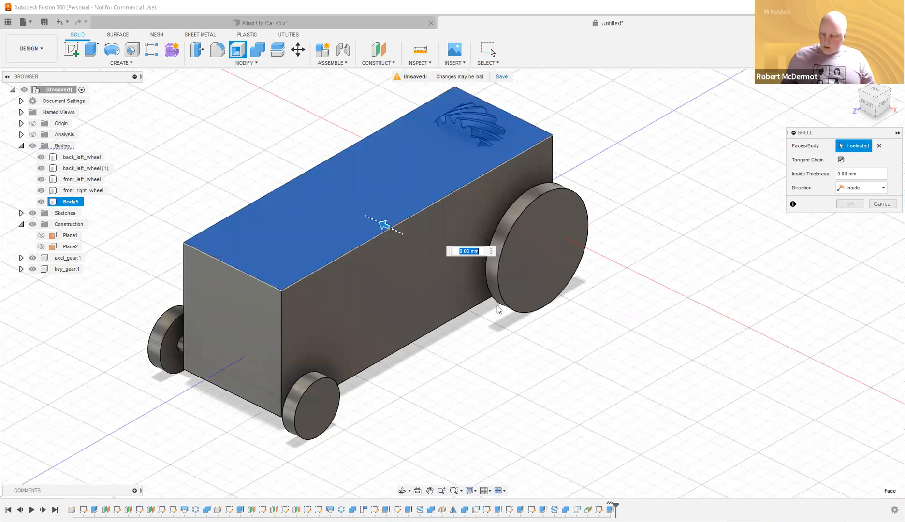
pyautogui.write('5')
pyautogui.press('BackSpace')
pyautogui.write('2')
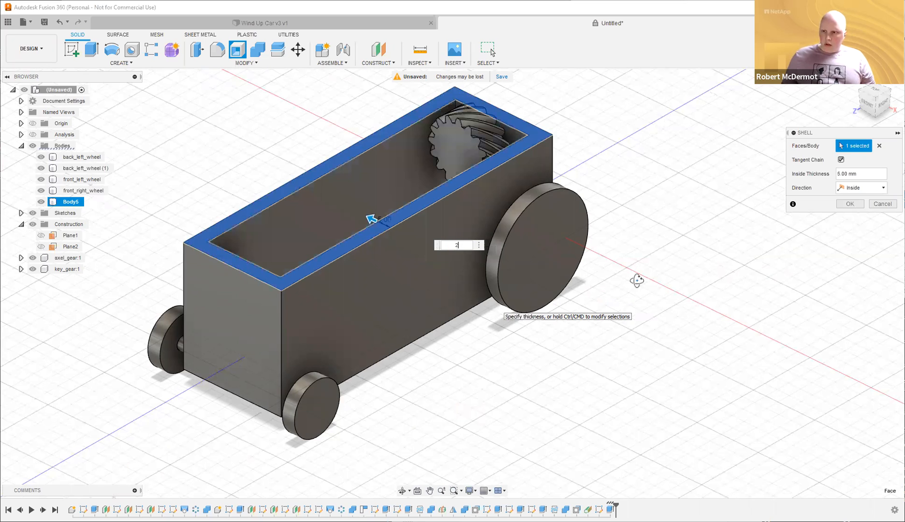
# Also open the chassis bottom face and confirm the shell.
pyautogui.keyDown('shift'); pyautogui.moveTo(657, 279); pyautogui.dragTo(620, 239, button='middle'); pyautogui.keyUp('shift')
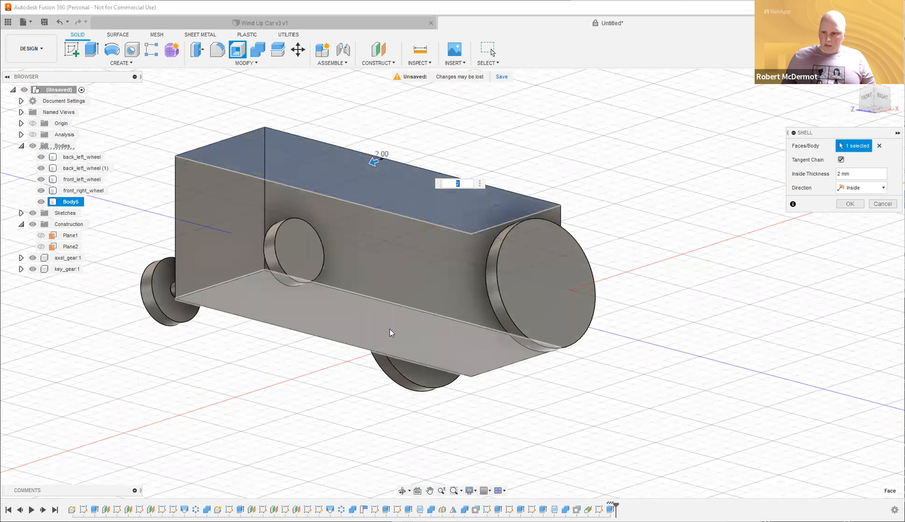
pyautogui.click(391, 333)
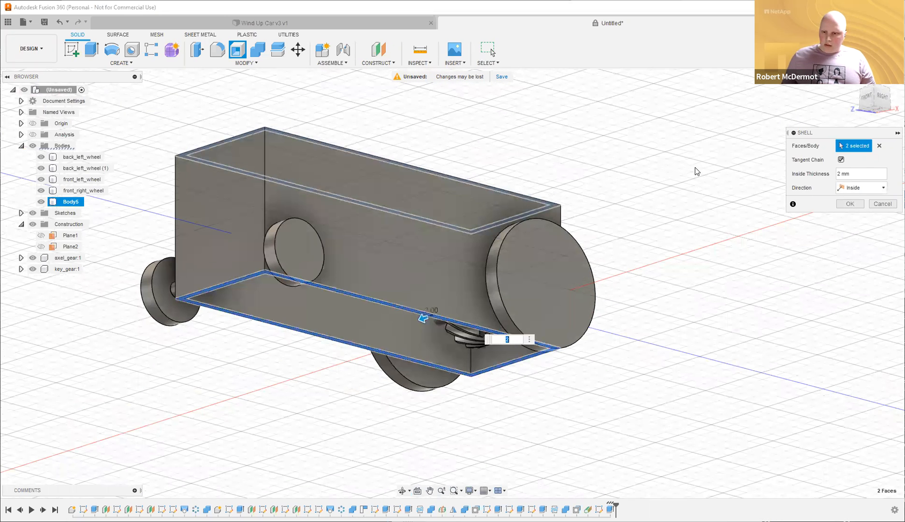
pyautogui.moveTo(704, 222)
pyautogui.keyDown('shift'); pyautogui.mouseDown(button='middle')
pyautogui.moveTo(754, 205)
pyautogui.moveTo(697, 214)
pyautogui.mouseUp(button='middle'); pyautogui.keyUp('shift')
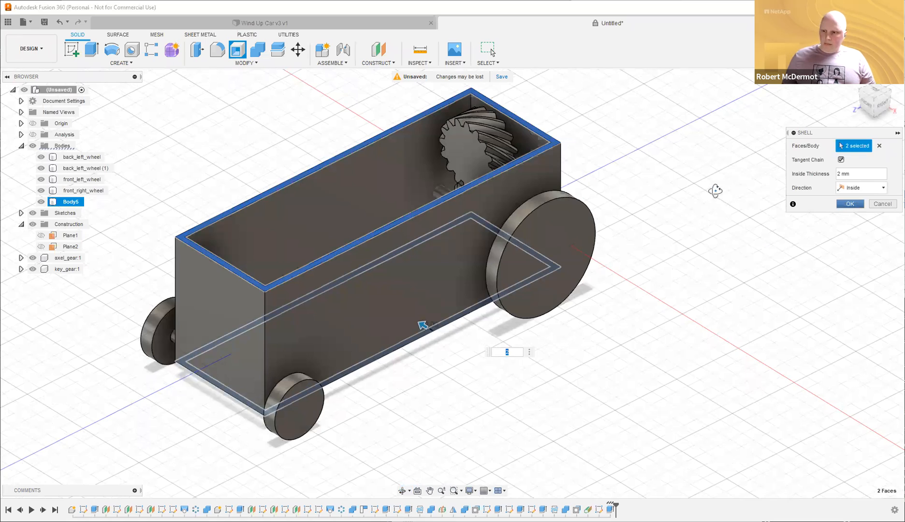
pyautogui.press('Return')
pyautogui.keyDown('shift'); pyautogui.moveTo(724, 162); pyautogui.dragTo(765, 152, button='middle'); pyautogui.keyUp('shift')
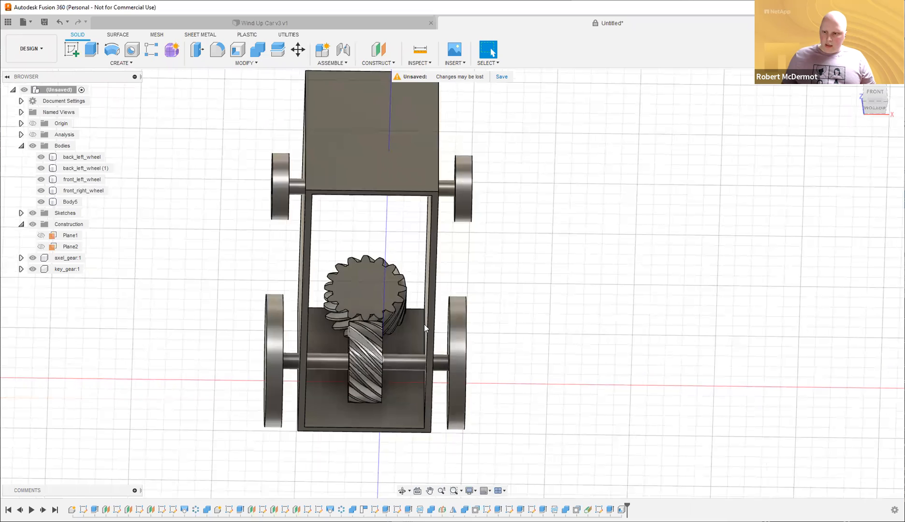
pyautogui.keyDown('shift'); pyautogui.moveTo(620, 294); pyautogui.dragTo(566, 344, button='middle'); pyautogui.keyUp('shift')
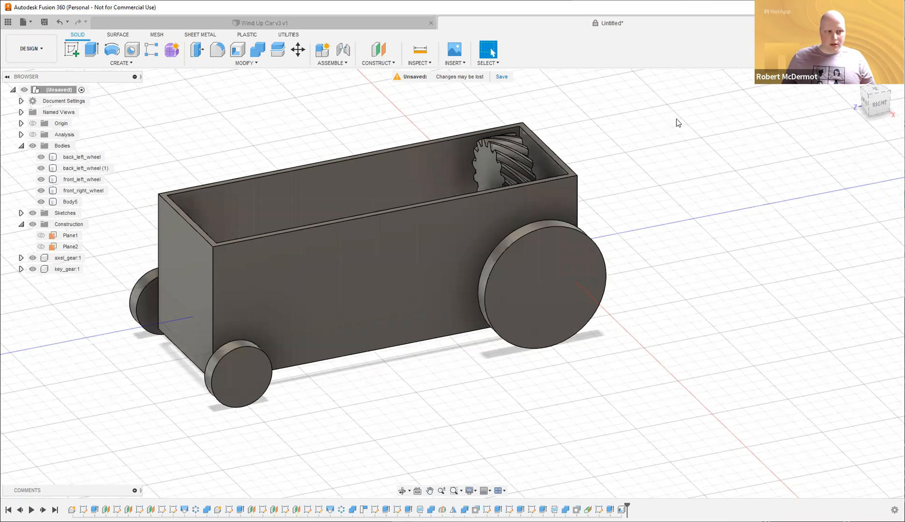
# In right side view, sketch the line on the chassis side face ending at its top corner, then finish the sketch.
pyautogui.click(880, 103)
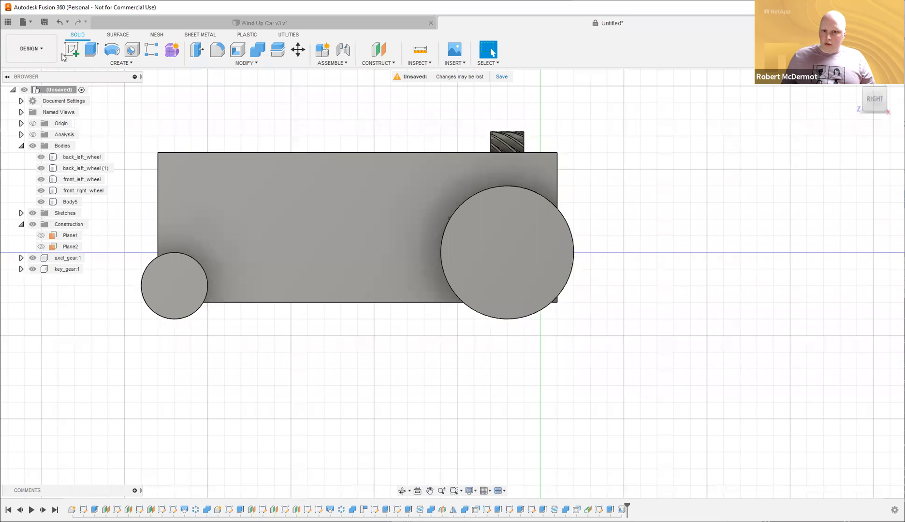
pyautogui.click(375, 225)
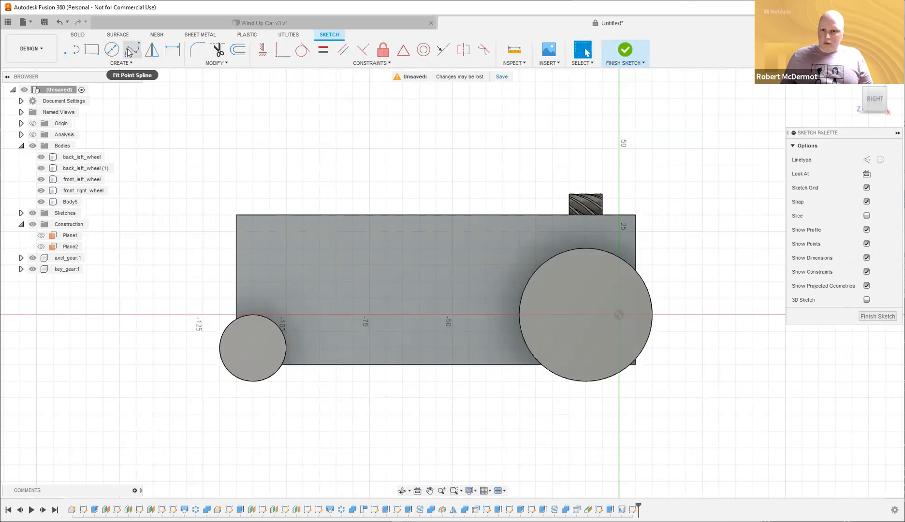
pyautogui.press('l')
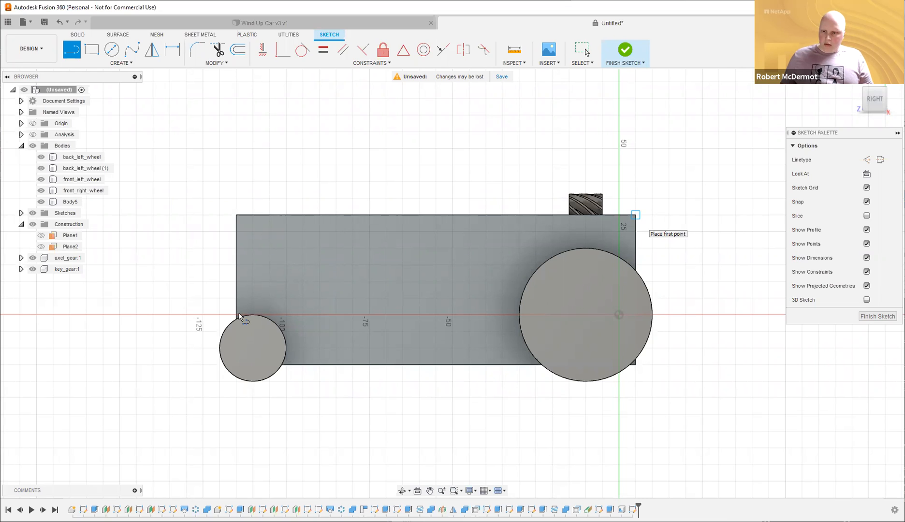
pyautogui.click(635, 215)
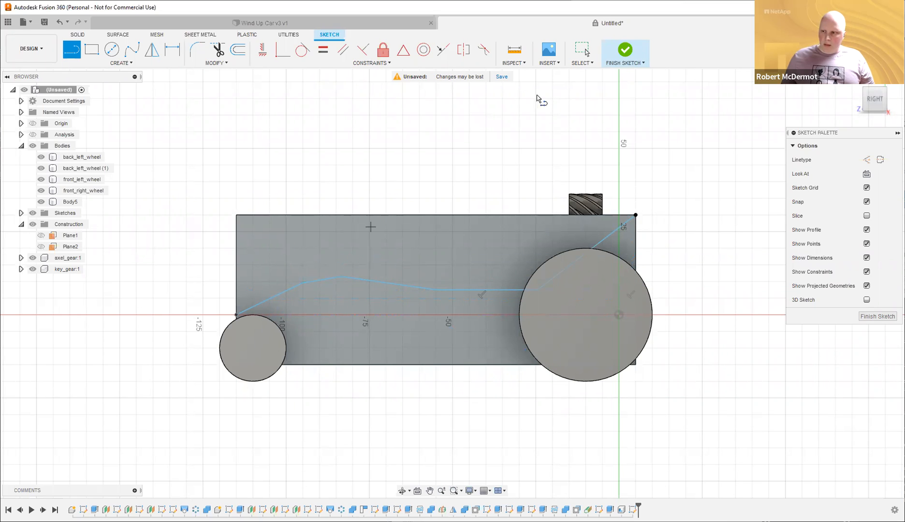
pyautogui.click(625, 49)
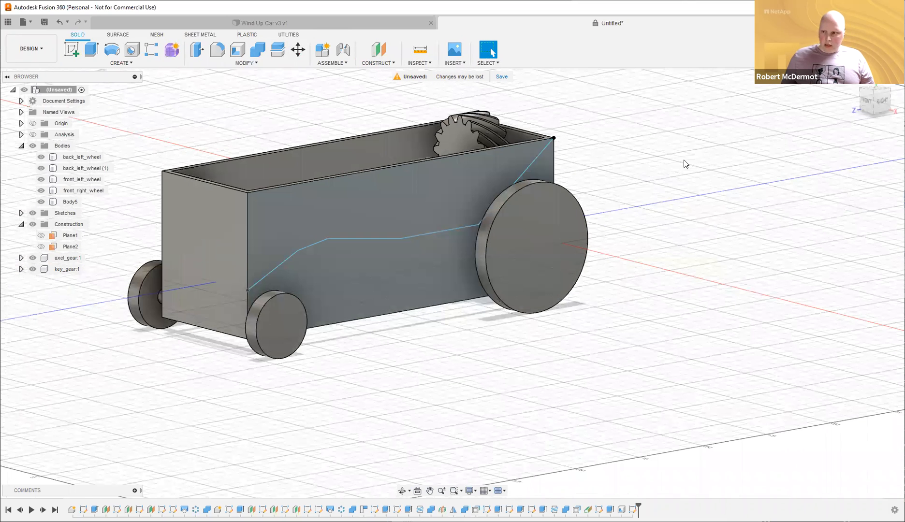
# Extrude-cut the region above the sketched line up to the body's far side face.
pyautogui.press('e')
pyautogui.click(404, 192)
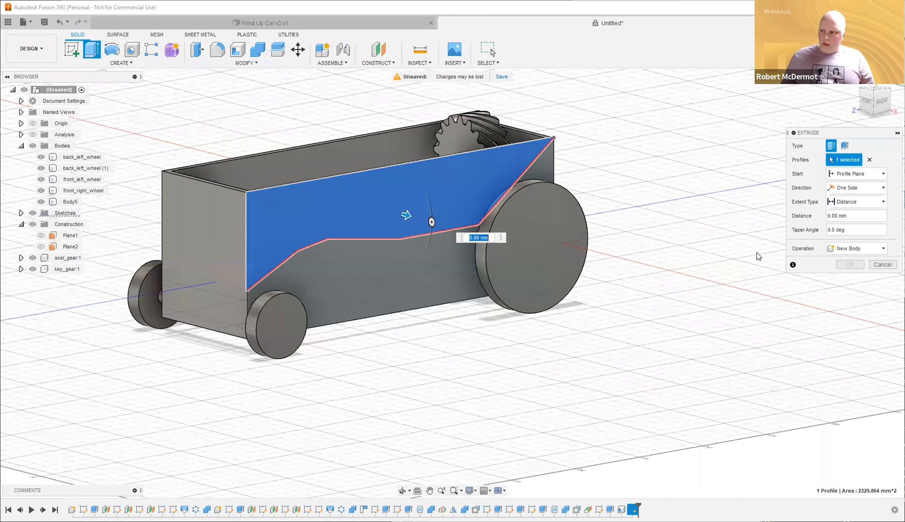
pyautogui.keyDown('shift'); pyautogui.moveTo(757, 254); pyautogui.dragTo(839, 271, button='middle'); pyautogui.keyUp('shift')
pyautogui.click(864, 201)
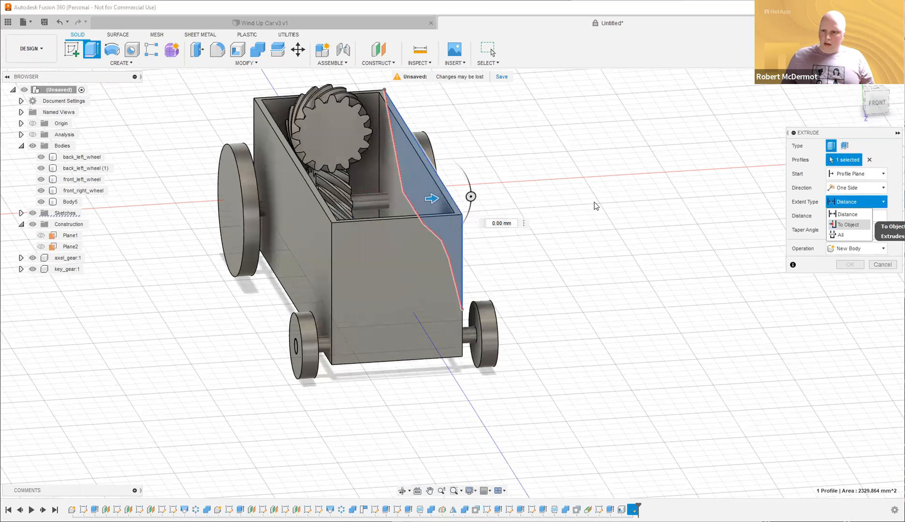
pyautogui.click(849, 224)
pyautogui.click(297, 217)
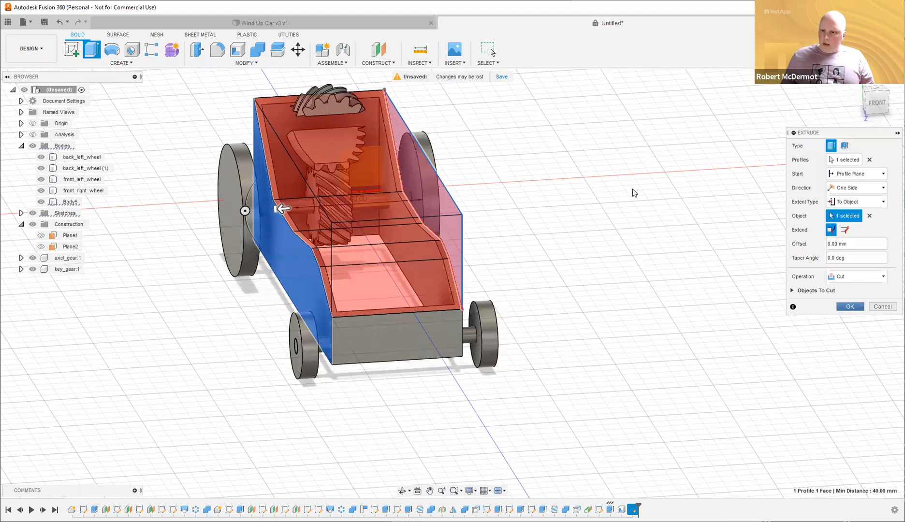
pyautogui.press('Return')
pyautogui.keyDown('shift'); pyautogui.moveTo(617, 193); pyautogui.dragTo(650, 197, button='middle'); pyautogui.keyUp('shift')
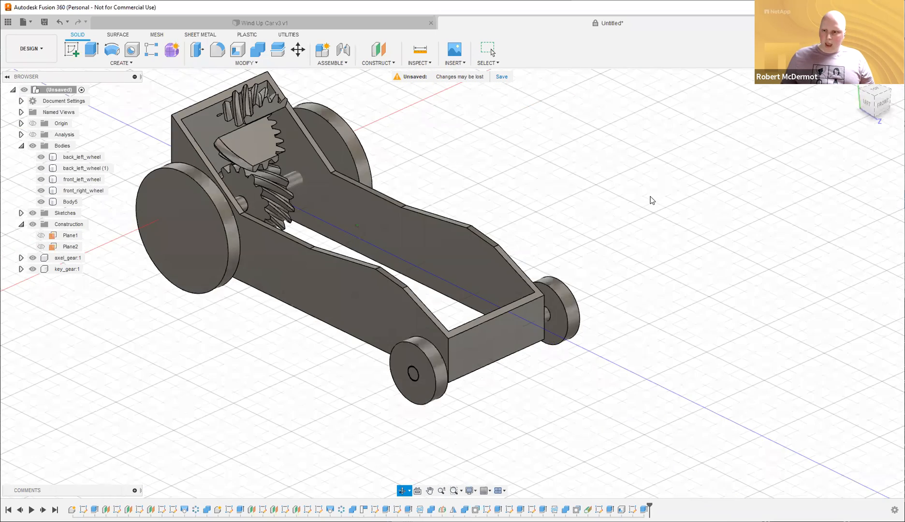
pyautogui.keyDown('shift'); pyautogui.moveTo(193, 261); pyautogui.dragTo(573, 215, button='middle'); pyautogui.keyUp('shift')
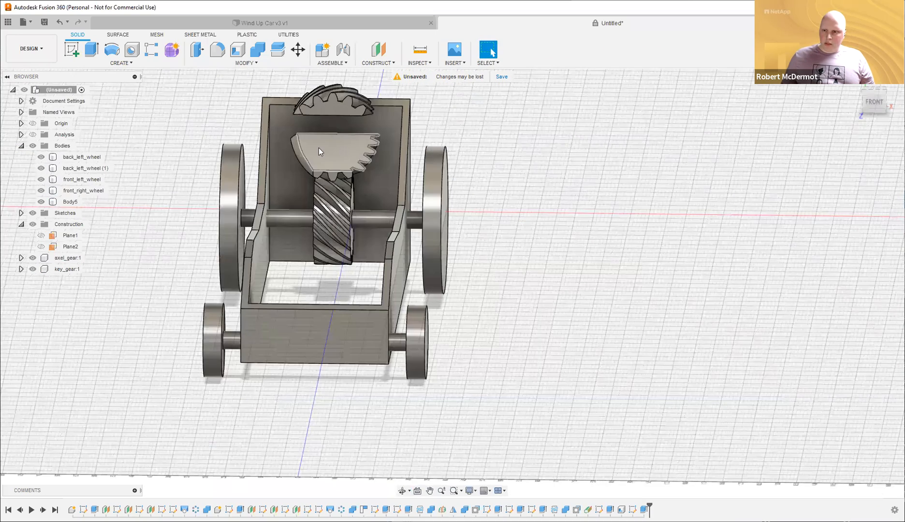
pyautogui.keyDown('shift'); pyautogui.moveTo(619, 177); pyautogui.dragTo(575, 198, button='middle'); pyautogui.keyUp('shift')
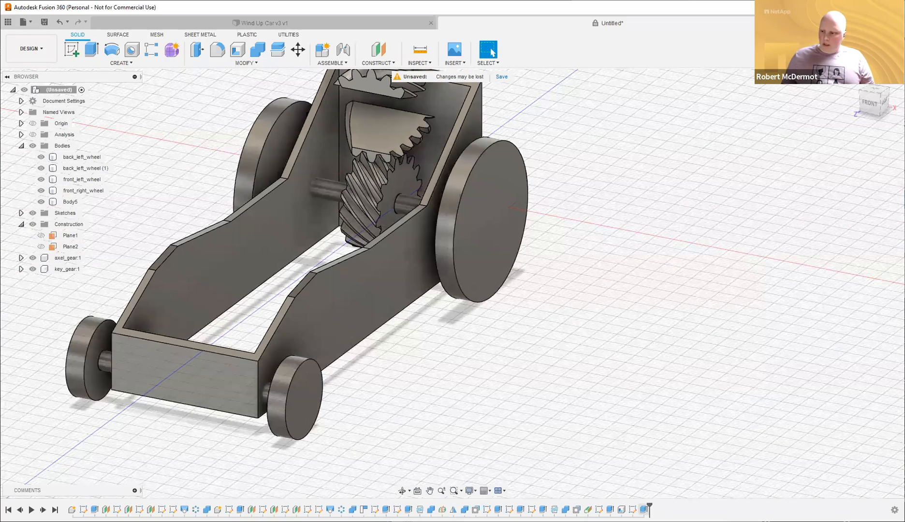
# Edit the side-wall cut to exclude the key_gear body from the objects cut.
pyautogui.doubleClick(644, 510)
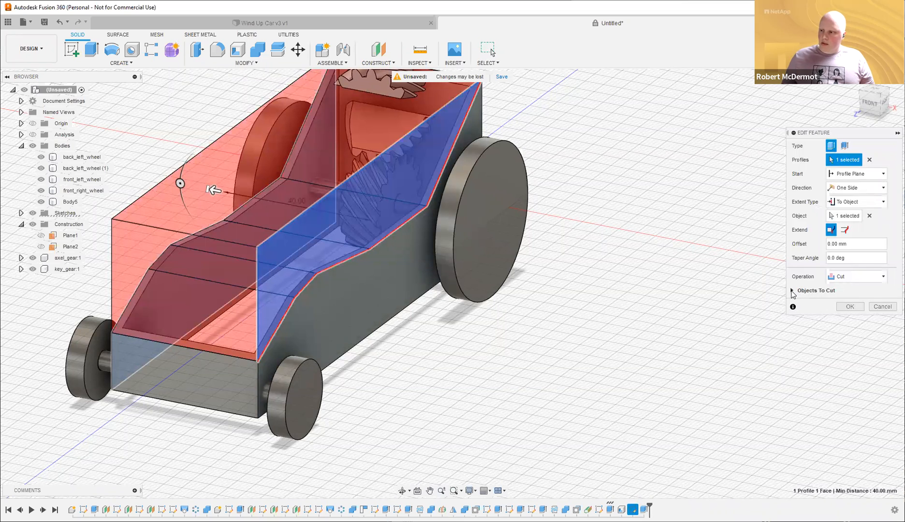
pyautogui.click(792, 291)
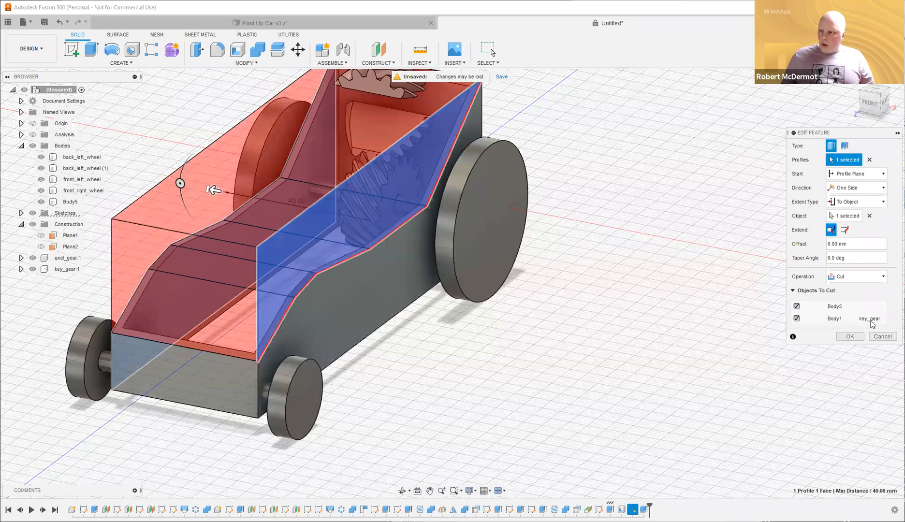
pyautogui.click(796, 319)
pyautogui.moveTo(647, 201); pyautogui.dragTo(663, 235, button='middle')
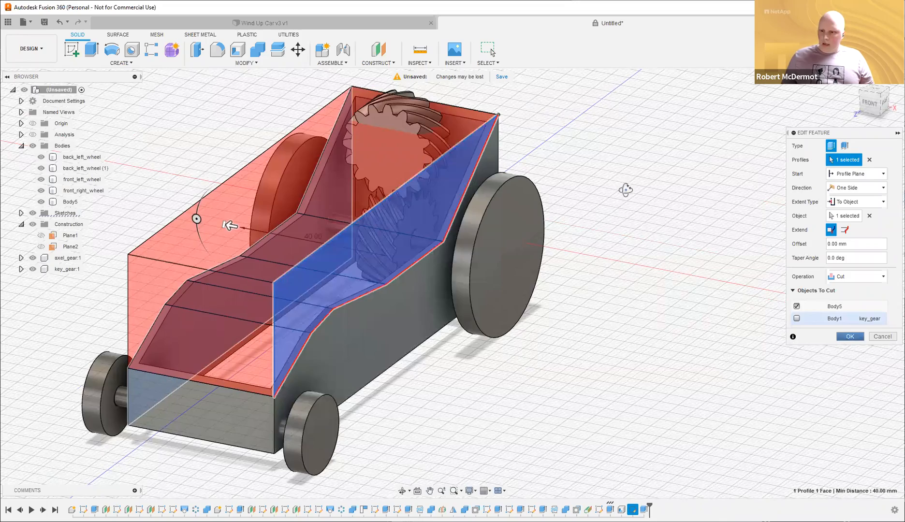
pyautogui.press('Return')
# Compare the model with the Wind Up Car v3 v1 reference design, then return to the untitled design.
pyautogui.keyDown('shift'); pyautogui.moveTo(646, 187); pyautogui.dragTo(622, 204, button='middle'); pyautogui.keyUp('shift')
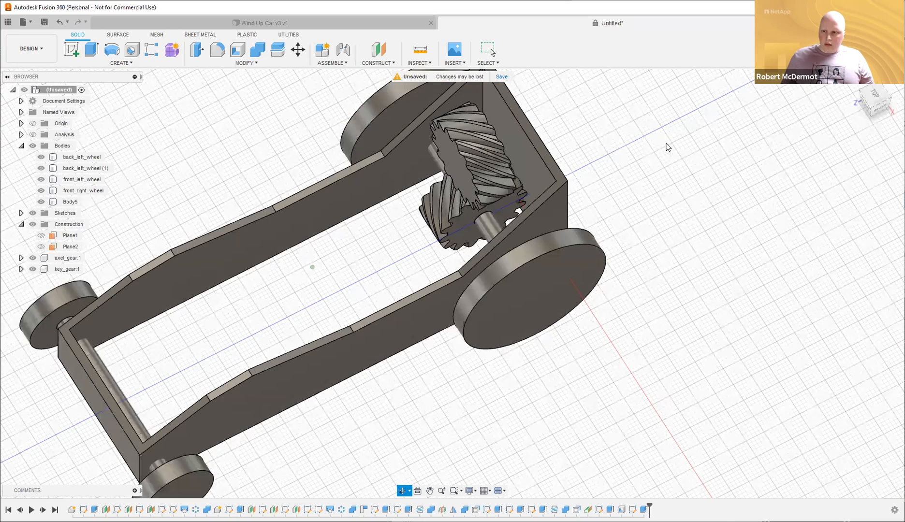
pyautogui.keyDown('shift'); pyautogui.moveTo(227, 308); pyautogui.dragTo(98, 231, button='middle'); pyautogui.keyUp('shift')
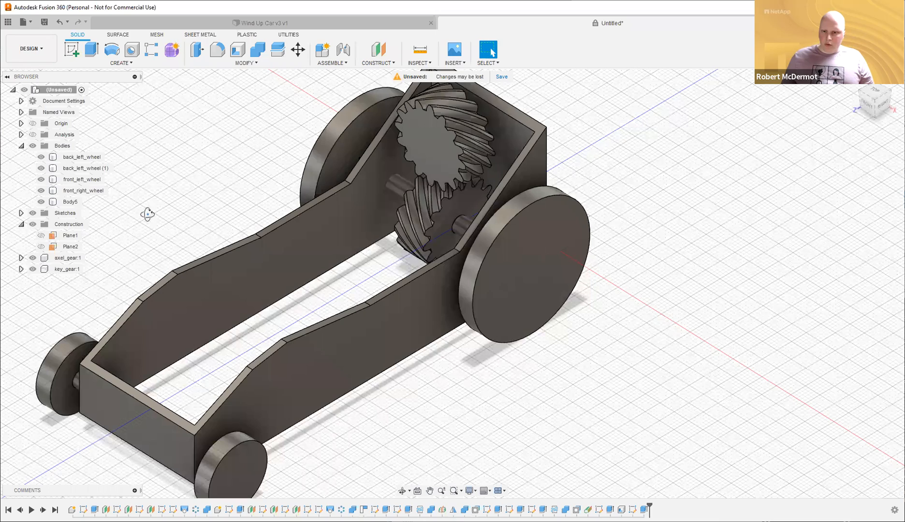
pyautogui.keyDown('shift'); pyautogui.moveTo(216, 374); pyautogui.dragTo(204, 384, button='middle'); pyautogui.keyUp('shift')
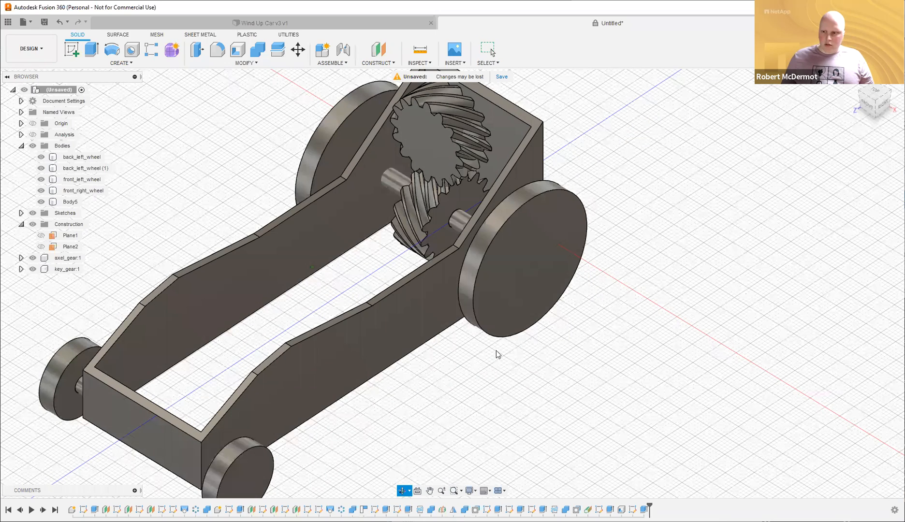
pyautogui.keyDown('shift'); pyautogui.moveTo(471, 343); pyautogui.dragTo(448, 289, button='middle'); pyautogui.keyUp('shift')
pyautogui.click(452, 385)
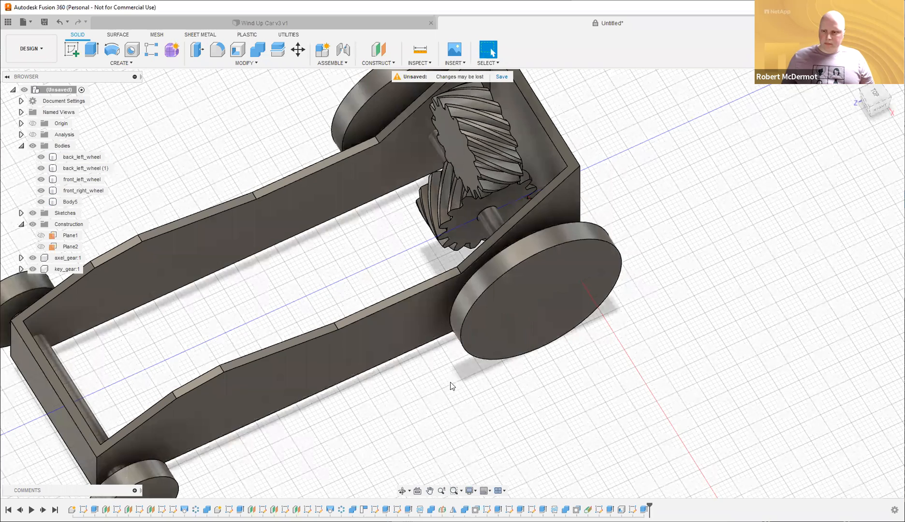
pyautogui.click(299, 24)
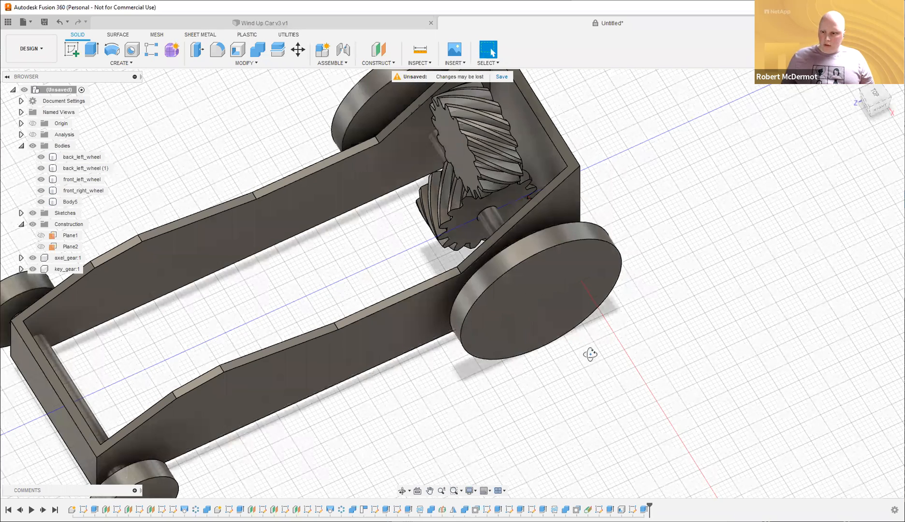
pyautogui.keyDown('shift'); pyautogui.moveTo(393, 354); pyautogui.dragTo(540, 30, button='middle'); pyautogui.keyUp('shift')
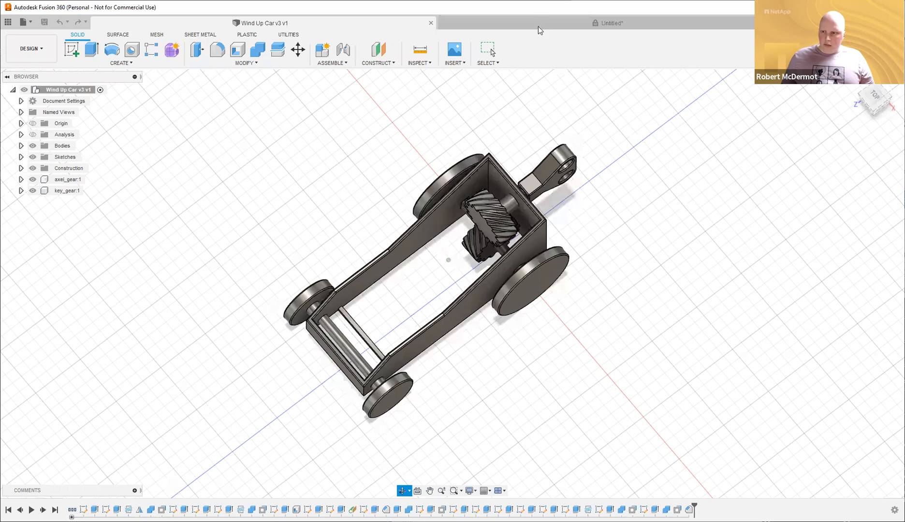
pyautogui.hotkey('ctrl', 'Tab')
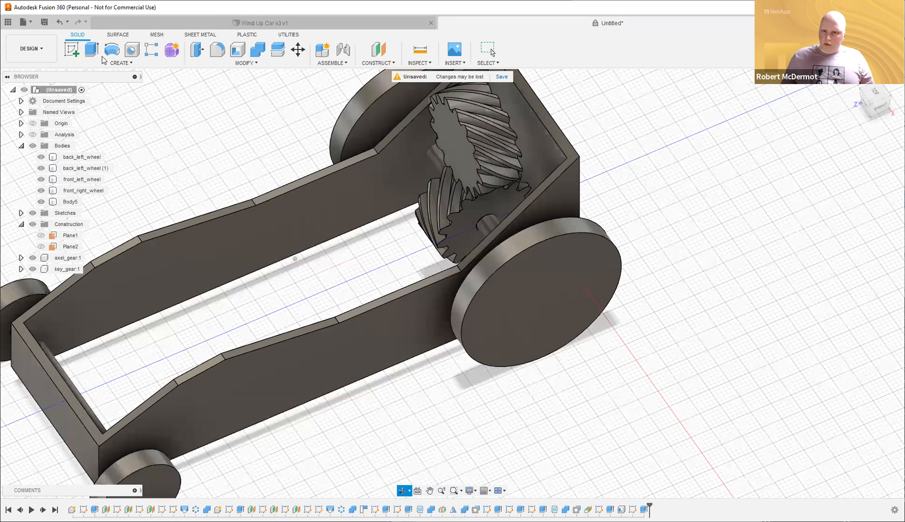
# Start a new sketch on the chassis.
pyautogui.click(73, 47)
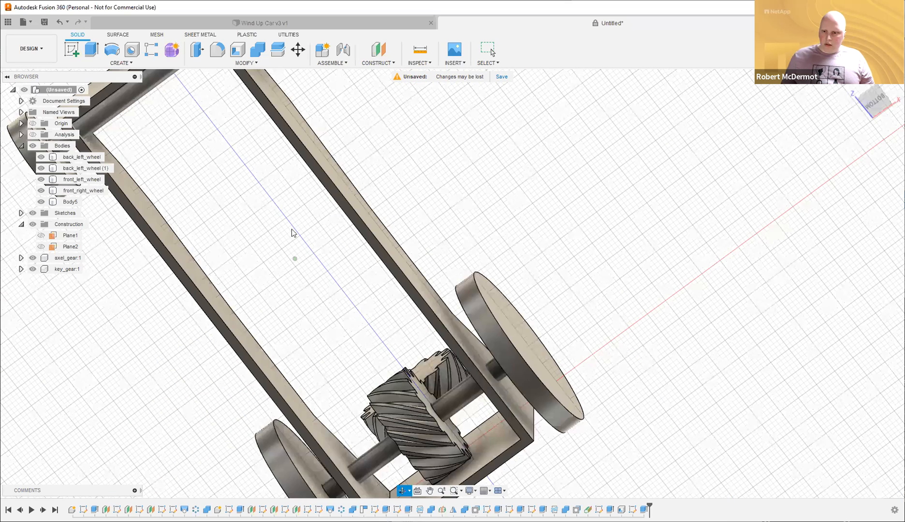
pyautogui.click(506, 277)
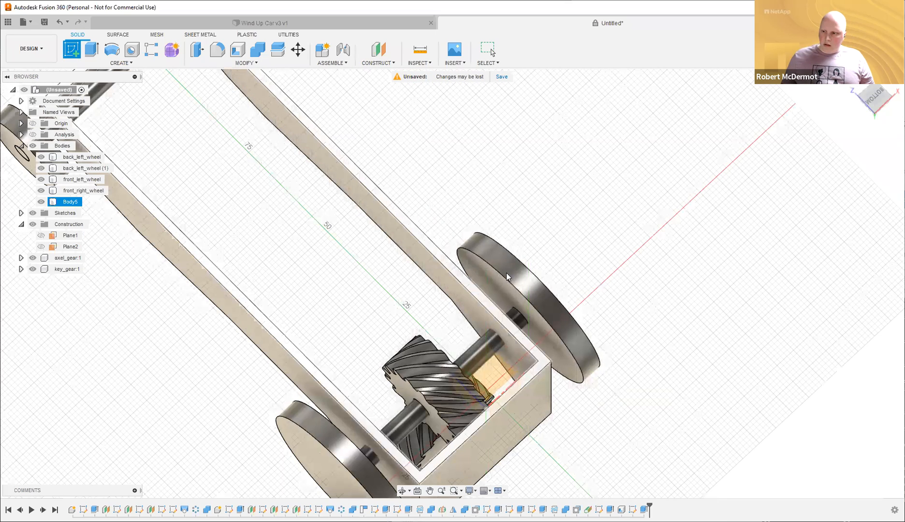
pyautogui.scroll(-2, 506, 277)
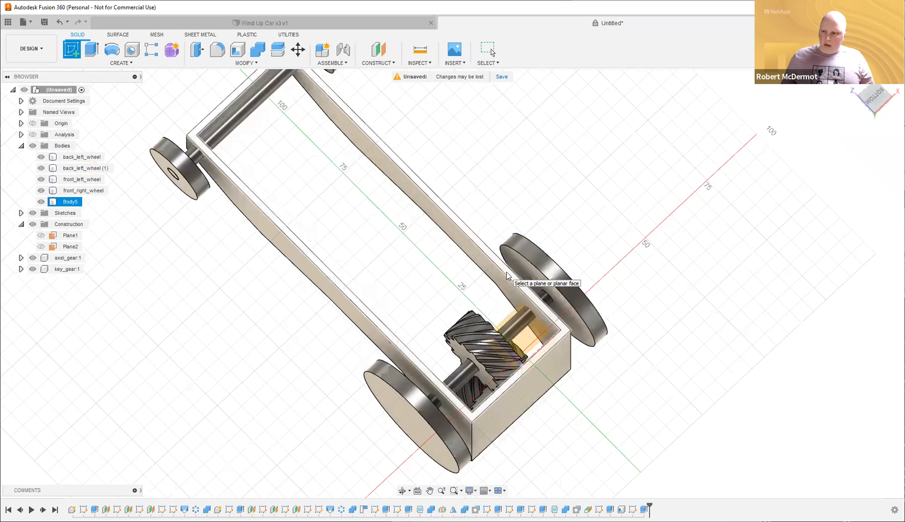
# Sketch a 36 by 4 mm rectangle across the chassis from its inner left edge.
pyautogui.click(533, 259)
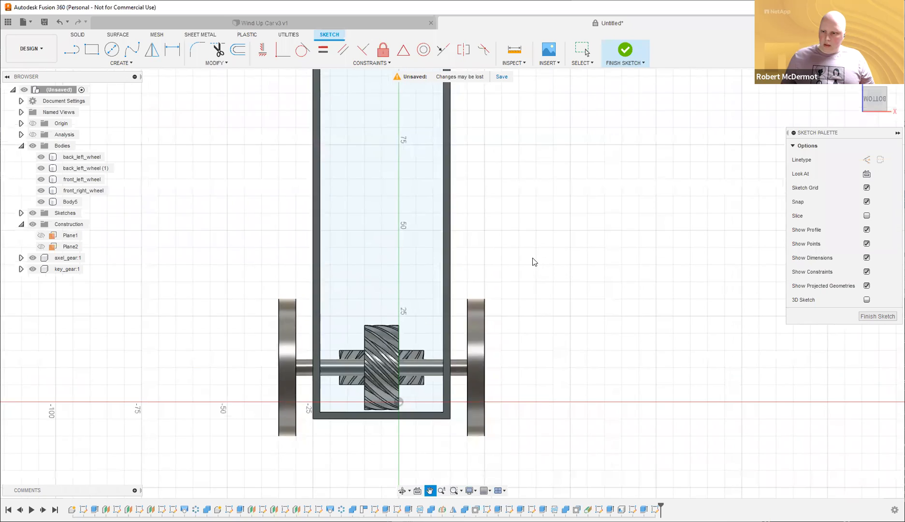
pyautogui.press('r')
pyautogui.moveTo(582, 161); pyautogui.dragTo(551, 277, button='middle')
pyautogui.click(279, 195)
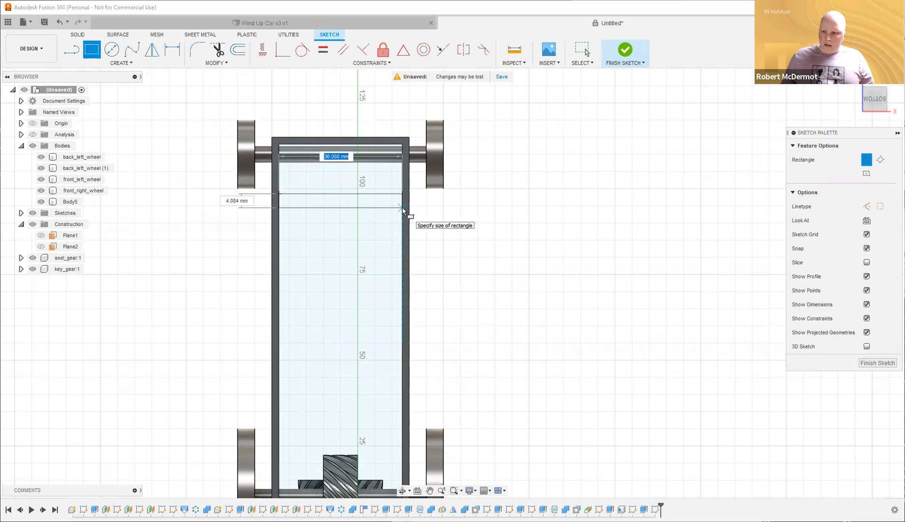
pyautogui.press('Tab')
pyautogui.write('4')
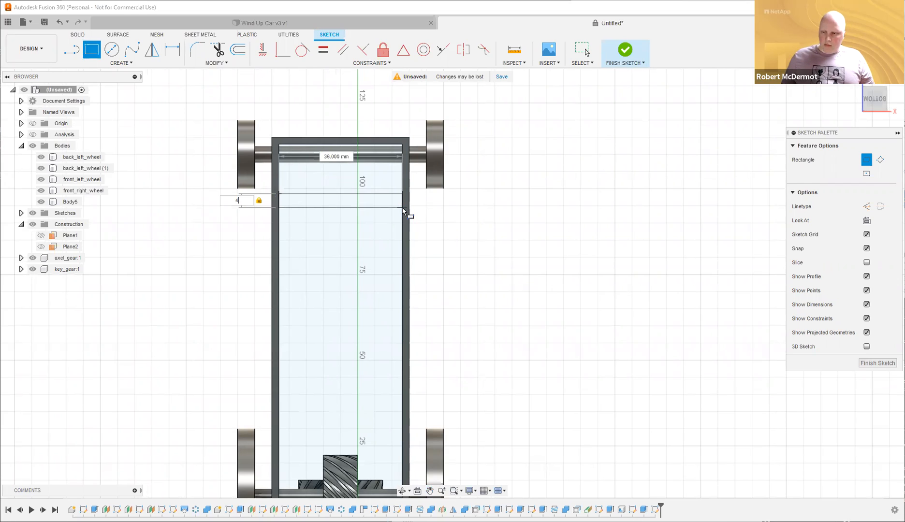
pyautogui.press('Return')
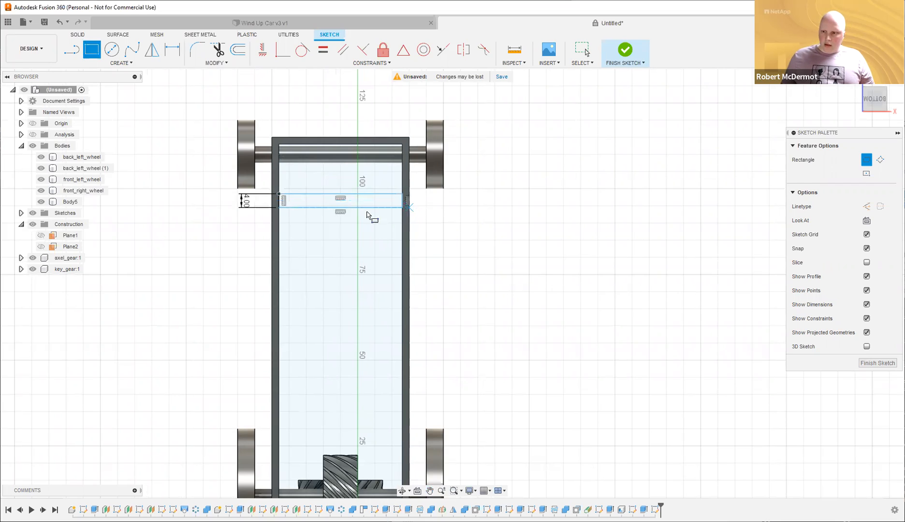
pyautogui.press('Escape')
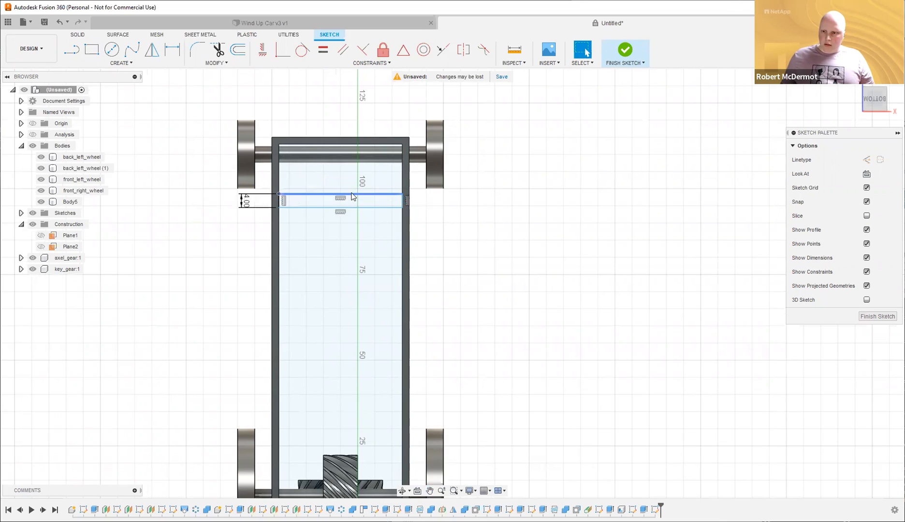
pyautogui.moveTo(355, 194); pyautogui.dragTo(364, 205)
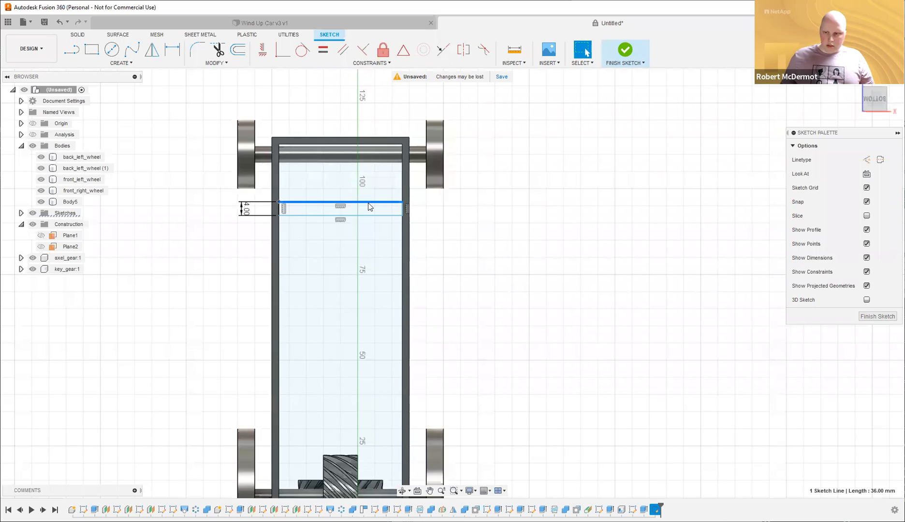
# Dimension the rectangle 15 mm from the chassis end and finish the sketch.
pyautogui.press('d')
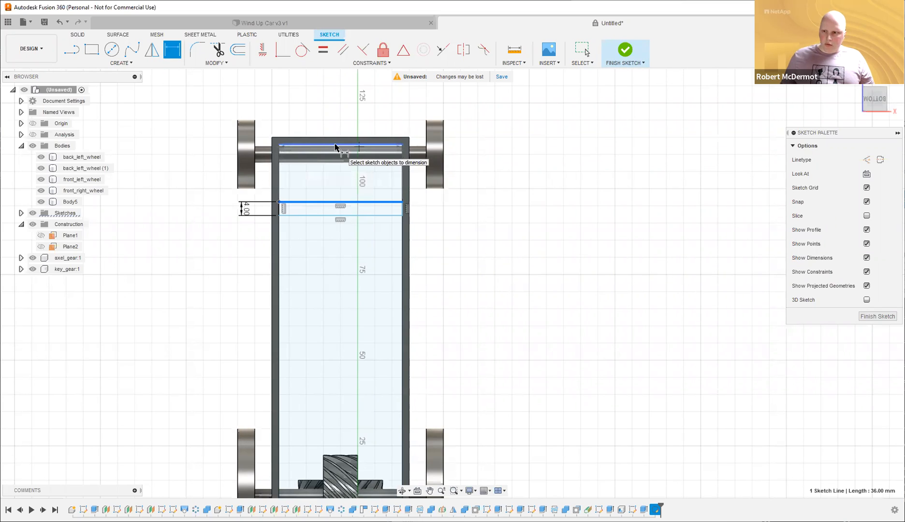
pyautogui.click(337, 146)
pyautogui.click(496, 168)
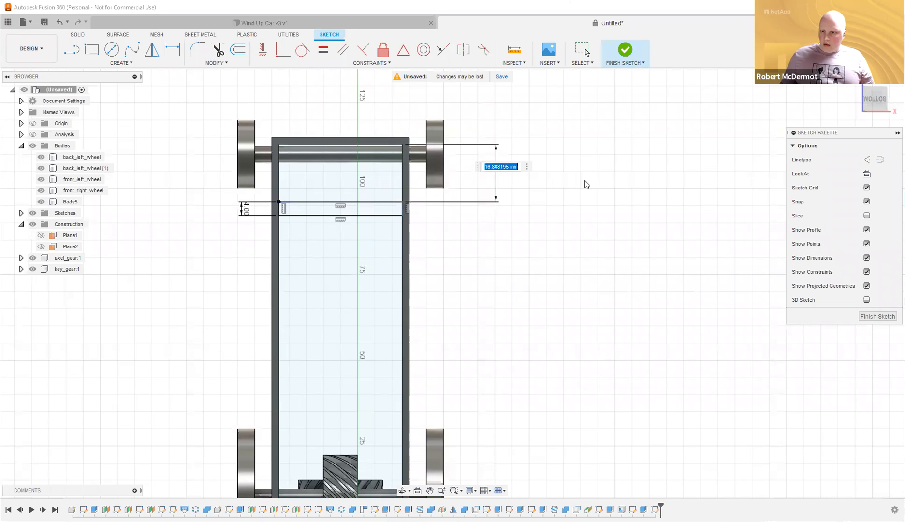
pyautogui.write('15')
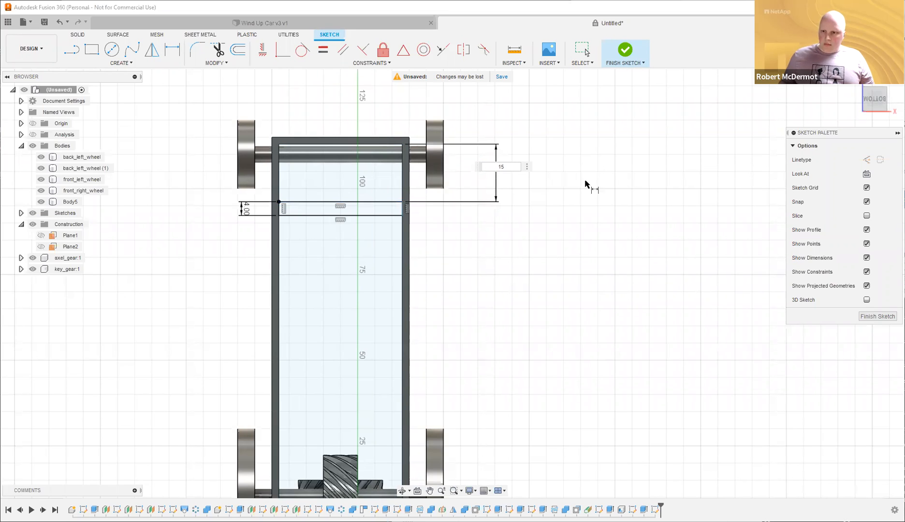
pyautogui.keyDown('shift'); pyautogui.moveTo(618, 199); pyautogui.dragTo(623, 184, button='middle'); pyautogui.keyUp('shift')
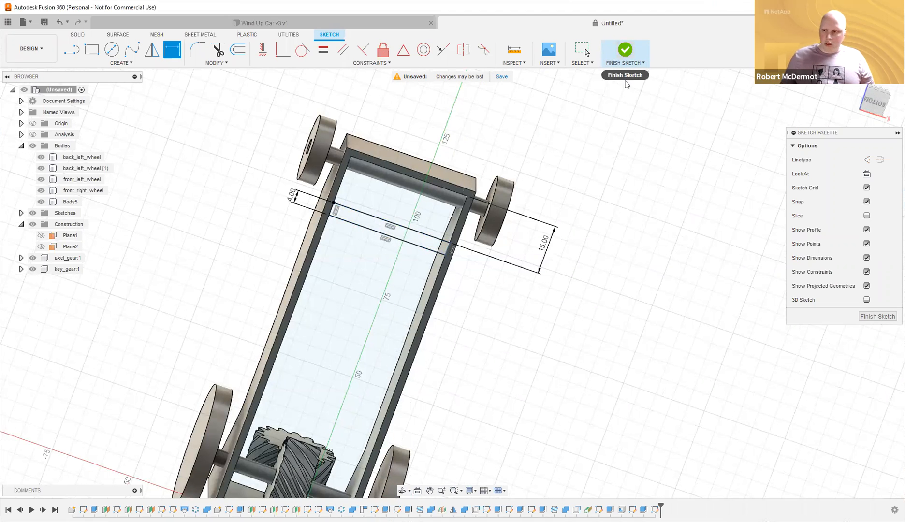
pyautogui.click(625, 56)
# Extrude the strip into a crossbar joining the two side walls.
pyautogui.moveTo(555, 238)
pyautogui.keyDown('shift'); pyautogui.mouseDown(button='middle')
pyautogui.moveTo(546, 247)
pyautogui.moveTo(551, 275)
pyautogui.moveTo(218, 350)
pyautogui.moveTo(194, 379)
pyautogui.mouseUp(button='middle'); pyautogui.keyUp('shift')
pyautogui.keyDown('shift'); pyautogui.moveTo(210, 418); pyautogui.dragTo(208, 419, button='middle'); pyautogui.keyUp('shift')
pyautogui.press('e')
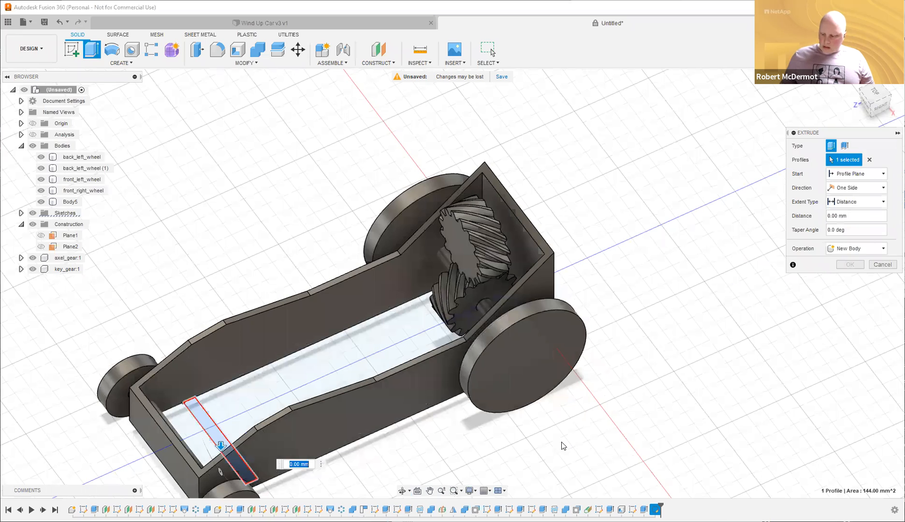
pyautogui.press('BackSpace')
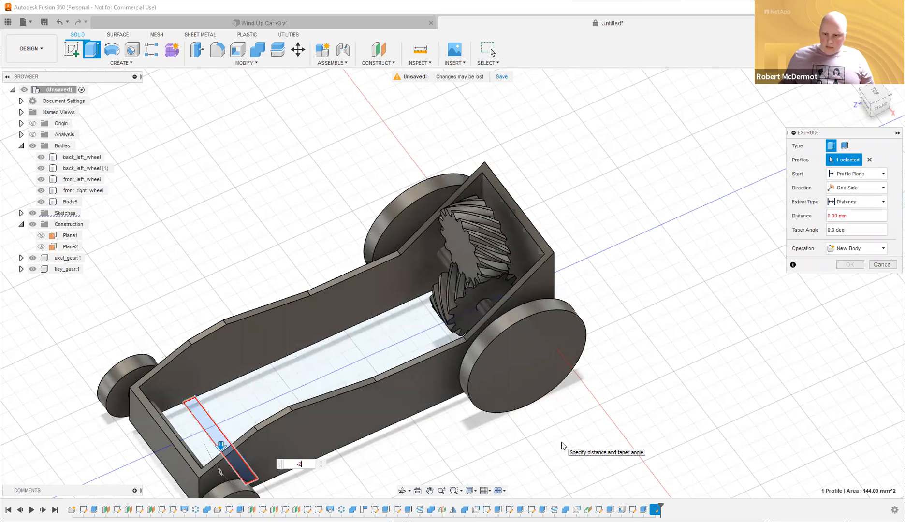
pyautogui.press('Return')
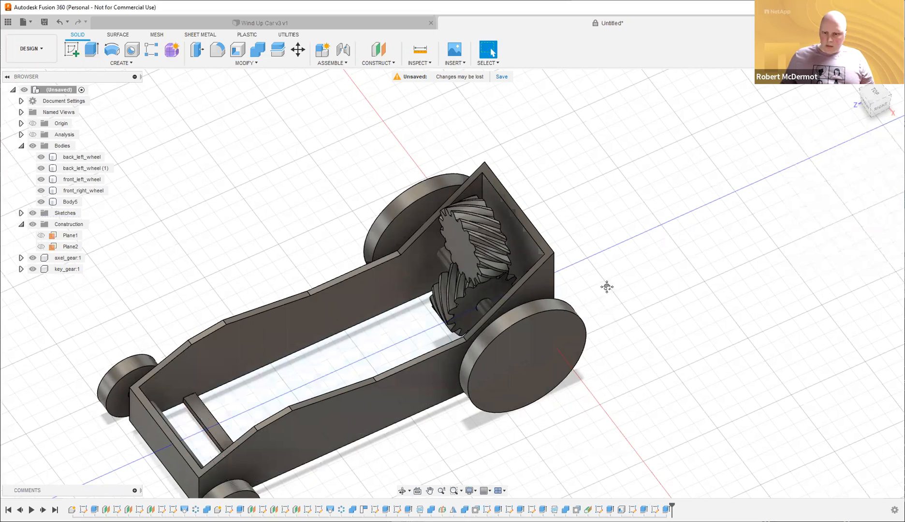
pyautogui.moveTo(481, 404); pyautogui.dragTo(499, 386, button='middle')
# Rename the Body5 chassis body to car_body in the Browser.
pyautogui.keyDown('shift'); pyautogui.moveTo(581, 396); pyautogui.dragTo(503, 376, button='middle'); pyautogui.keyUp('shift')
pyautogui.keyDown('shift'); pyautogui.moveTo(738, 176); pyautogui.dragTo(360, 22, button='middle'); pyautogui.keyUp('shift')
pyautogui.keyDown('shift'); pyautogui.moveTo(671, 188); pyautogui.dragTo(659, 160, button='middle'); pyautogui.keyUp('shift')
pyautogui.keyDown('shift'); pyautogui.moveTo(589, 179); pyautogui.dragTo(553, 126, button='middle'); pyautogui.keyUp('shift')
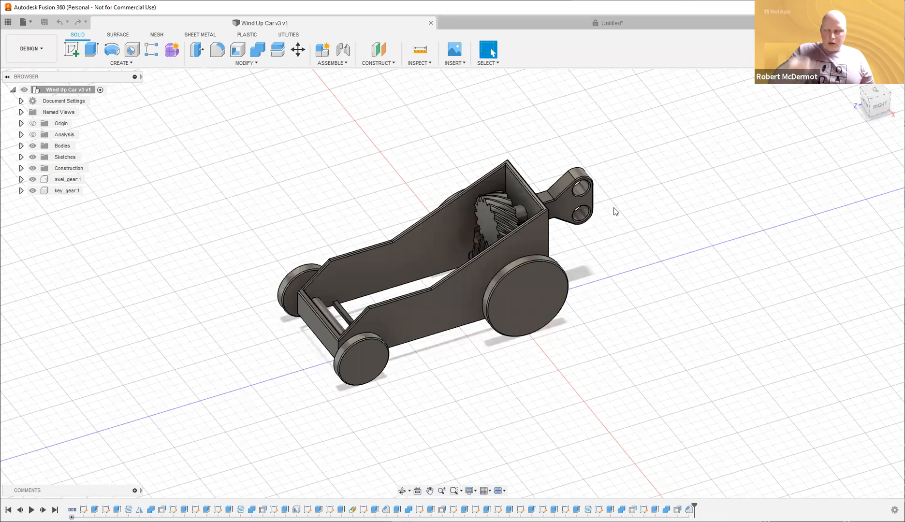
pyautogui.keyDown('shift'); pyautogui.moveTo(657, 221); pyautogui.dragTo(677, 217, button='middle'); pyautogui.keyUp('shift')
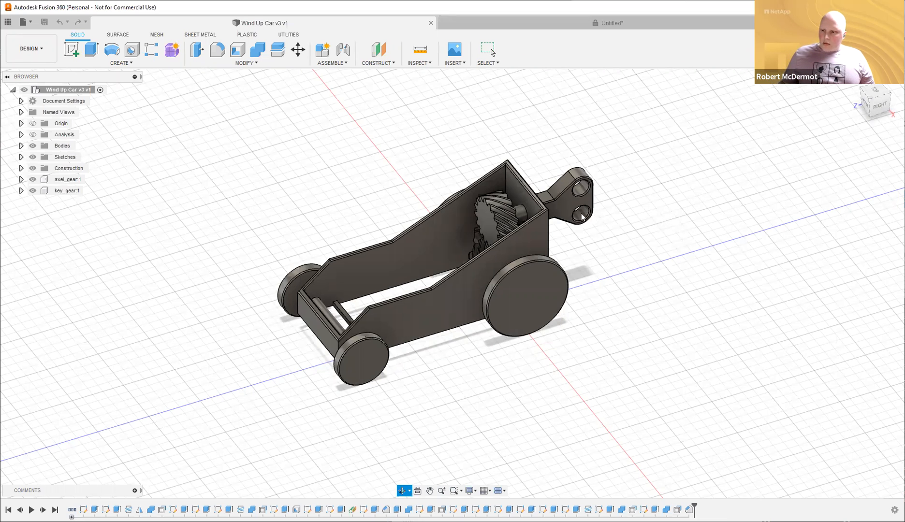
pyautogui.keyDown('shift'); pyautogui.moveTo(489, 205); pyautogui.dragTo(616, 217, button='middle'); pyautogui.keyUp('shift')
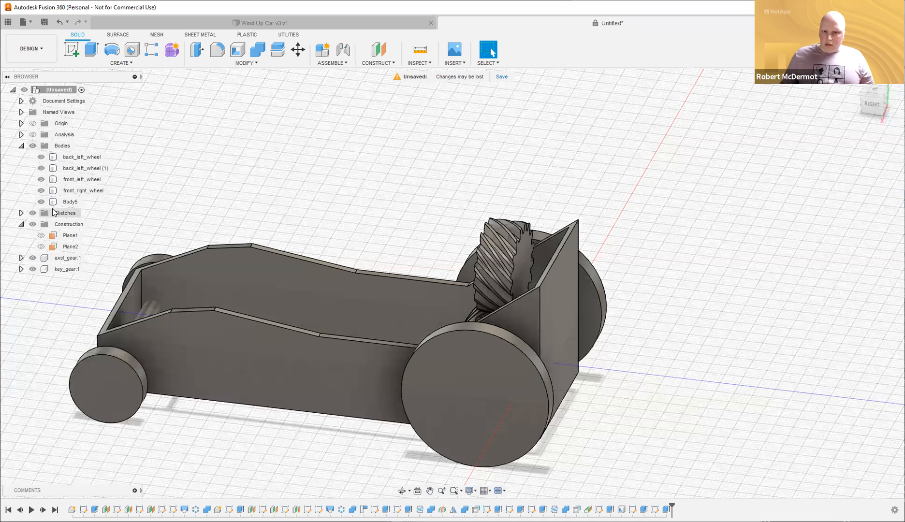
pyautogui.click(71, 202)
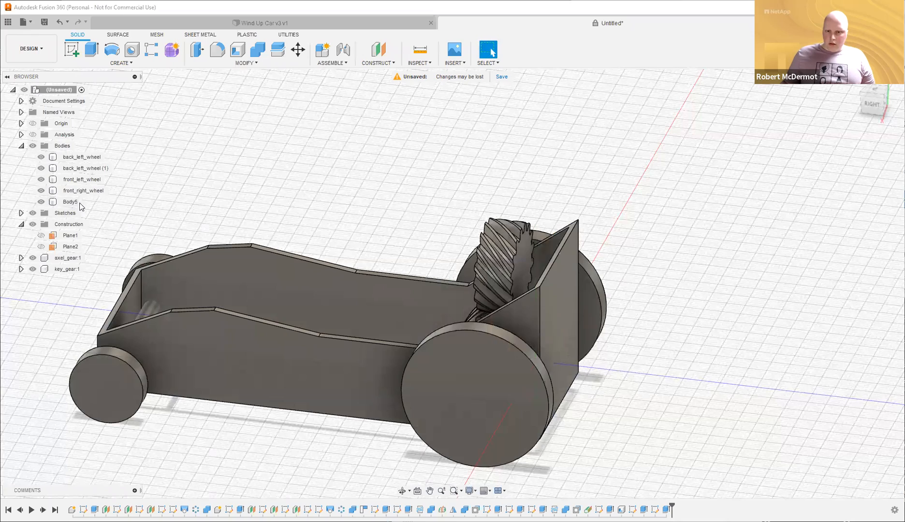
pyautogui.click(70, 202)
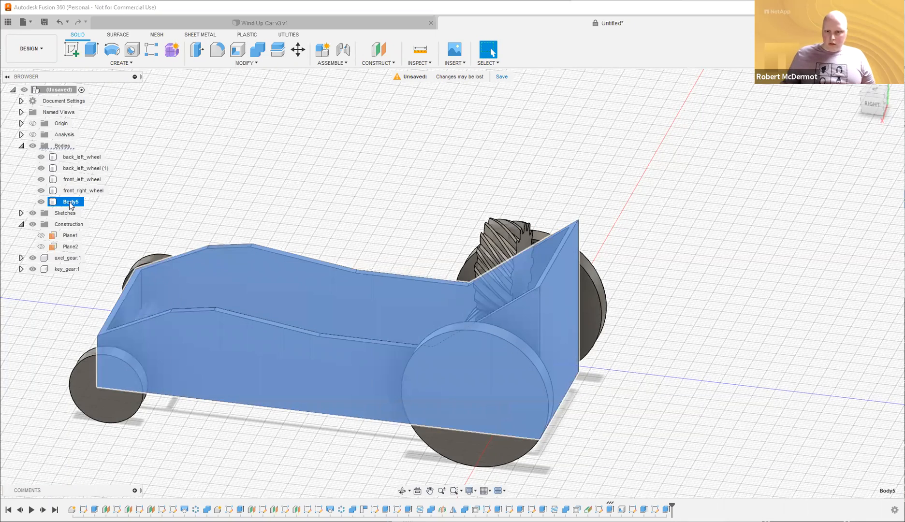
pyautogui.doubleClick(70, 202)
pyautogui.write('car_b')
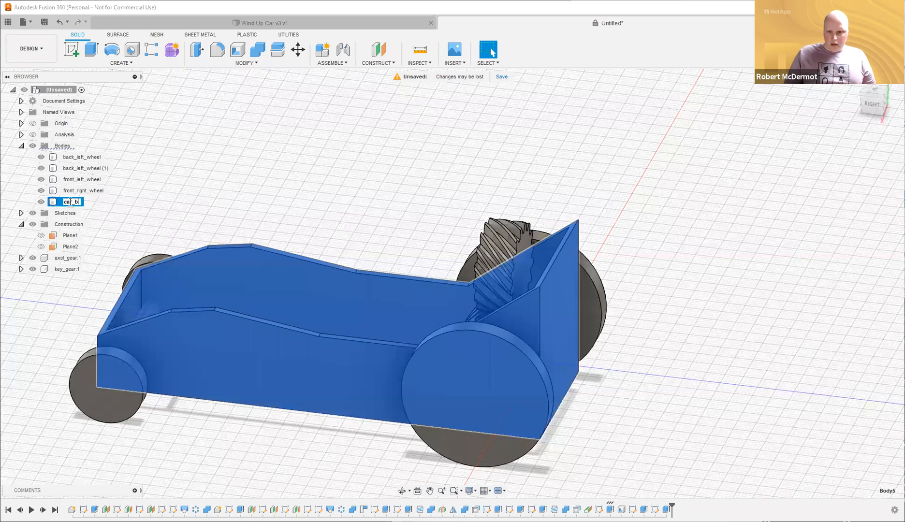
pyautogui.write('ody')
pyautogui.press('Return')
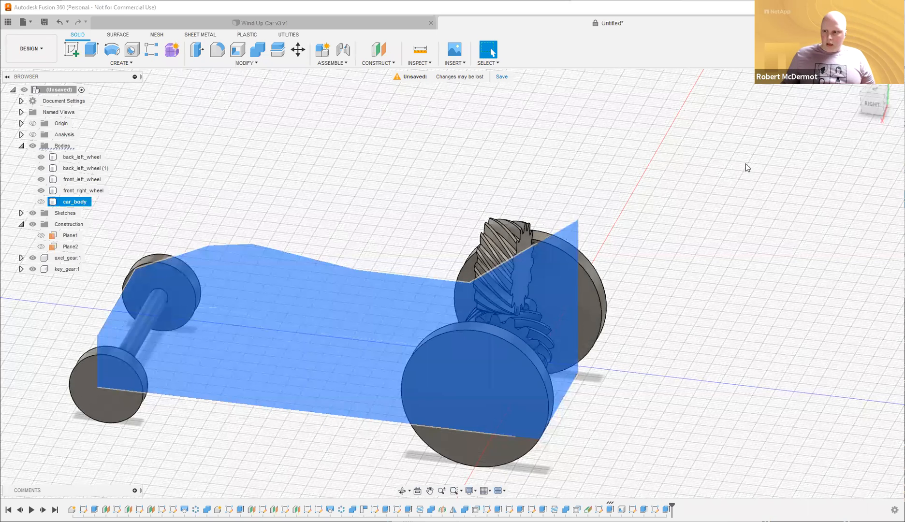
# Sketch a 5 mm circle centred on the upper gear's face.
pyautogui.click(717, 160)
pyautogui.keyDown('shift'); pyautogui.moveTo(718, 160); pyautogui.dragTo(681, 156, button='middle'); pyautogui.keyUp('shift')
pyautogui.keyDown('shift'); pyautogui.moveTo(454, 307); pyautogui.dragTo(446, 309, button='middle'); pyautogui.keyUp('shift')
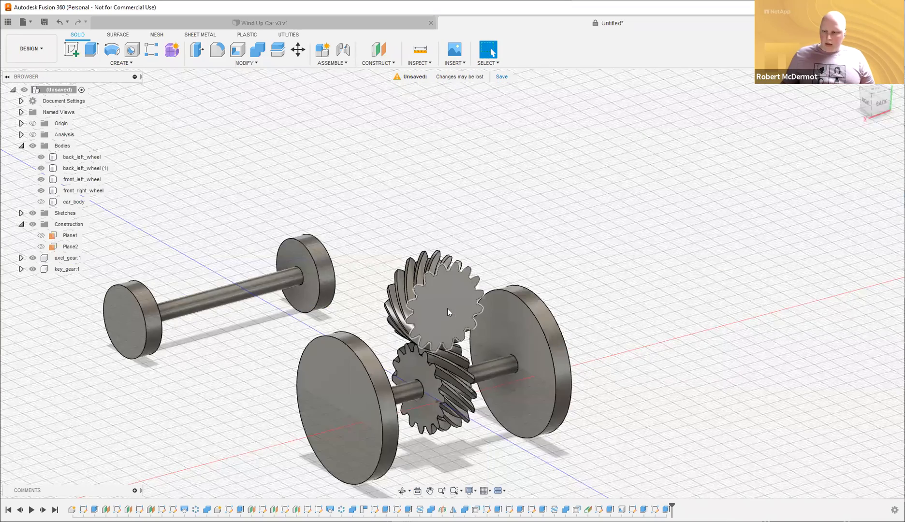
pyautogui.press('c')
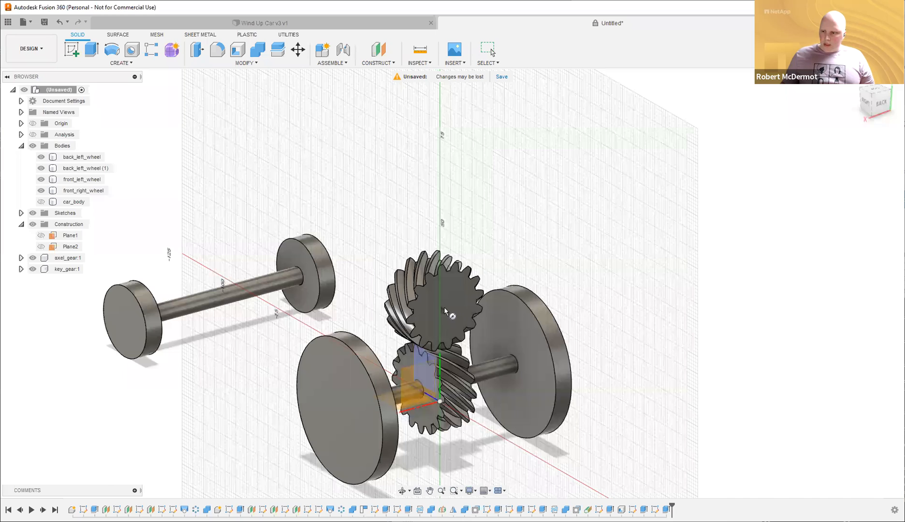
pyautogui.click(444, 307)
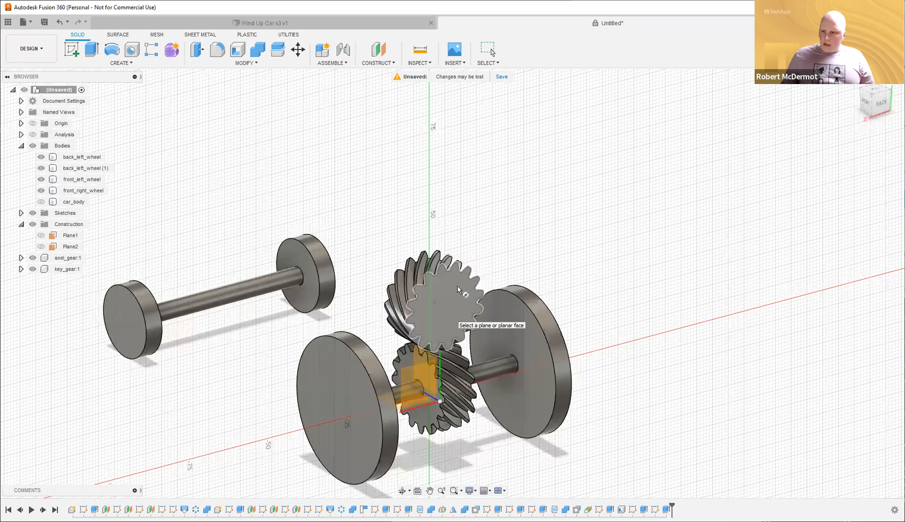
pyautogui.click(453, 286)
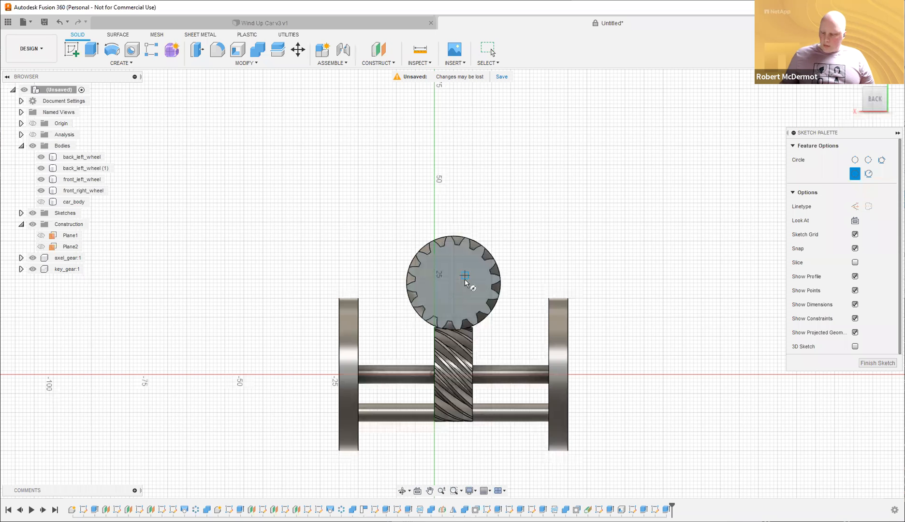
pyautogui.click(454, 284)
pyautogui.write('5')
pyautogui.press('Return')
pyautogui.press('Escape')
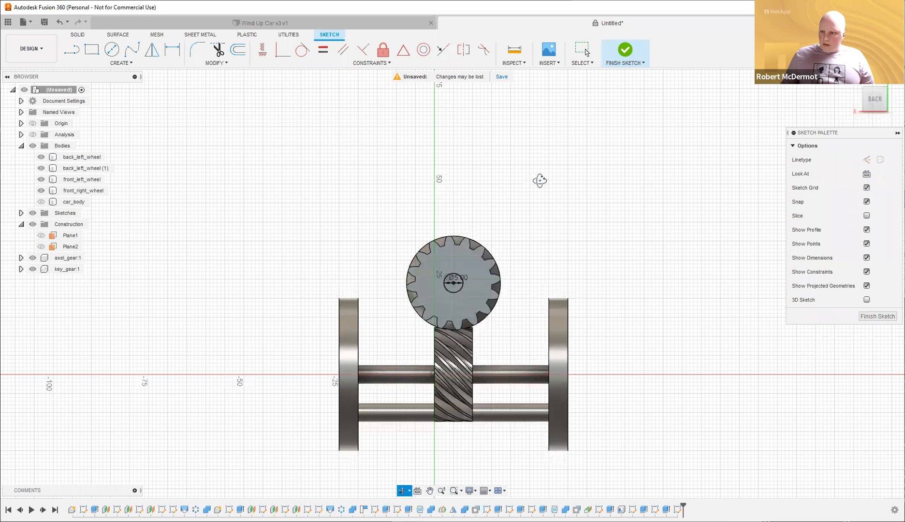
pyautogui.keyDown('shift'); pyautogui.moveTo(585, 237); pyautogui.dragTo(574, 291, button='middle'); pyautogui.keyUp('shift')
# Extrude the circle 20 mm as a Join to form the shaft.
pyautogui.press('e')
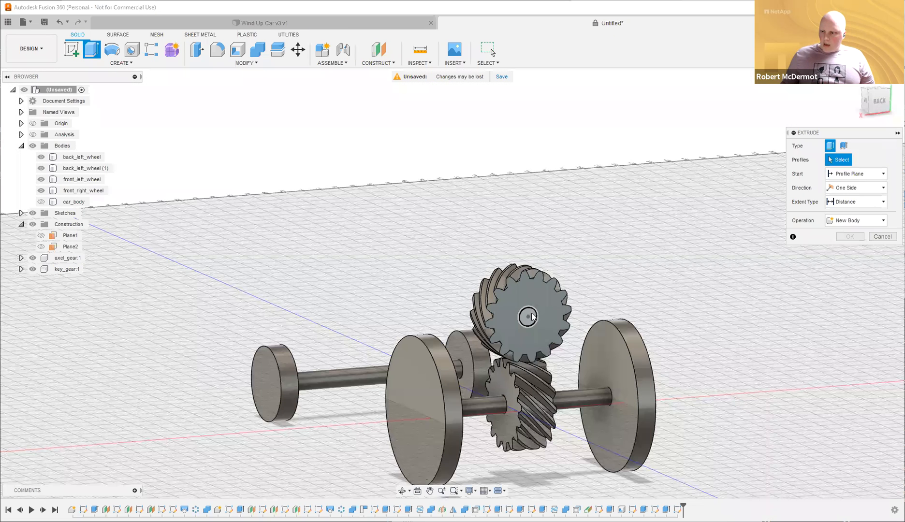
pyautogui.click(527, 317)
pyautogui.moveTo(634, 314); pyautogui.dragTo(710, 330)
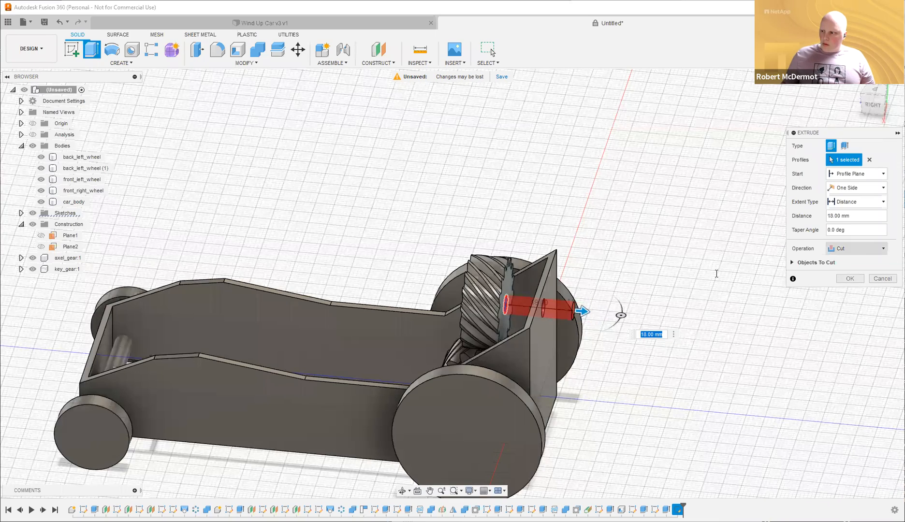
pyautogui.click(855, 249)
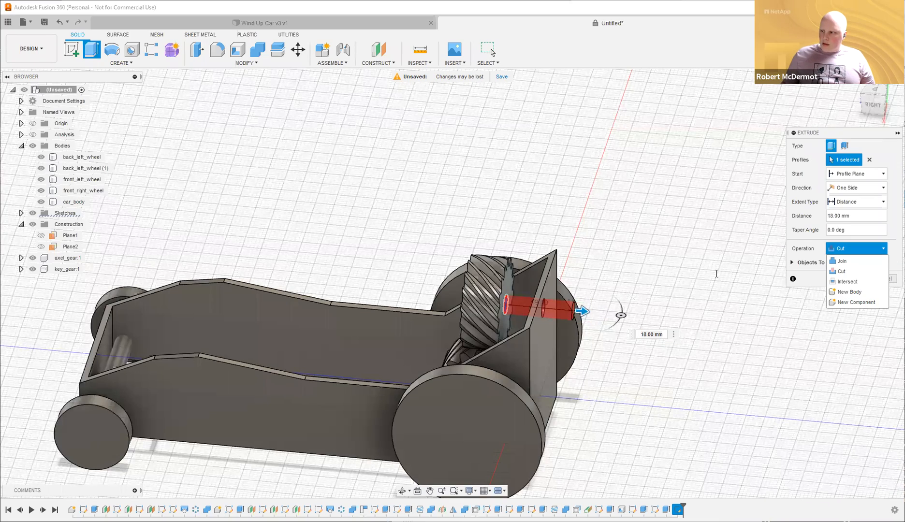
pyautogui.click(843, 261)
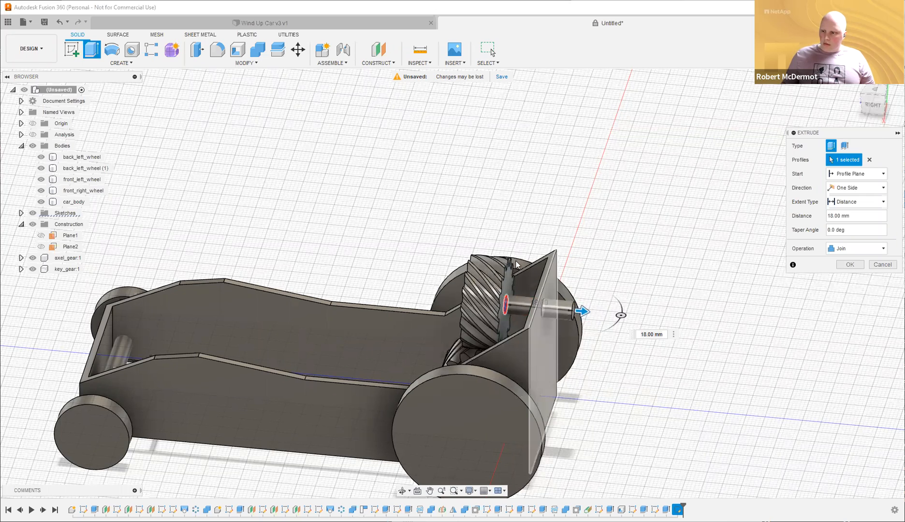
pyautogui.click(541, 289)
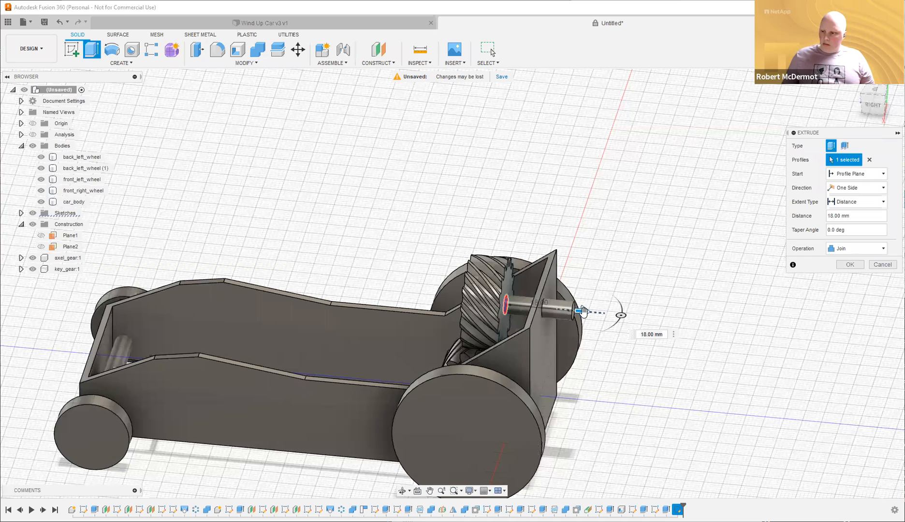
pyautogui.moveTo(583, 311); pyautogui.dragTo(593, 312)
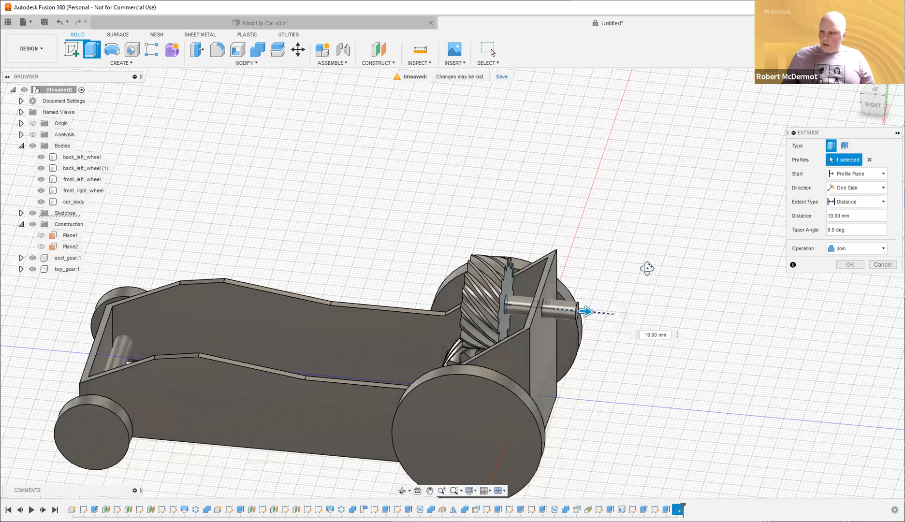
pyautogui.keyDown('shift'); pyautogui.moveTo(647, 265); pyautogui.dragTo(636, 233, button='middle'); pyautogui.keyUp('shift')
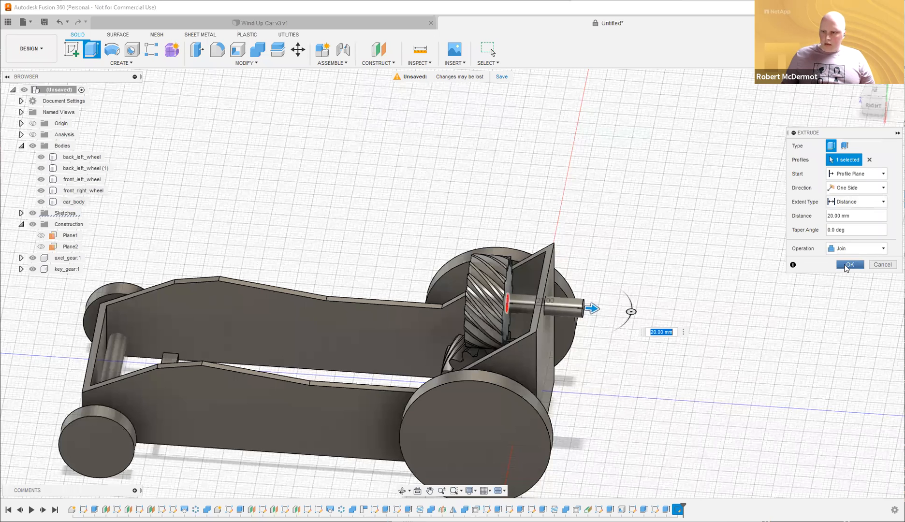
pyautogui.click(849, 265)
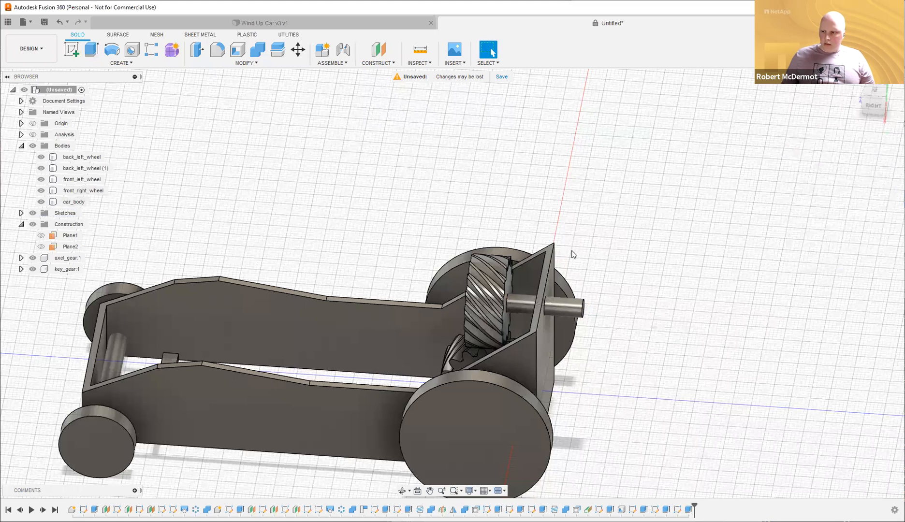
# Toggle the car body's visibility to check the shaft, then reopen the shaft extrusion for editing.
pyautogui.click(41, 202)
pyautogui.click(41, 202)
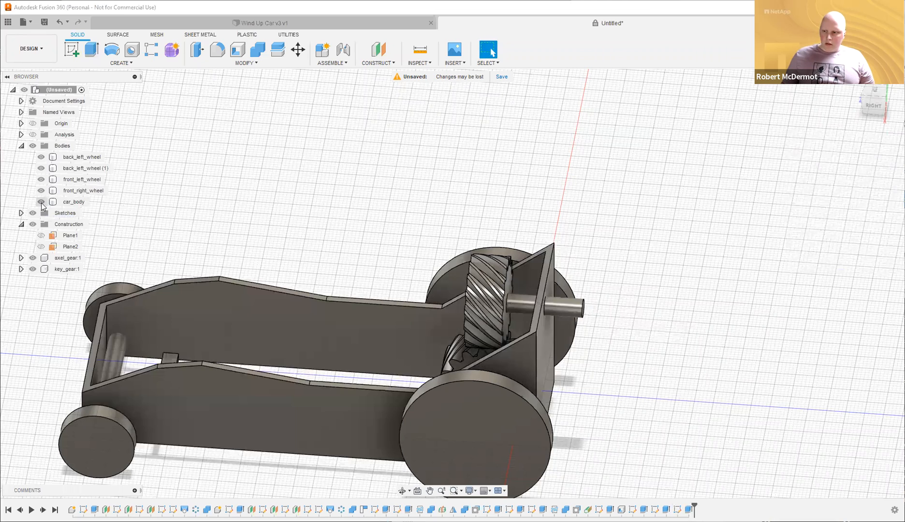
pyautogui.click(41, 202)
pyautogui.click(41, 202)
pyautogui.click(41, 203)
pyautogui.click(41, 202)
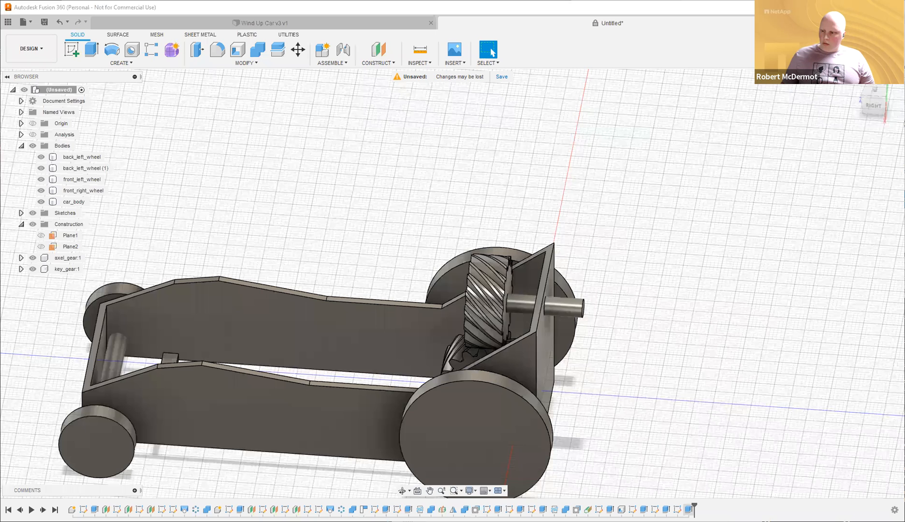
pyautogui.doubleClick(677, 509)
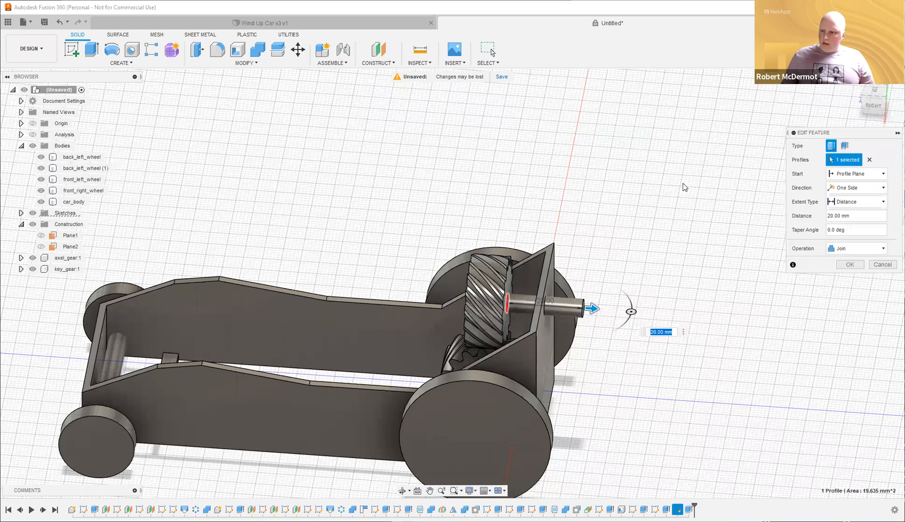
# Hide the car body to view the gears and confirm the edited shaft extrusion.
pyautogui.keyDown('shift'); pyautogui.moveTo(544, 270); pyautogui.dragTo(459, 293, button='middle'); pyautogui.keyUp('shift')
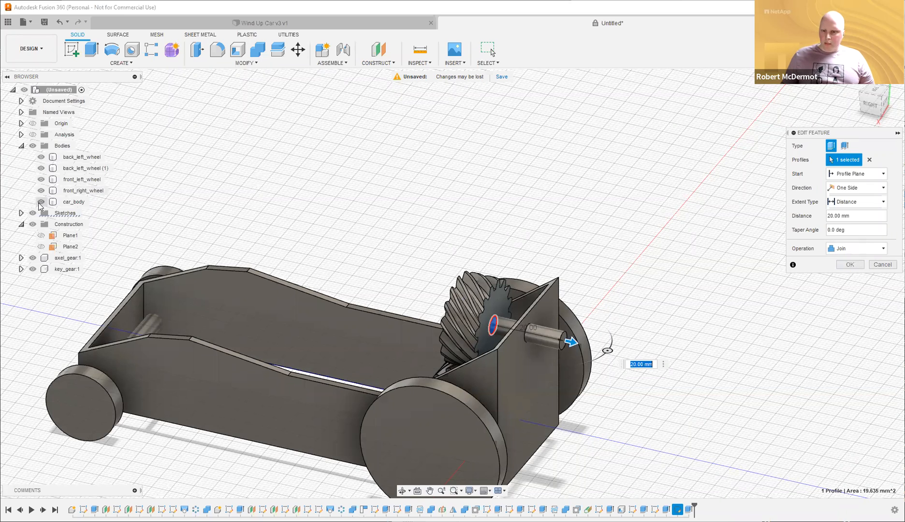
pyautogui.click(41, 201)
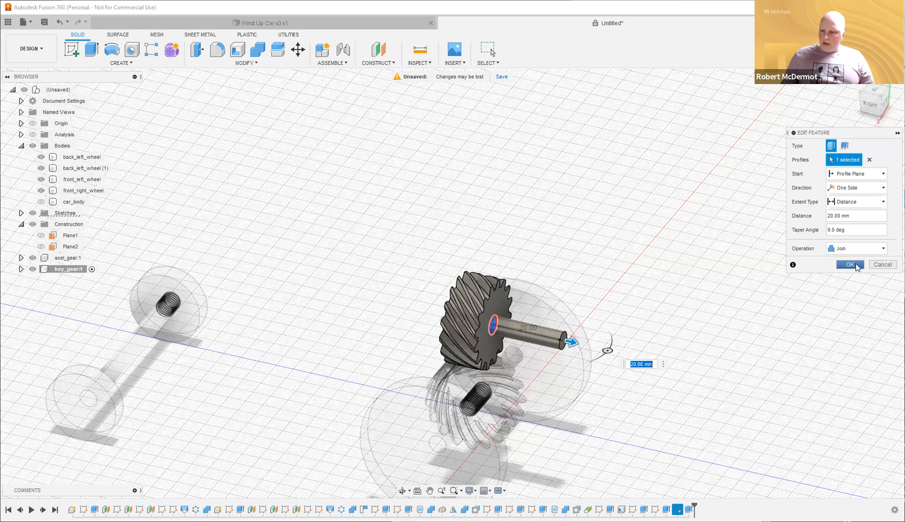
pyautogui.click(851, 265)
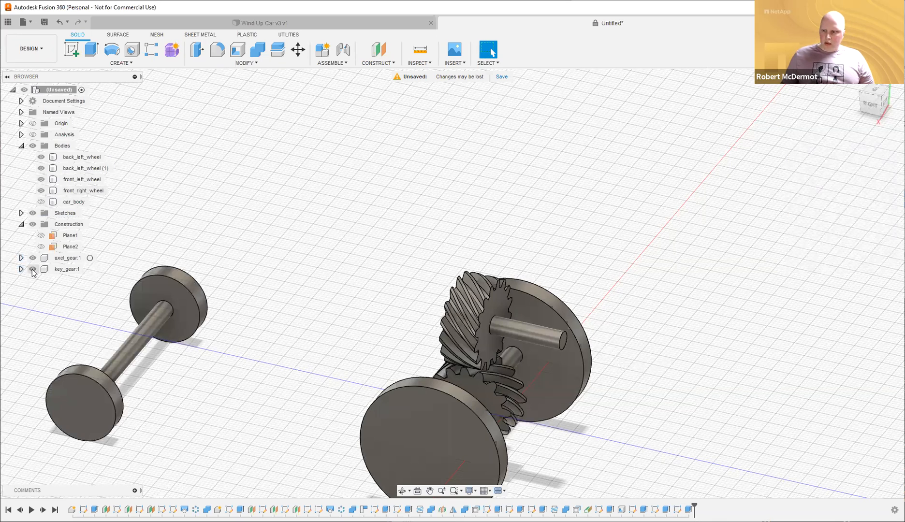
# Show the car body and key_gear:1 again and recentre the view.
pyautogui.click(41, 202)
pyautogui.click(34, 271)
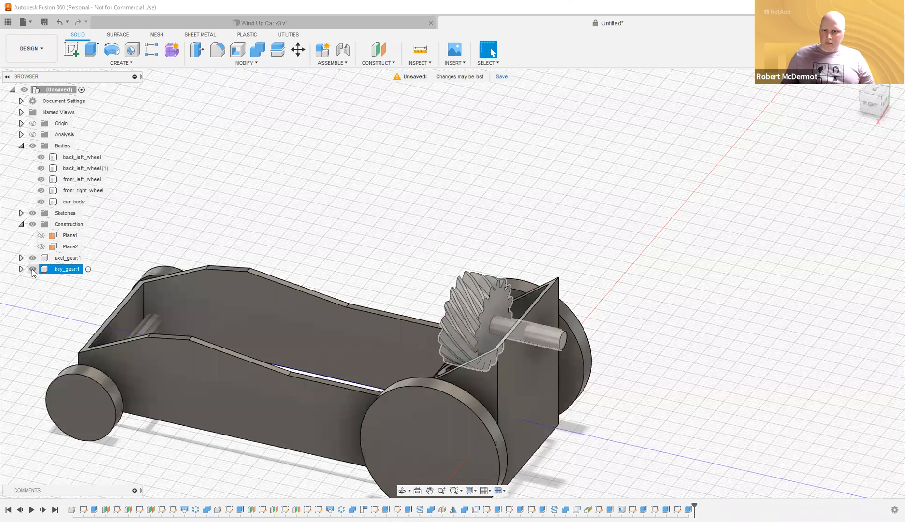
pyautogui.click(32, 269)
pyautogui.click(33, 269)
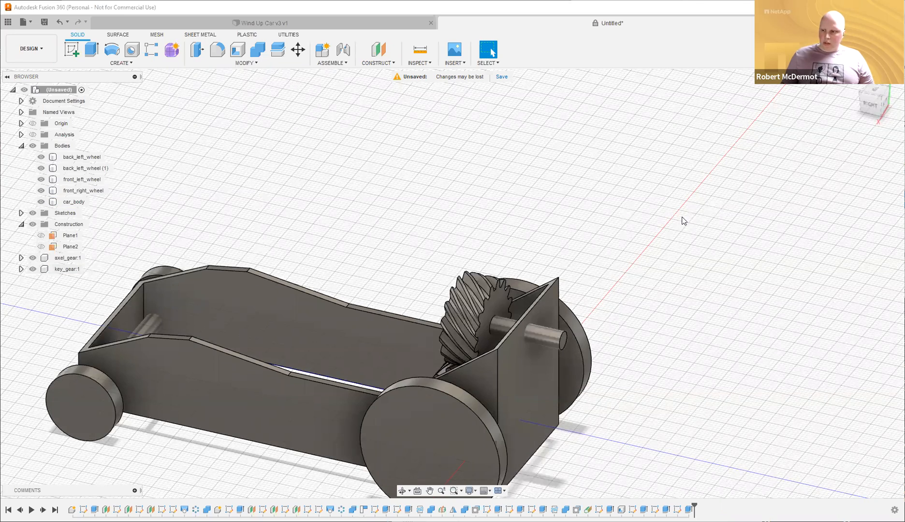
pyautogui.moveTo(682, 215); pyautogui.dragTo(674, 173, button='middle')
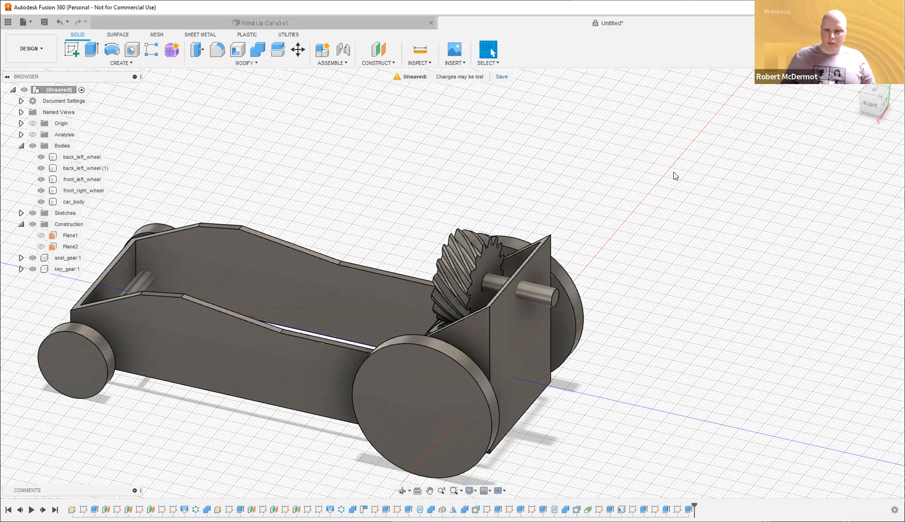
pyautogui.moveTo(677, 176)
pyautogui.mouseDown(button='middle')
pyautogui.moveTo(704, 166)
pyautogui.moveTo(693, 177)
pyautogui.mouseUp(button='middle')
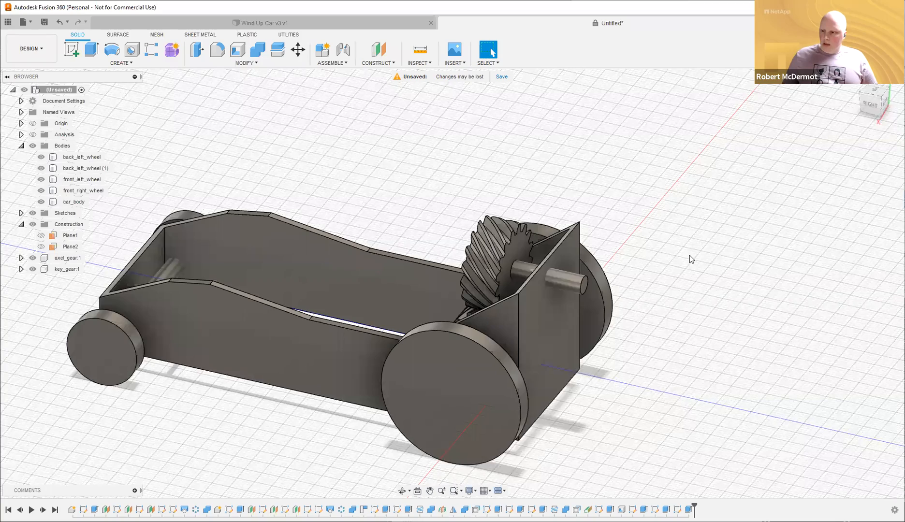
pyautogui.keyDown('shift'); pyautogui.moveTo(689, 267); pyautogui.dragTo(702, 271, button='middle'); pyautogui.keyUp('shift')
pyautogui.keyDown('shift'); pyautogui.moveTo(717, 240); pyautogui.dragTo(719, 237, button='middle'); pyautogui.keyUp('shift')
pyautogui.moveTo(648, 234); pyautogui.dragTo(570, 220, button='middle')
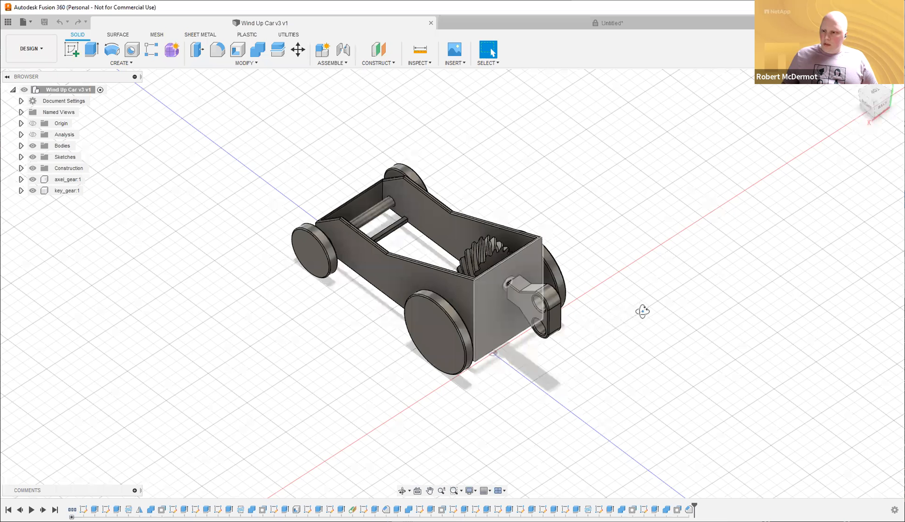
pyautogui.keyDown('shift'); pyautogui.moveTo(630, 310); pyautogui.dragTo(626, 314, button='middle'); pyautogui.keyUp('shift')
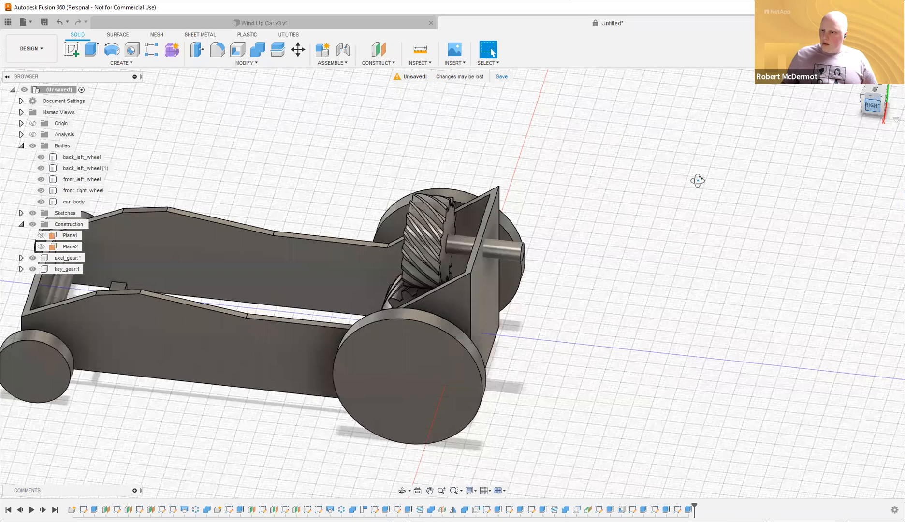
pyautogui.keyDown('shift'); pyautogui.moveTo(697, 181); pyautogui.dragTo(642, 181, button='middle'); pyautogui.keyUp('shift')
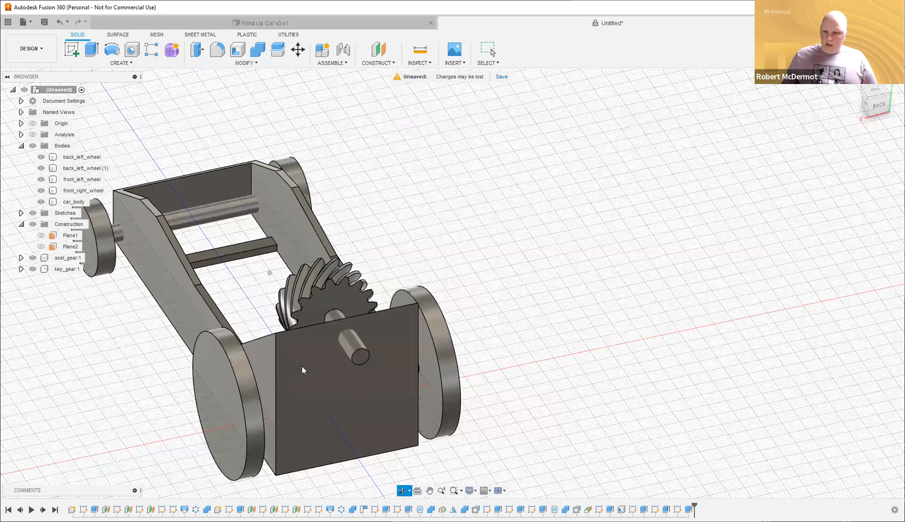
pyautogui.keyDown('shift'); pyautogui.moveTo(300, 372); pyautogui.dragTo(310, 374, button='middle'); pyautogui.keyUp('shift')
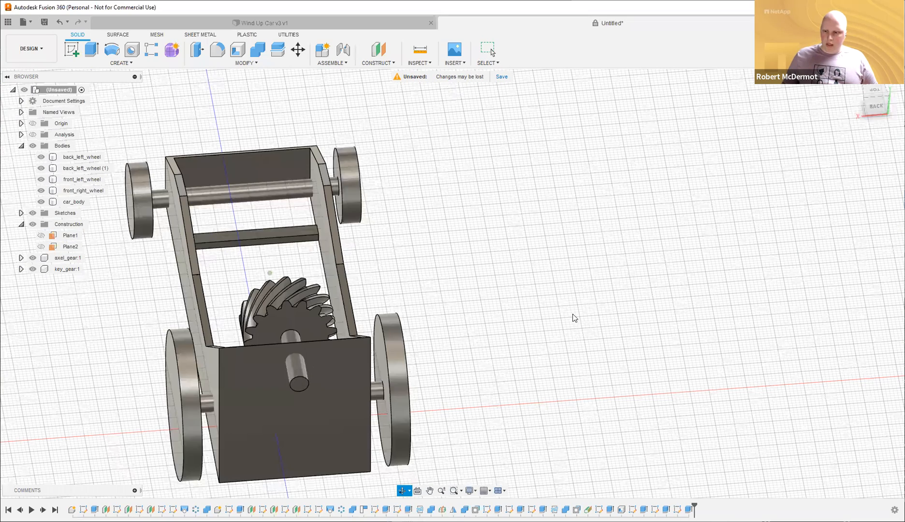
pyautogui.keyDown('shift'); pyautogui.moveTo(562, 308); pyautogui.dragTo(629, 301, button='middle'); pyautogui.keyUp('shift')
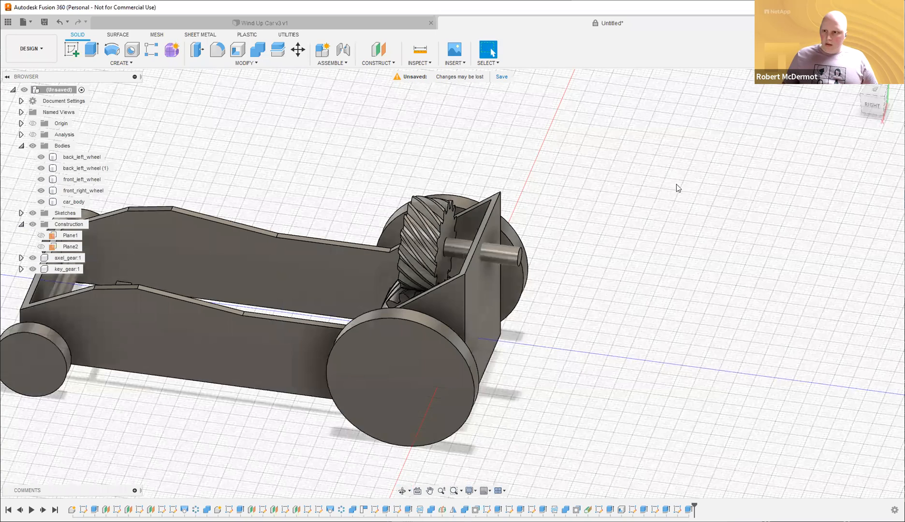
# Create tangent plane Plane3 on the shaft's cylindrical face at 0 deg.
pyautogui.click(379, 63)
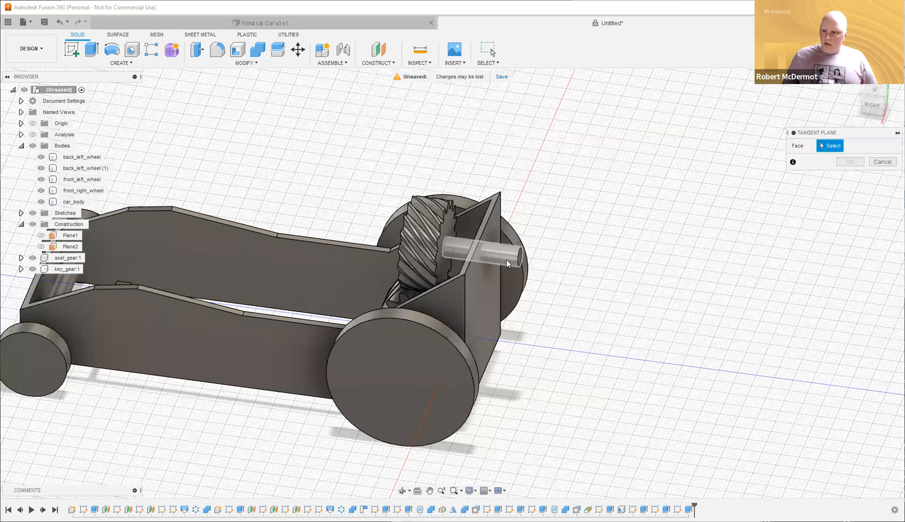
pyautogui.keyDown('shift'); pyautogui.moveTo(638, 219); pyautogui.dragTo(593, 268, button='middle'); pyautogui.keyUp('shift')
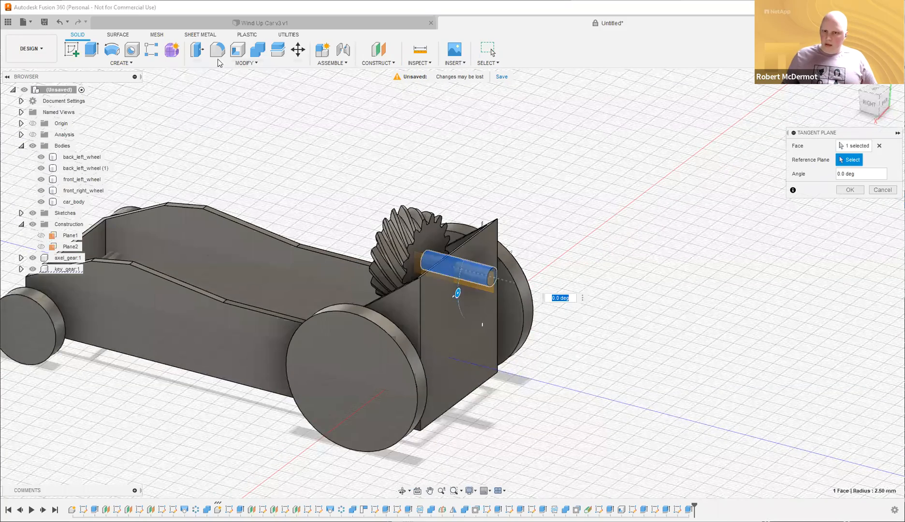
pyautogui.press('Return')
pyautogui.click(71, 50)
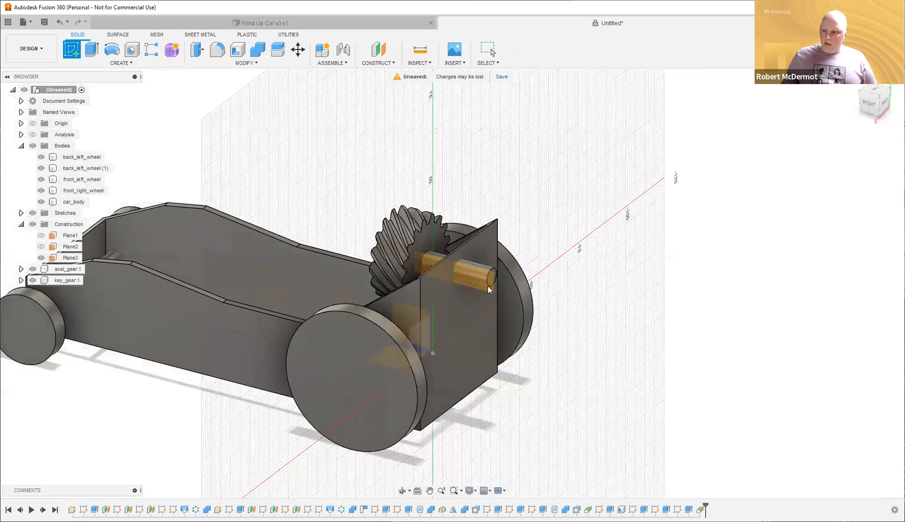
# Start a sketch on Plane3 and draw a rectangle around the shaft end.
pyautogui.click(500, 264)
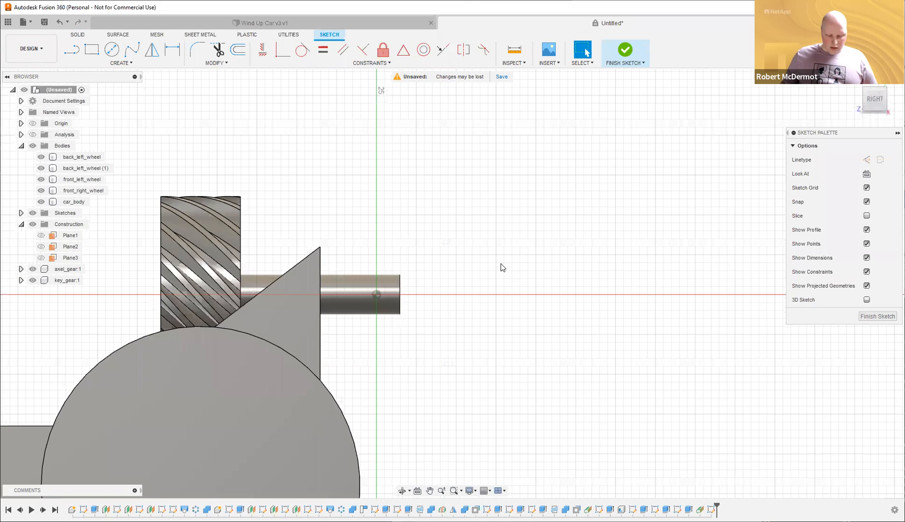
pyautogui.press('r')
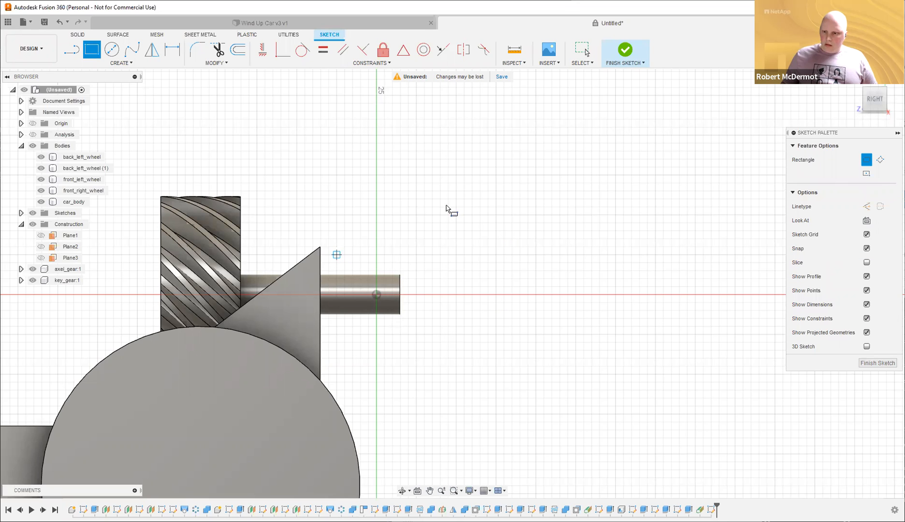
pyautogui.press('Escape')
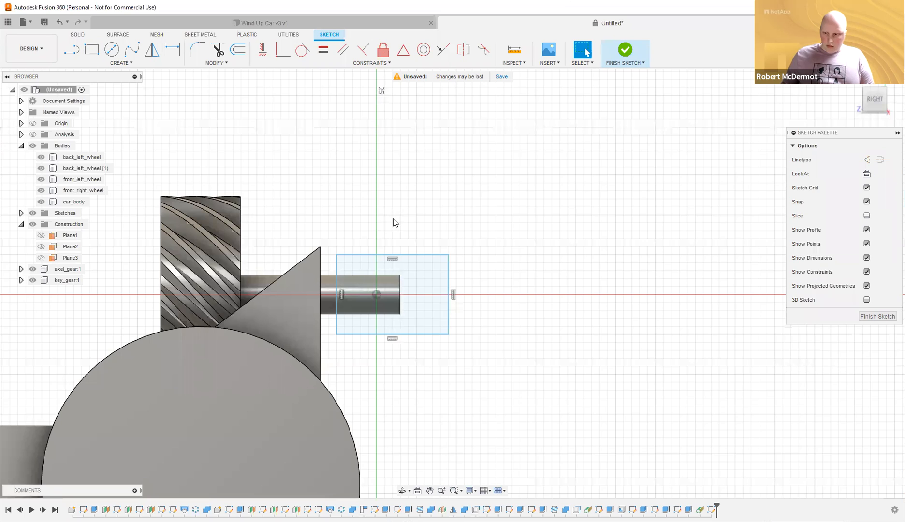
# Project the gear-and-shaft body outline into the sketch using the Bodies selection filter.
pyautogui.keyDown('shift'); pyautogui.moveTo(373, 274); pyautogui.dragTo(373, 273, button='middle'); pyautogui.keyUp('shift')
pyautogui.press('p')
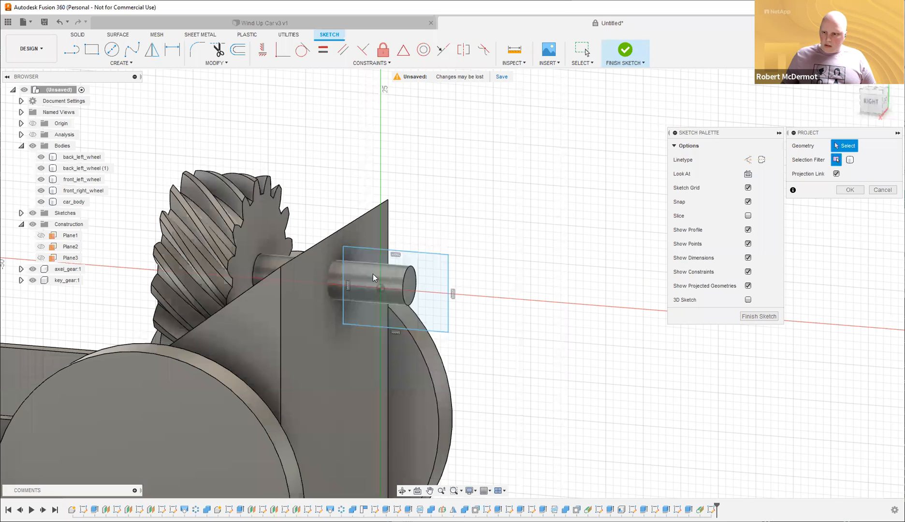
pyautogui.click(373, 273)
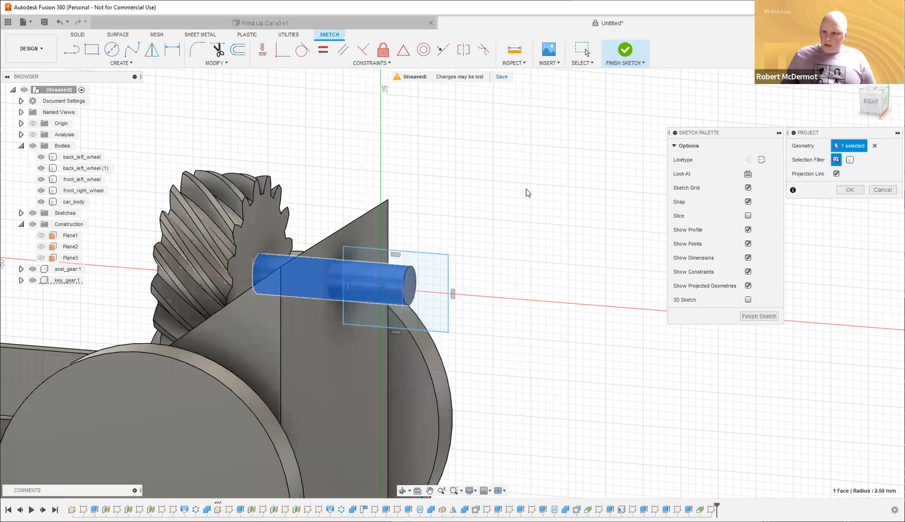
pyautogui.press('Return')
pyautogui.keyDown('shift'); pyautogui.moveTo(505, 197); pyautogui.dragTo(508, 196, button='middle'); pyautogui.keyUp('shift')
pyautogui.hotkey('ctrl', 'z')
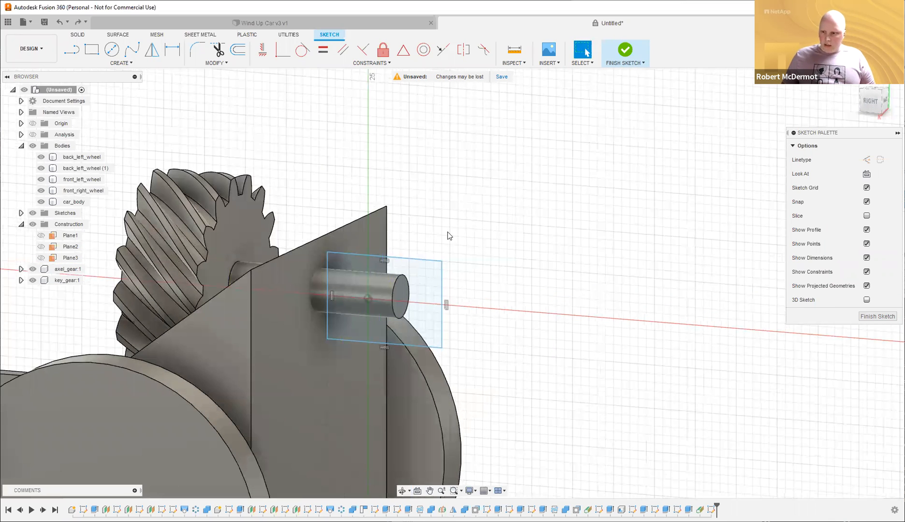
pyautogui.press('p')
pyautogui.click(367, 292)
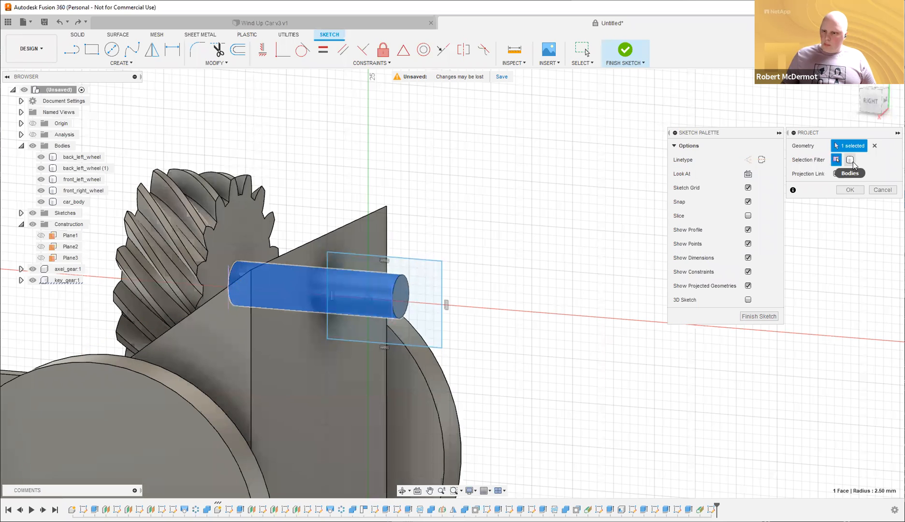
pyautogui.click(850, 160)
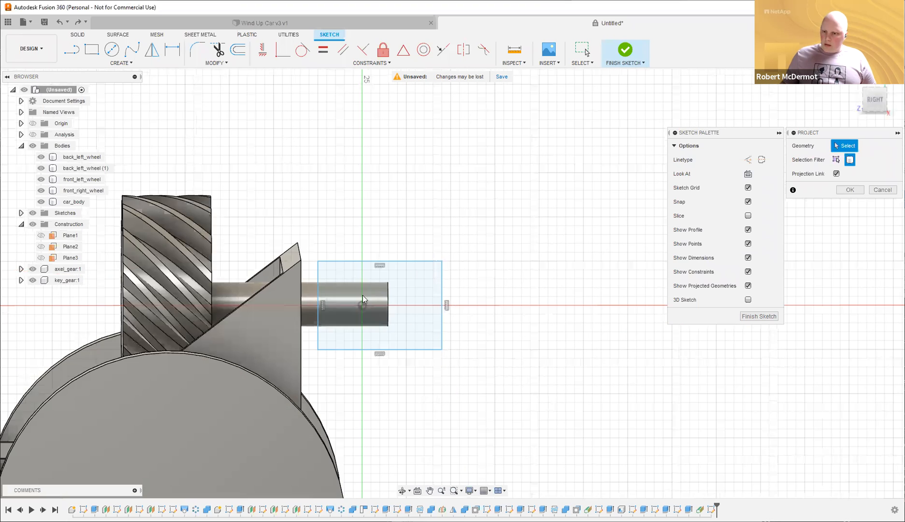
pyautogui.click(332, 297)
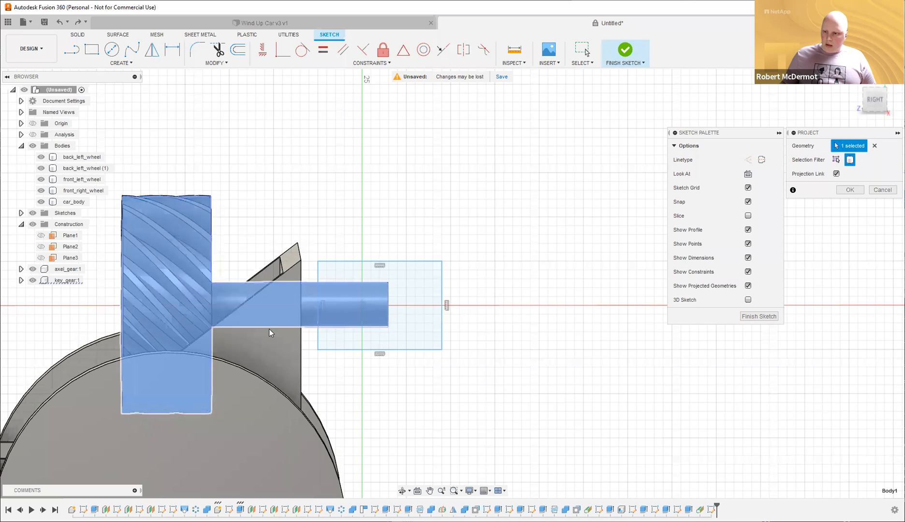
pyautogui.click(850, 189)
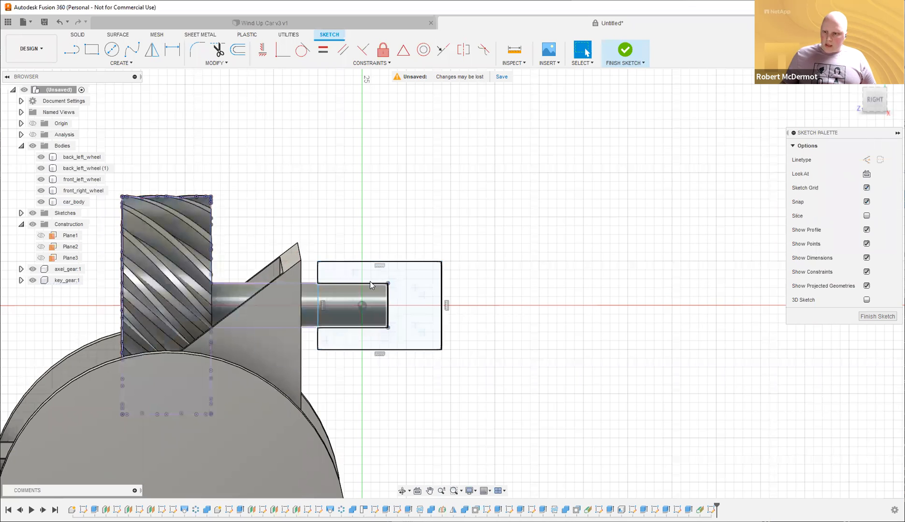
# Dimension 2.50 mm gaps between the shaft and the rectangle's top and bottom edges.
pyautogui.click(352, 328)
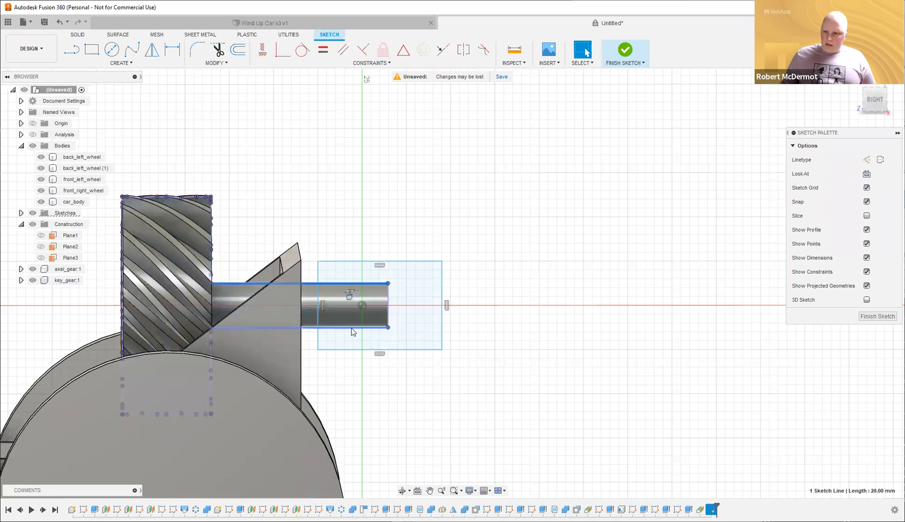
pyautogui.click(547, 241)
pyautogui.press('d')
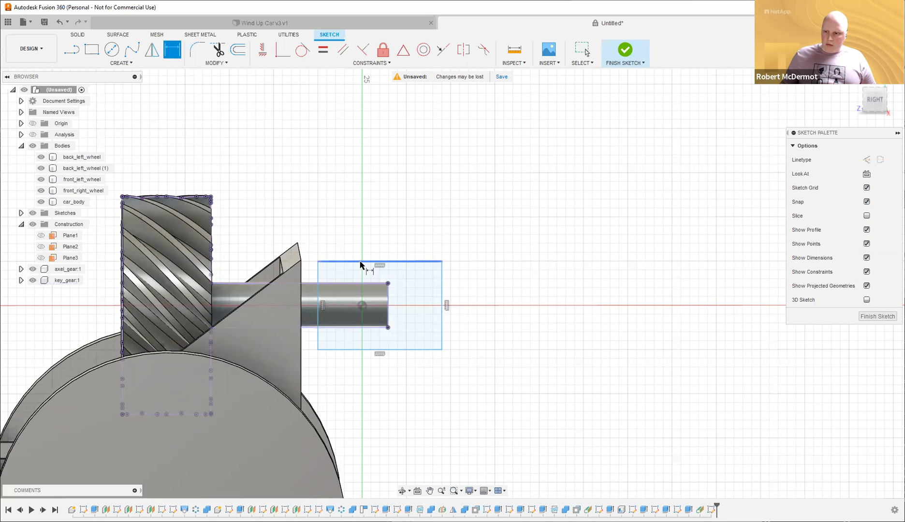
pyautogui.click(369, 284)
pyautogui.click(511, 248)
pyautogui.press('Return')
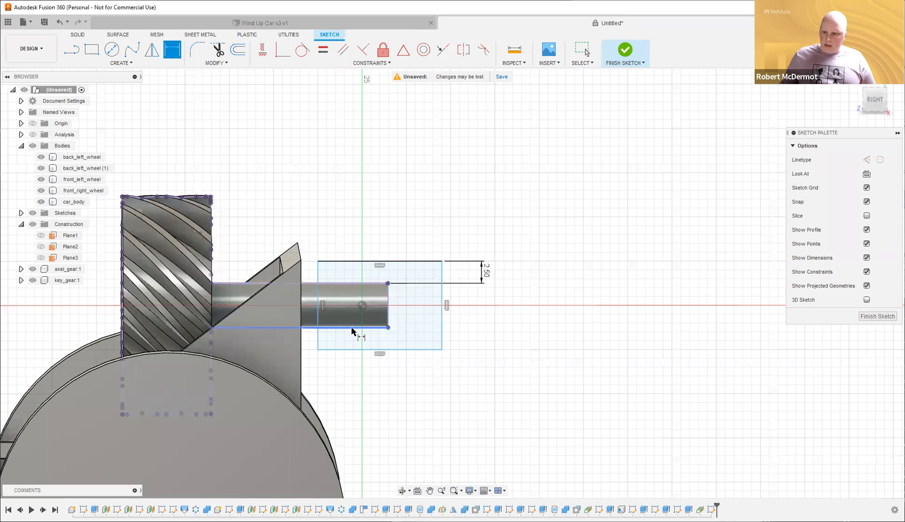
pyautogui.click(352, 328)
pyautogui.click(358, 350)
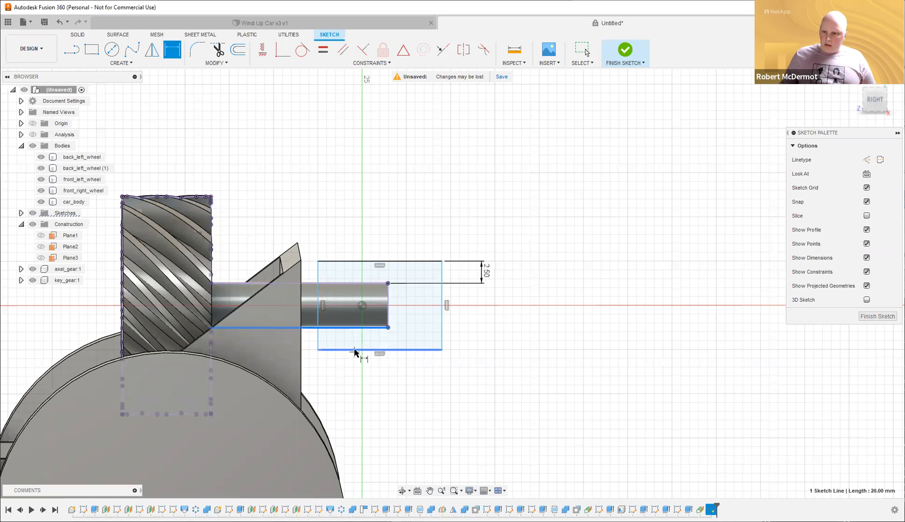
pyautogui.click(498, 358)
pyautogui.press('Return')
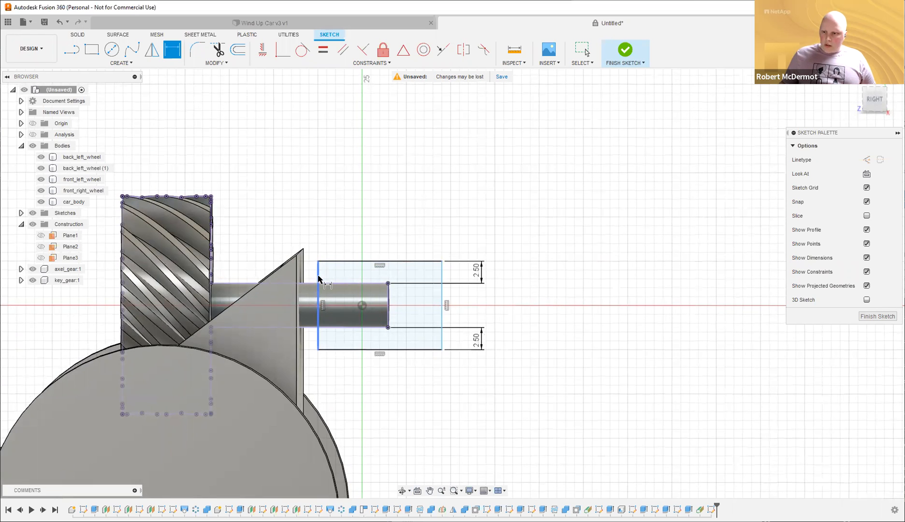
# Add a 5.00 mm overhang past the shaft end, then delete the 14.00 width dimension.
pyautogui.click(442, 305)
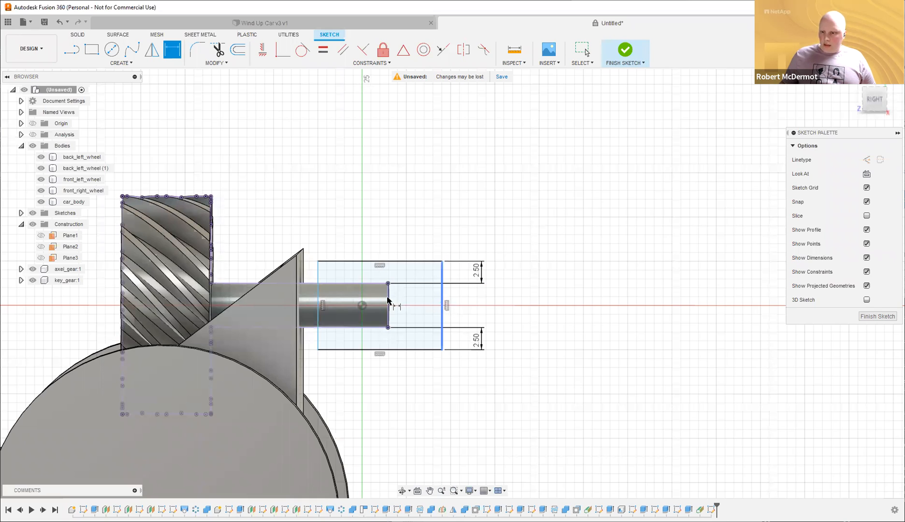
pyautogui.click(400, 217)
pyautogui.write('5')
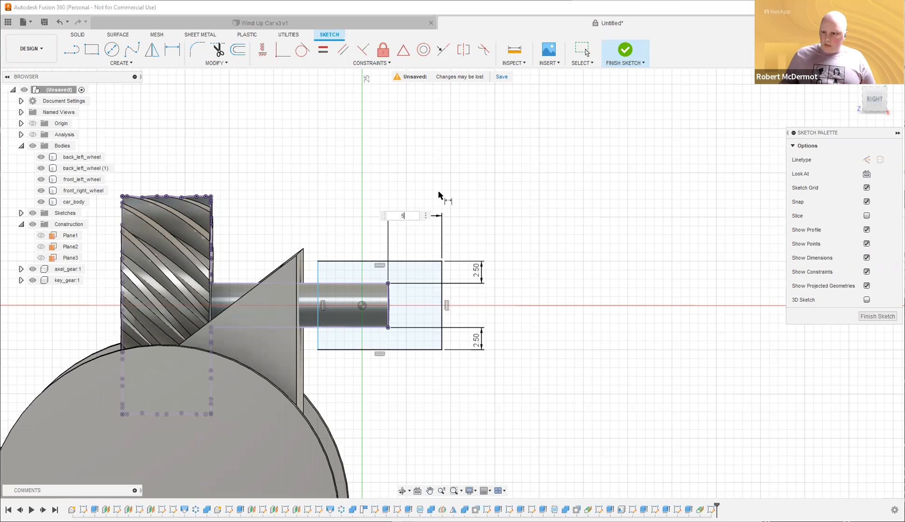
pyautogui.press('Return')
pyautogui.click(309, 291)
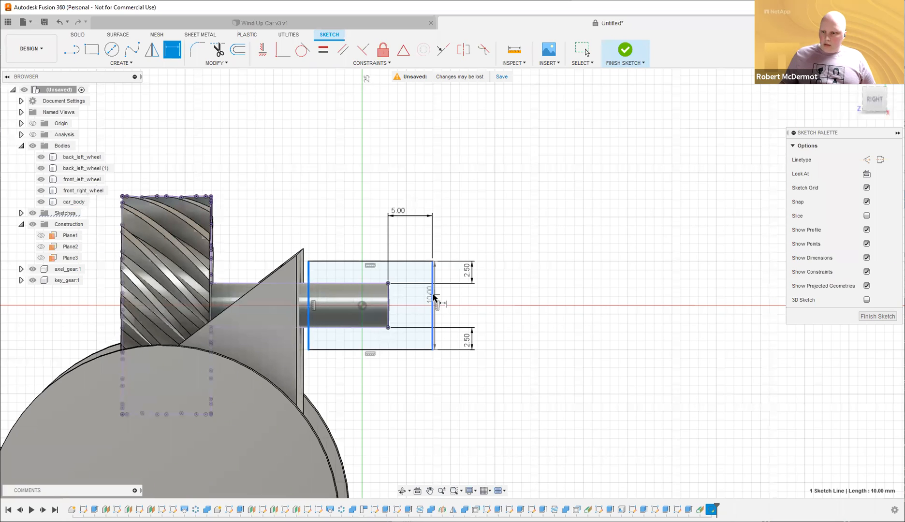
pyautogui.click(534, 404)
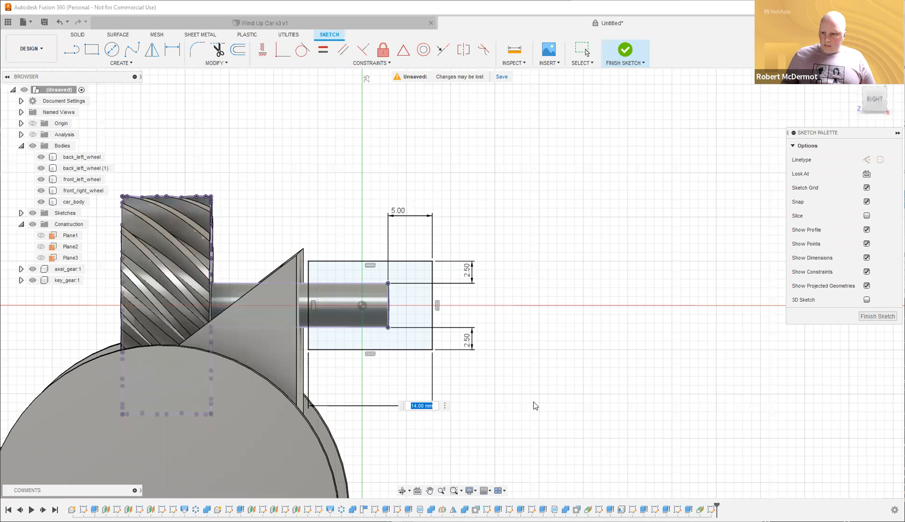
pyautogui.press('Return')
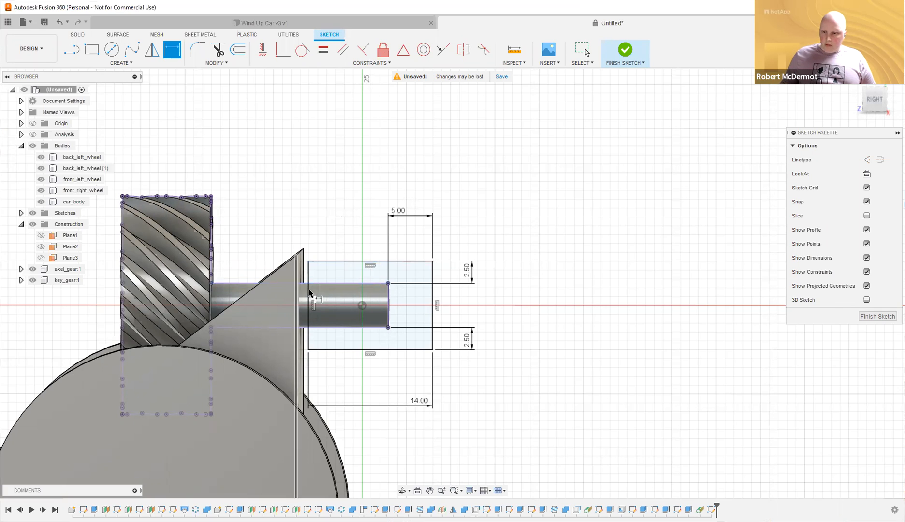
pyautogui.press('Escape')
pyautogui.click(422, 405)
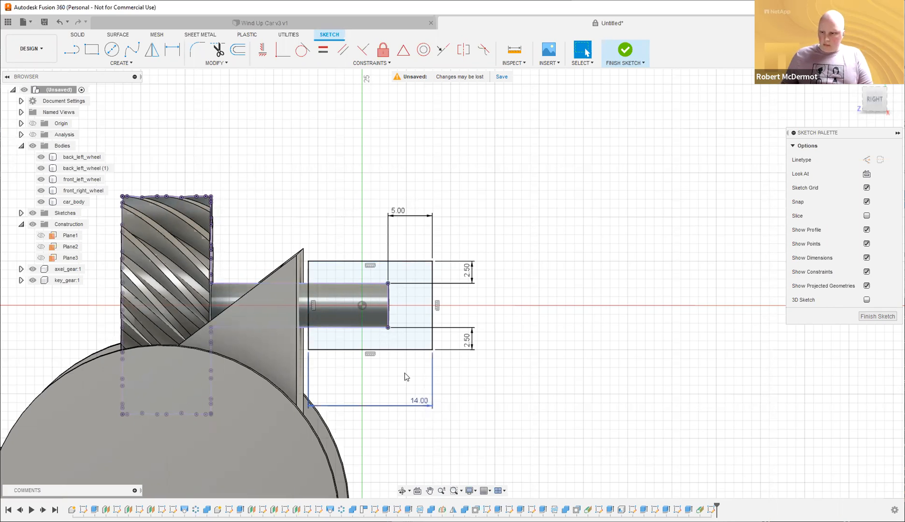
pyautogui.press('Delete')
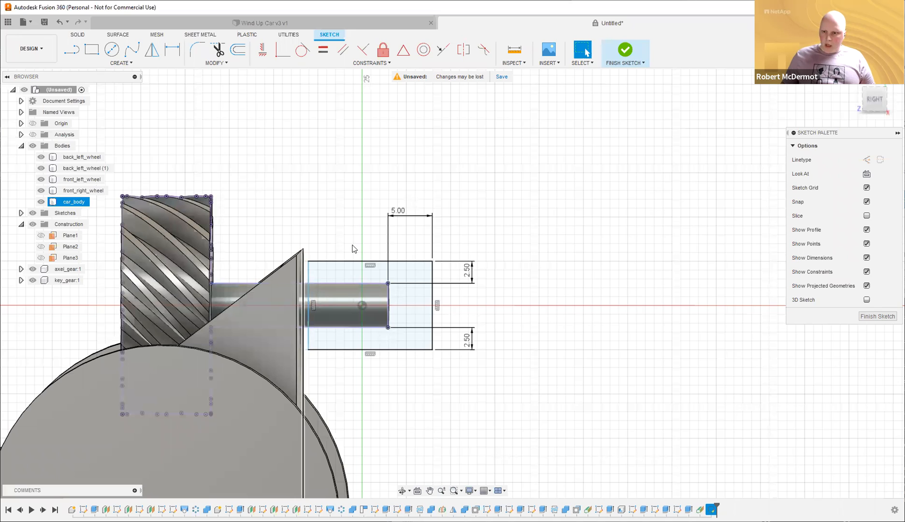
# Try a 1.00 mm gap dimension between the rectangle's left edge and the pawl face, then undo it.
pyautogui.press('p')
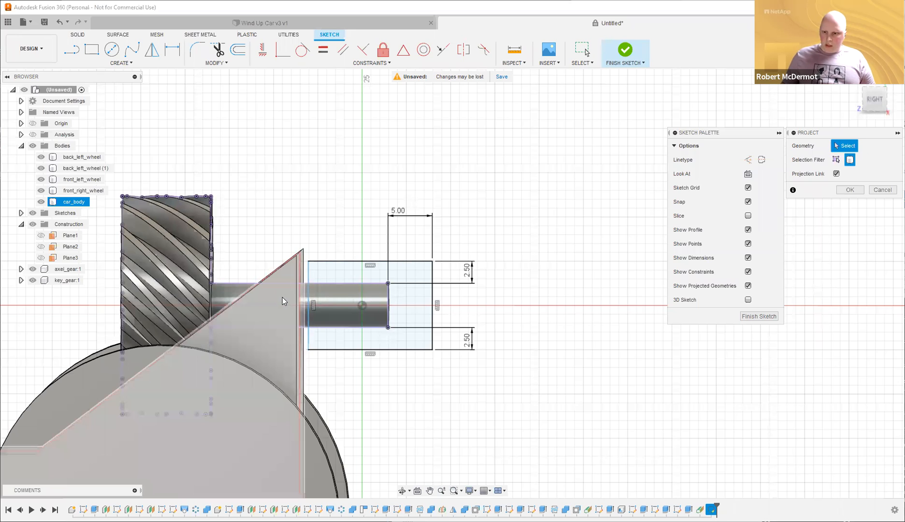
pyautogui.press('Escape')
pyautogui.press('d')
pyautogui.click(308, 276)
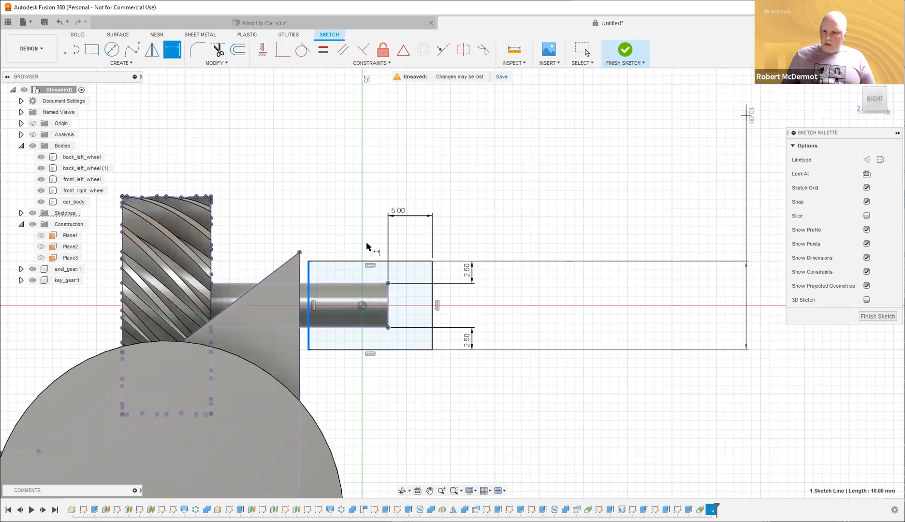
pyautogui.click(299, 273)
pyautogui.click(307, 197)
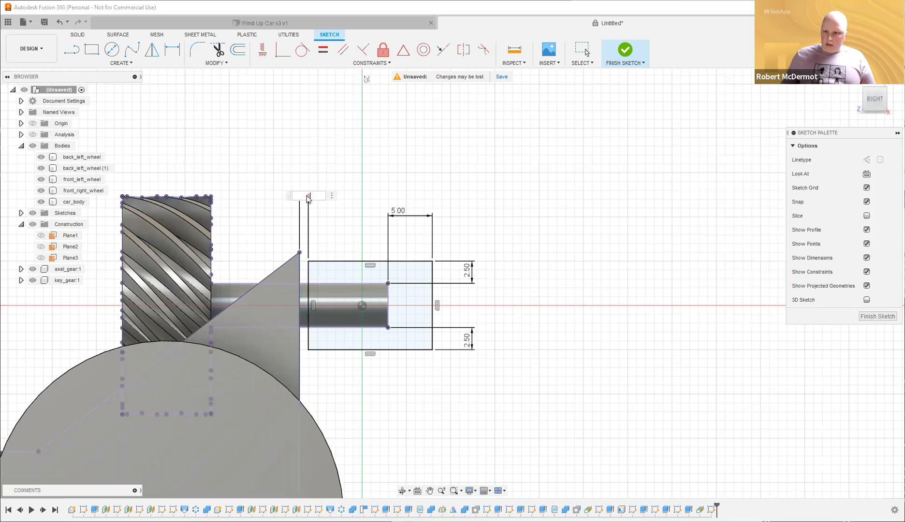
pyautogui.press('Return')
pyautogui.press('Escape')
pyautogui.hotkey('ctrl', 'z')
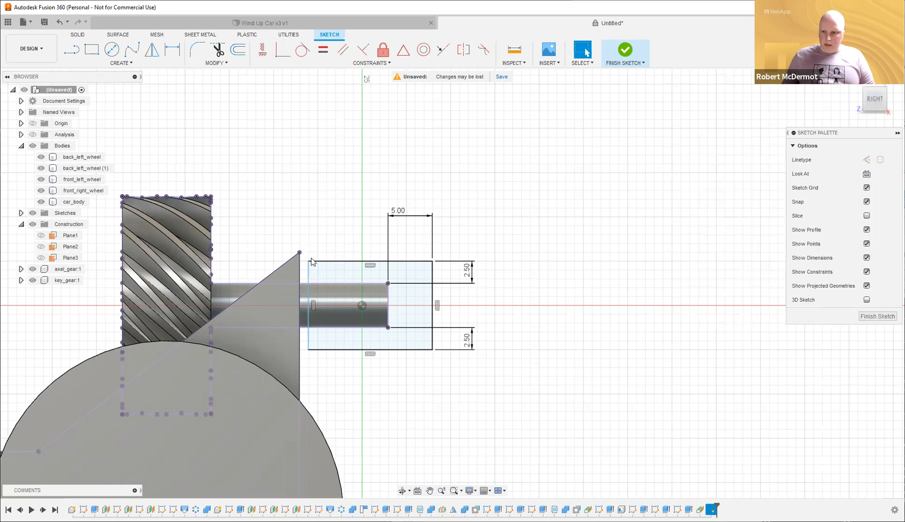
# Make the rectangle's left edge collinear with the pawl's vertical face.
pyautogui.click(444, 51)
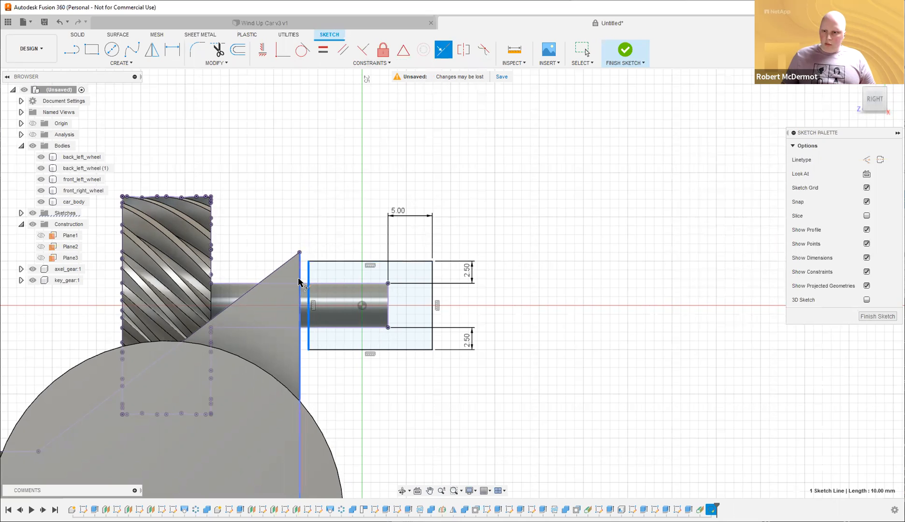
pyautogui.click(300, 282)
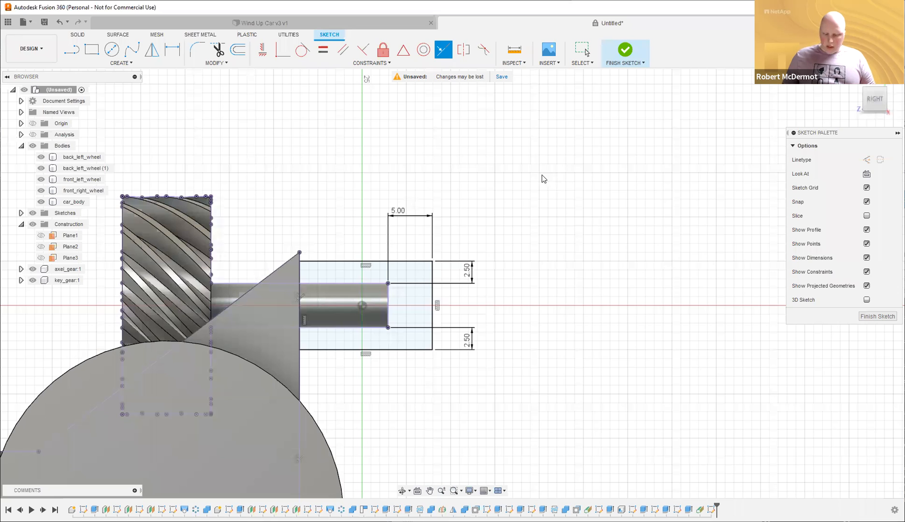
pyautogui.press('Escape')
pyautogui.press('o')
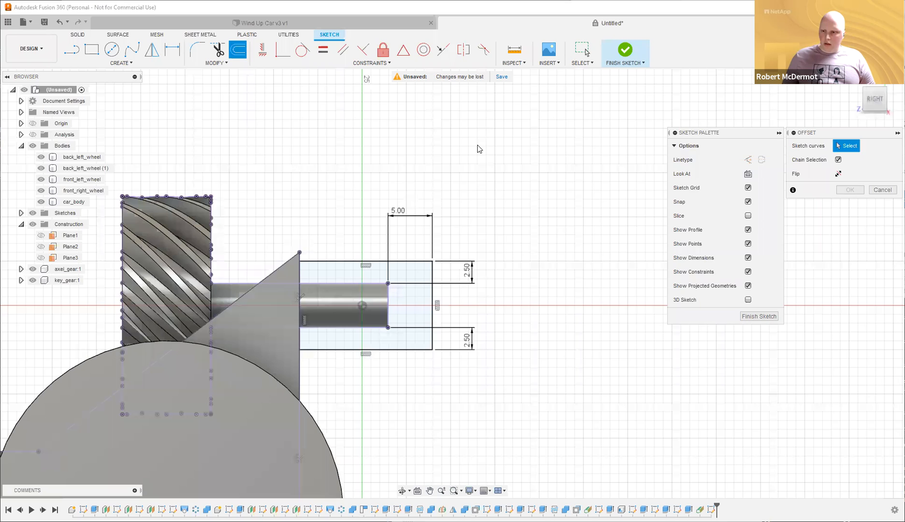
# Draw a 12 mm circle above the rectangle and shift it to the right.
pyautogui.press('Escape')
pyautogui.press('c')
pyautogui.click(482, 216)
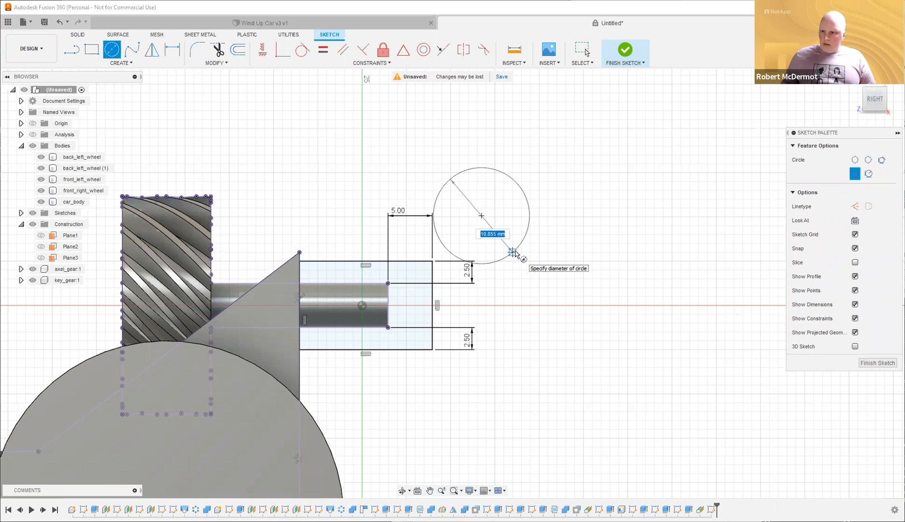
pyautogui.write('12')
pyautogui.press('Return')
pyautogui.press('Escape')
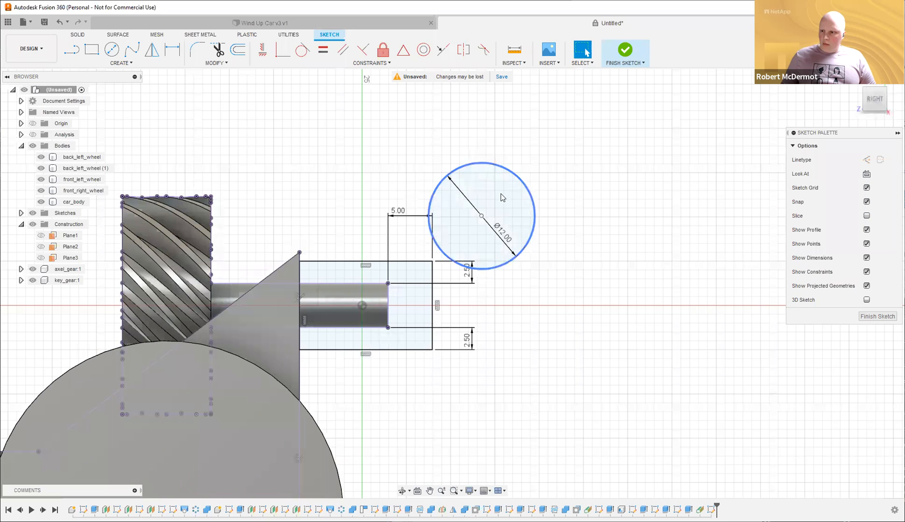
pyautogui.moveTo(481, 216); pyautogui.dragTo(503, 217)
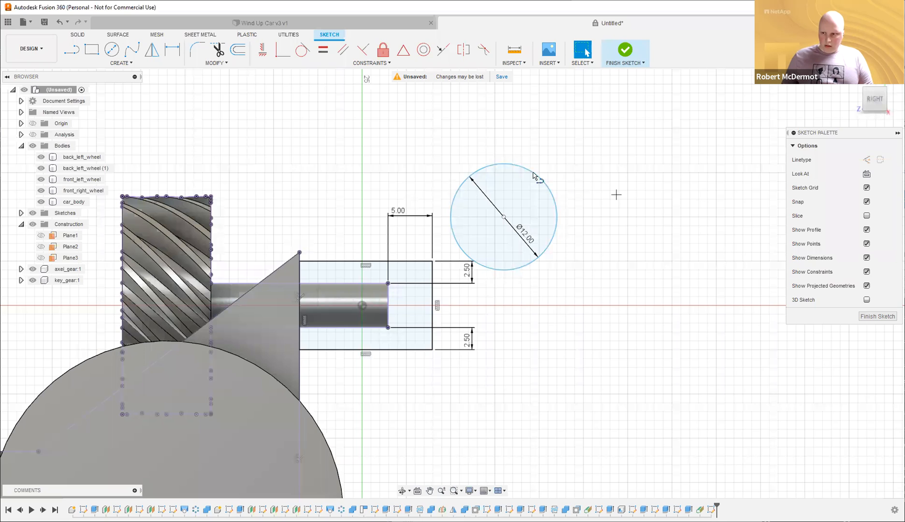
# Draw a line from the rectangle's top corner tangent to the circle, then enable construction linetype.
pyautogui.press('l')
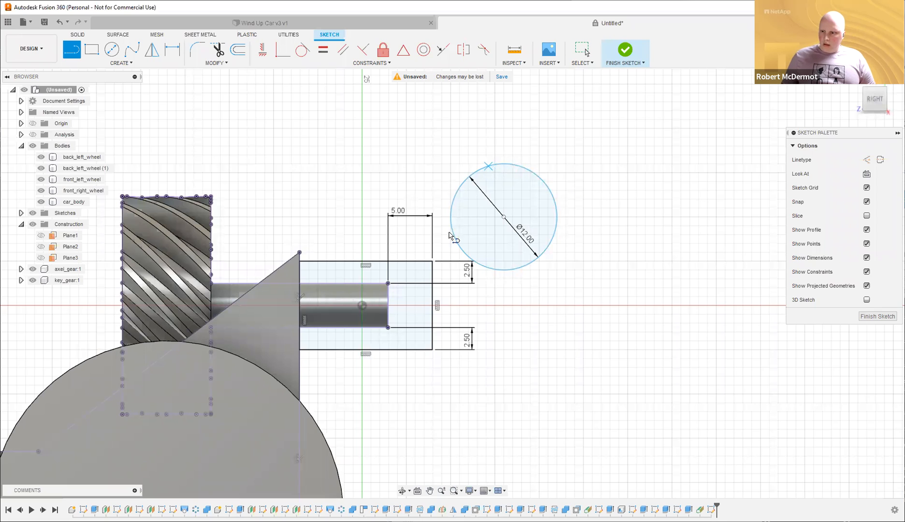
pyautogui.click(382, 260)
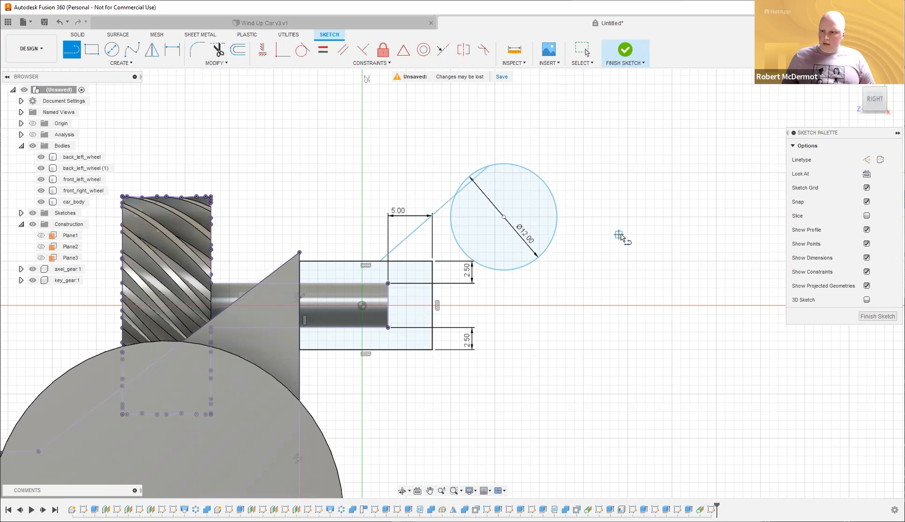
pyautogui.press('Escape')
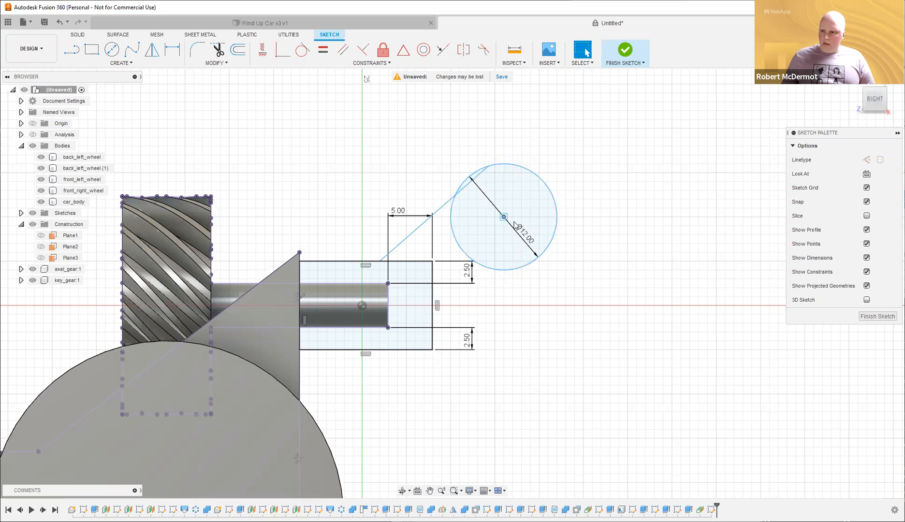
pyautogui.moveTo(455, 196); pyautogui.dragTo(459, 200)
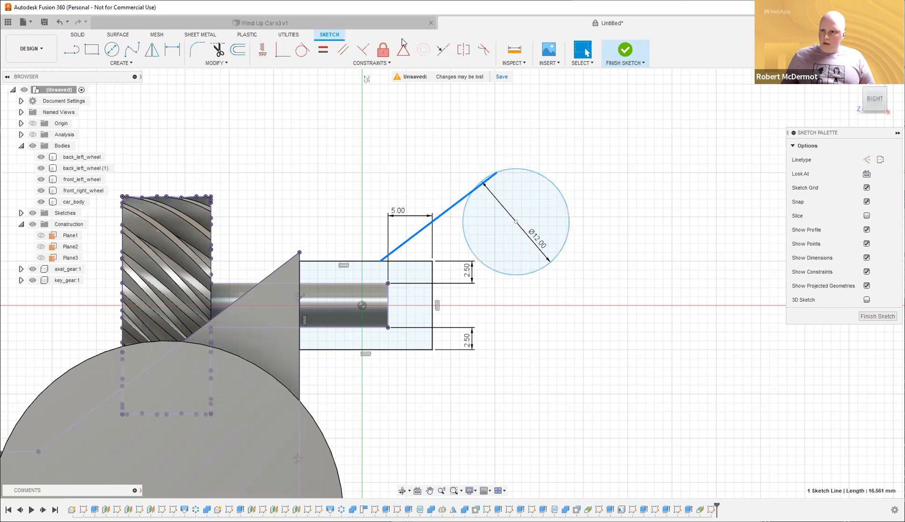
pyautogui.click(306, 50)
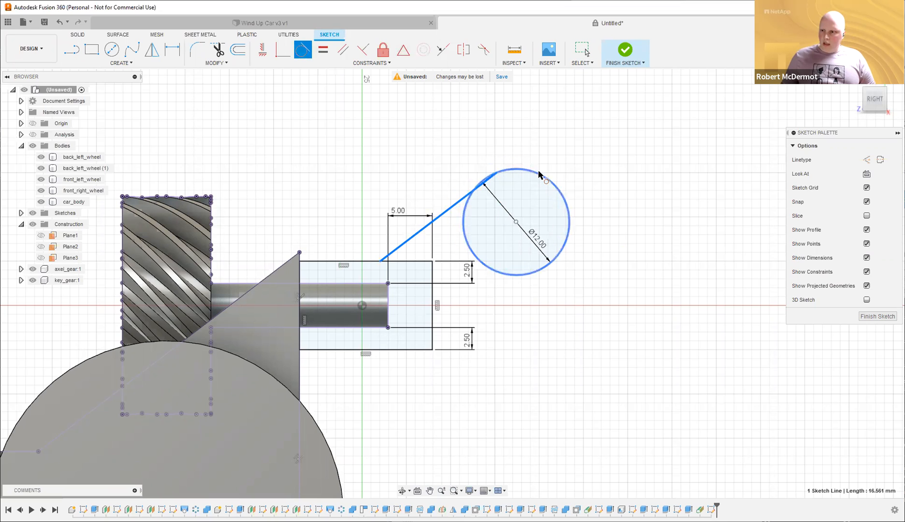
pyautogui.click(477, 178)
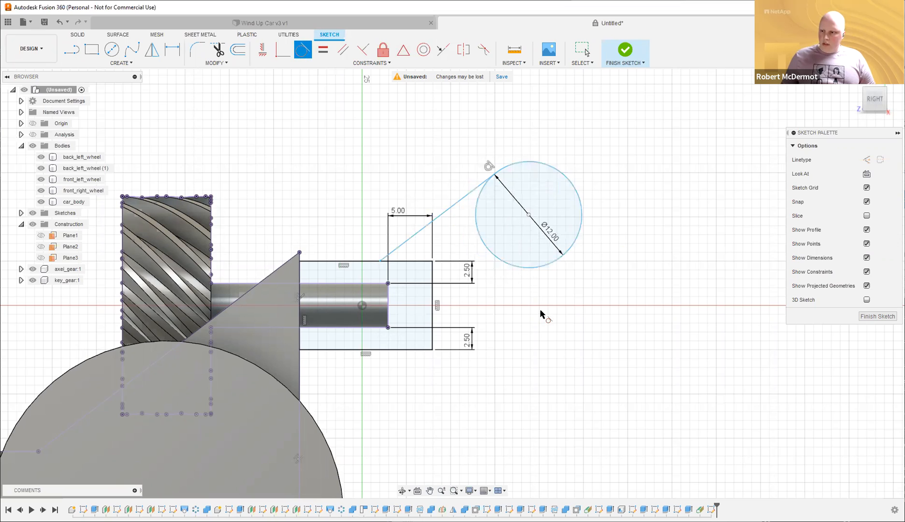
pyautogui.press('Escape')
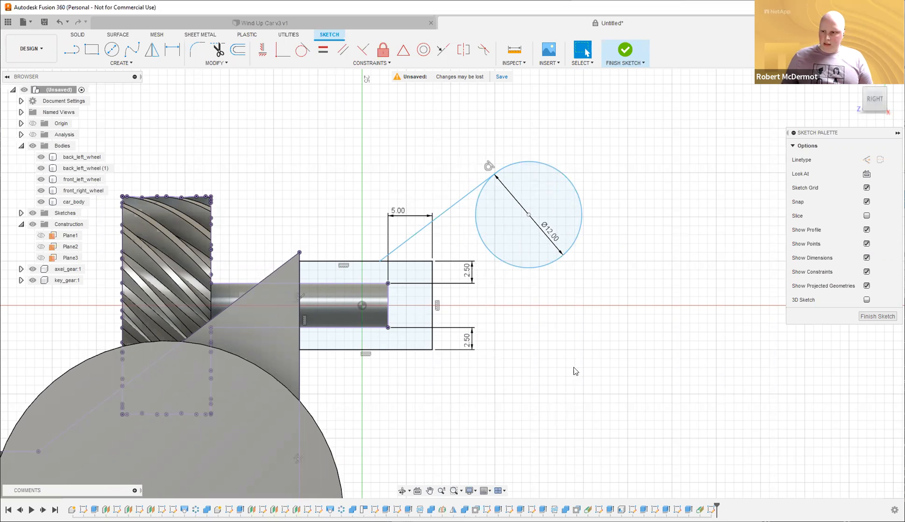
pyautogui.click(868, 161)
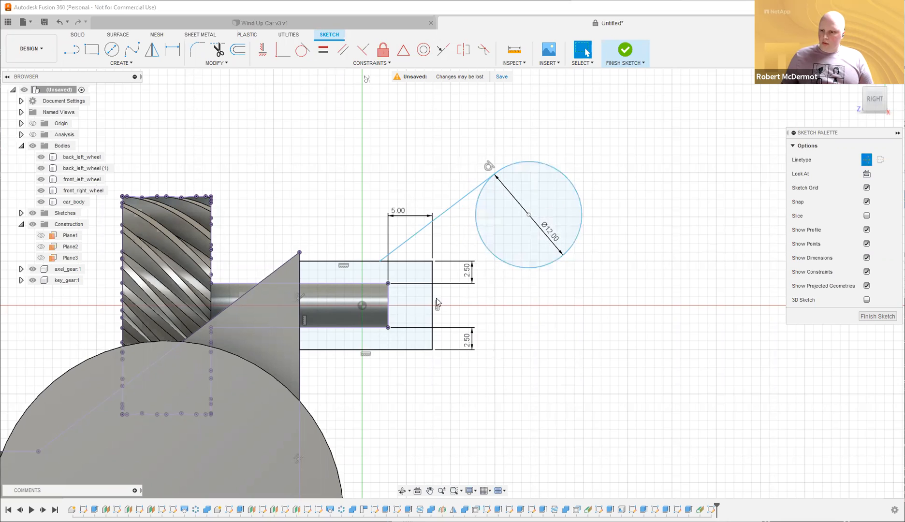
pyautogui.press('l')
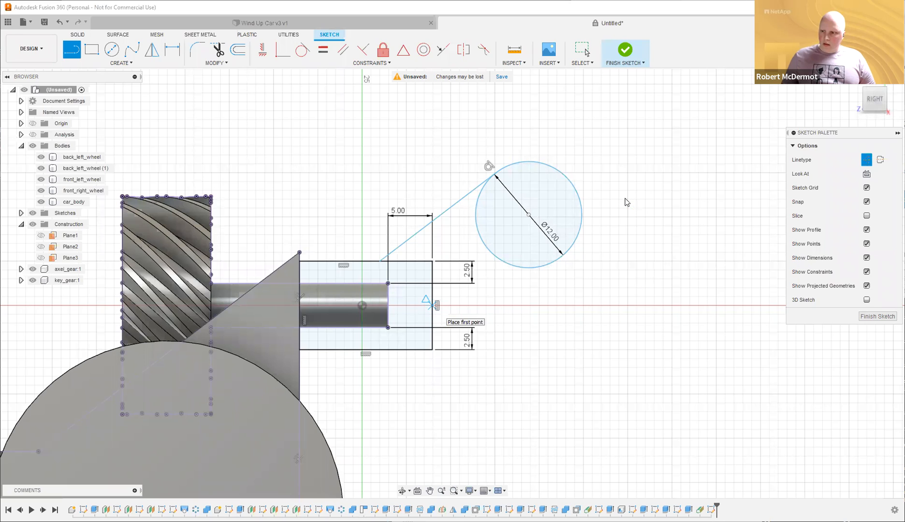
# Mirror the circle and sloped line across the dashed centreline, then join both circles' right sides.
pyautogui.press('Escape')
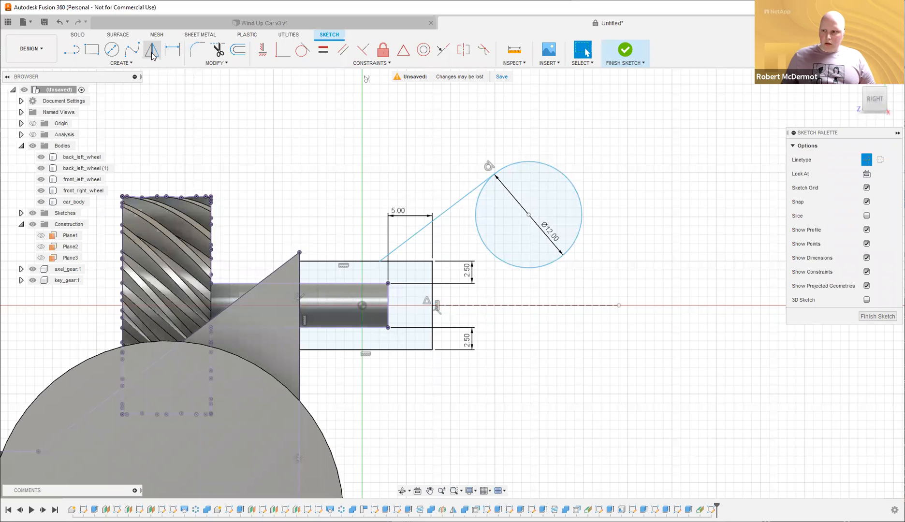
pyautogui.click(151, 54)
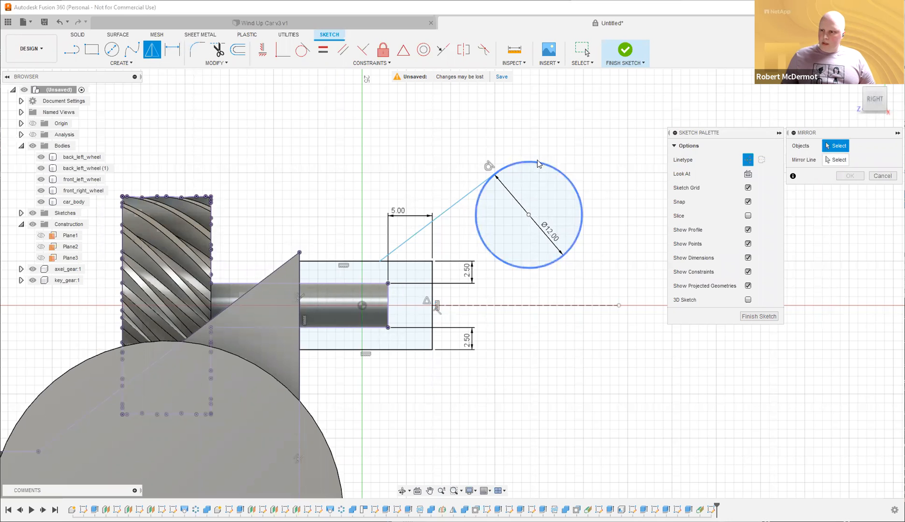
pyautogui.click(457, 204)
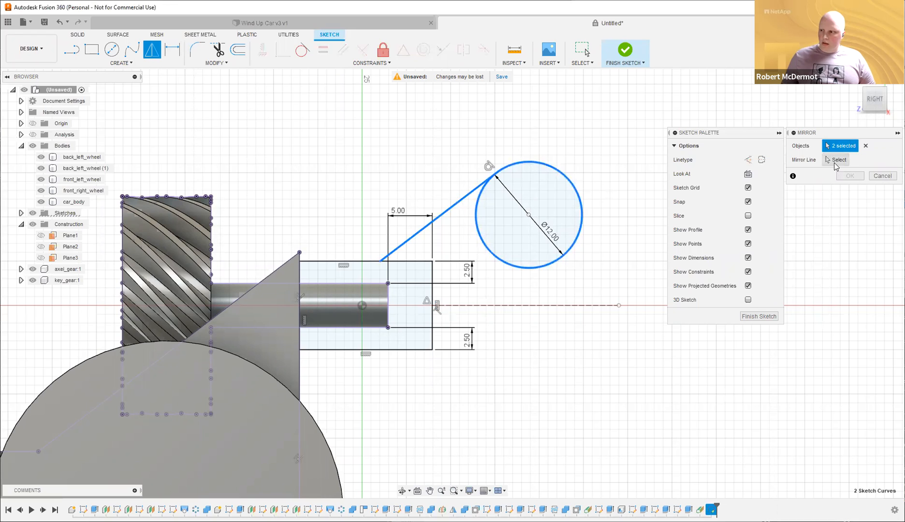
pyautogui.click(513, 305)
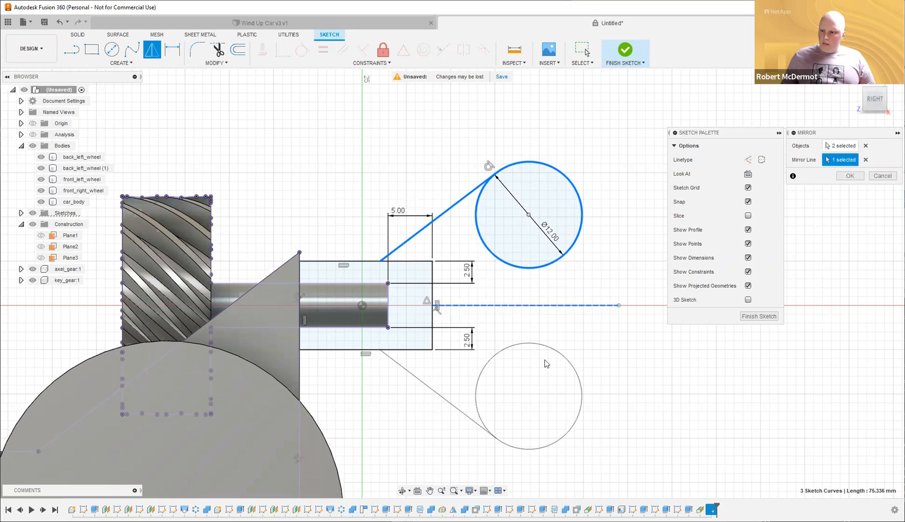
pyautogui.click(850, 177)
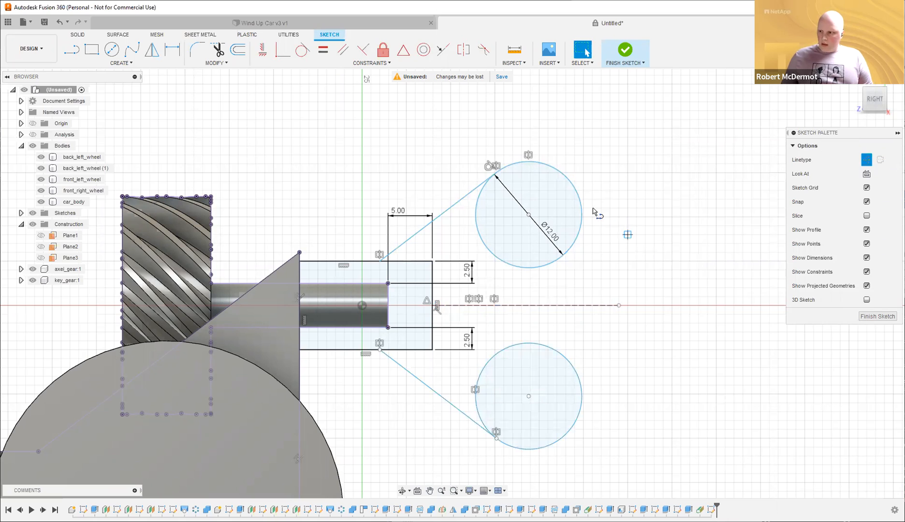
pyautogui.press('l')
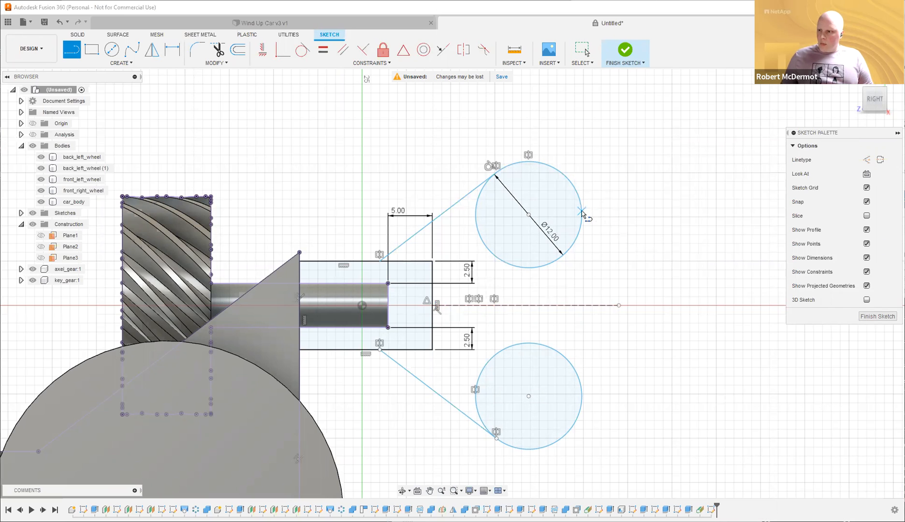
pyautogui.click(581, 396)
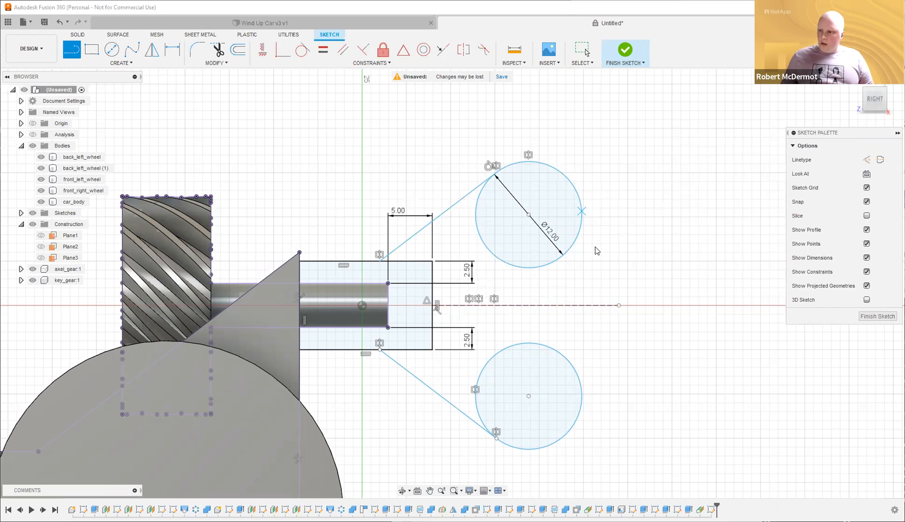
# Make the joining line tangent to the upper circle.
pyautogui.press('Escape')
pyautogui.click(302, 50)
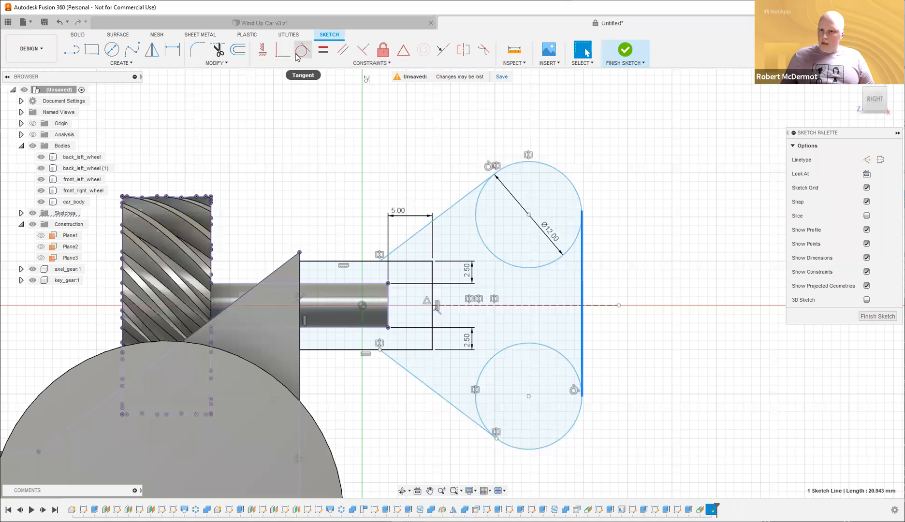
pyautogui.click(566, 179)
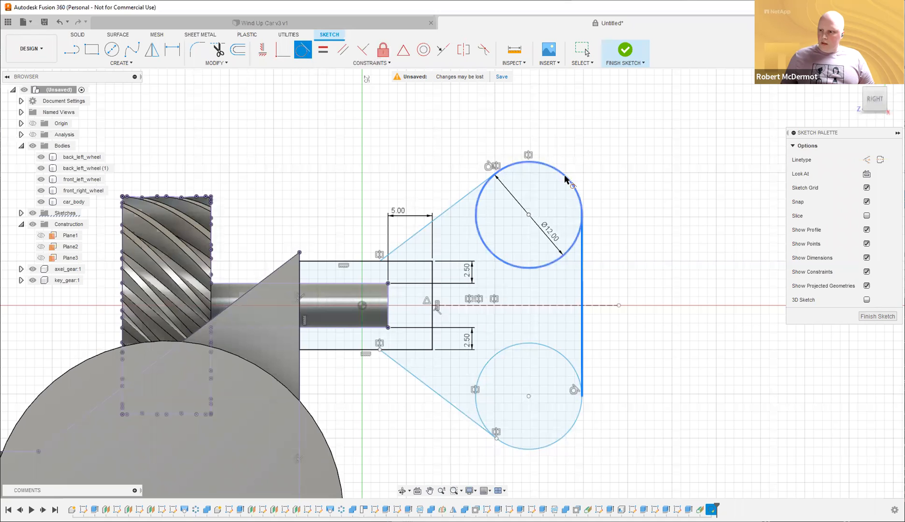
pyautogui.press('Escape')
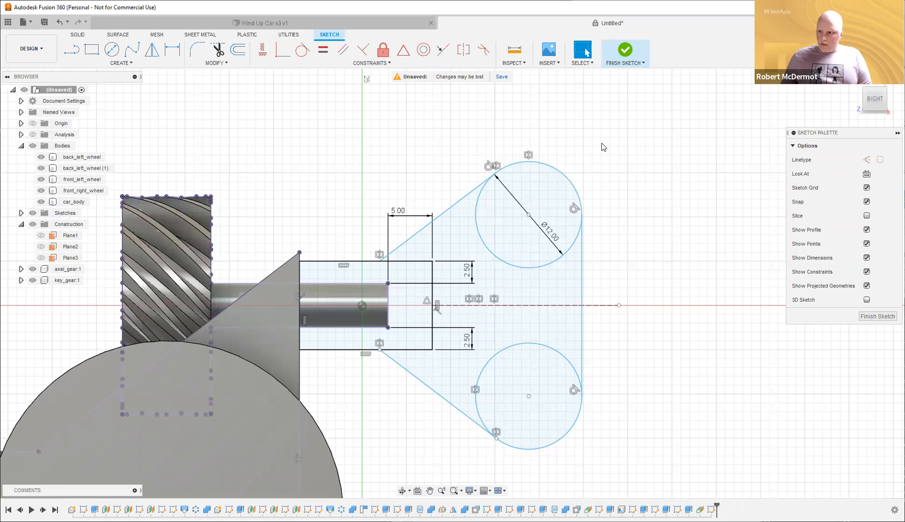
# Offset the upper and lower circles inward by 2 mm and finish the sketch.
pyautogui.press('o')
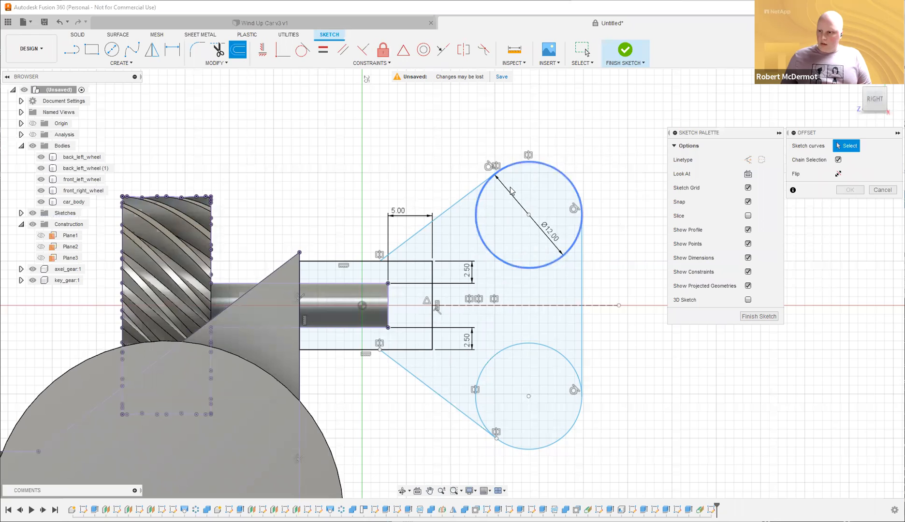
pyautogui.click(553, 186)
pyautogui.write('2')
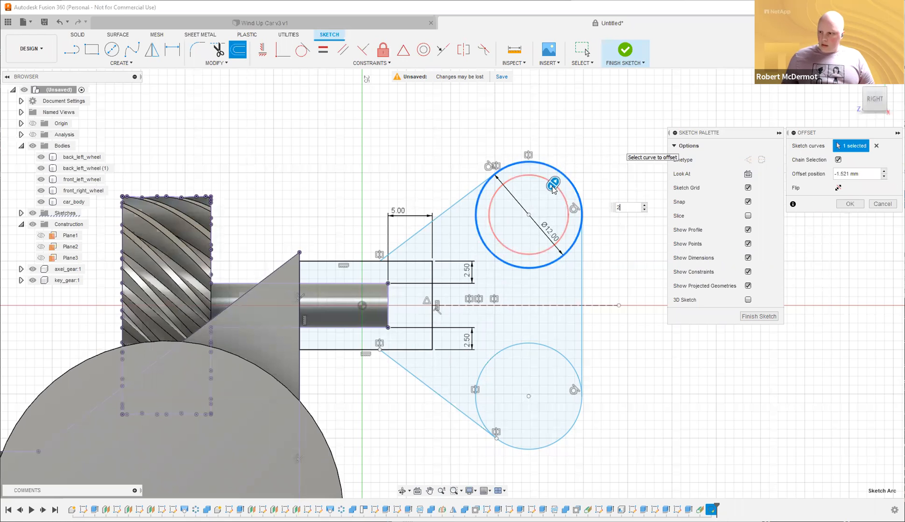
pyautogui.write('-')
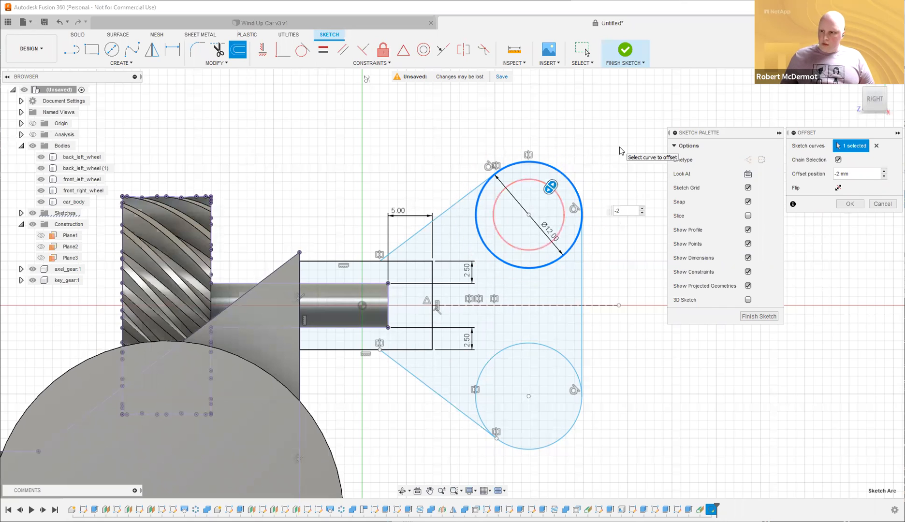
pyautogui.press('Return')
pyautogui.click(553, 230)
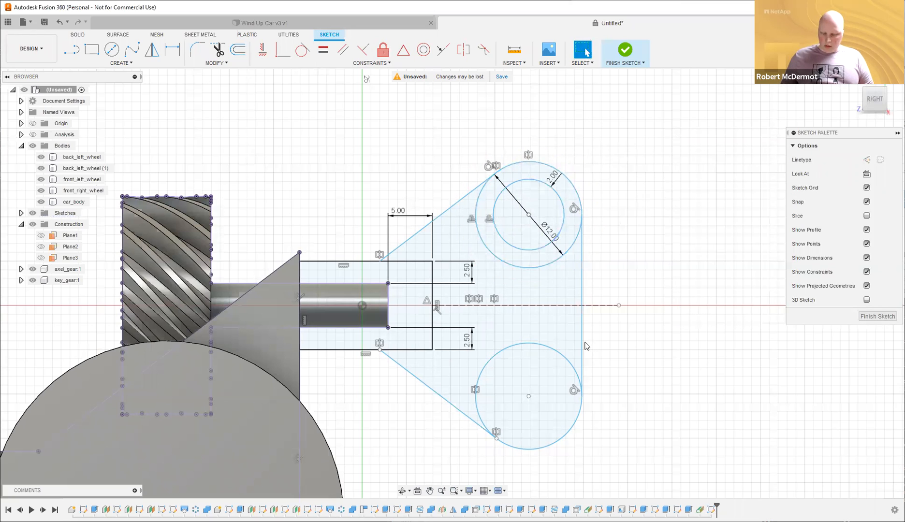
pyautogui.click(560, 360)
pyautogui.press('o')
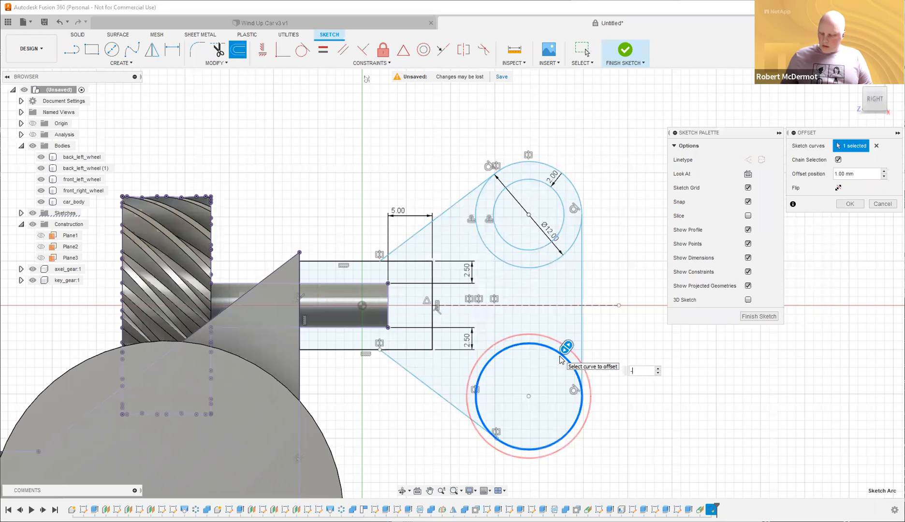
pyautogui.press('Return')
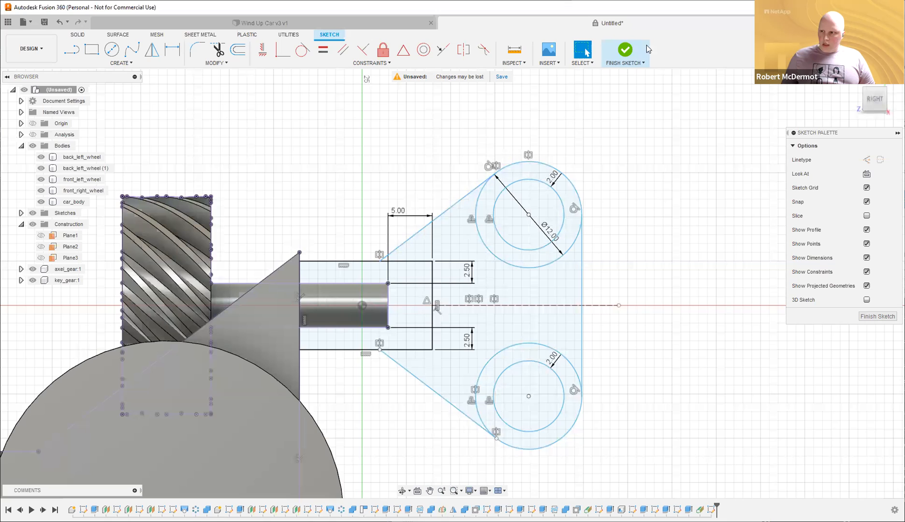
pyautogui.click(625, 50)
# Select the rectangle and lobe profiles for an extrusion set to New Body.
pyautogui.keyDown('shift'); pyautogui.moveTo(662, 188); pyautogui.dragTo(699, 226, button='middle'); pyautogui.keyUp('shift')
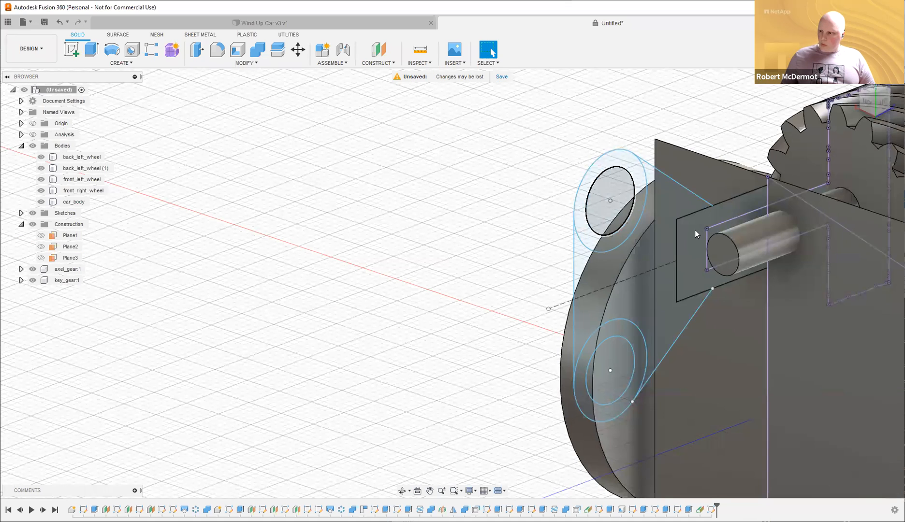
pyautogui.click(683, 213)
pyautogui.press('e')
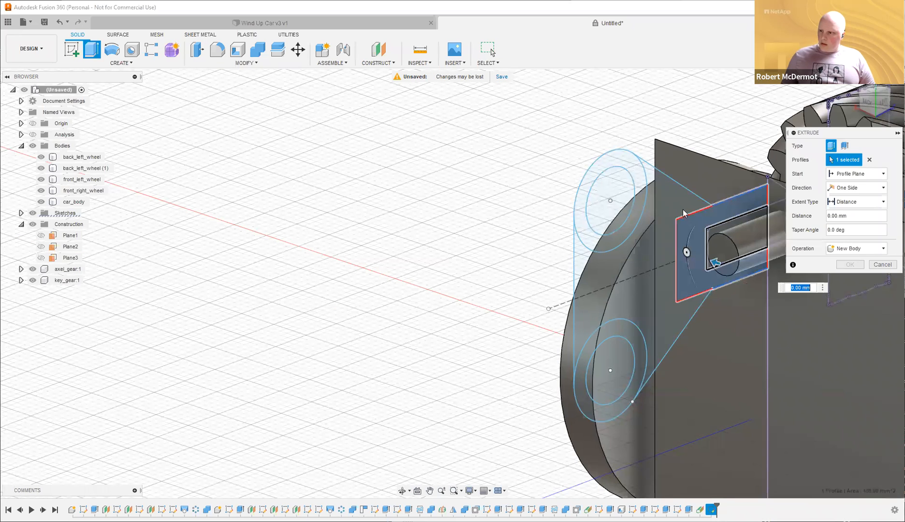
pyautogui.click(669, 198)
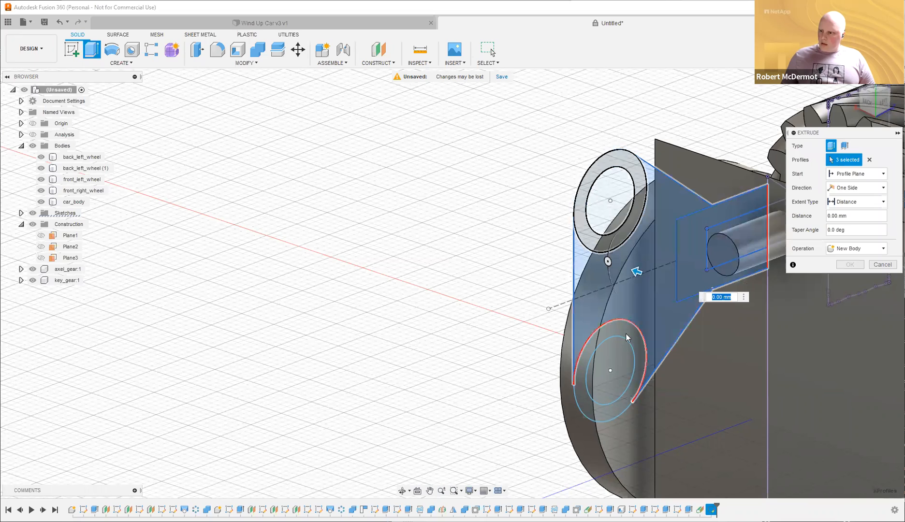
pyautogui.keyDown('shift'); pyautogui.moveTo(529, 235); pyautogui.dragTo(586, 336, button='middle'); pyautogui.keyUp('shift')
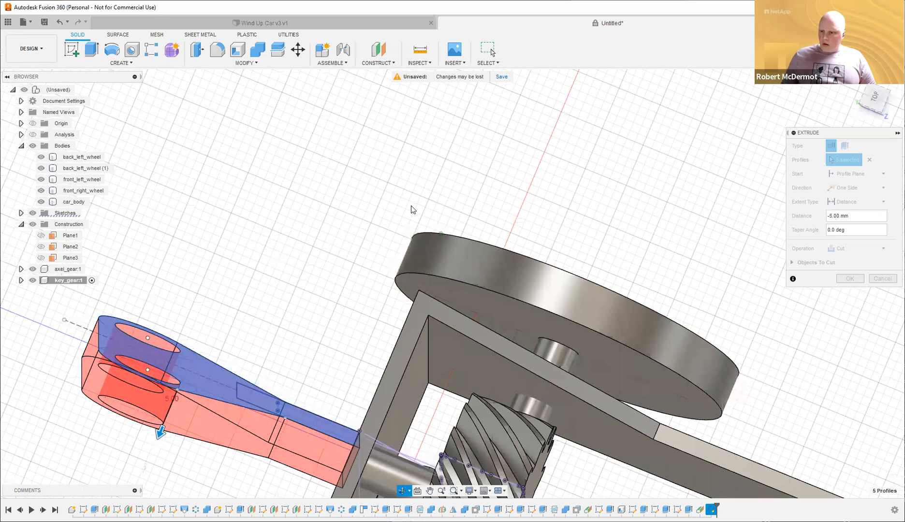
pyautogui.keyDown('shift'); pyautogui.moveTo(413, 209); pyautogui.dragTo(467, 234, button='middle'); pyautogui.keyUp('shift')
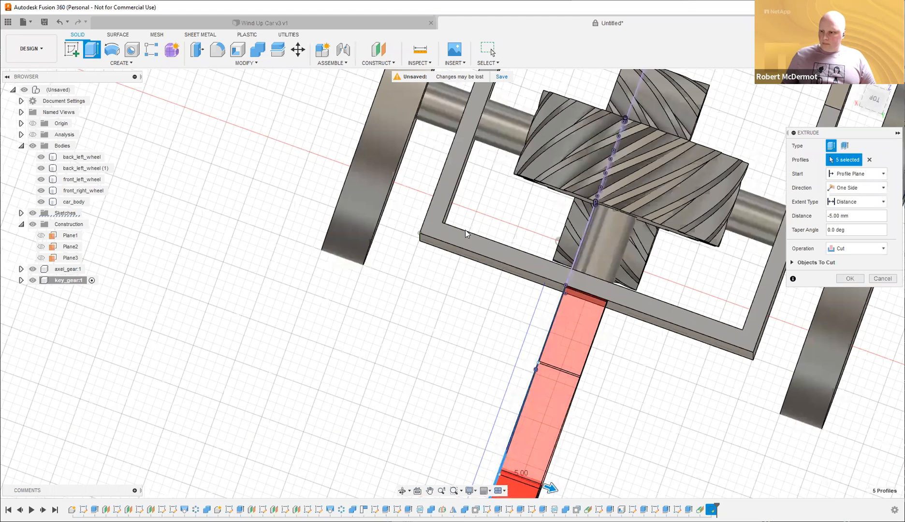
pyautogui.keyDown('shift'); pyautogui.moveTo(558, 240); pyautogui.dragTo(561, 216, button='middle'); pyautogui.keyUp('shift')
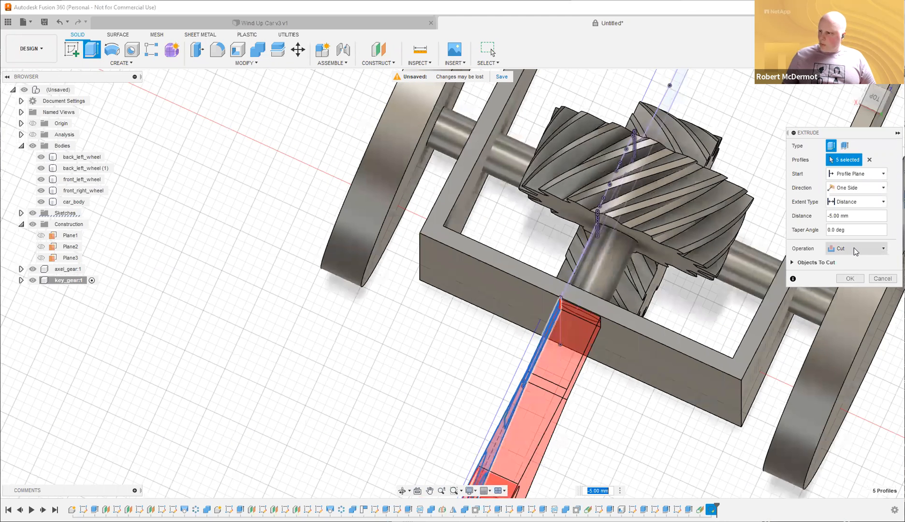
pyautogui.click(855, 251)
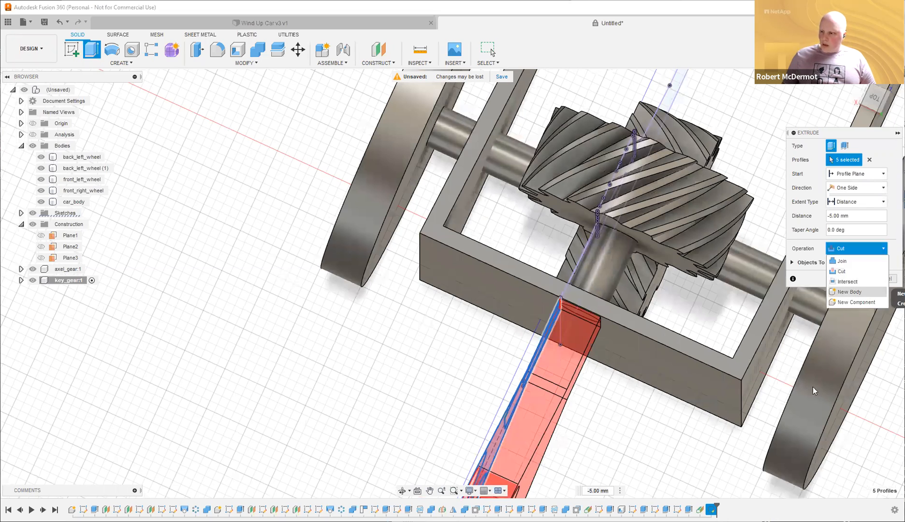
pyautogui.click(850, 292)
pyautogui.keyDown('shift'); pyautogui.moveTo(623, 172); pyautogui.dragTo(664, 190, button='middle'); pyautogui.keyUp('shift')
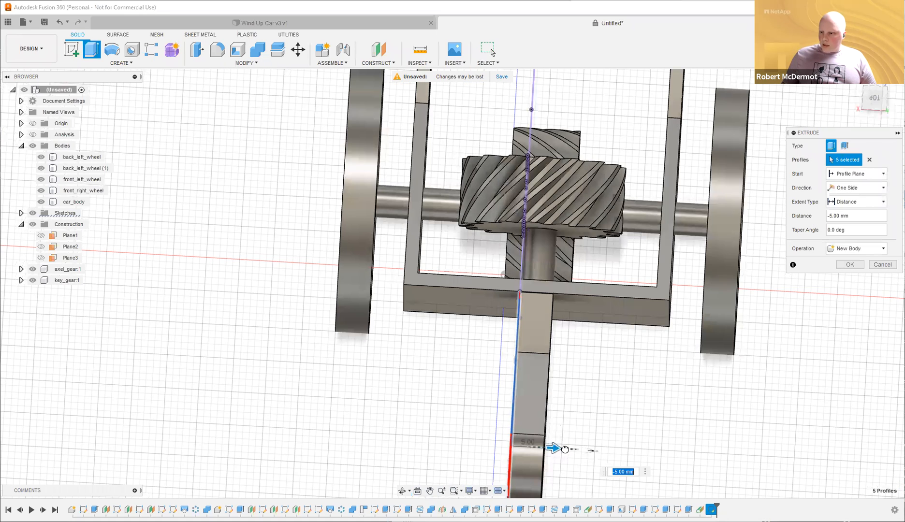
# Extrude the key two-sided, 7 mm one way and 2 mm the other.
pyautogui.moveTo(564, 449); pyautogui.dragTo(571, 449)
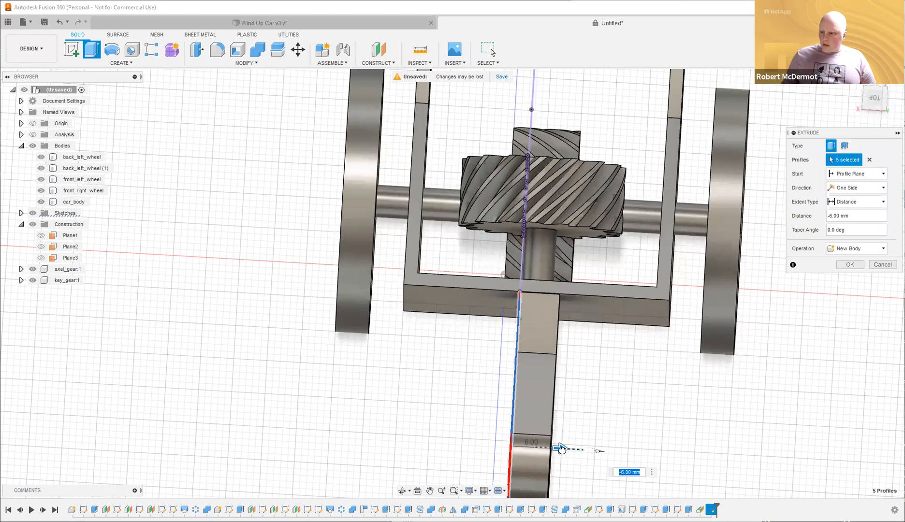
pyautogui.moveTo(560, 450); pyautogui.dragTo(572, 449)
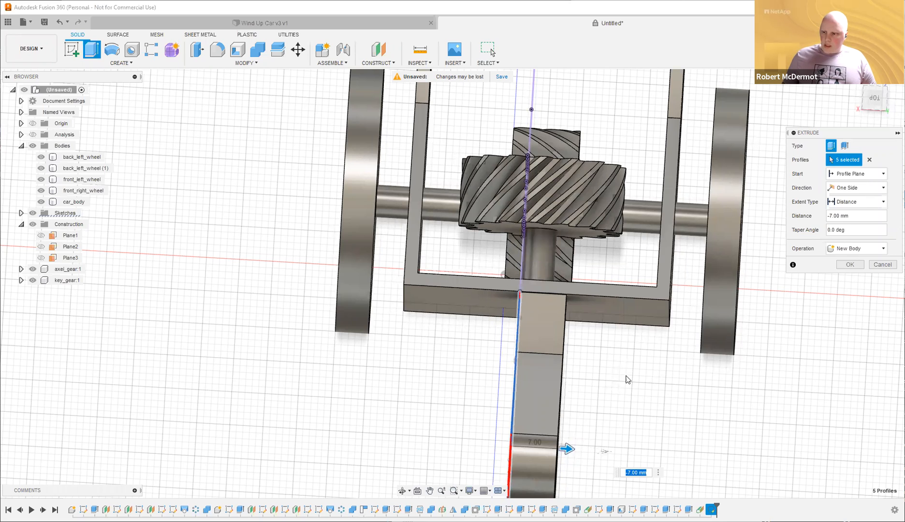
pyautogui.click(875, 189)
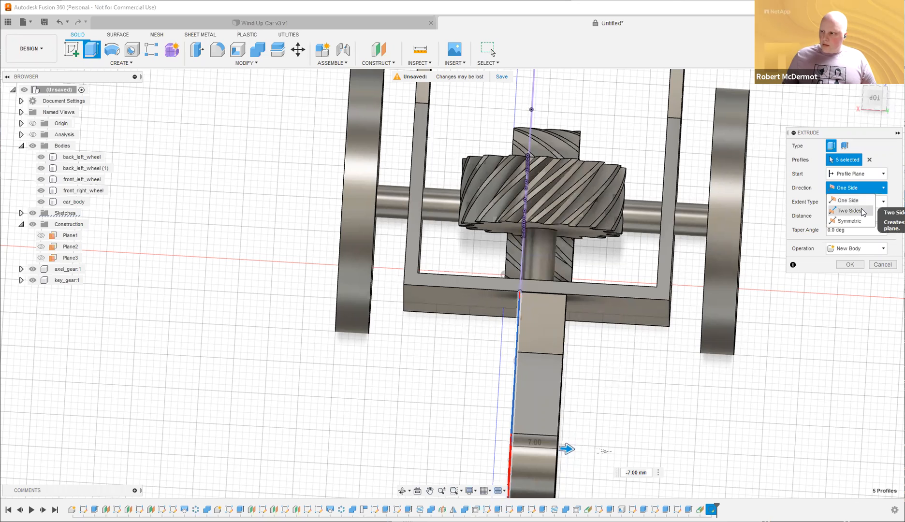
pyautogui.click(846, 211)
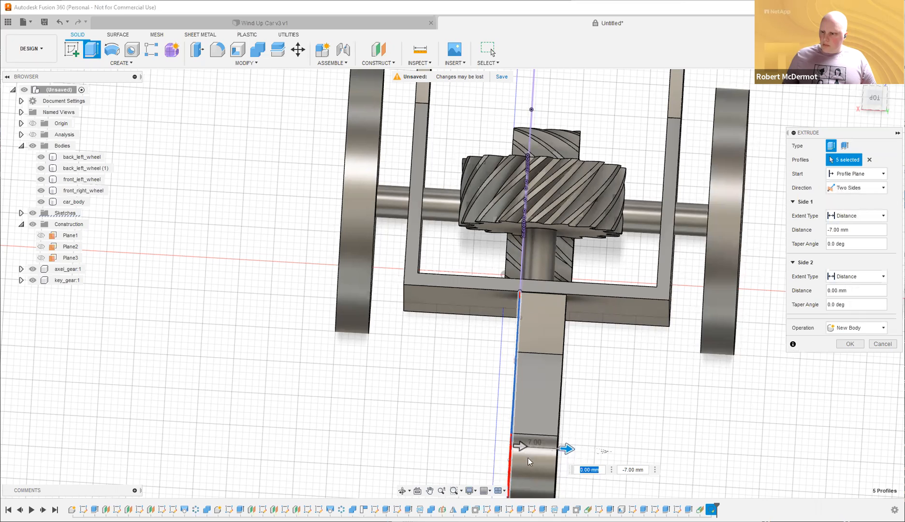
pyautogui.moveTo(520, 446); pyautogui.dragTo(505, 449)
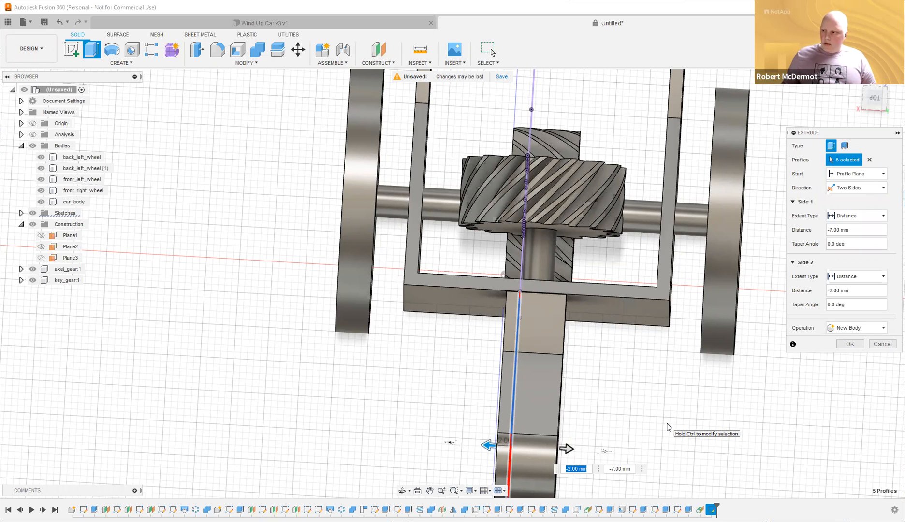
pyautogui.click(852, 346)
pyautogui.keyDown('shift'); pyautogui.moveTo(652, 415); pyautogui.dragTo(716, 200, button='middle'); pyautogui.keyUp('shift')
pyautogui.scroll(-3, 708, 214)
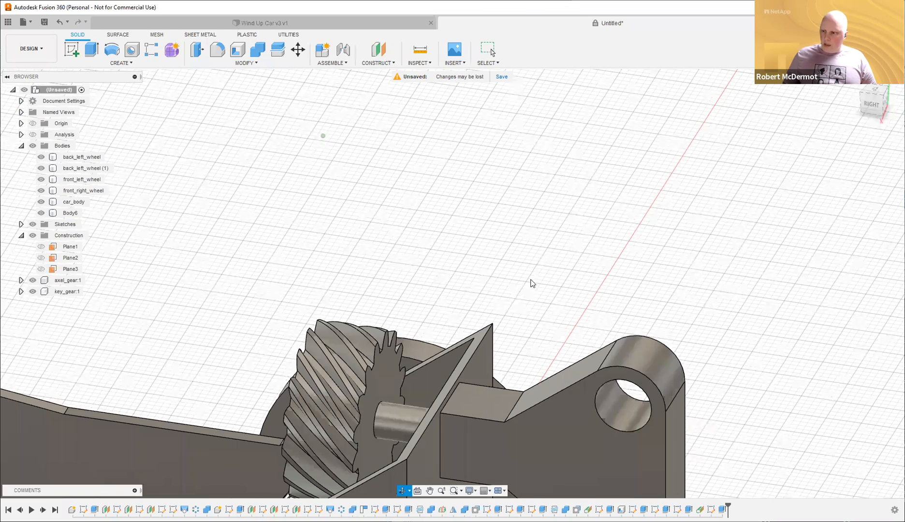
# Rename Body6 to 'key' and hide it.
pyautogui.doubleClick(68, 214)
pyautogui.write('key')
pyautogui.press('Return')
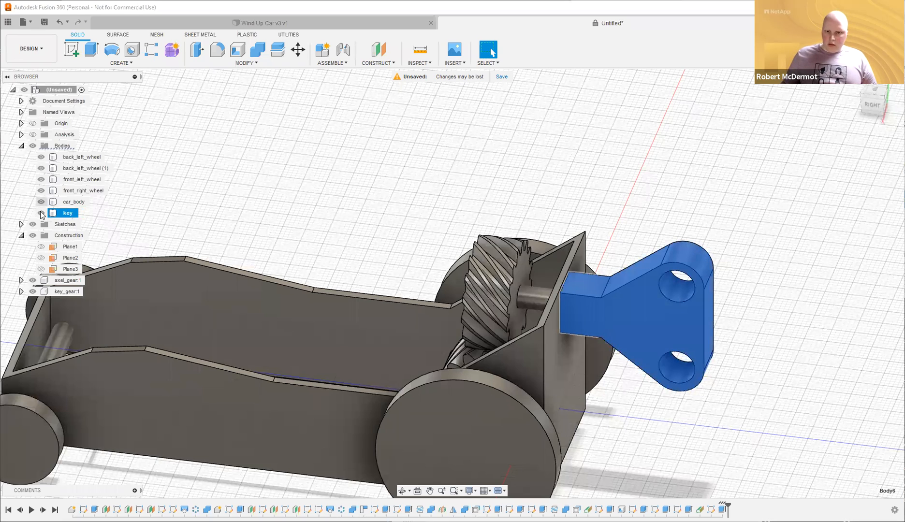
pyautogui.click(41, 213)
pyautogui.click(734, 183)
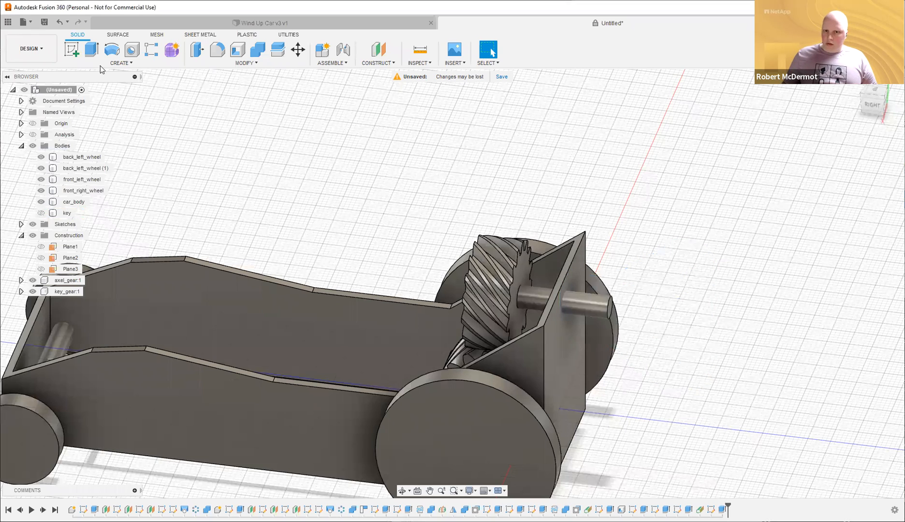
# Add a modeled M5x0.8 thread, 5 mm long at 15 mm offset, to the shaft end, then show key.
pyautogui.click(121, 63)
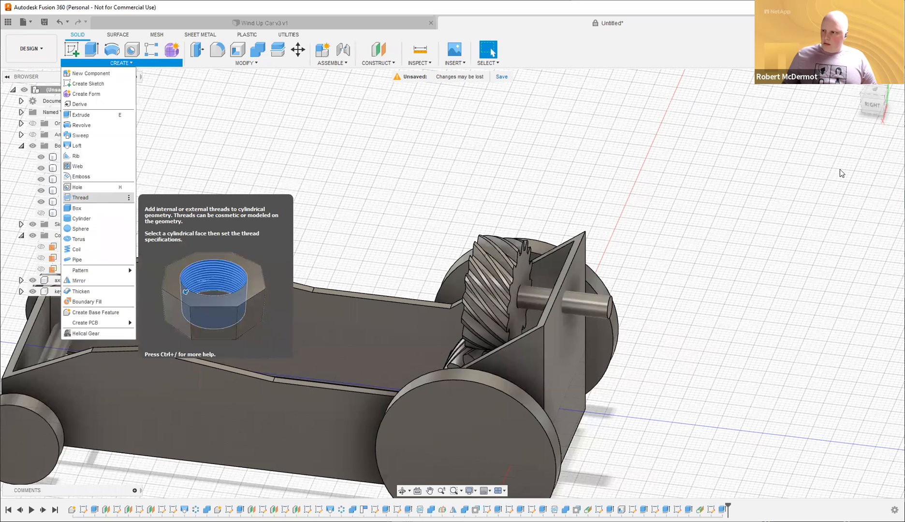
pyautogui.click(794, 160)
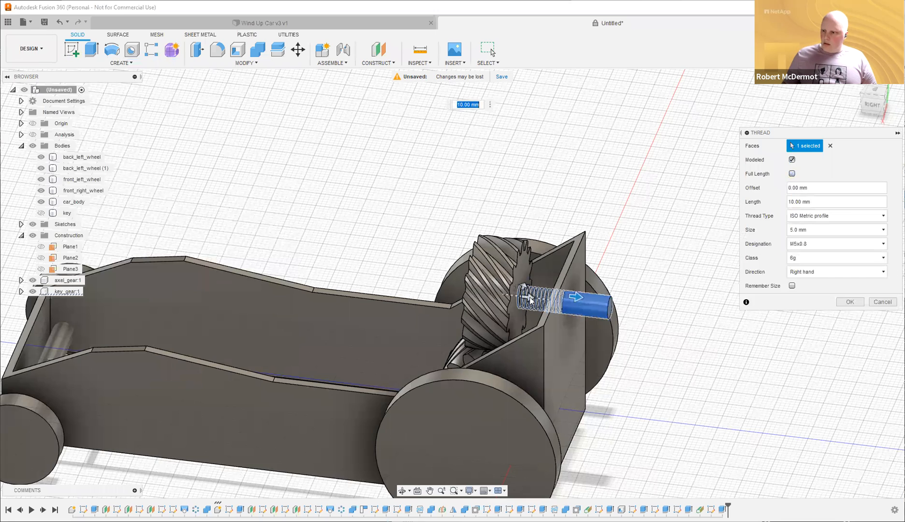
pyautogui.moveTo(580, 303); pyautogui.dragTo(574, 303)
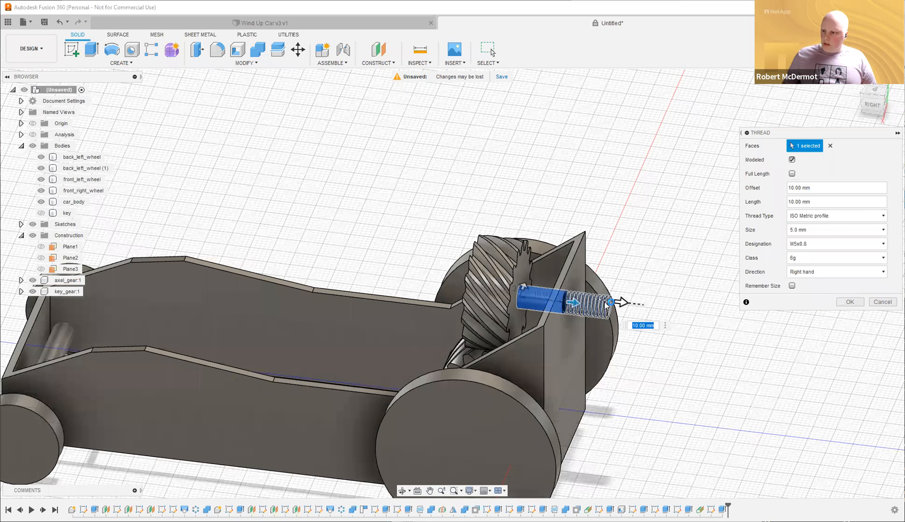
pyautogui.moveTo(598, 306); pyautogui.dragTo(573, 299)
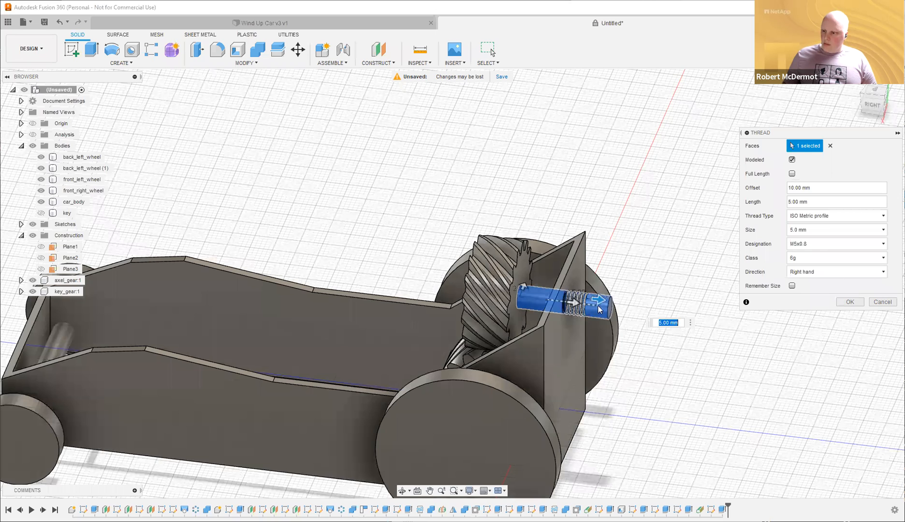
pyautogui.moveTo(598, 309); pyautogui.dragTo(657, 240)
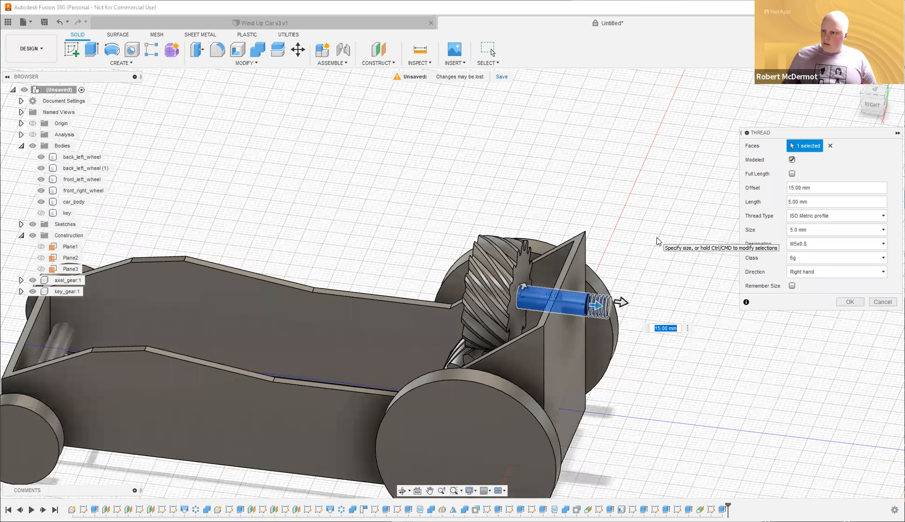
pyautogui.press('Return')
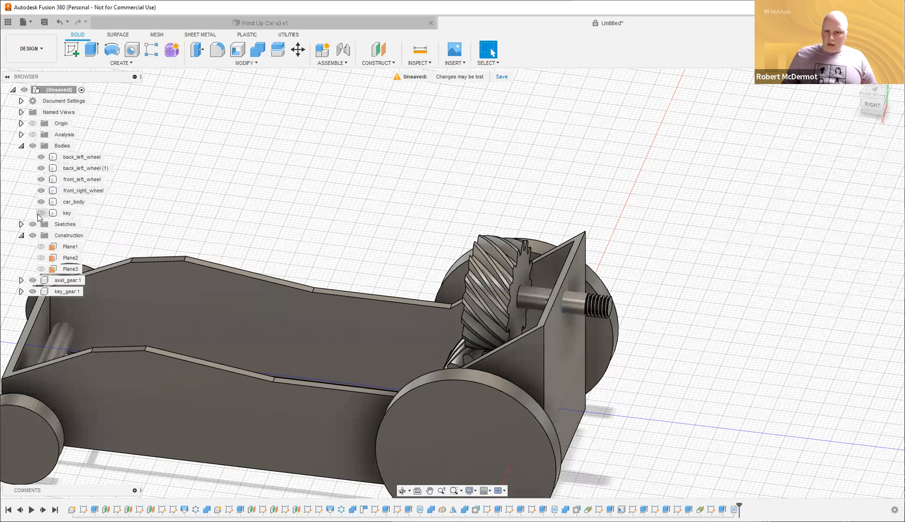
pyautogui.click(40, 213)
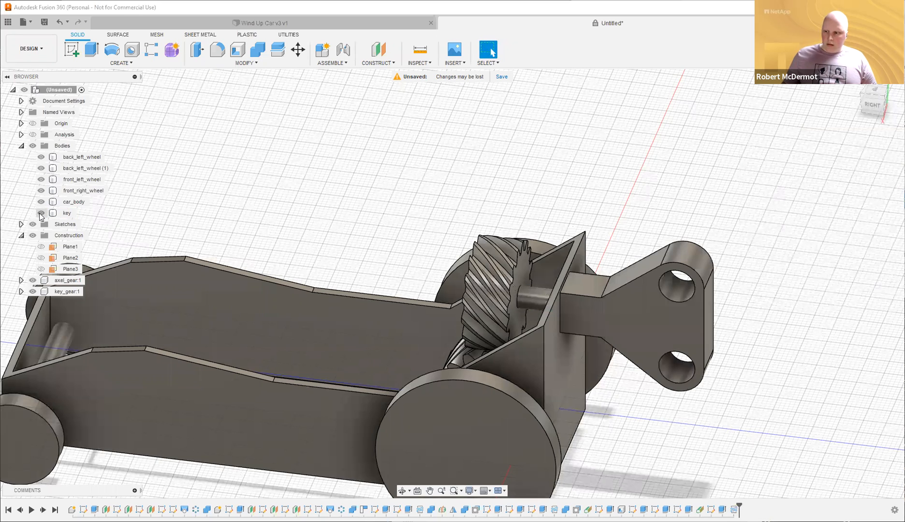
# Combine-cut the gear-and-shaft body from the key, keeping the tool body.
pyautogui.click(258, 50)
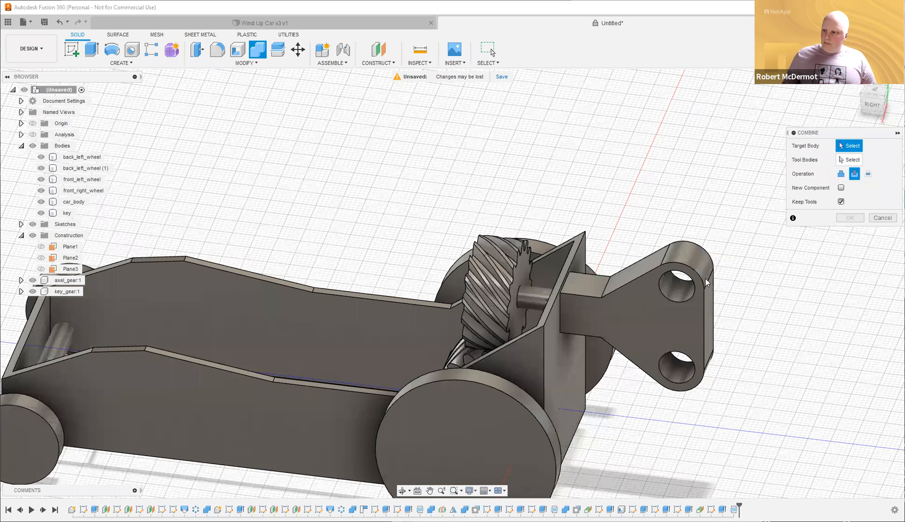
pyautogui.click(673, 320)
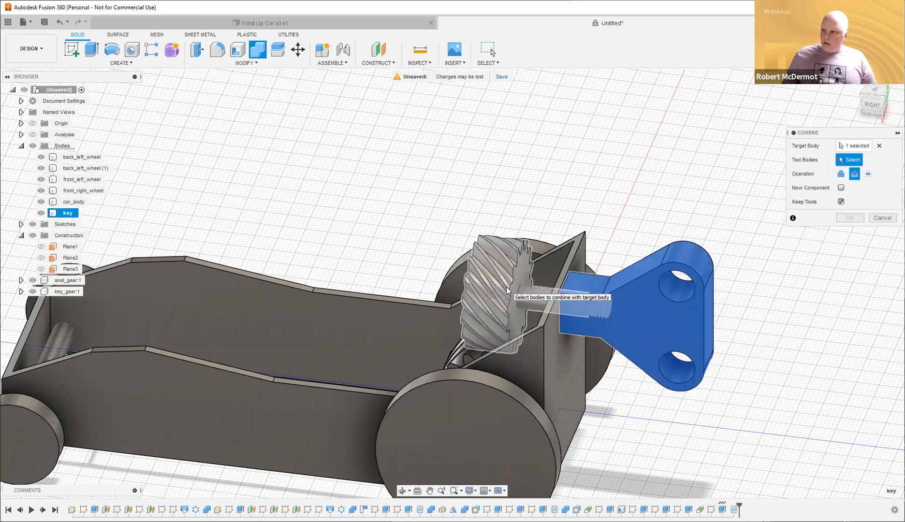
pyautogui.click(854, 218)
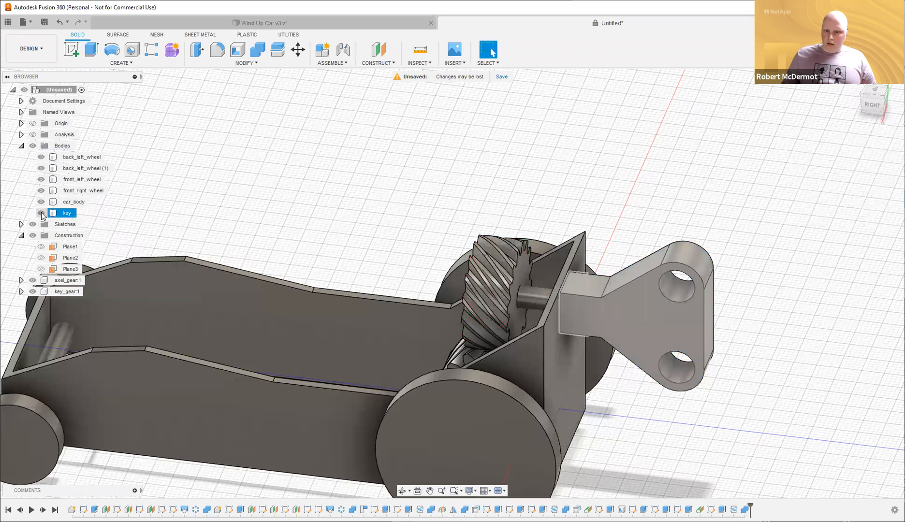
# Hide key_gear:1, then orbit and zoom in on the key's threaded hole.
pyautogui.click(41, 213)
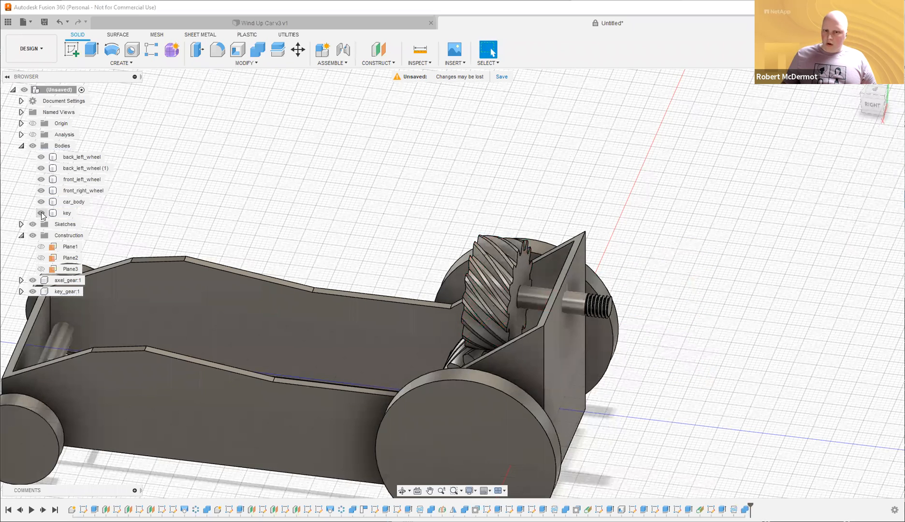
pyautogui.click(41, 213)
pyautogui.click(63, 191)
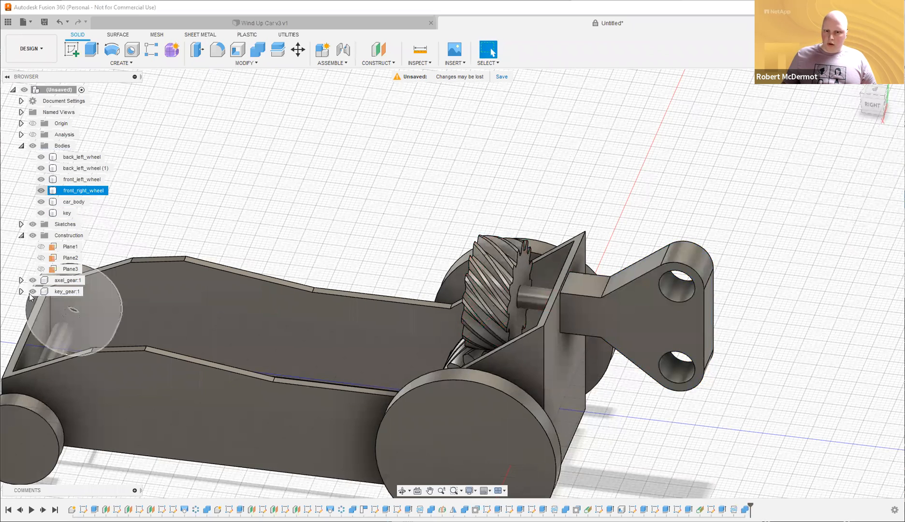
pyautogui.click(29, 294)
pyautogui.click(33, 292)
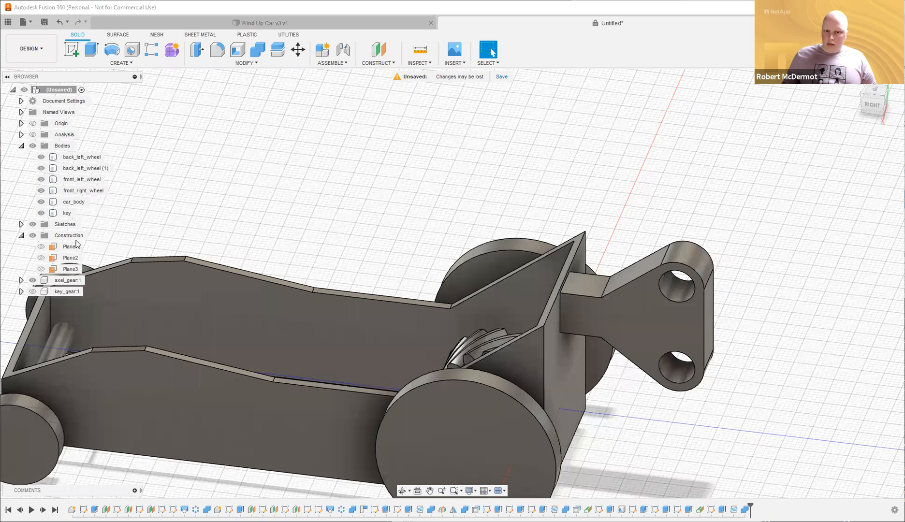
pyautogui.keyDown('shift'); pyautogui.moveTo(483, 241); pyautogui.dragTo(624, 198, button='middle'); pyautogui.keyUp('shift')
pyautogui.scroll(5, 643, 190)
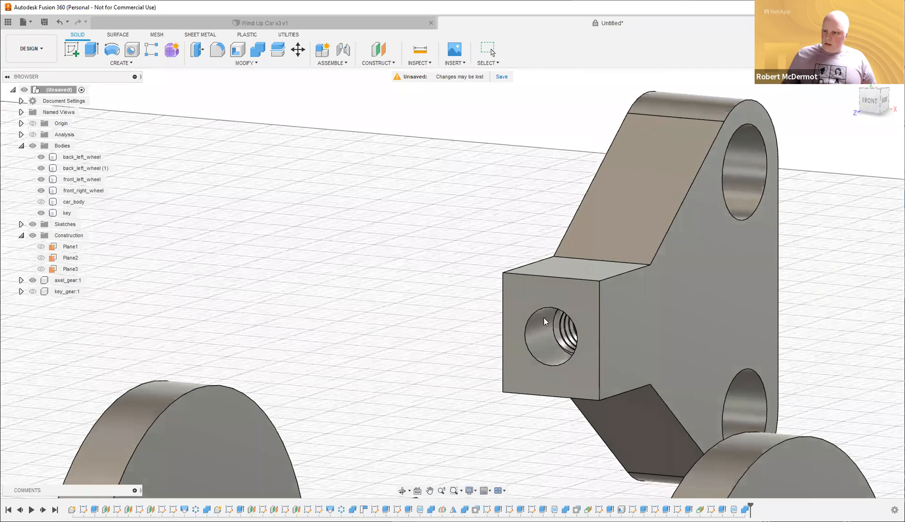
pyautogui.click(378, 63)
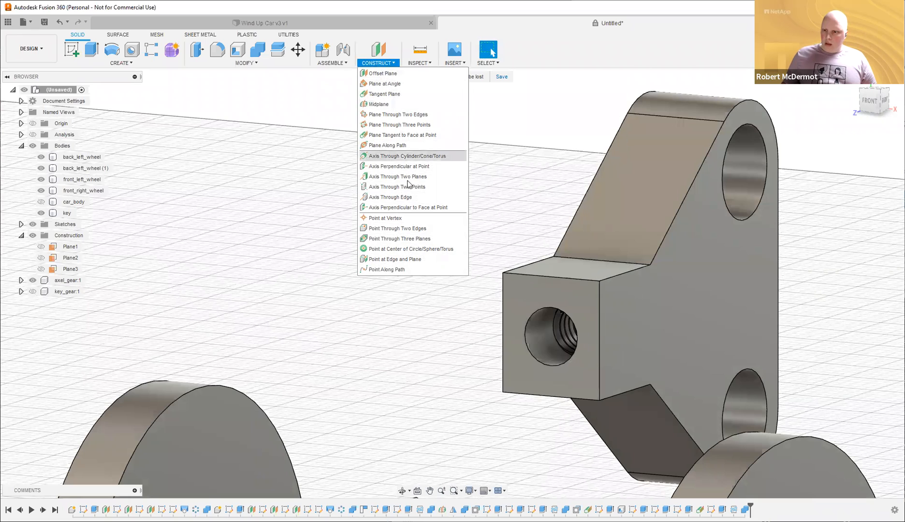
# Add a section analysis on the key's side face, offset to -4.00 mm.
pyautogui.click(420, 62)
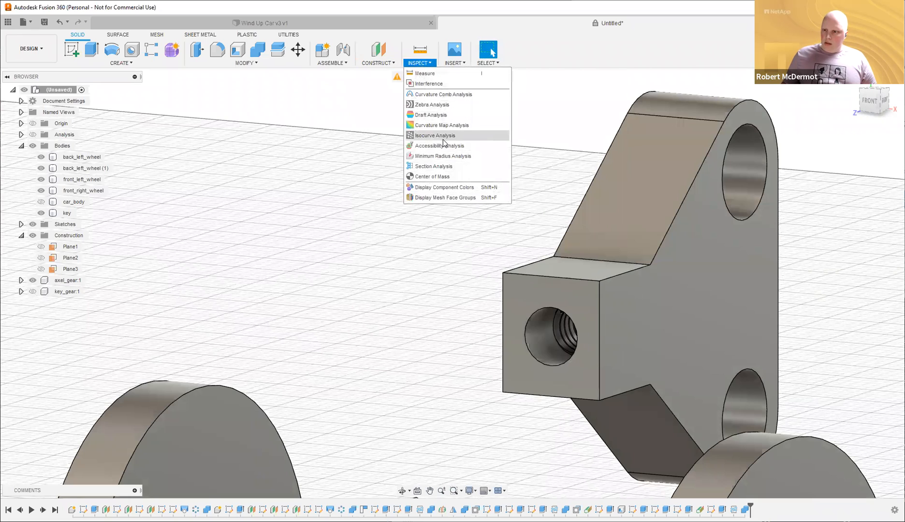
pyautogui.click(703, 310)
pyautogui.moveTo(724, 311); pyautogui.dragTo(682, 306)
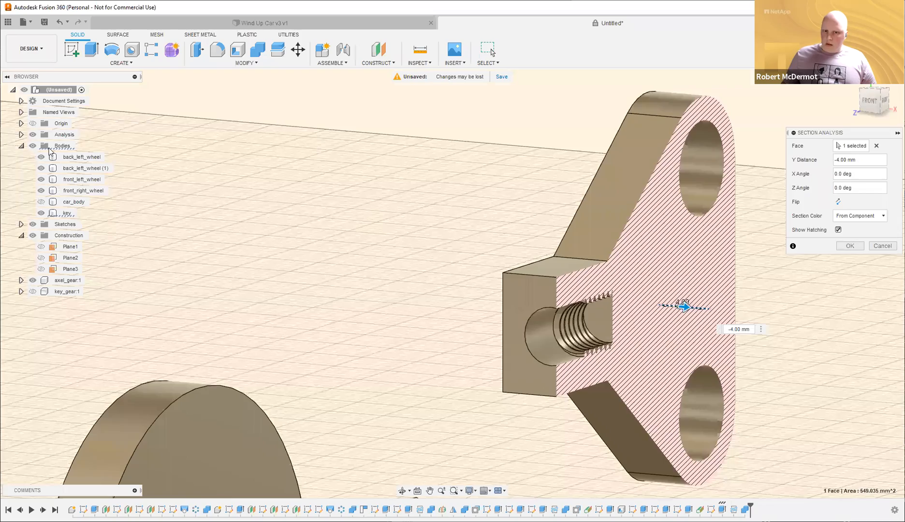
pyautogui.click(32, 136)
pyautogui.click(33, 135)
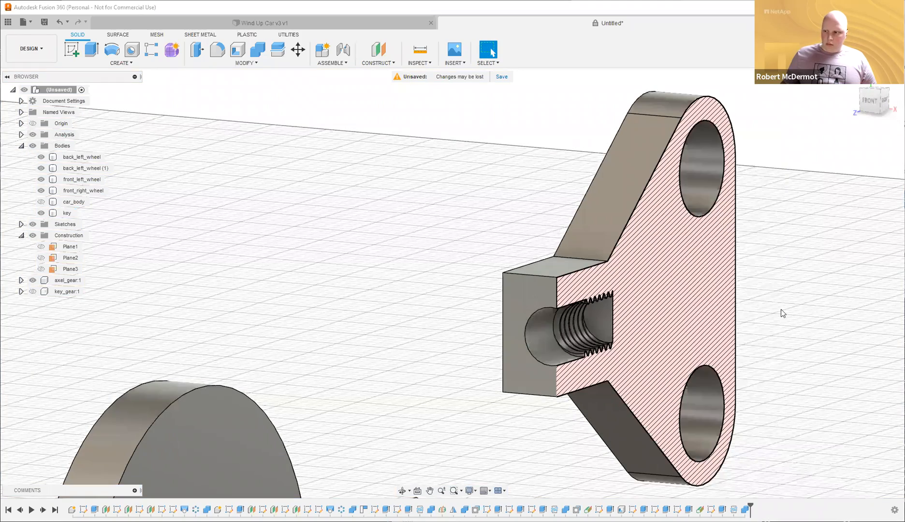
# Select the key and orbit to look into the sectioned threaded hole.
pyautogui.click(714, 334)
pyautogui.scroll(6, 464, 285)
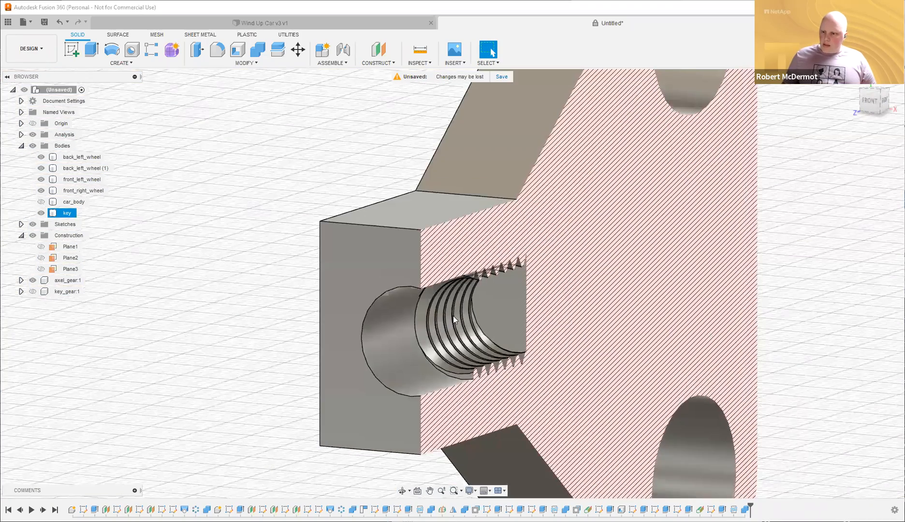
pyautogui.scroll(3, 453, 316)
pyautogui.keyDown('shift'); pyautogui.moveTo(457, 314); pyautogui.dragTo(255, 305, button='middle'); pyautogui.keyUp('shift')
pyautogui.press('q')
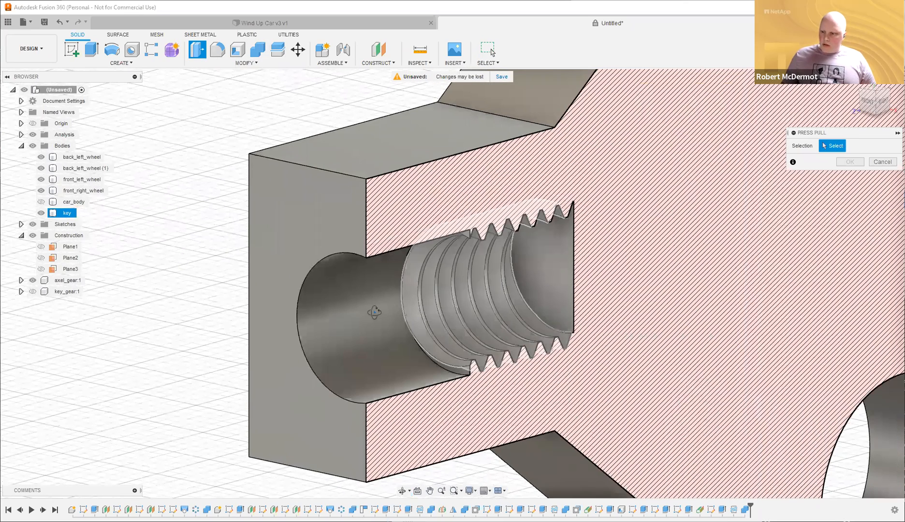
# Offset the key's five thread and bore faces by -0.1 mm for clearance.
pyautogui.click(394, 310)
pyautogui.scroll(3, 422, 347)
pyautogui.scroll(-1, 558, 420)
pyautogui.keyDown('shift'); pyautogui.moveTo(558, 419); pyautogui.dragTo(552, 419, button='middle'); pyautogui.keyUp('shift')
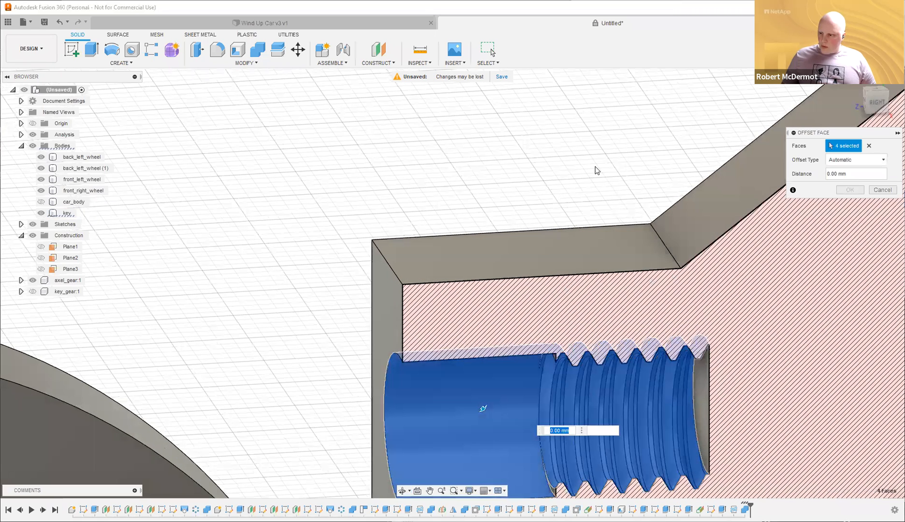
pyautogui.keyDown('shift'); pyautogui.moveTo(584, 162); pyautogui.dragTo(617, 167, button='middle'); pyautogui.keyUp('shift')
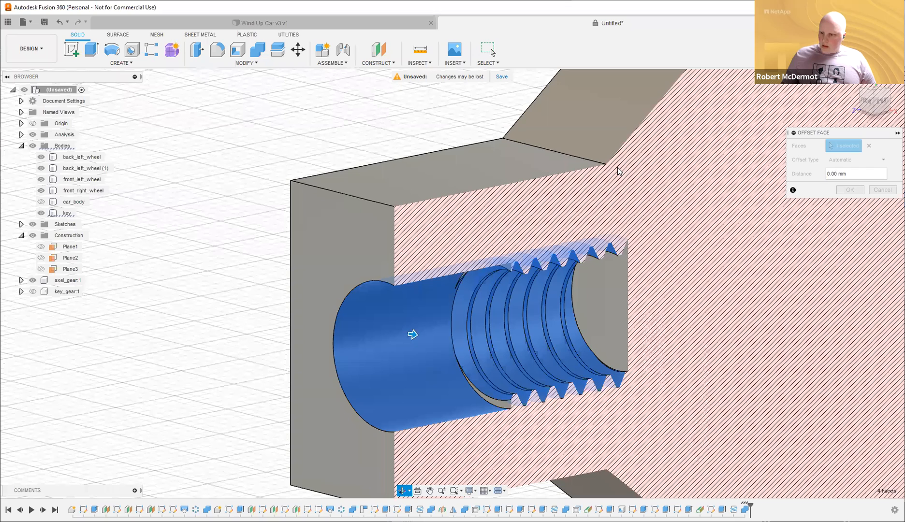
pyautogui.scroll(1, 494, 426)
pyautogui.click(494, 426)
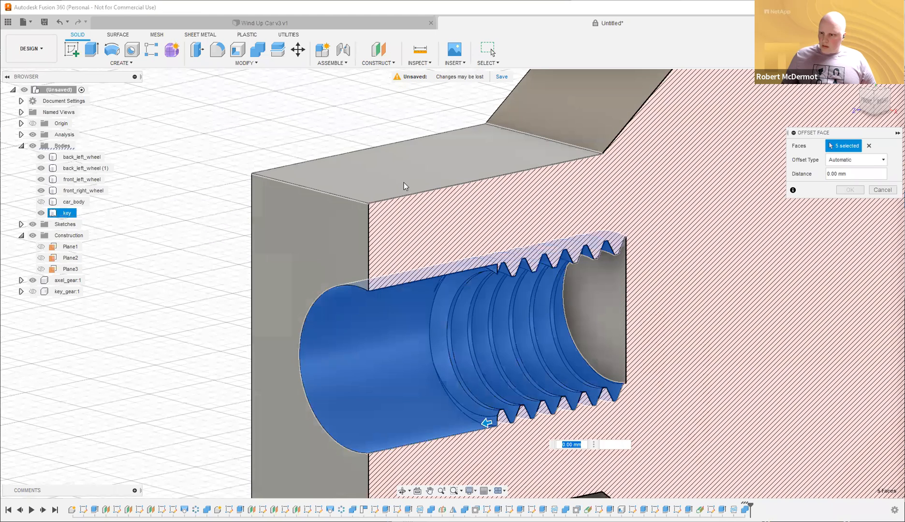
pyautogui.write('-1')
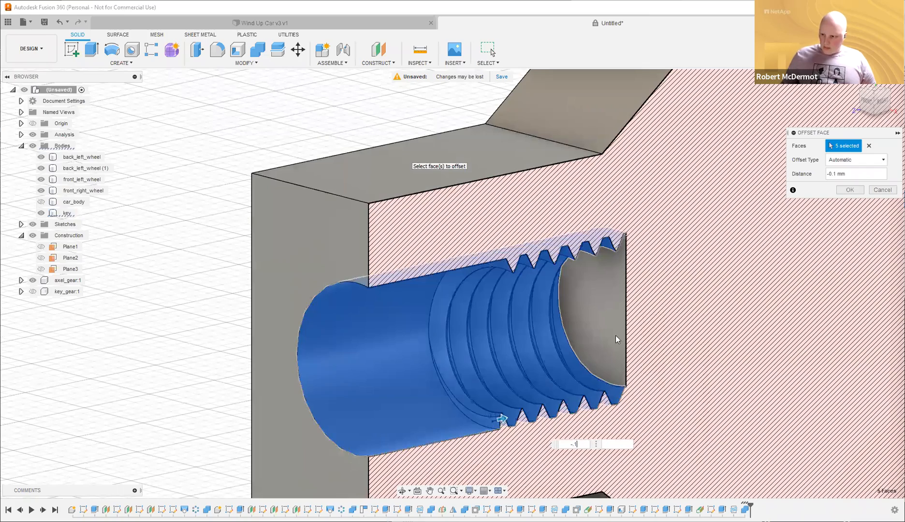
pyautogui.press('Return')
pyautogui.scroll(-6, 615, 336)
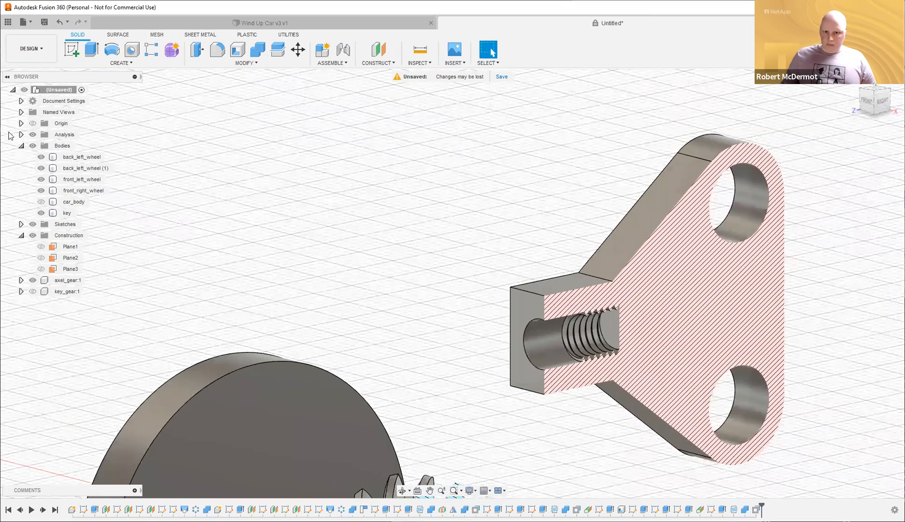
# Turn off the section view, show the car body and key gear, and inspect the car.
pyautogui.click(33, 134)
pyautogui.click(42, 202)
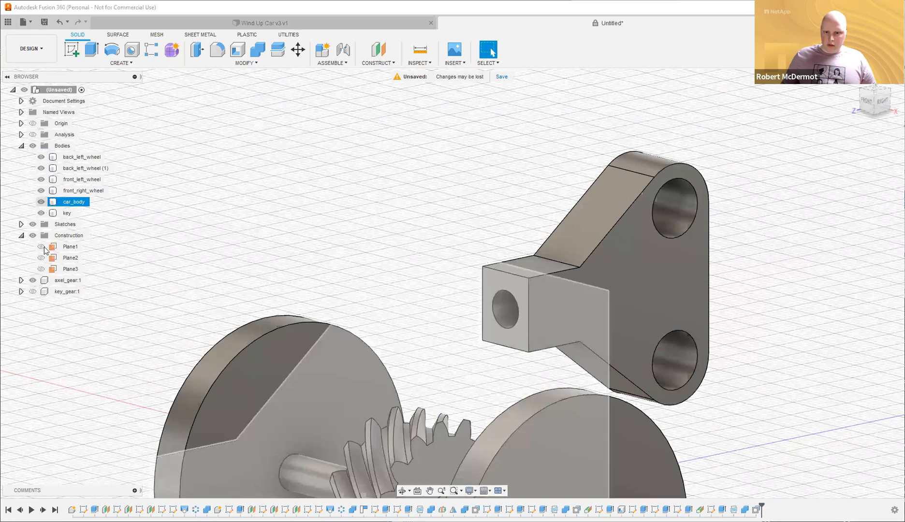
pyautogui.click(33, 291)
pyautogui.scroll(-5, 800, 253)
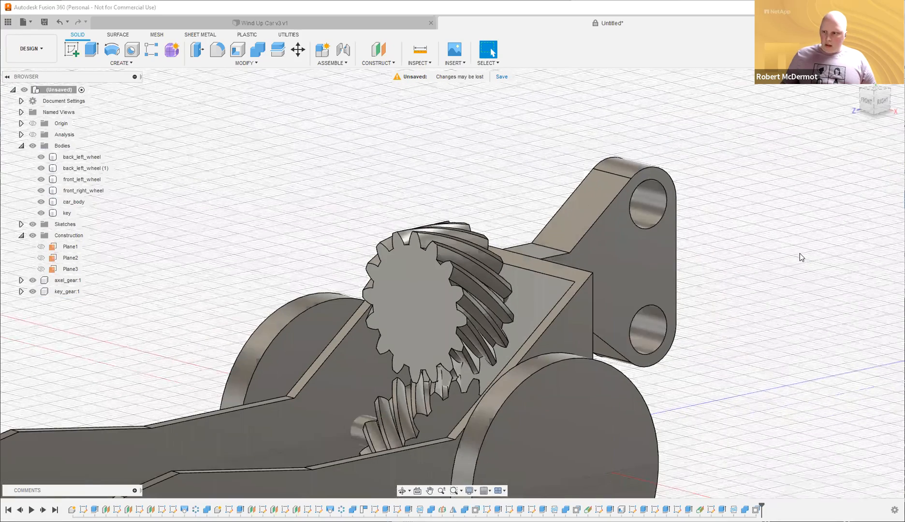
pyautogui.keyDown('shift'); pyautogui.moveTo(826, 269); pyautogui.dragTo(863, 271, button='middle'); pyautogui.keyUp('shift')
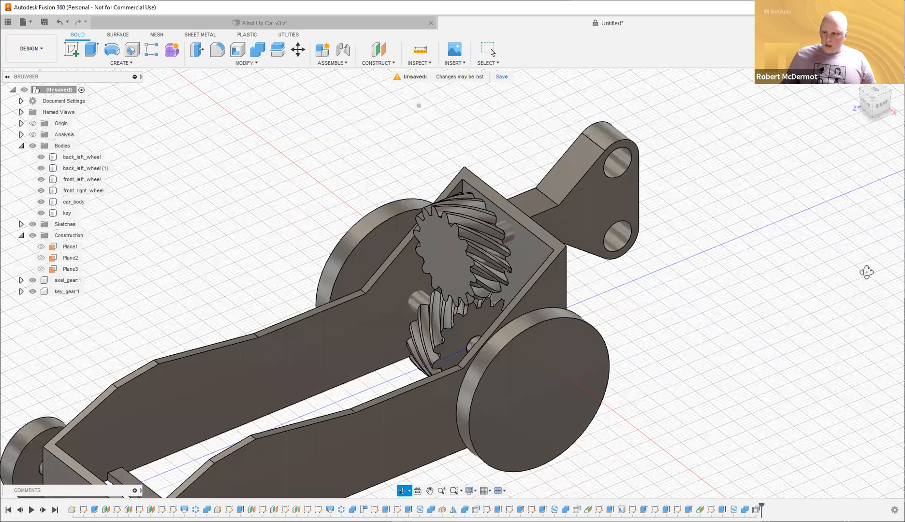
pyautogui.keyDown('shift'); pyautogui.moveTo(785, 266); pyautogui.dragTo(766, 240, button='middle'); pyautogui.keyUp('shift')
pyautogui.scroll(1, 768, 282)
pyautogui.keyDown('shift'); pyautogui.moveTo(768, 282); pyautogui.dragTo(443, 292, button='middle'); pyautogui.keyUp('shift')
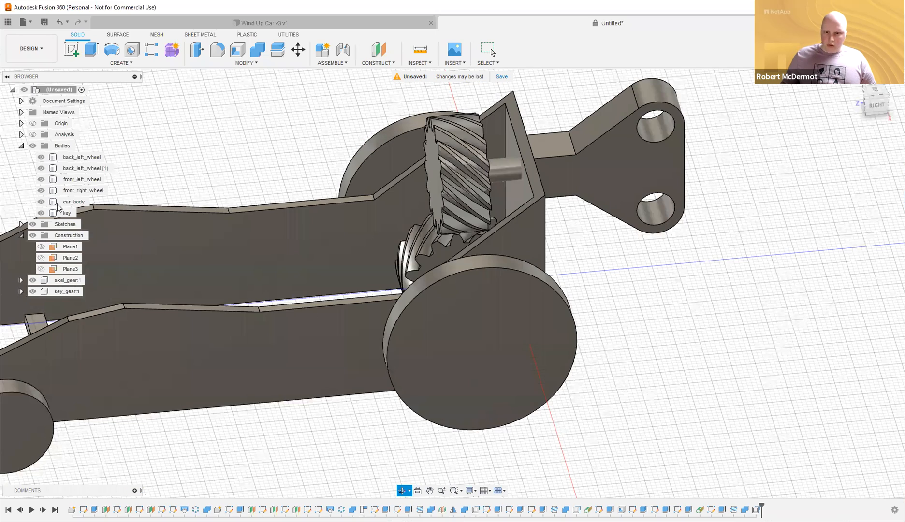
# Hide the key, all four wheels, key_gear and axel_gear:1.
pyautogui.click(40, 213)
pyautogui.click(41, 190)
pyautogui.click(41, 179)
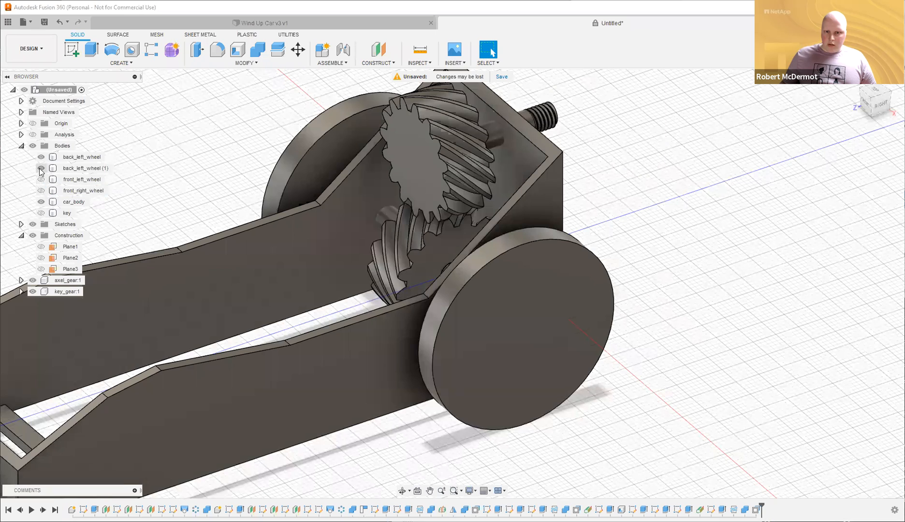
pyautogui.click(41, 168)
pyautogui.click(41, 157)
pyautogui.click(32, 292)
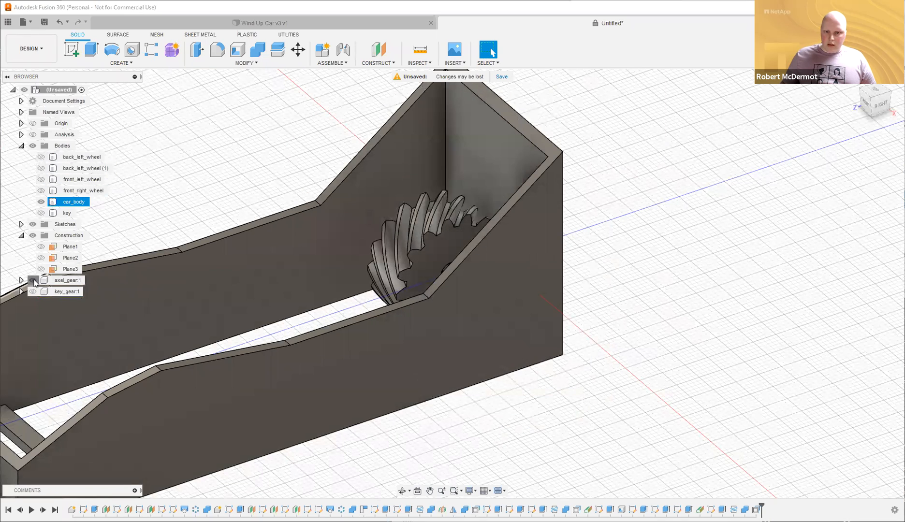
pyautogui.click(33, 280)
pyautogui.scroll(-4, 692, 378)
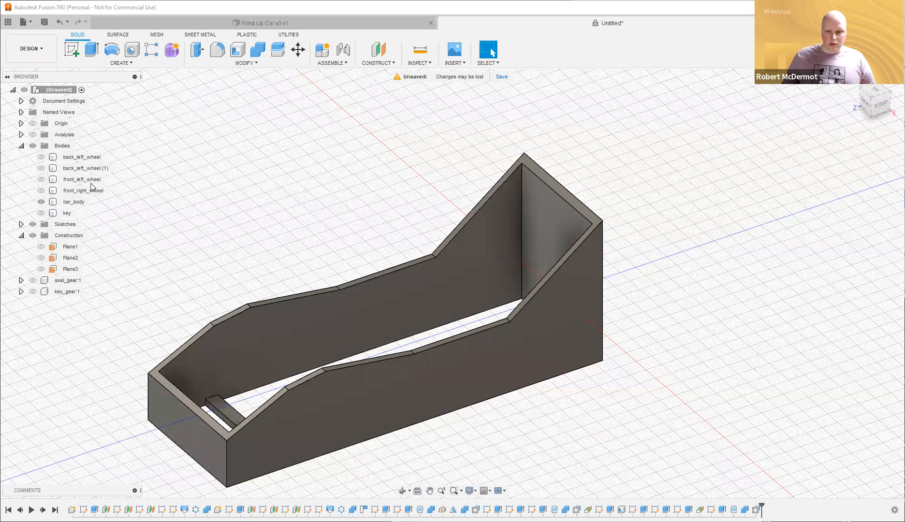
# Show the key, four wheels, axel_gear:1 and key_gear:1 again.
pyautogui.click(41, 213)
pyautogui.click(41, 191)
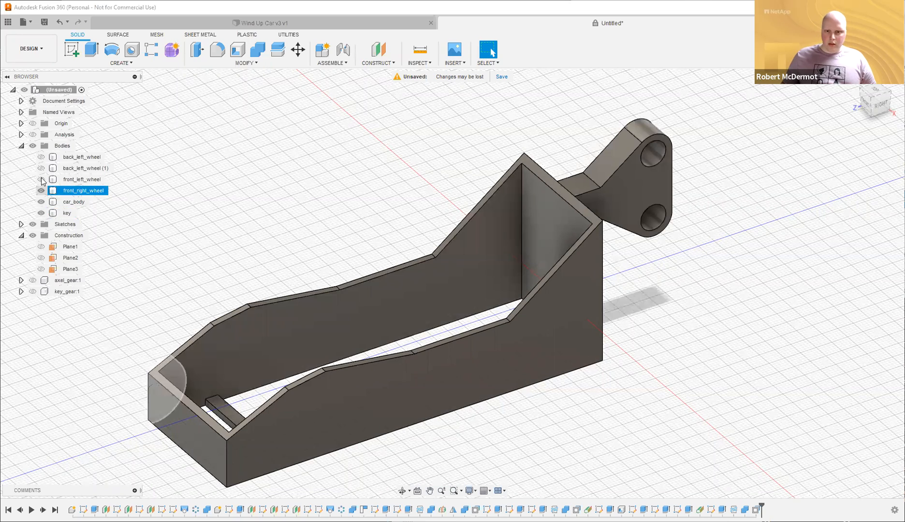
pyautogui.click(41, 179)
pyautogui.click(41, 156)
pyautogui.click(41, 168)
pyautogui.click(32, 280)
pyautogui.click(32, 291)
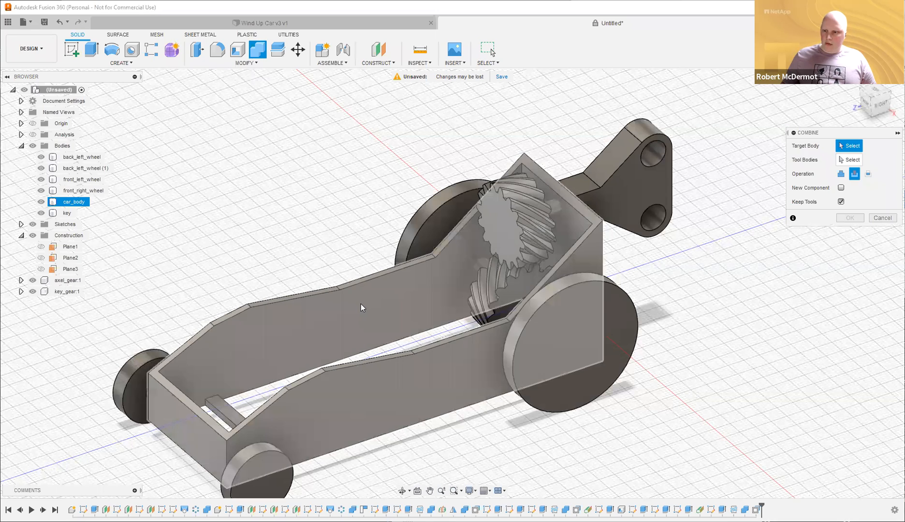
# Cut car_body with back_left_wheel (1), both front wheels and the gear, keeping the tools.
pyautogui.click(374, 298)
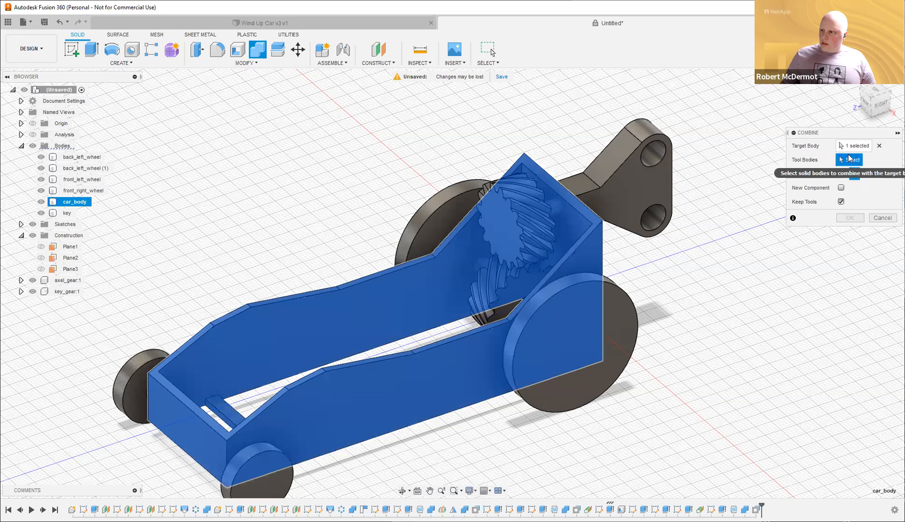
pyautogui.click(427, 223)
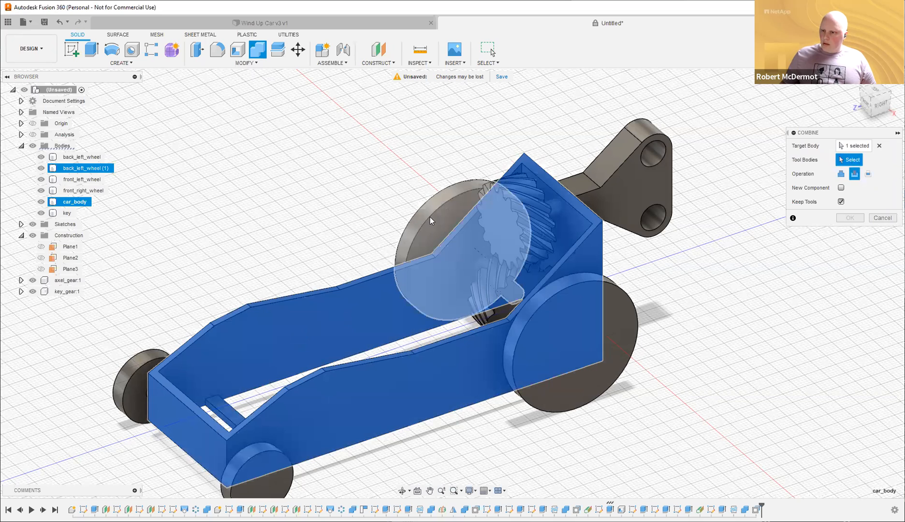
pyautogui.click(612, 341)
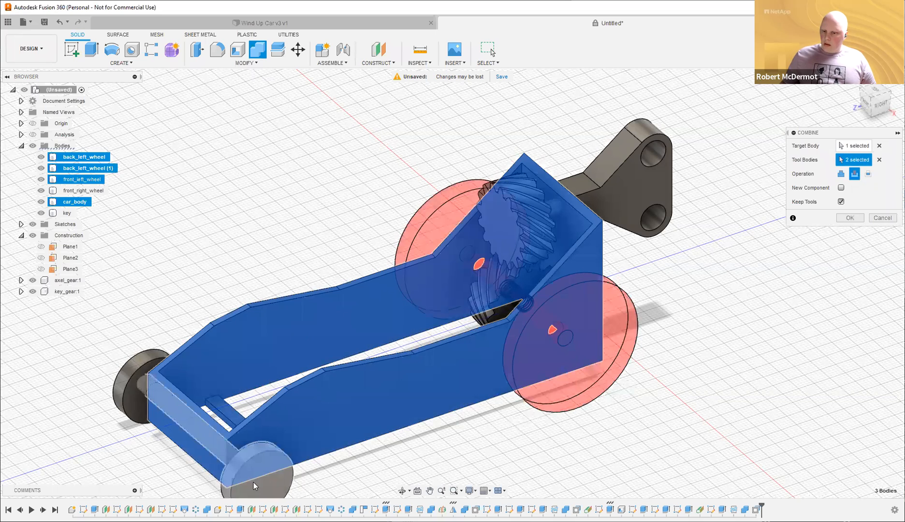
pyautogui.click(253, 482)
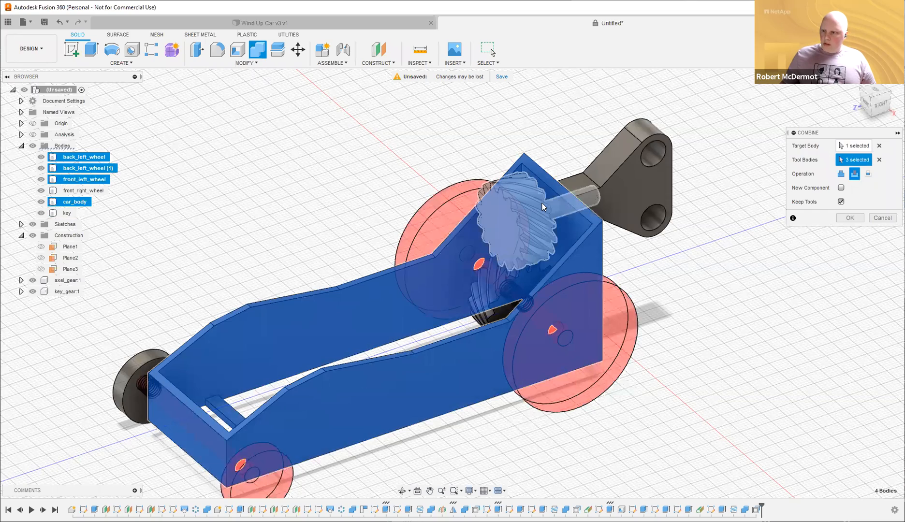
pyautogui.keyDown('shift'); pyautogui.moveTo(754, 280); pyautogui.dragTo(727, 289, button='middle'); pyautogui.keyUp('shift')
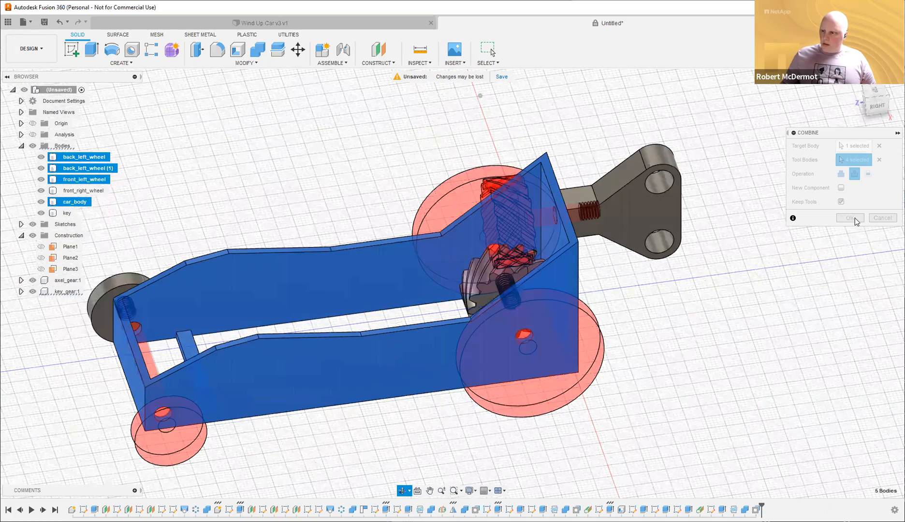
pyautogui.keyDown('shift'); pyautogui.moveTo(754, 292); pyautogui.dragTo(729, 293, button='middle'); pyautogui.keyUp('shift')
pyautogui.scroll(1, 729, 293)
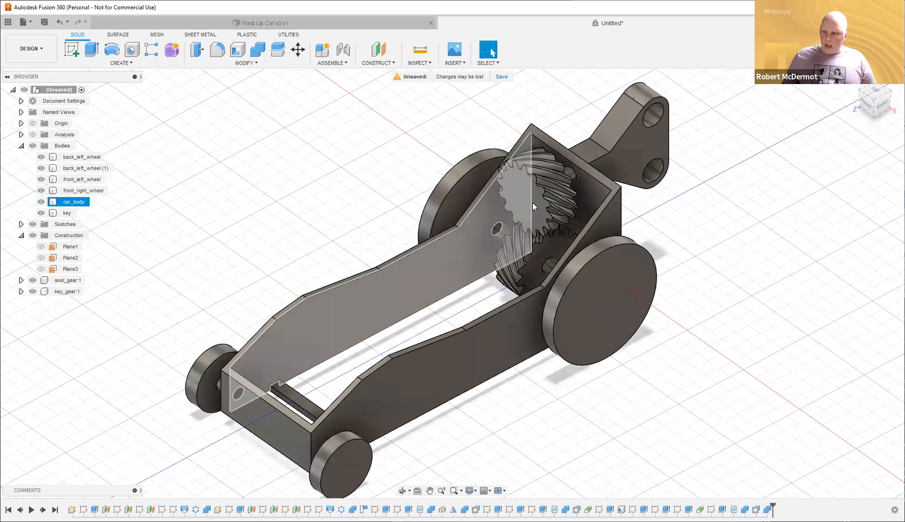
# Clear the selection and orbit to a top-down view of the car.
pyautogui.click(706, 269)
pyautogui.keyDown('shift'); pyautogui.moveTo(714, 257); pyautogui.dragTo(697, 273, button='middle'); pyautogui.keyUp('shift')
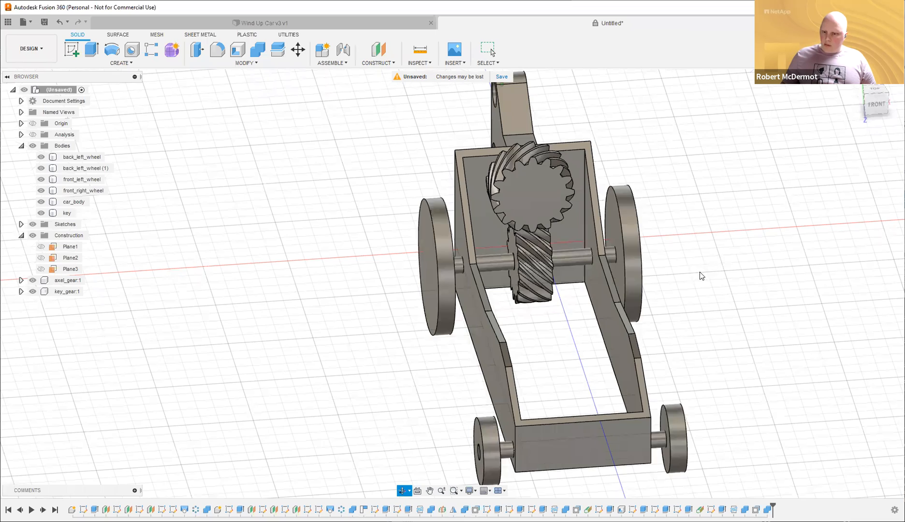
pyautogui.keyDown('shift'); pyautogui.moveTo(502, 363); pyautogui.dragTo(546, 356, button='middle'); pyautogui.keyUp('shift')
pyautogui.keyDown('shift'); pyautogui.moveTo(492, 239); pyautogui.dragTo(561, 232, button='middle'); pyautogui.keyUp('shift')
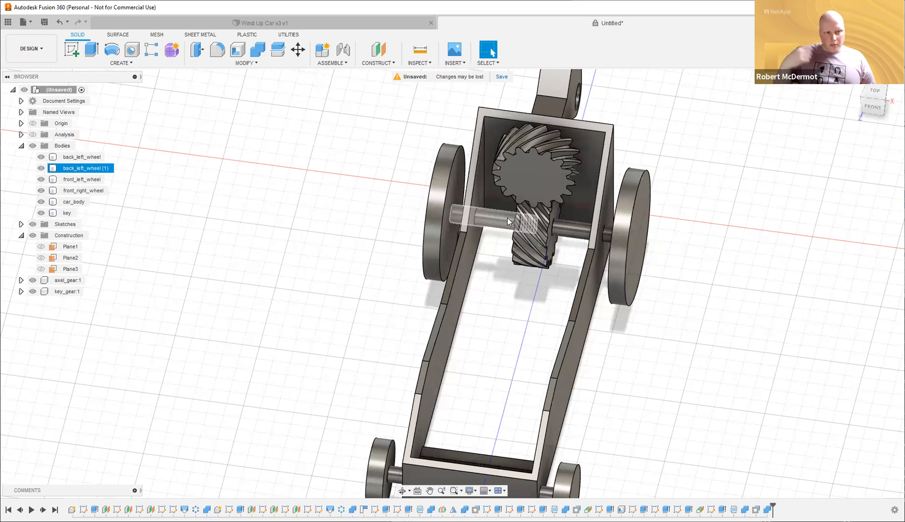
pyautogui.click(733, 276)
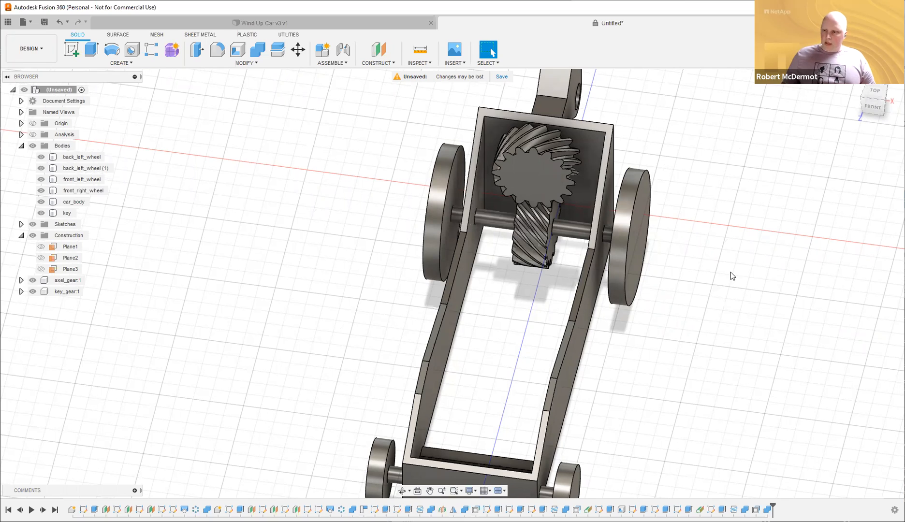
pyautogui.scroll(1, 747, 284)
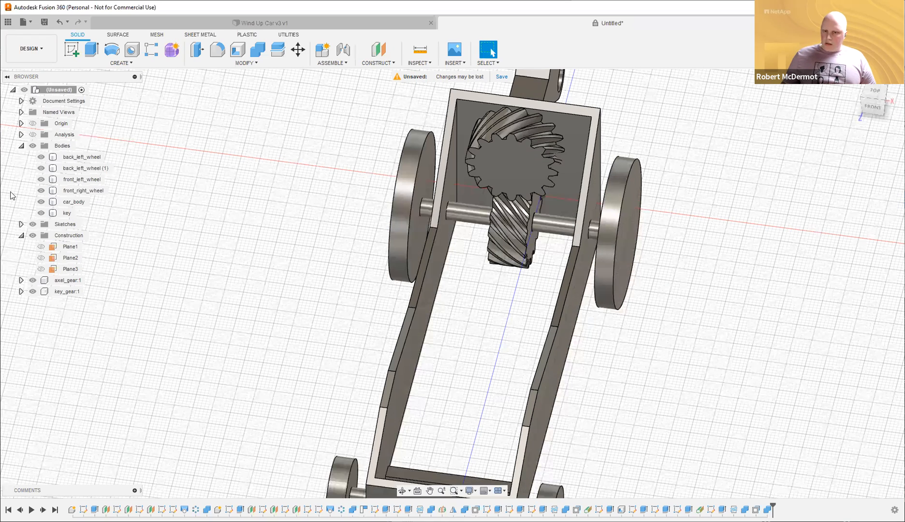
# Hide axel_gear and key_gear and zoom in on the threaded axle.
pyautogui.click(33, 280)
pyautogui.click(32, 291)
pyautogui.scroll(1, 461, 182)
pyautogui.moveTo(461, 182); pyautogui.dragTo(445, 251, button='middle')
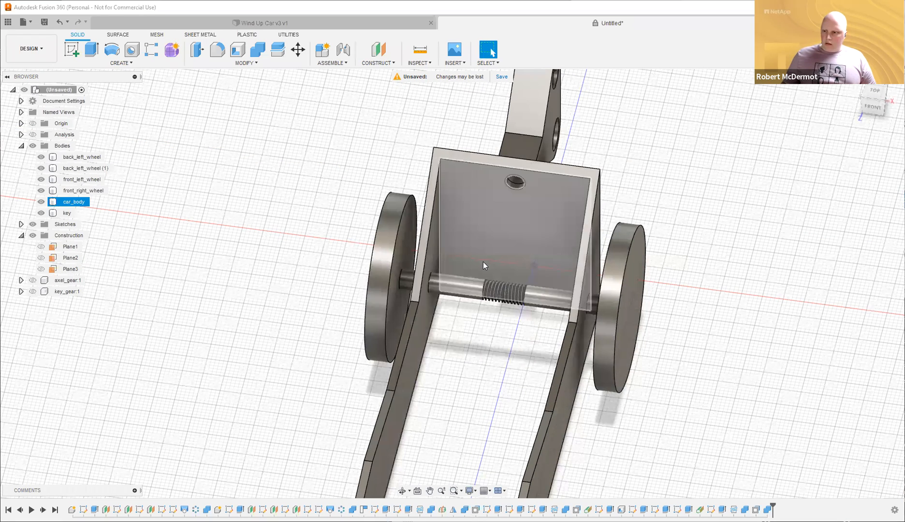
pyautogui.scroll(5, 483, 263)
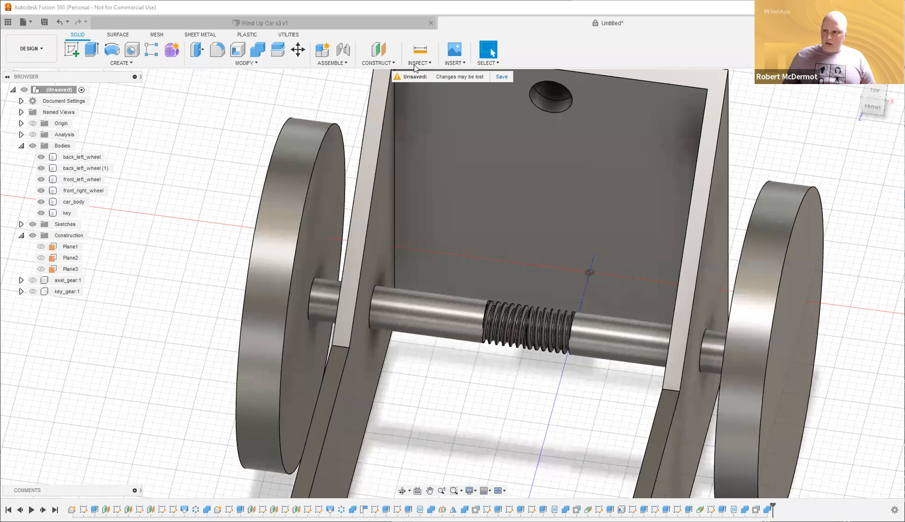
pyautogui.click(414, 65)
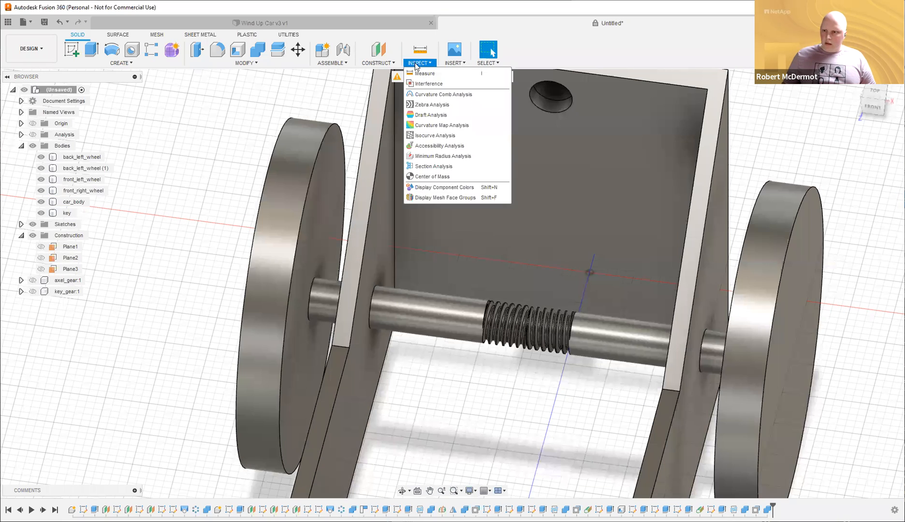
pyautogui.click(378, 63)
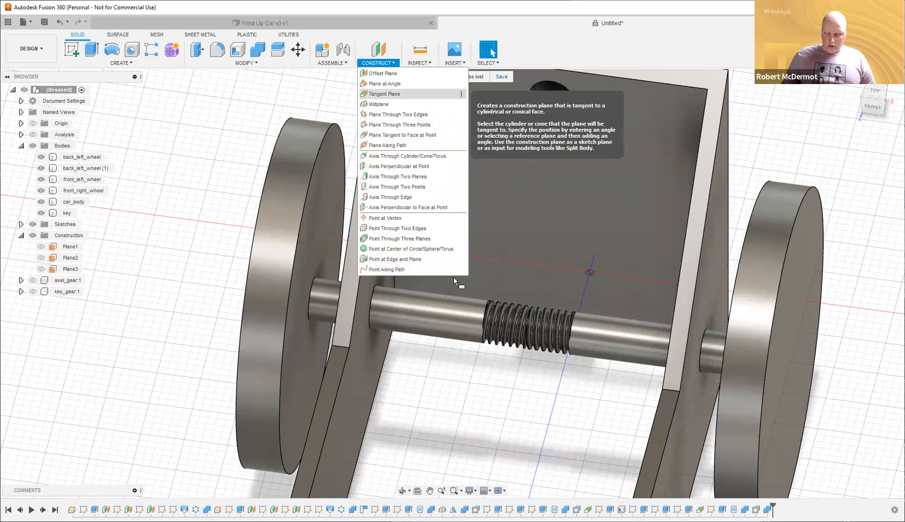
# Create a tangent plane on the axle and sketch a centred 3 mm × 4 mm rectangle on it.
pyautogui.click(445, 303)
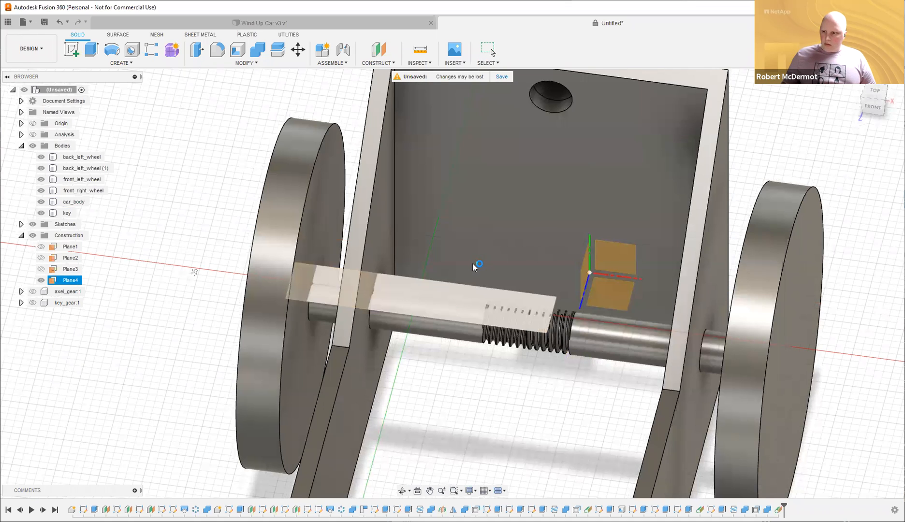
pyautogui.click(460, 288)
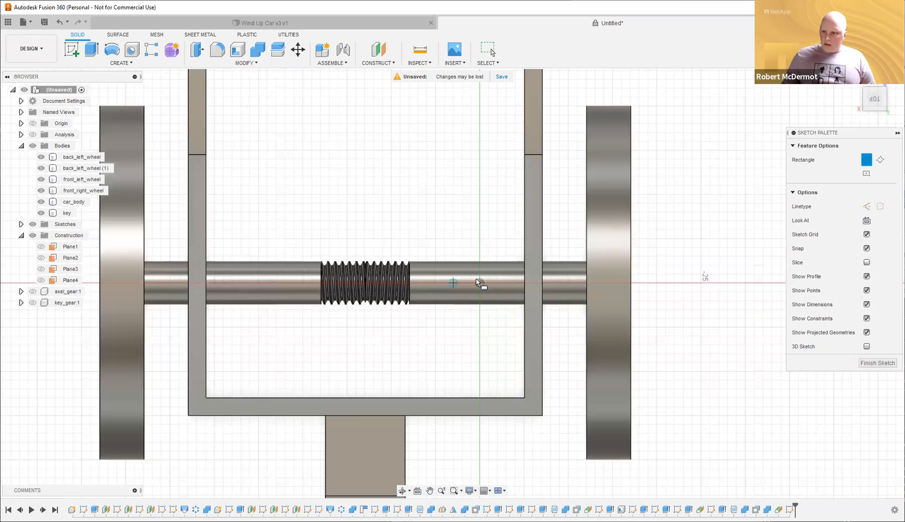
pyautogui.click(866, 173)
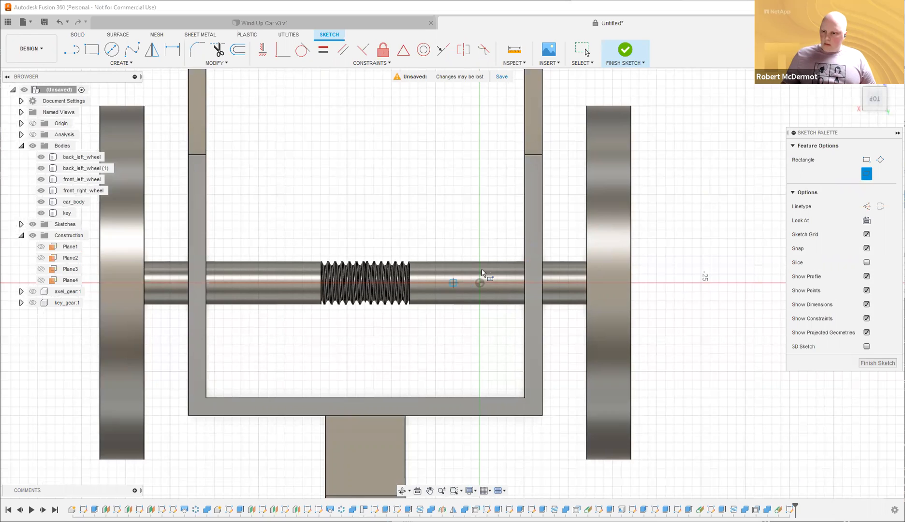
pyautogui.click(458, 282)
pyautogui.write('3')
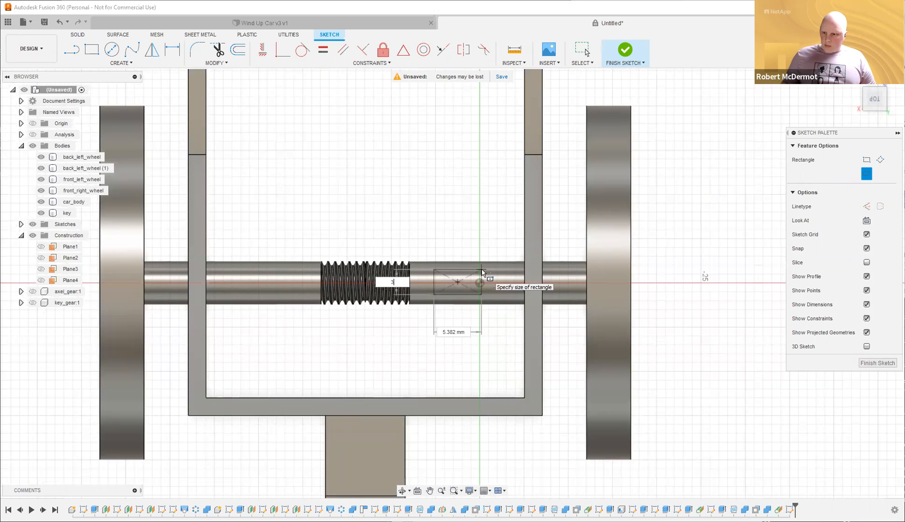
pyautogui.press('Tab')
pyautogui.write('4')
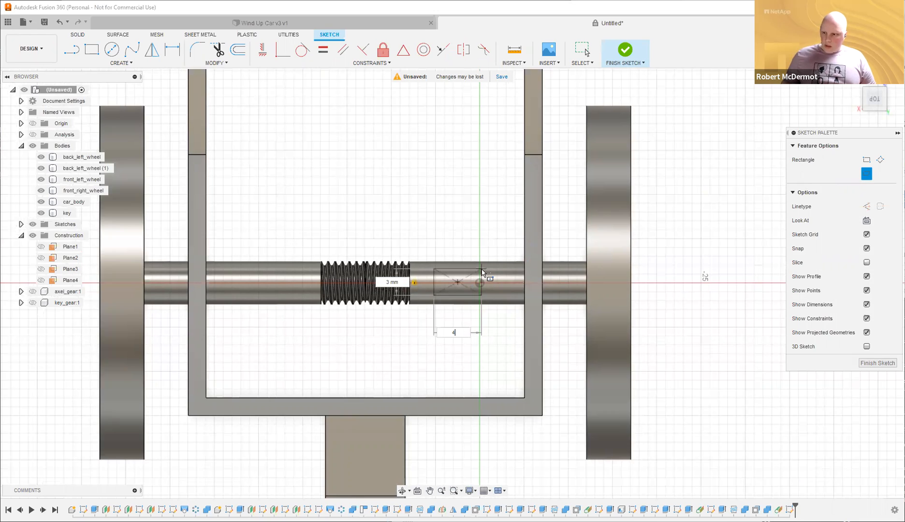
pyautogui.press('Return')
pyautogui.click(626, 50)
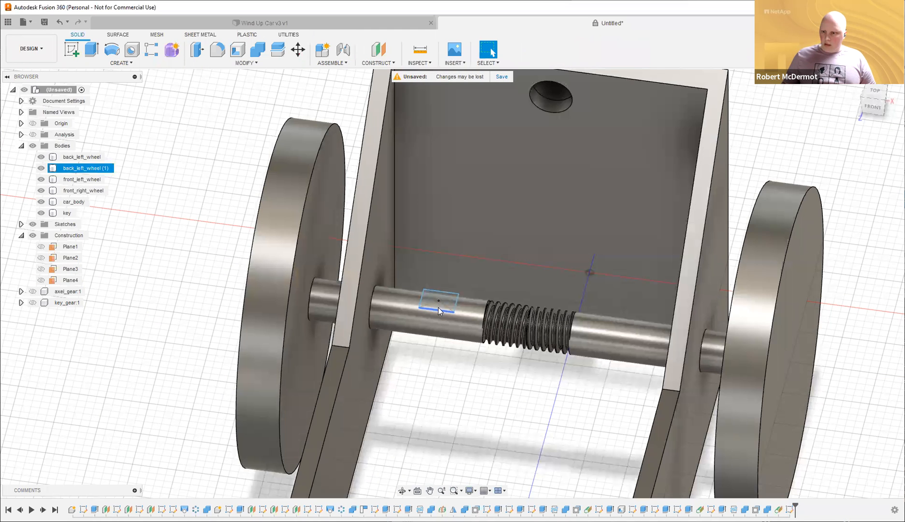
# Hide car_body and orbit around the new block on the axle.
pyautogui.moveTo(438, 299); pyautogui.dragTo(437, 277, button='middle')
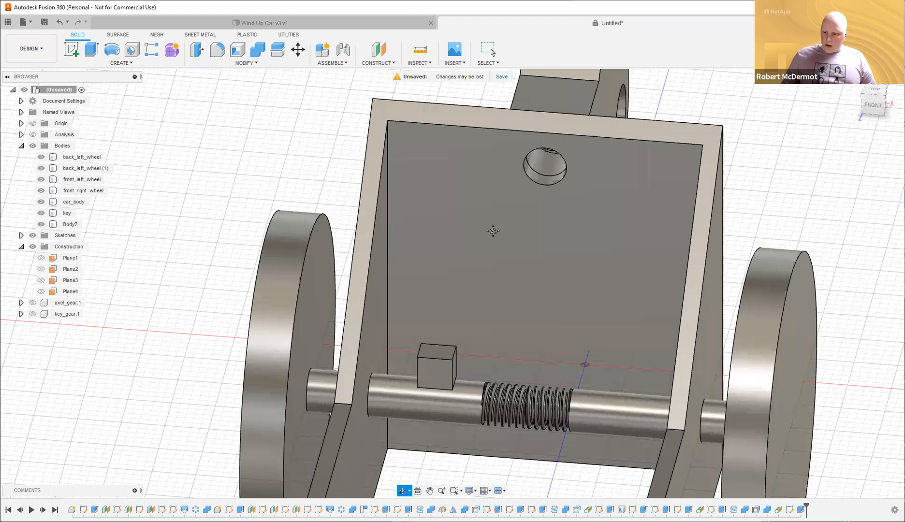
pyautogui.keyDown('shift'); pyautogui.moveTo(492, 231); pyautogui.dragTo(459, 282, button='middle'); pyautogui.keyUp('shift')
pyautogui.scroll(4, 459, 281)
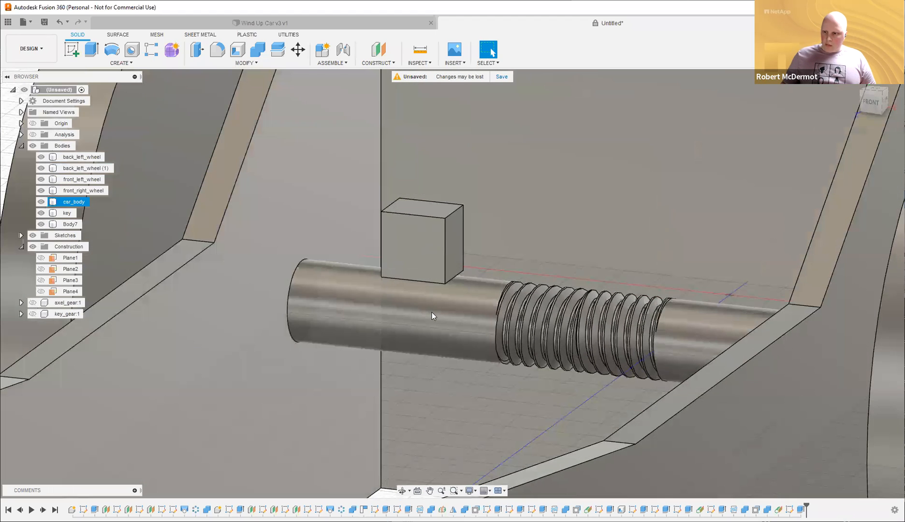
pyautogui.keyDown('shift'); pyautogui.moveTo(427, 323); pyautogui.dragTo(445, 318, button='middle'); pyautogui.keyUp('shift')
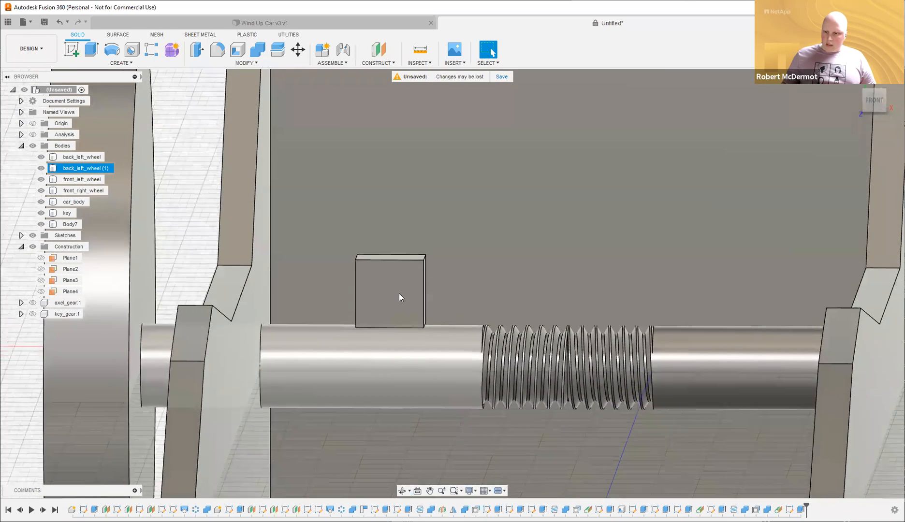
pyautogui.scroll(1, 399, 294)
pyautogui.click(40, 202)
pyautogui.moveTo(464, 382)
pyautogui.keyDown('shift'); pyautogui.mouseDown(button='middle')
pyautogui.moveTo(476, 381)
pyautogui.moveTo(475, 373)
pyautogui.mouseUp(button='middle'); pyautogui.keyUp('shift')
pyautogui.scroll(1, 358, 315)
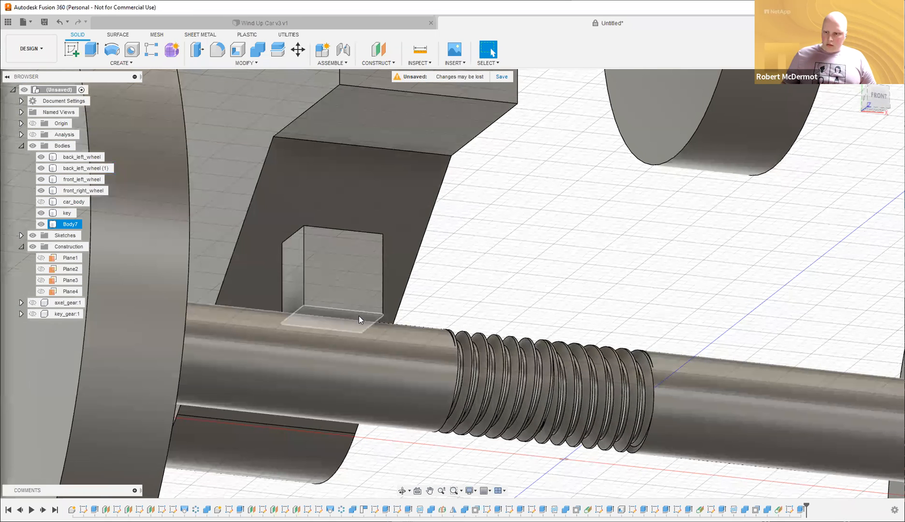
# Extrude the block's bottom face To Object down to the axle, joined.
pyautogui.click(359, 315)
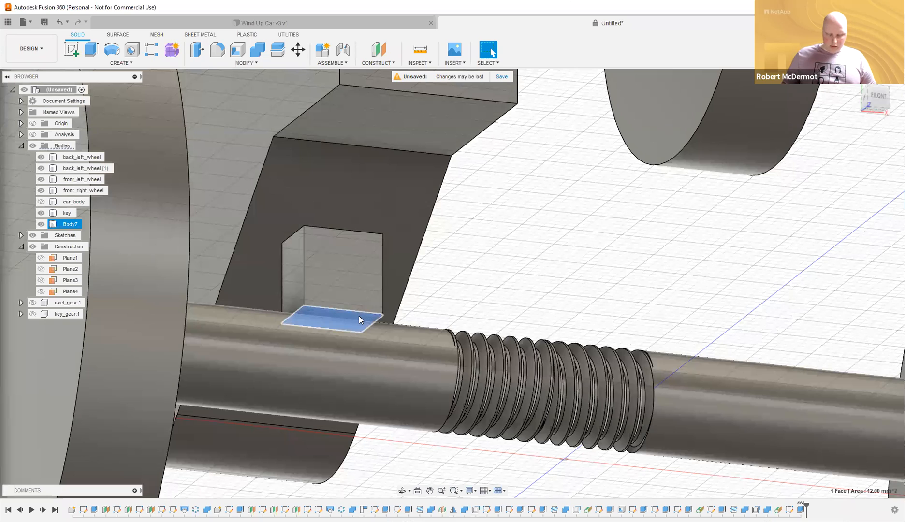
pyautogui.press('e')
pyautogui.click(856, 202)
pyautogui.click(855, 223)
pyautogui.keyDown('shift'); pyautogui.moveTo(531, 281); pyautogui.dragTo(408, 330, button='middle'); pyautogui.keyUp('shift')
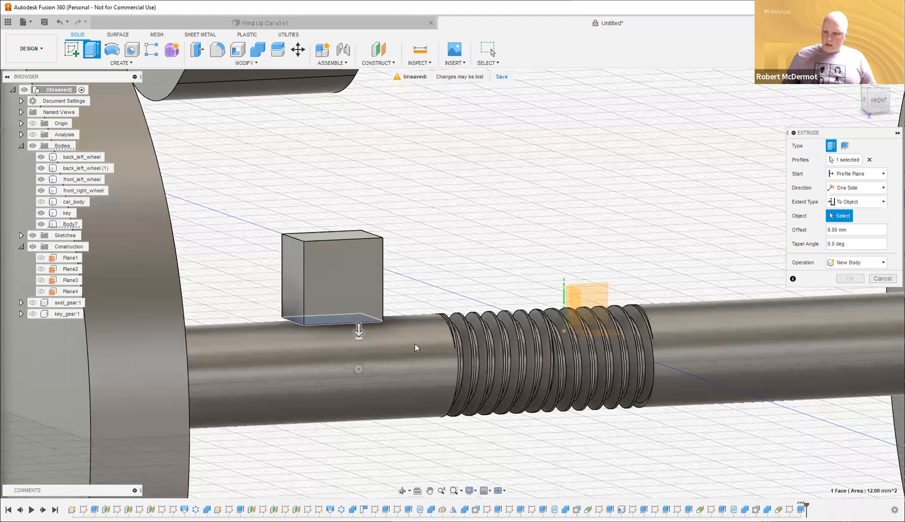
pyautogui.click(415, 345)
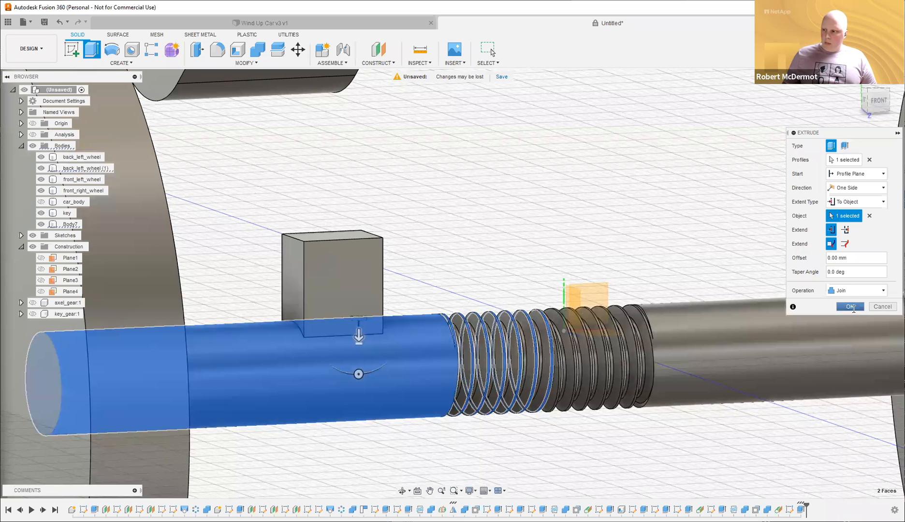
pyautogui.click(850, 307)
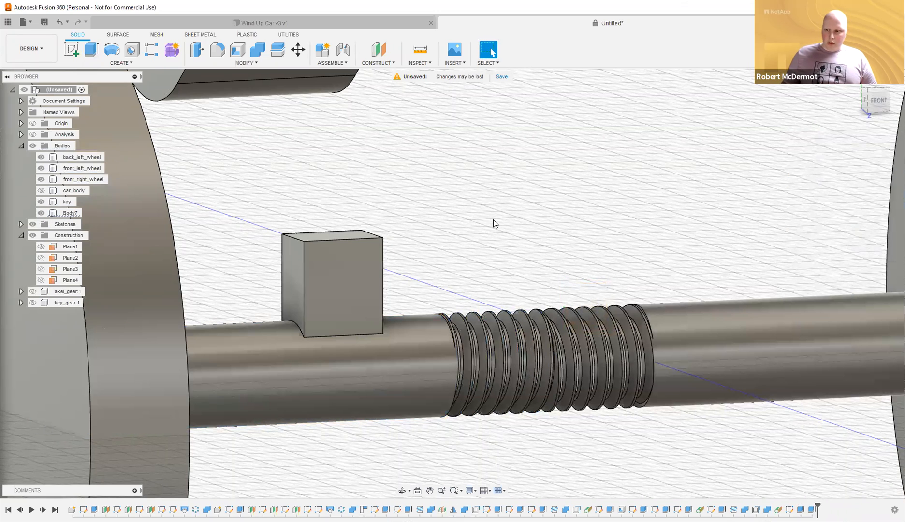
# Zoom out and orbit around the axle, deselect Body7, and bring up the Modify menu.
pyautogui.scroll(-6, 493, 219)
pyautogui.moveTo(500, 219)
pyautogui.keyDown('shift'); pyautogui.mouseDown(button='middle')
pyautogui.moveTo(462, 215)
pyautogui.moveTo(511, 221)
pyautogui.mouseUp(button='middle'); pyautogui.keyUp('shift')
pyautogui.keyDown('shift'); pyautogui.moveTo(449, 234); pyautogui.dragTo(338, 262, button='middle'); pyautogui.keyUp('shift')
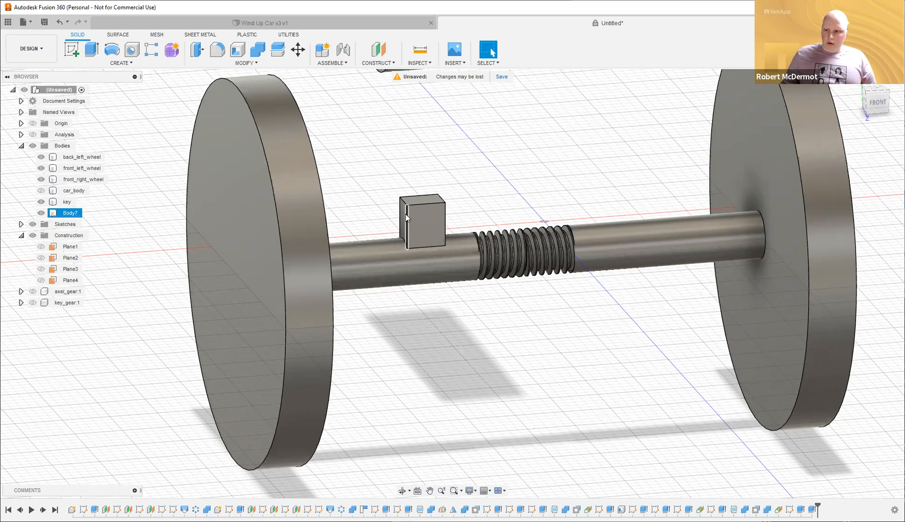
pyautogui.click(374, 212)
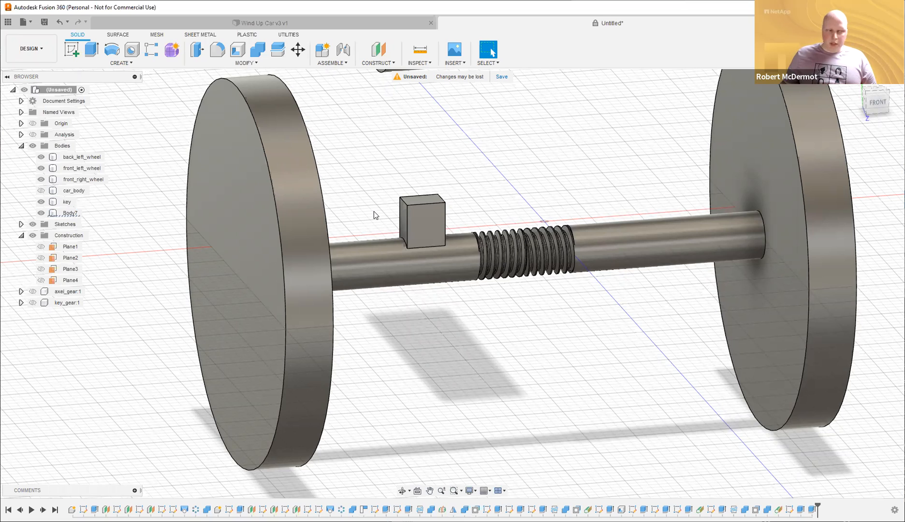
pyautogui.keyDown('shift'); pyautogui.moveTo(398, 164); pyautogui.dragTo(413, 212, button='middle'); pyautogui.keyUp('shift')
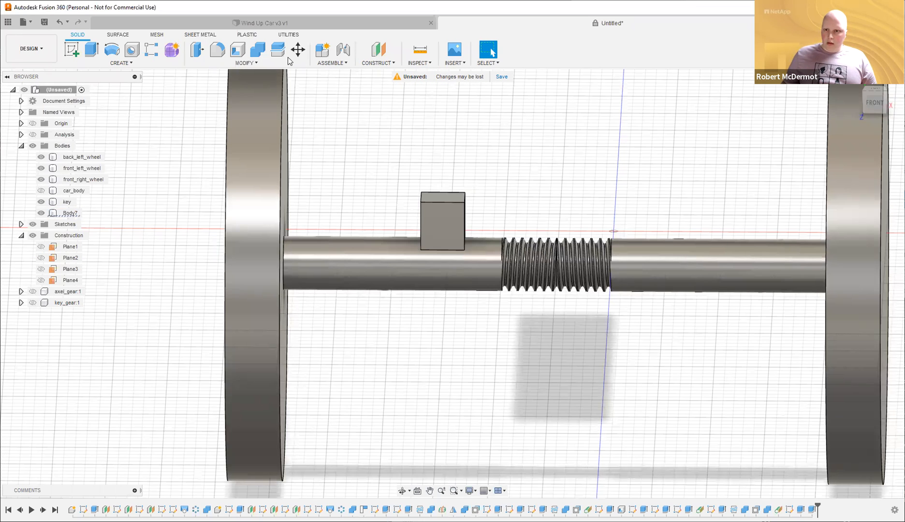
pyautogui.click(238, 64)
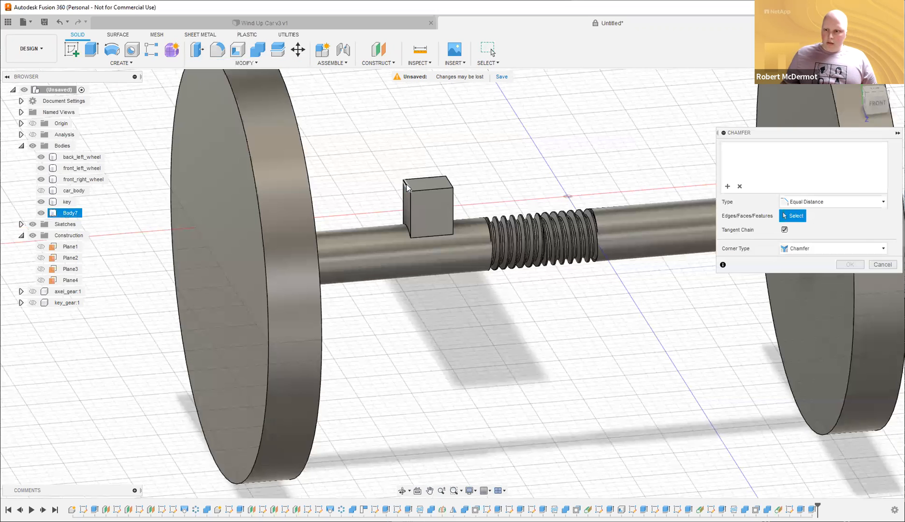
# Chamfer the block's top edge by 4 mm into a sloped pawl and inspect it.
pyautogui.click(407, 188)
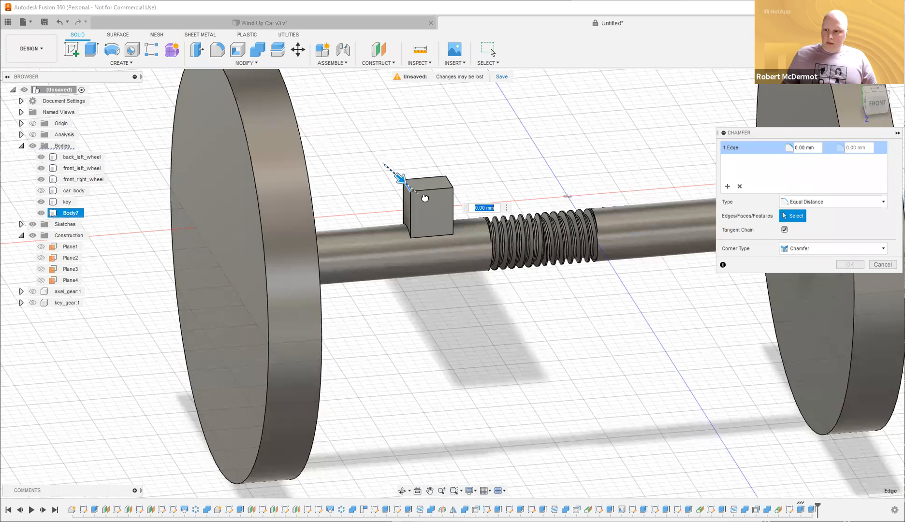
pyautogui.write('4')
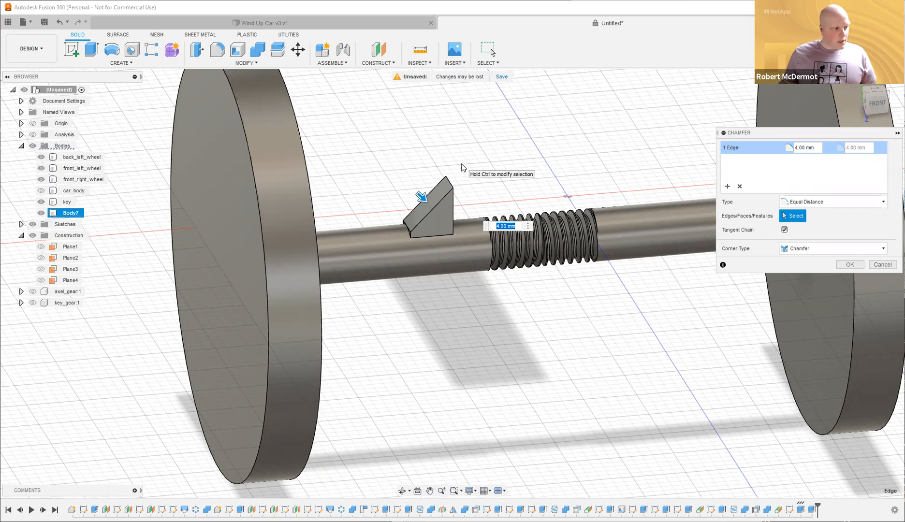
pyautogui.press('Return')
pyautogui.keyDown('shift'); pyautogui.moveTo(508, 145); pyautogui.dragTo(492, 158, button='middle'); pyautogui.keyUp('shift')
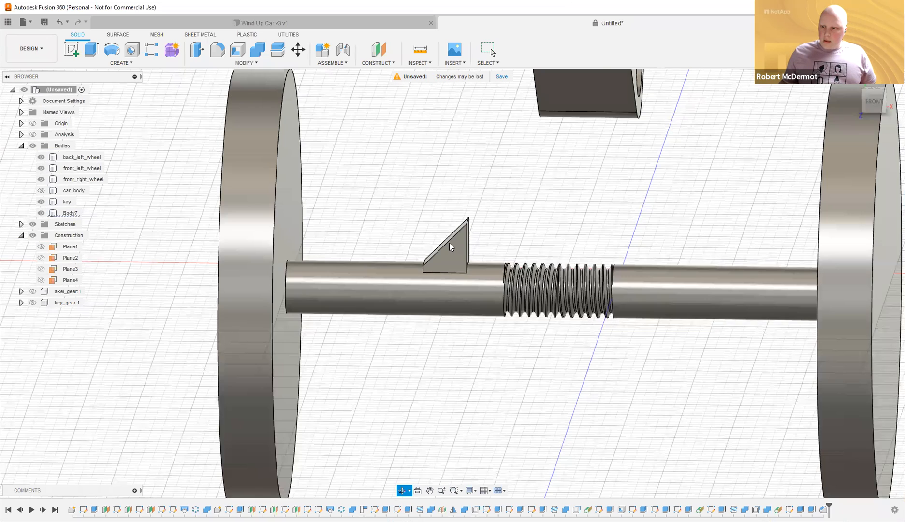
pyautogui.keyDown('shift'); pyautogui.moveTo(449, 242); pyautogui.dragTo(469, 232, button='middle'); pyautogui.keyUp('shift')
pyautogui.click(473, 231)
# Show car_body around the axle again and sketch on the chassis's inner side wall.
pyautogui.click(421, 213)
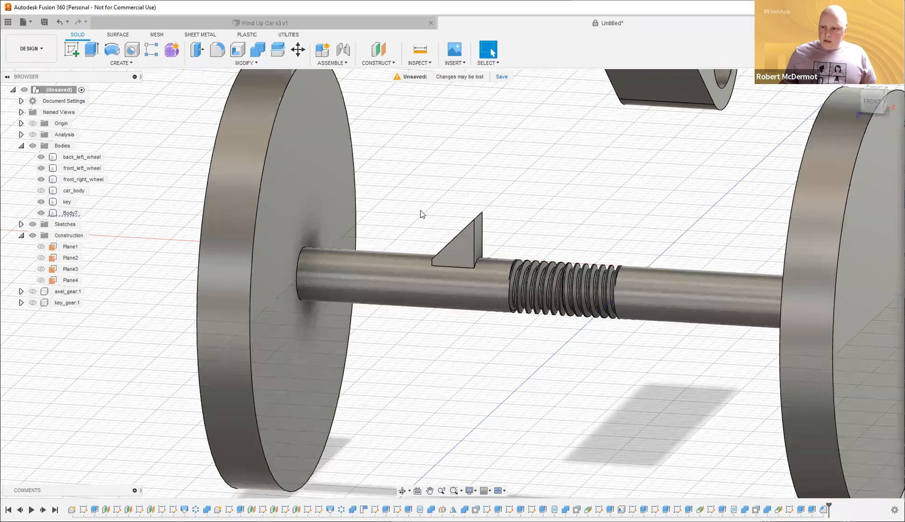
pyautogui.scroll(-6, 664, 182)
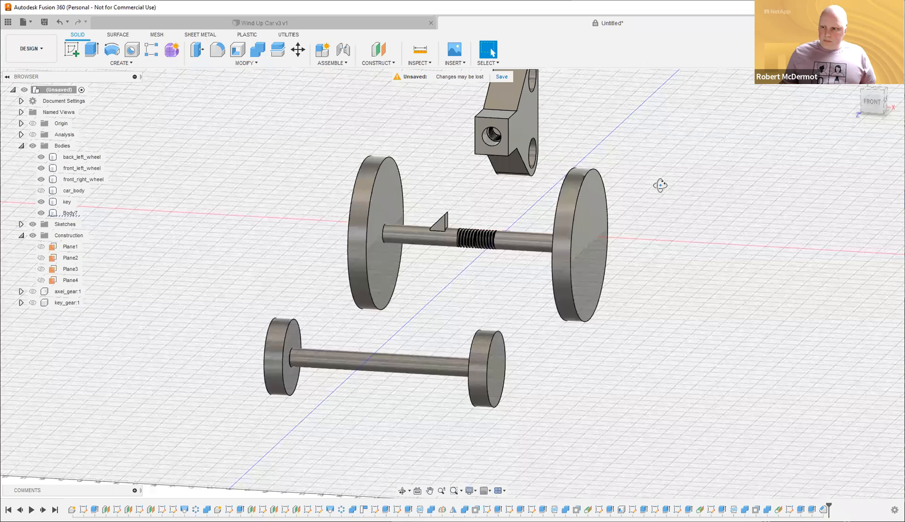
pyautogui.click(41, 191)
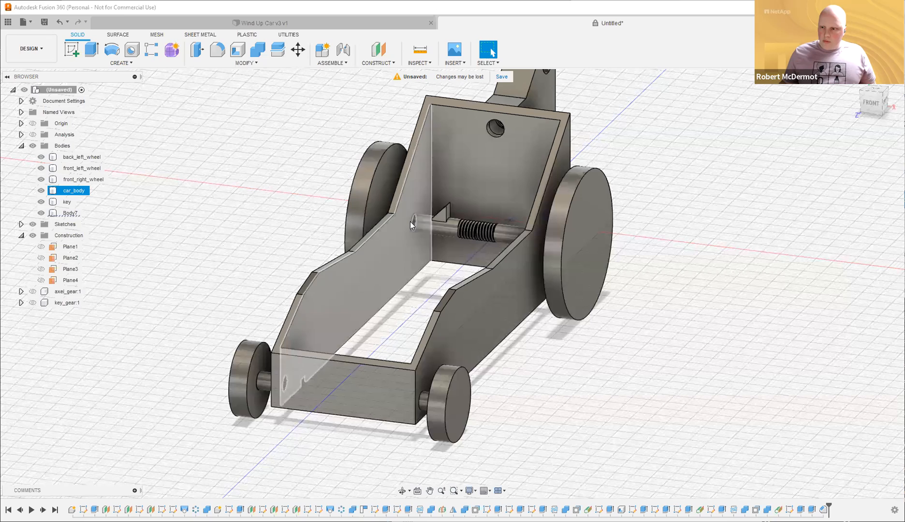
pyautogui.click(414, 225)
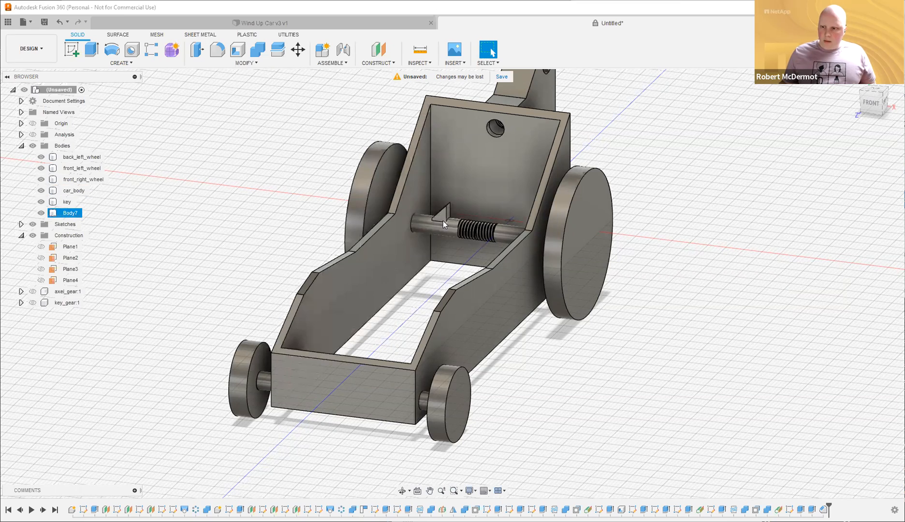
pyautogui.click(271, 207)
pyautogui.scroll(4, 272, 206)
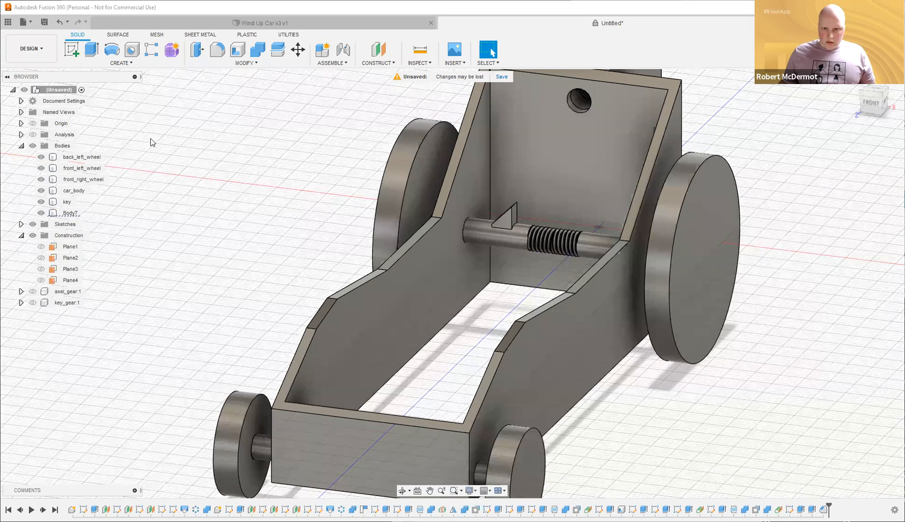
pyautogui.click(72, 49)
pyautogui.click(473, 201)
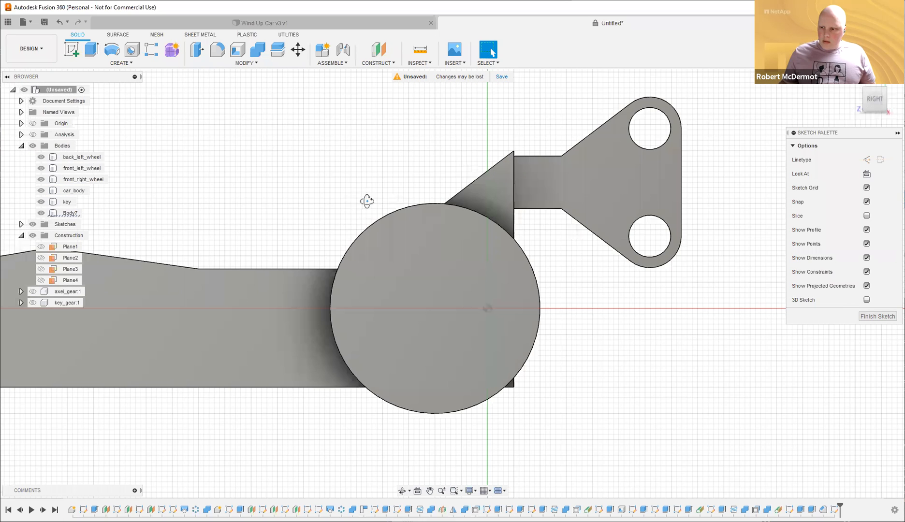
# Project the pawl's side face into the sketch on the chassis side wall.
pyautogui.moveTo(370, 203)
pyautogui.keyDown('shift'); pyautogui.mouseDown(button='middle')
pyautogui.moveTo(404, 212)
pyautogui.moveTo(429, 245)
pyautogui.mouseUp(button='middle'); pyautogui.keyUp('shift')
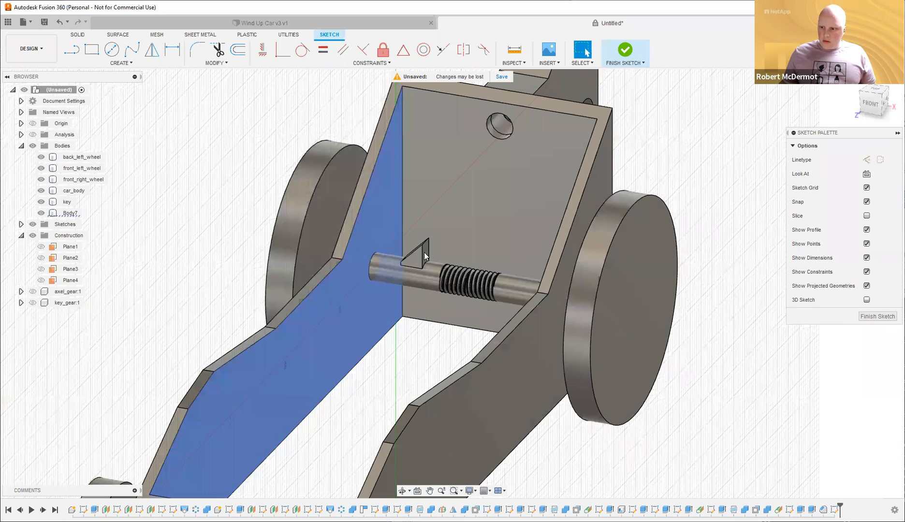
pyautogui.press('p')
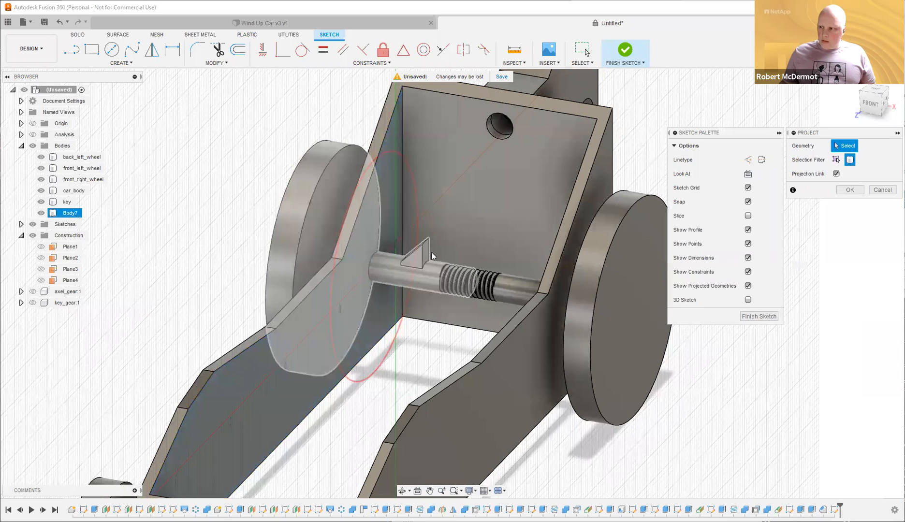
pyautogui.click(837, 159)
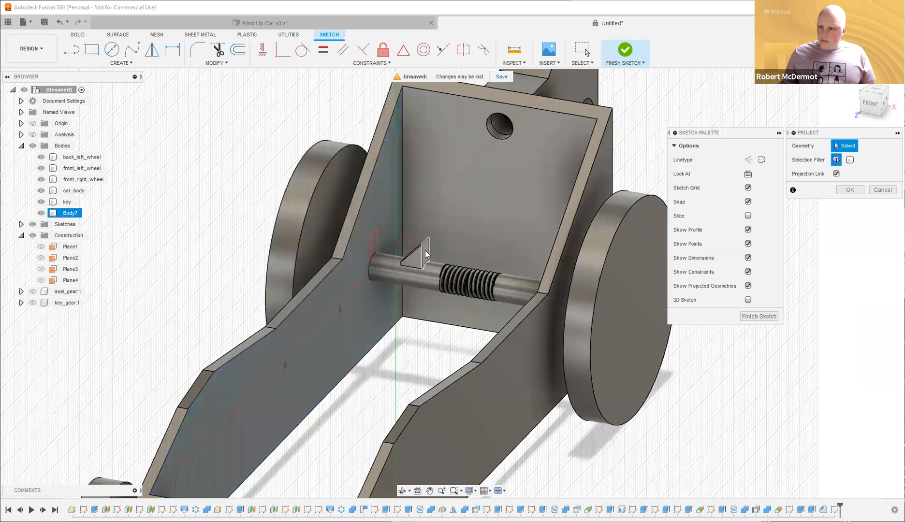
pyautogui.click(425, 251)
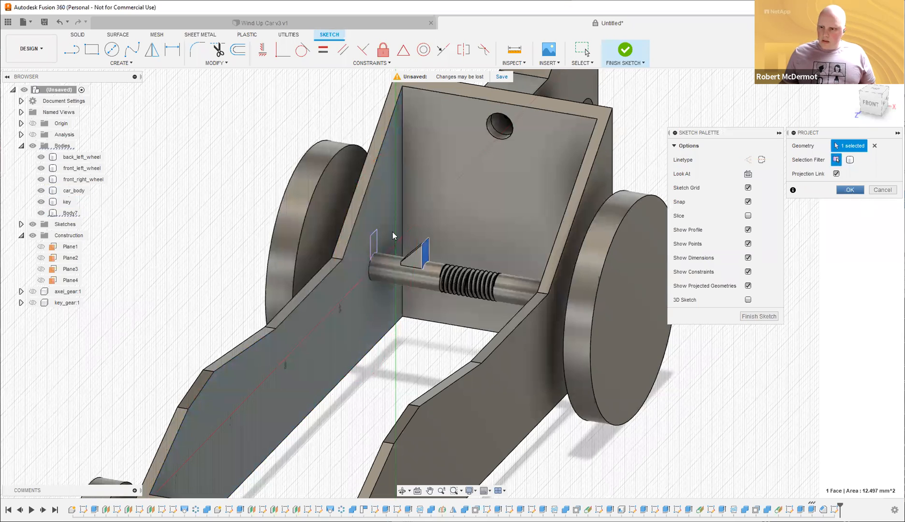
# Extrude-cut the projected pawl outline through the side wall to form the keyhole slot.
pyautogui.press('e')
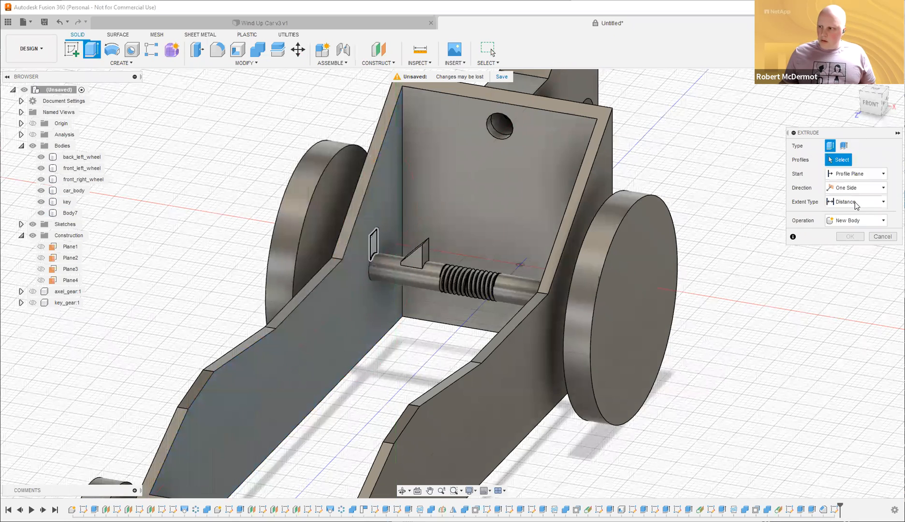
pyautogui.click(374, 244)
pyautogui.click(853, 202)
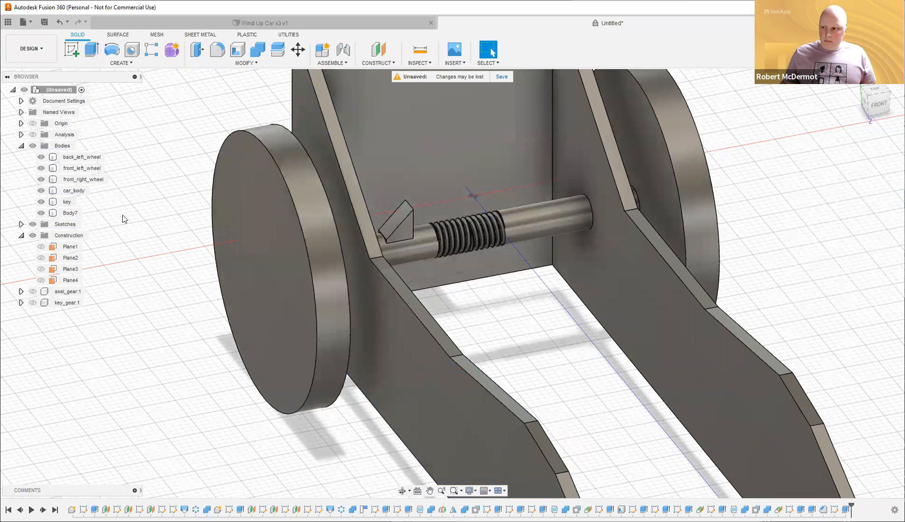
pyautogui.scroll(-5, 127, 218)
# Hide the front right, front left, back left and Body7 wheels to expose the chassis holes.
pyautogui.keyDown('shift'); pyautogui.moveTo(540, 172); pyautogui.dragTo(436, 177, button='middle'); pyautogui.keyUp('shift')
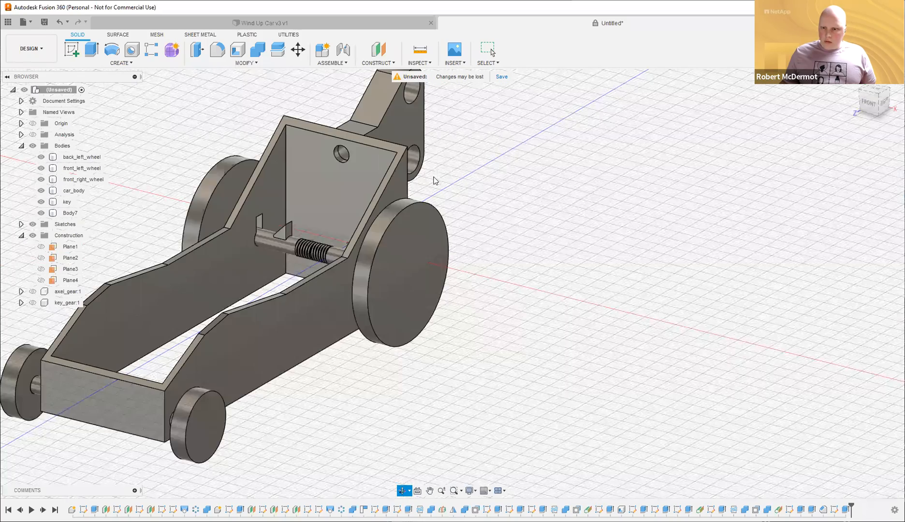
pyautogui.click(41, 180)
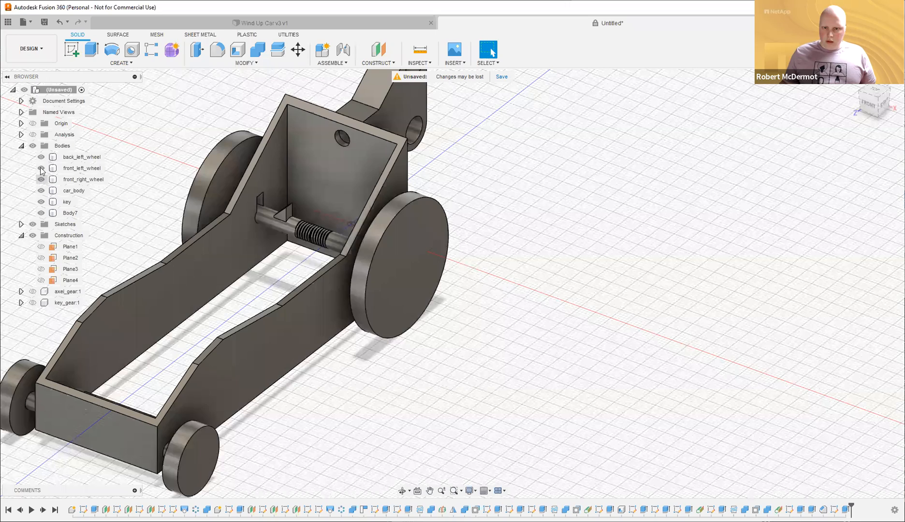
pyautogui.click(41, 168)
pyautogui.click(41, 157)
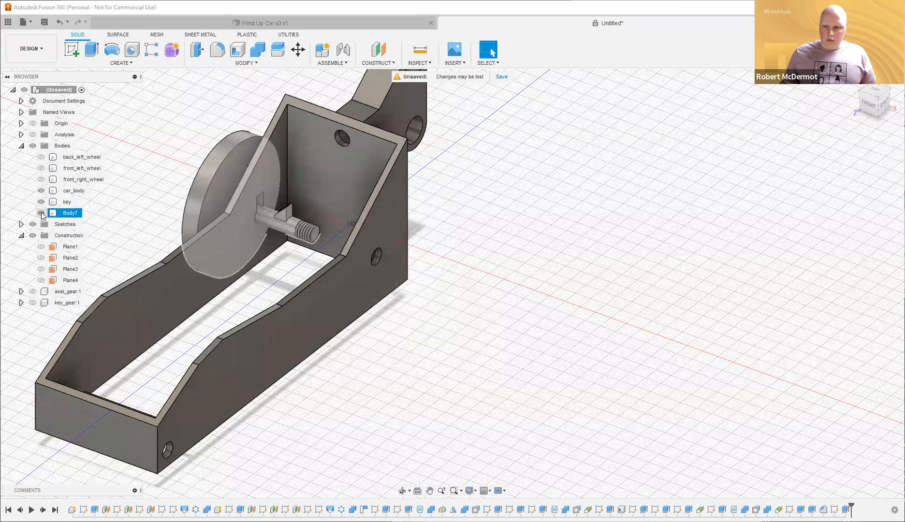
pyautogui.click(41, 212)
pyautogui.keyDown('shift'); pyautogui.moveTo(456, 307); pyautogui.dragTo(338, 307, button='middle'); pyautogui.keyUp('shift')
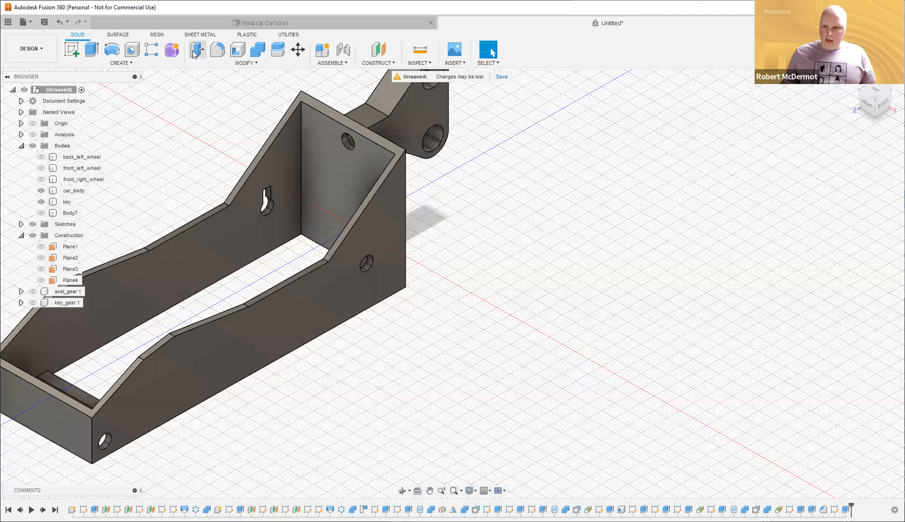
# Press Pull the eight hole and keyhole-slot faces by -0.2 mm, then show the front wheels.
pyautogui.click(196, 49)
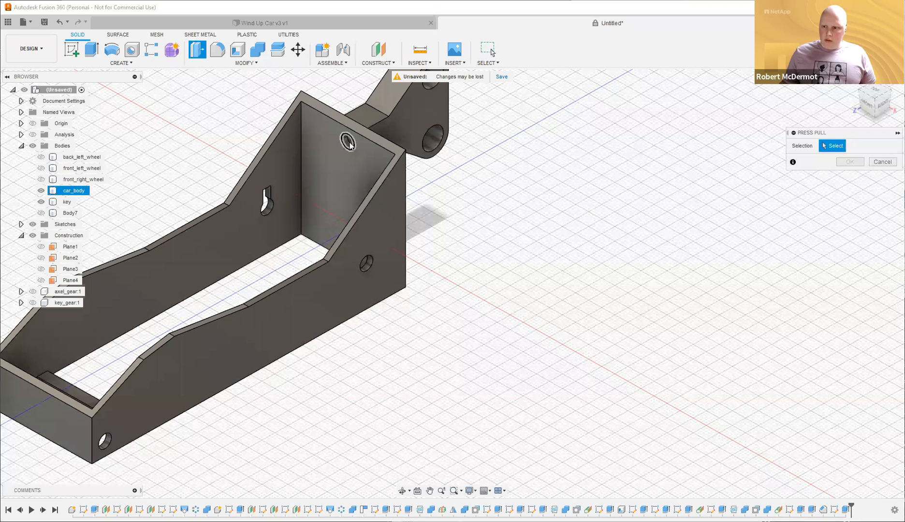
pyautogui.scroll(5, 346, 144)
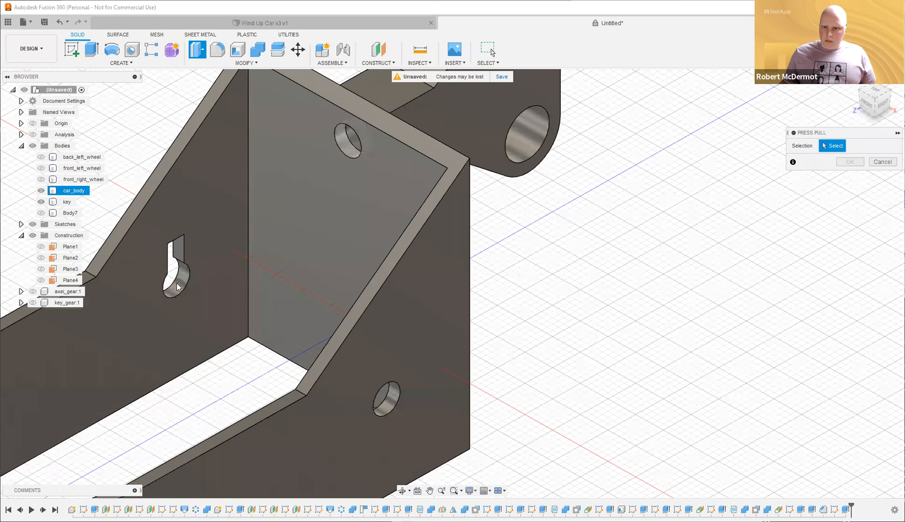
pyautogui.click(181, 247)
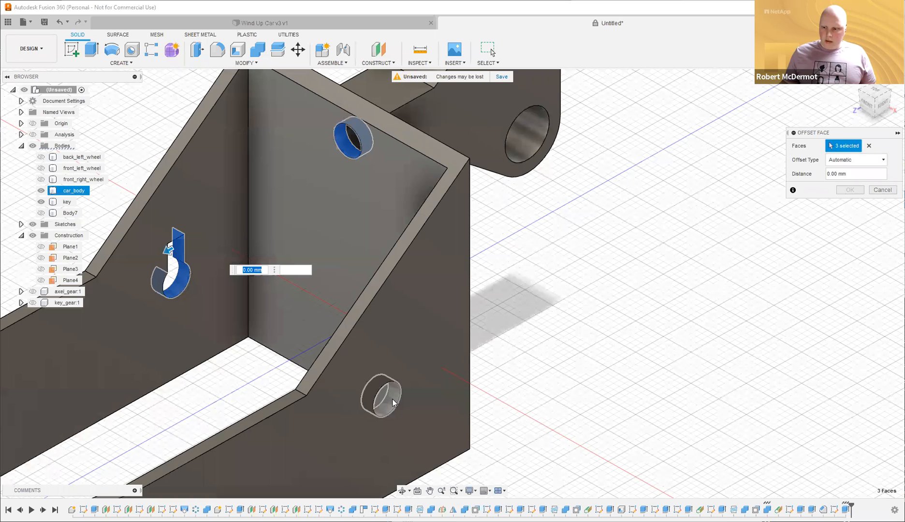
pyautogui.click(389, 405)
pyautogui.keyDown('shift'); pyautogui.moveTo(412, 306); pyautogui.dragTo(395, 217, button='middle'); pyautogui.keyUp('shift')
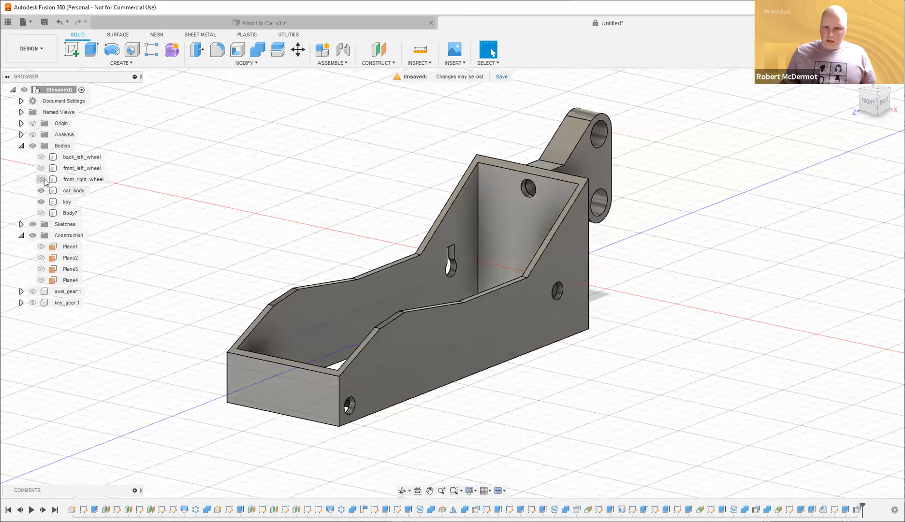
pyautogui.click(41, 168)
pyautogui.click(41, 179)
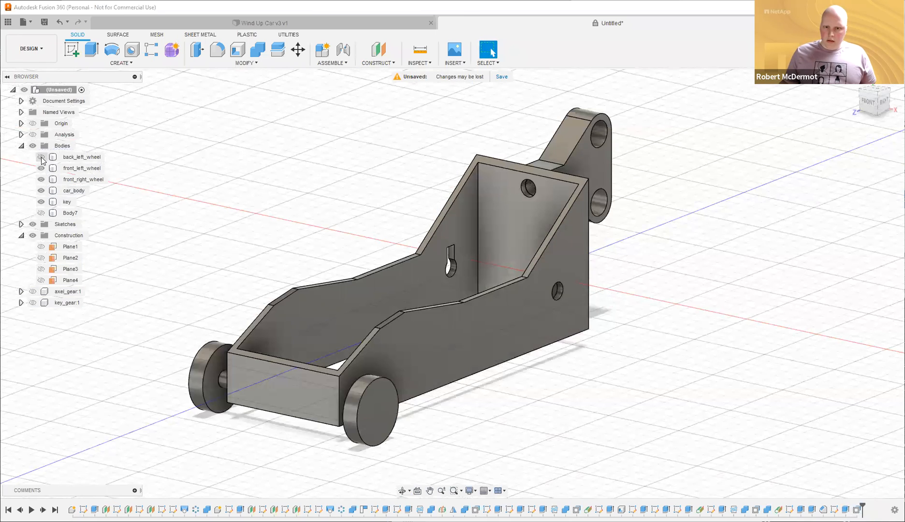
# Show back_left_wheel, Body7, axel_gear:1 and key_gear:1 again.
pyautogui.click(41, 156)
pyautogui.click(33, 291)
pyautogui.click(32, 303)
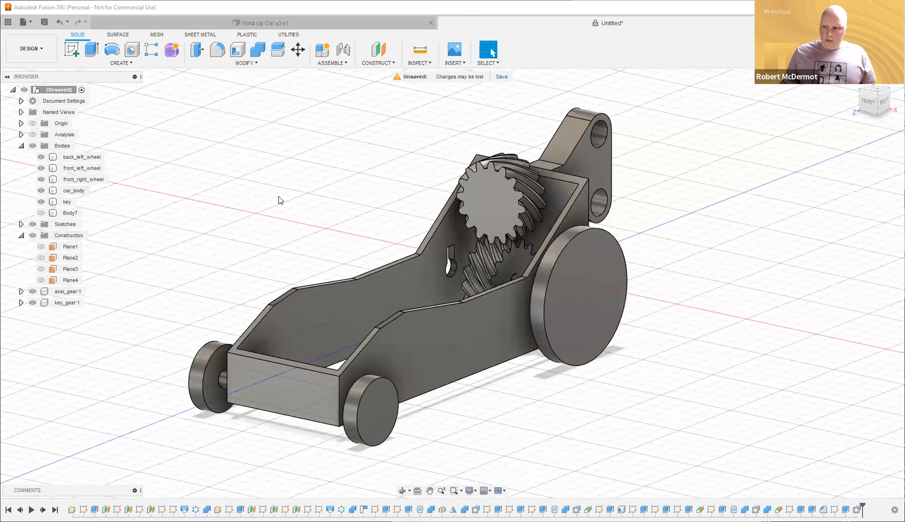
pyautogui.keyDown('shift'); pyautogui.moveTo(262, 204); pyautogui.dragTo(156, 212, button='middle'); pyautogui.keyUp('shift')
pyautogui.click(41, 214)
# Orbit and zoom around the finished car to inspect its wheels, gears and chassis.
pyautogui.keyDown('shift'); pyautogui.moveTo(232, 229); pyautogui.dragTo(294, 243, button='middle'); pyautogui.keyUp('shift')
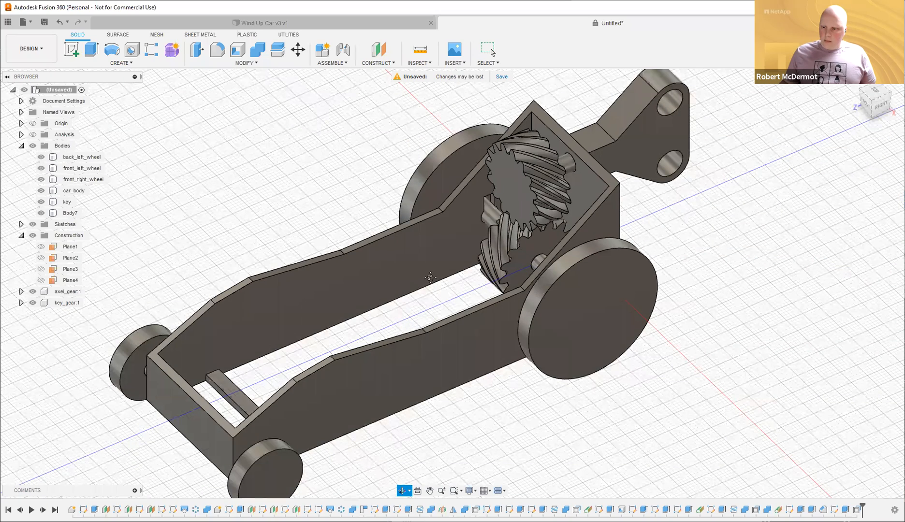
pyautogui.keyDown('shift'); pyautogui.moveTo(378, 433); pyautogui.dragTo(383, 436, button='middle'); pyautogui.keyUp('shift')
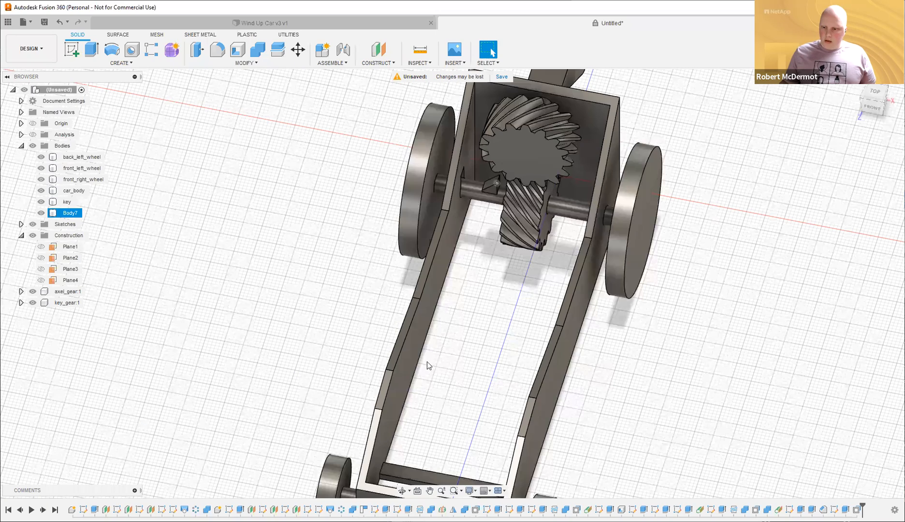
pyautogui.moveTo(424, 182); pyautogui.dragTo(379, 141, button='middle')
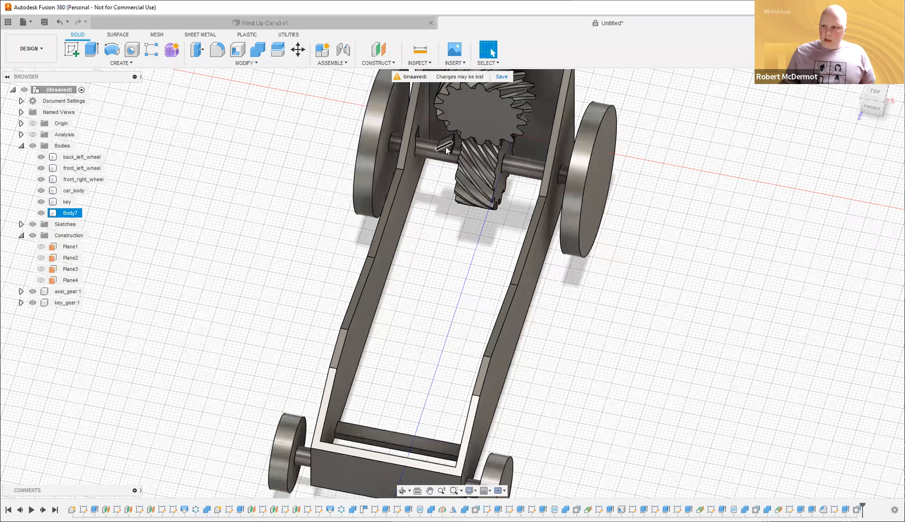
pyautogui.keyDown('shift'); pyautogui.moveTo(441, 271); pyautogui.dragTo(413, 256, button='middle'); pyautogui.keyUp('shift')
pyautogui.keyDown('shift'); pyautogui.moveTo(412, 257); pyautogui.dragTo(491, 152, button='middle'); pyautogui.keyUp('shift')
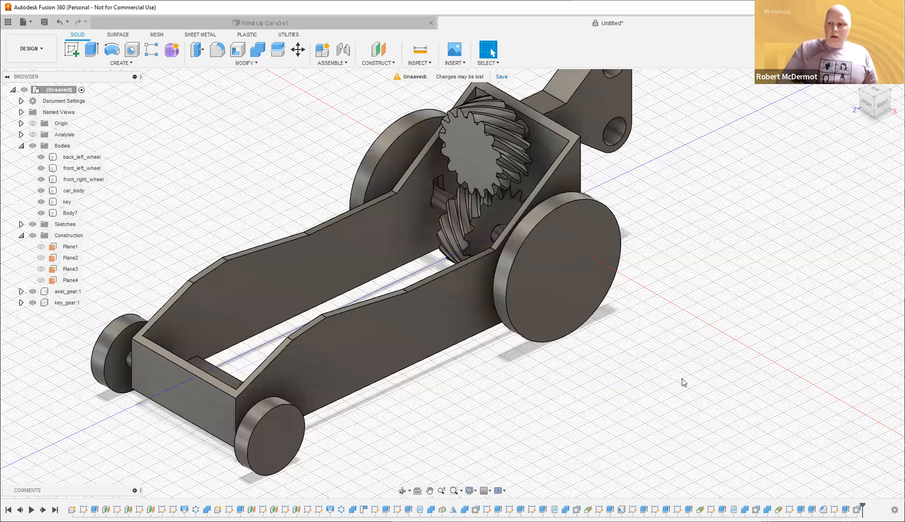
pyautogui.keyDown('shift'); pyautogui.moveTo(673, 352); pyautogui.dragTo(671, 351, button='middle'); pyautogui.keyUp('shift')
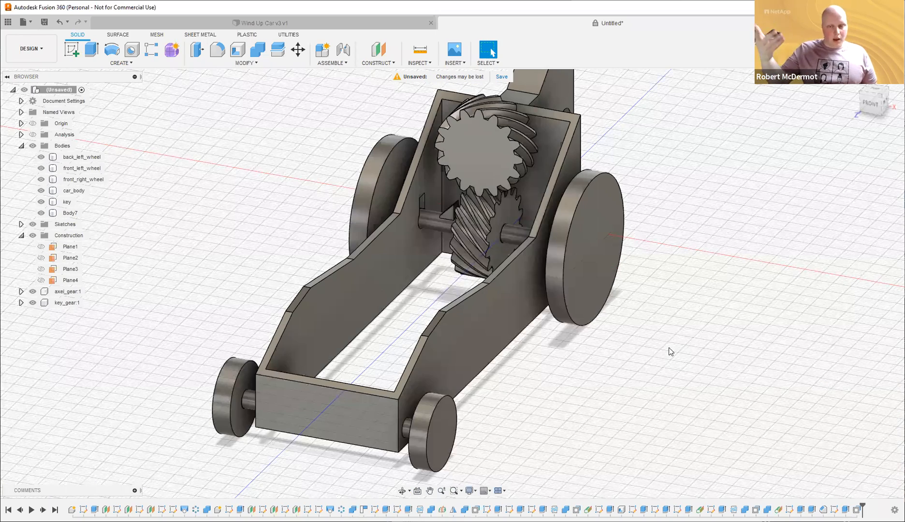
pyautogui.moveTo(724, 288)
pyautogui.keyDown('shift'); pyautogui.mouseDown(button='middle')
pyautogui.moveTo(708, 283)
pyautogui.moveTo(711, 290)
pyautogui.mouseUp(button='middle'); pyautogui.keyUp('shift')
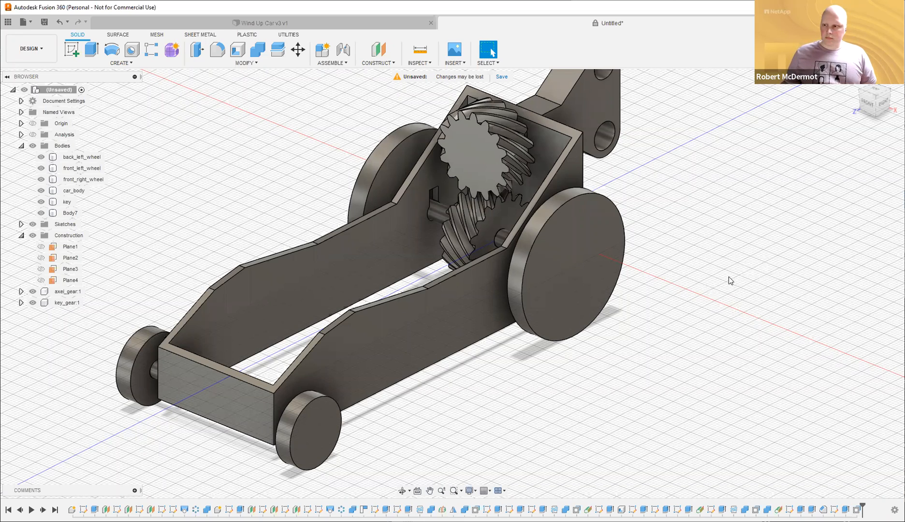
pyautogui.scroll(-3, 742, 239)
pyautogui.moveTo(742, 239); pyautogui.dragTo(657, 260, button='middle')
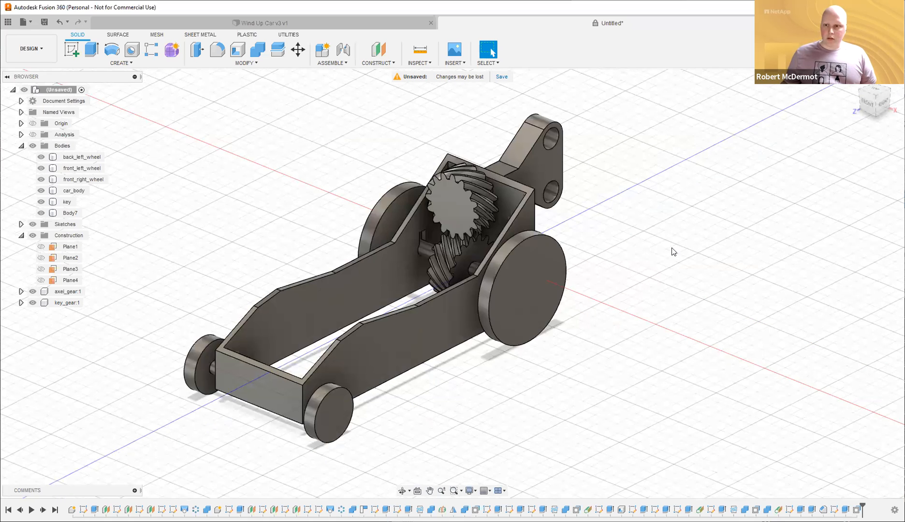
pyautogui.moveTo(658, 247)
pyautogui.keyDown('shift'); pyautogui.mouseDown(button='middle')
pyautogui.moveTo(699, 242)
pyautogui.moveTo(653, 253)
pyautogui.mouseUp(button='middle'); pyautogui.keyUp('shift')
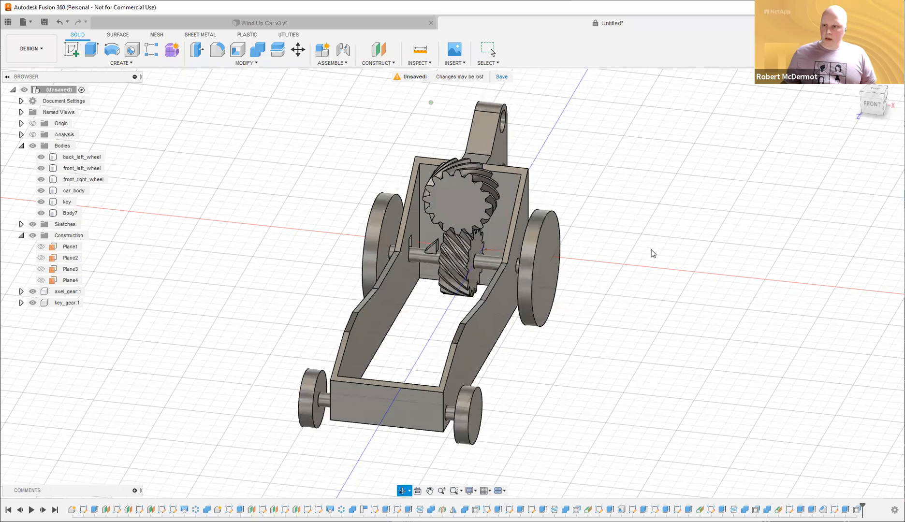